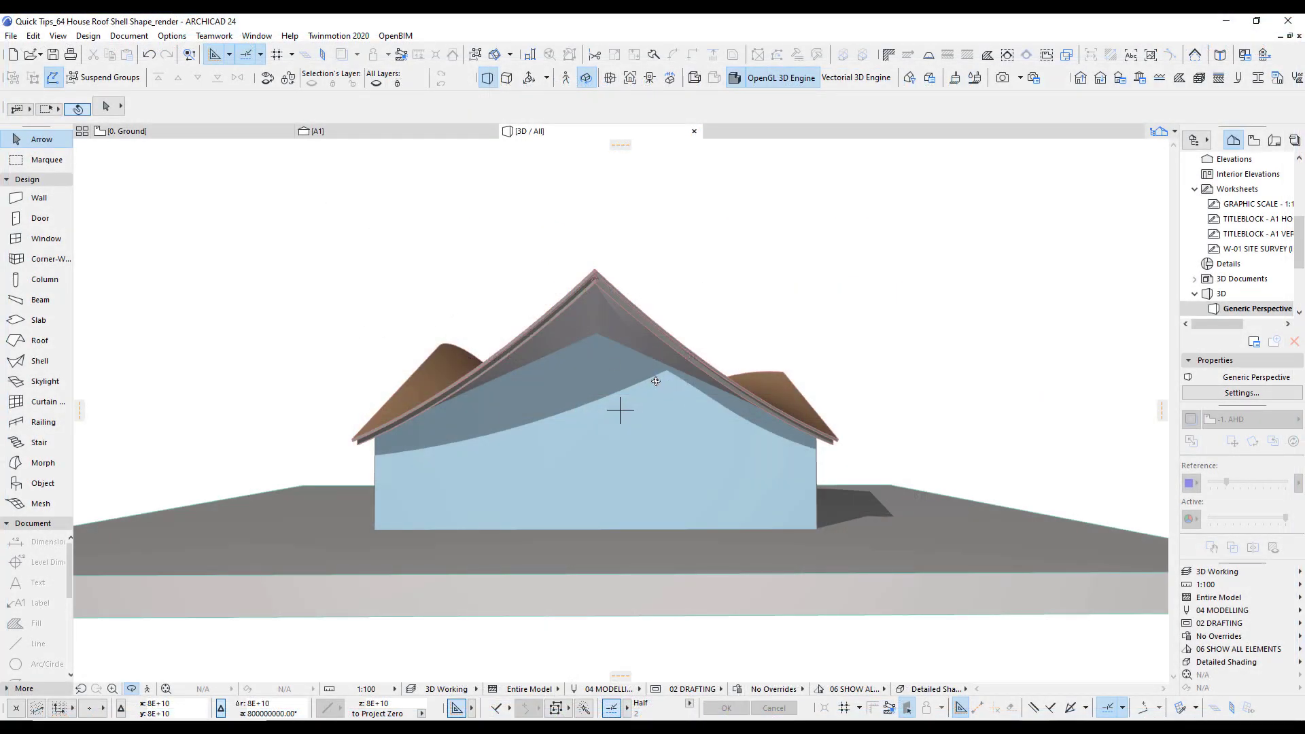
# Orbit the 3D view to inspect the finished house and its shell roof from above.
pyautogui.moveTo(663, 379); pyautogui.dragTo(667, 593)
pyautogui.moveTo(618, 408); pyautogui.dragTo(366, 401)
pyautogui.moveTo(746, 542); pyautogui.dragTo(691, 500)
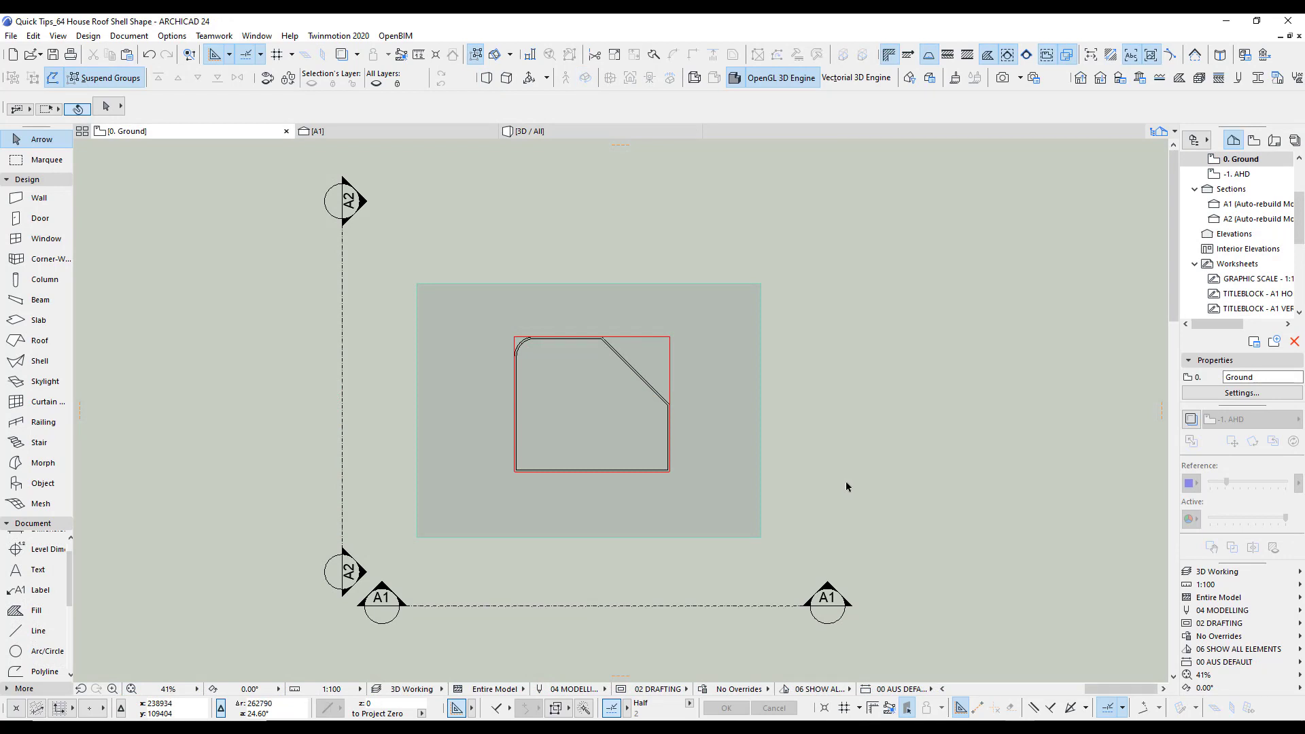
pyautogui.scroll(1, 842, 464)
pyautogui.press('F3')
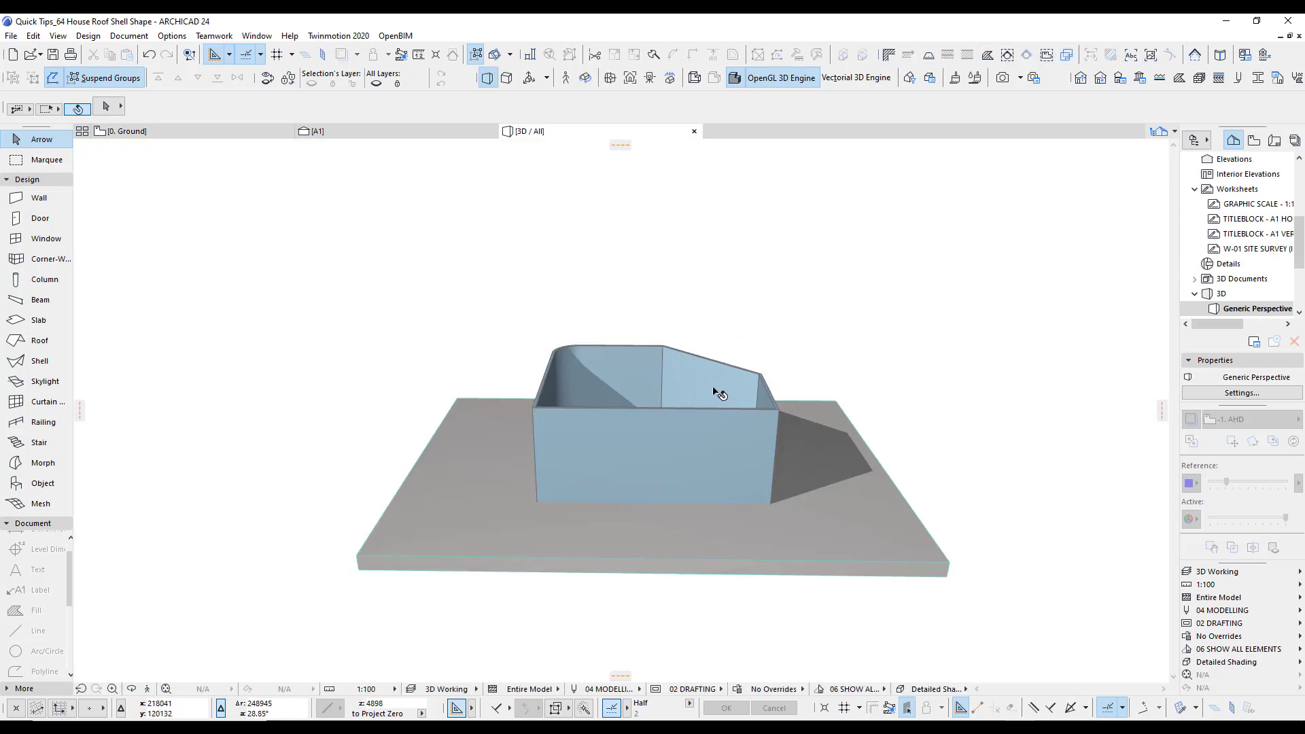
pyautogui.press('o')
pyautogui.moveTo(695, 395)
pyautogui.mouseDown()
pyautogui.moveTo(192, 458)
pyautogui.moveTo(720, 410)
pyautogui.moveTo(724, 388)
pyautogui.moveTo(713, 391)
pyautogui.mouseUp()
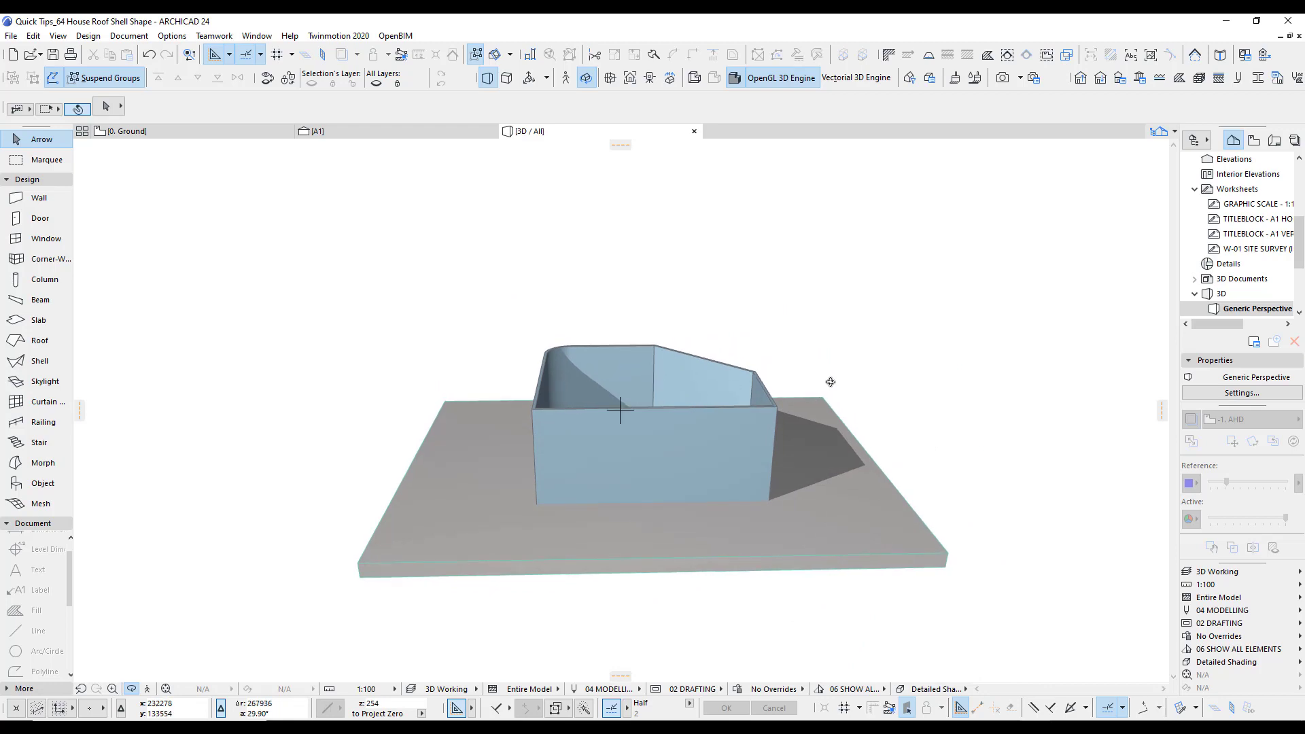
pyautogui.press('F2')
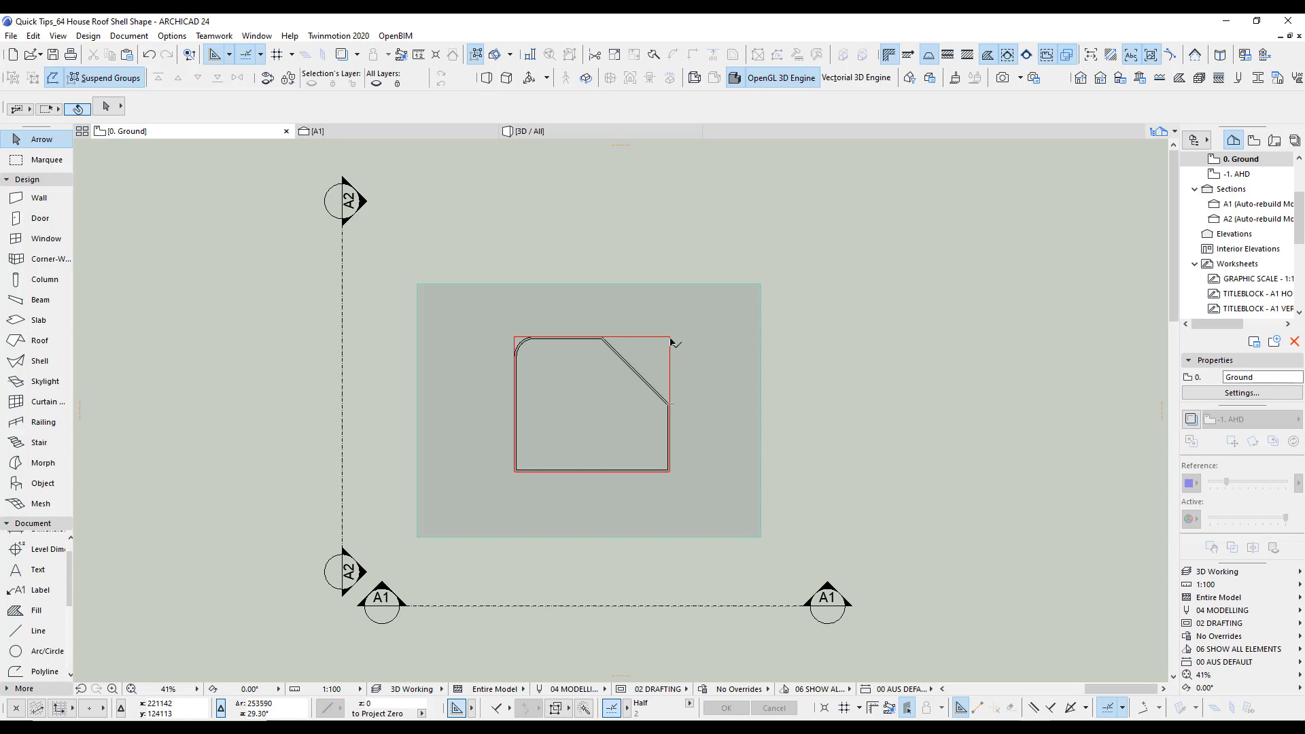
# Offset all edges of the rectangular outline polyline 600 outward around the house.
pyautogui.click(672, 342)
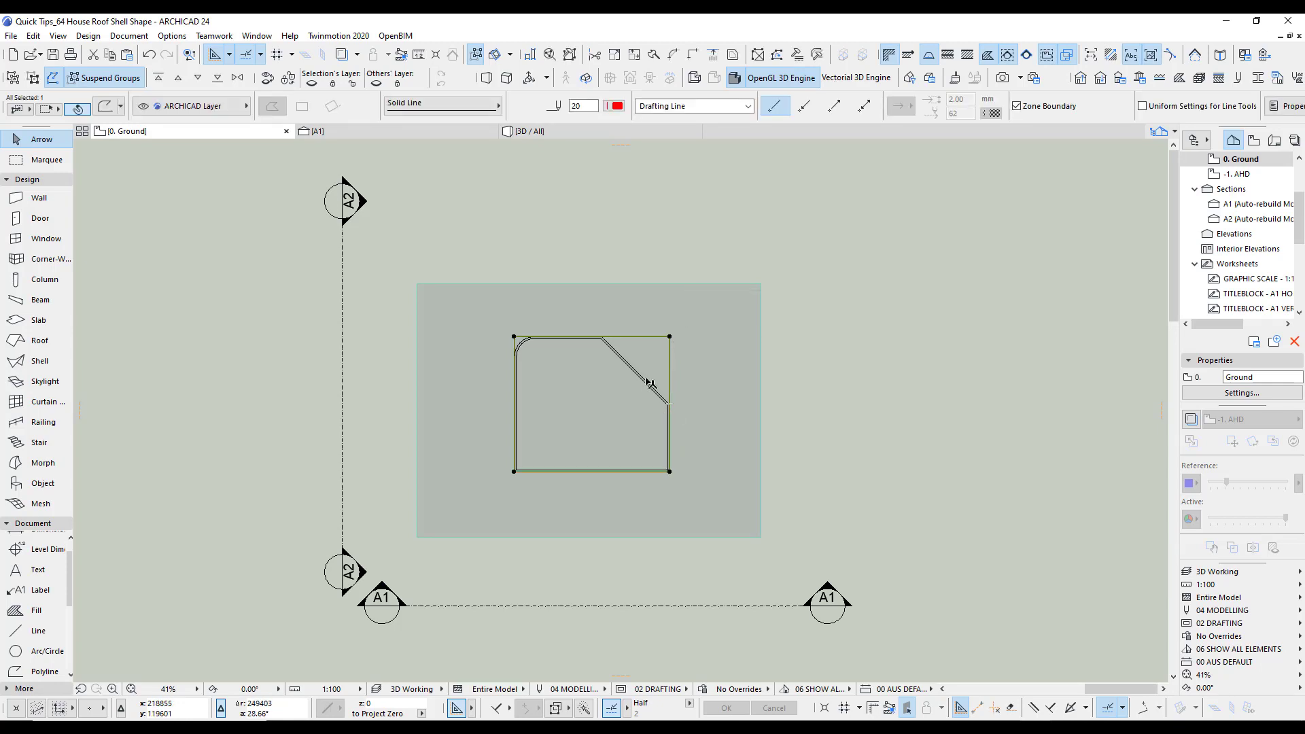
pyautogui.scroll(2, 544, 398)
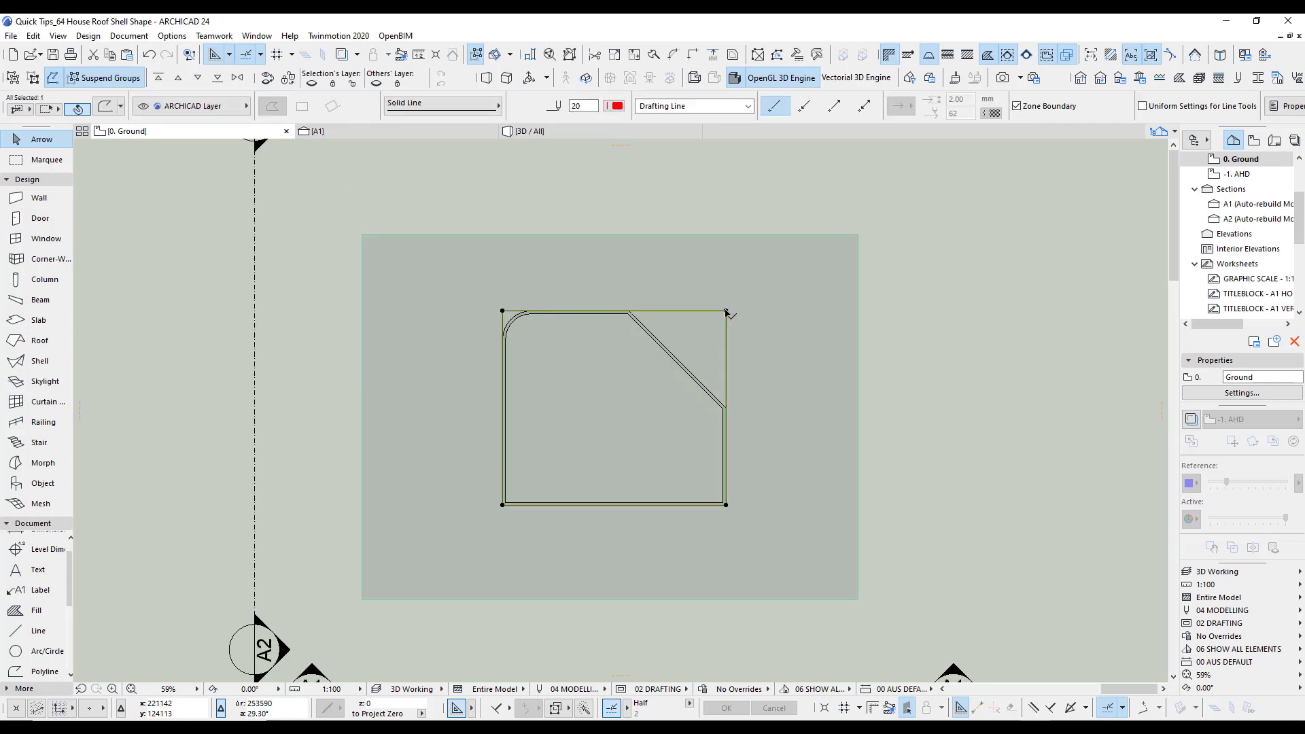
pyautogui.click(726, 311)
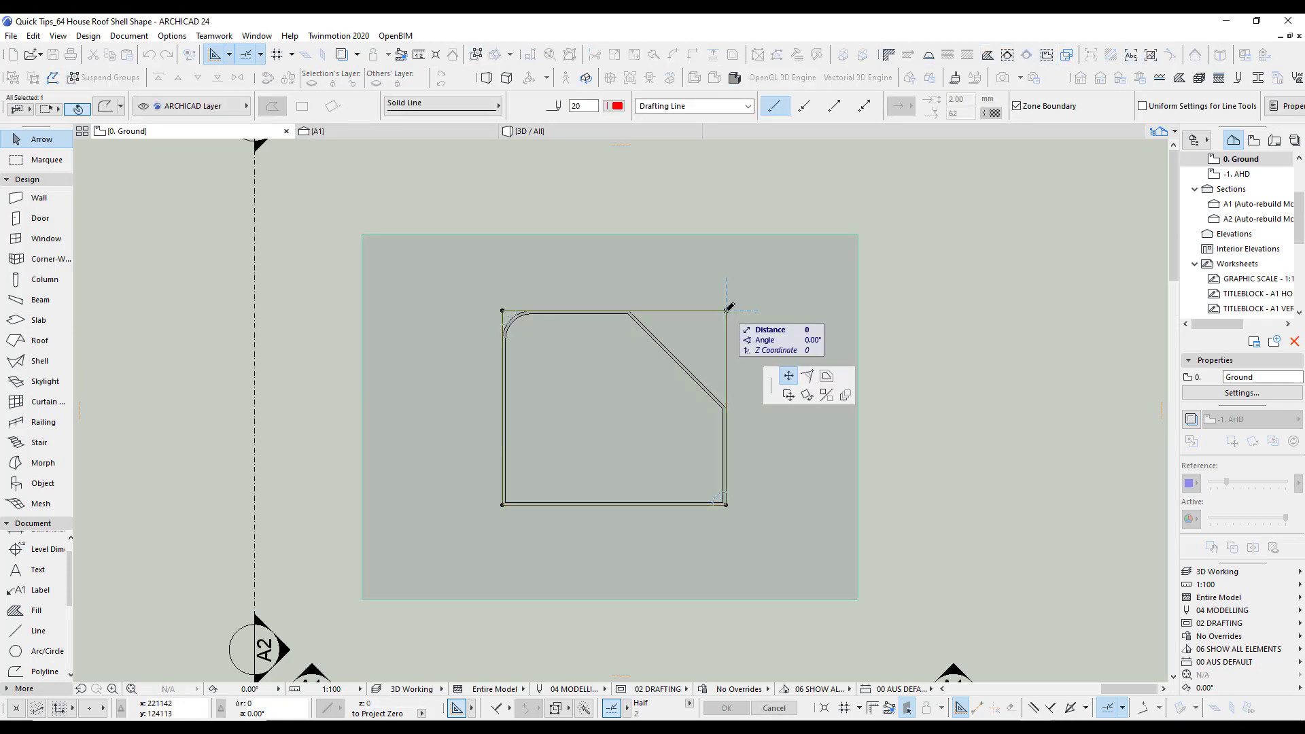
pyautogui.click(827, 376)
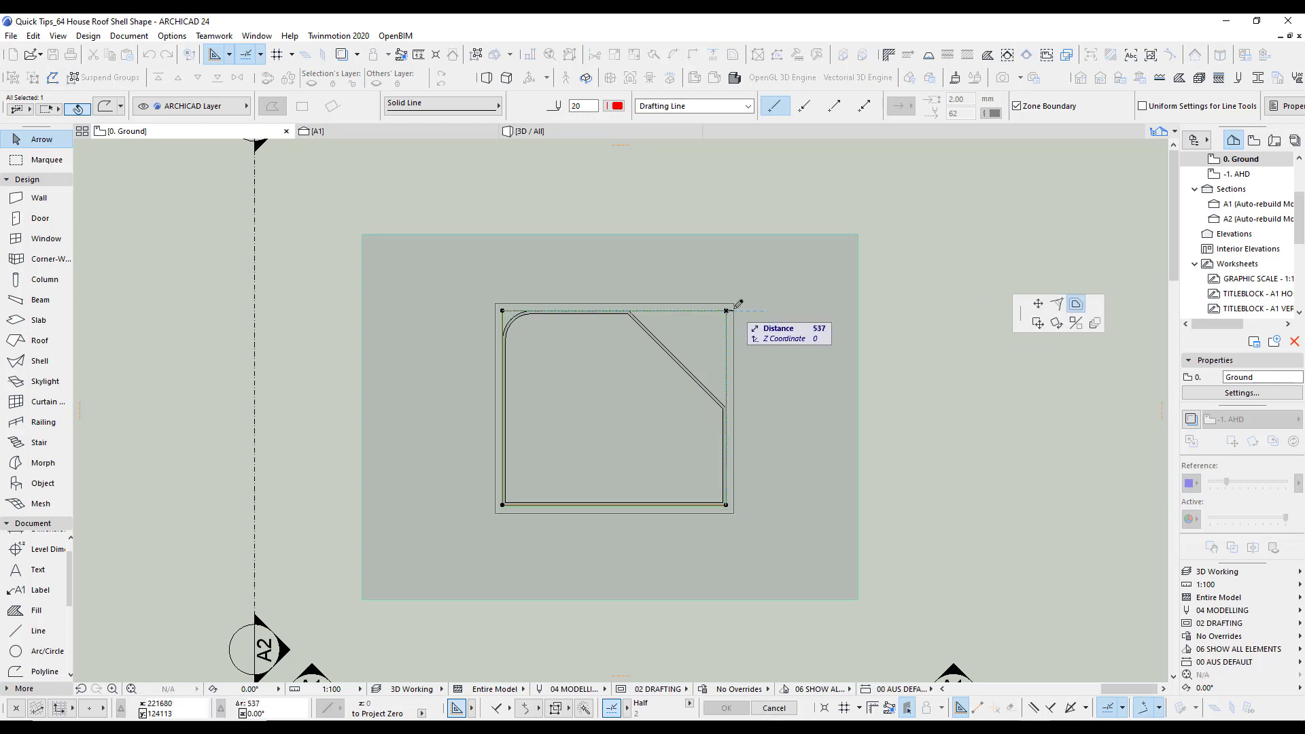
pyautogui.write('600')
pyautogui.press('Return')
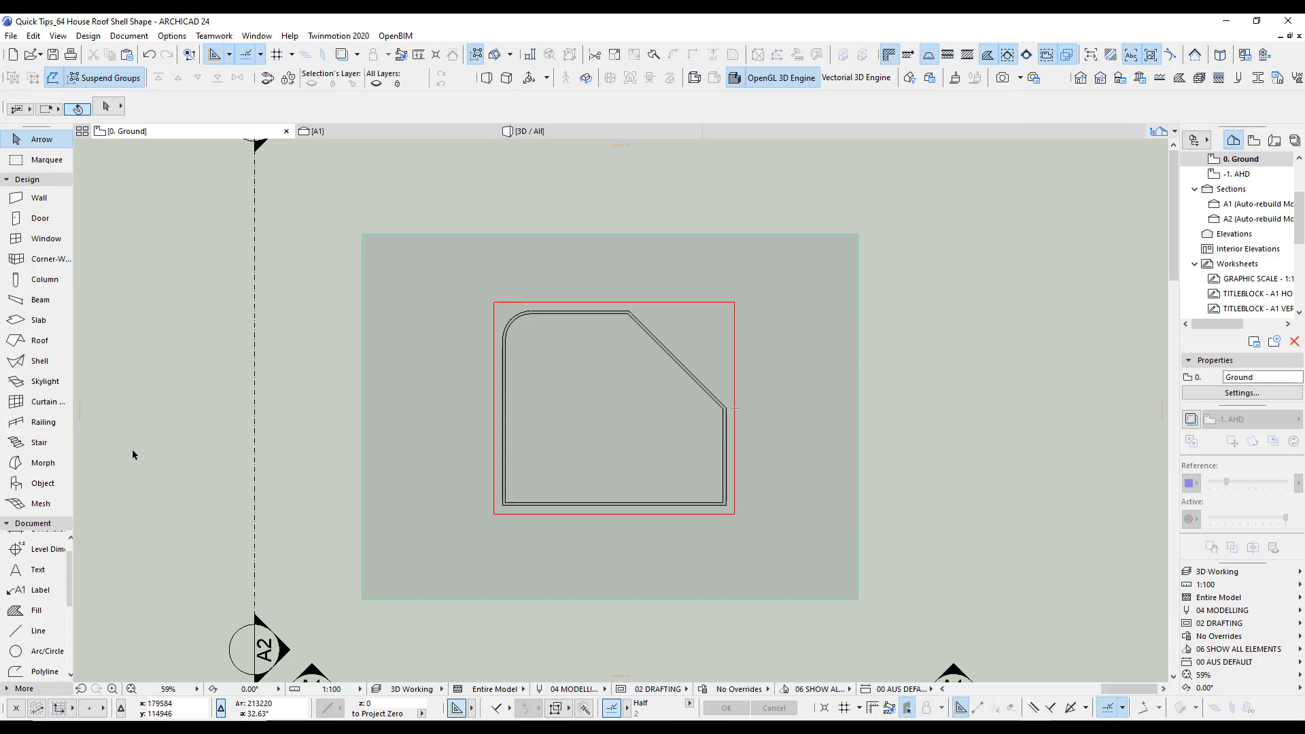
# Set the Shell tool to the ruled geometry method and accept its default settings.
pyautogui.click(40, 361)
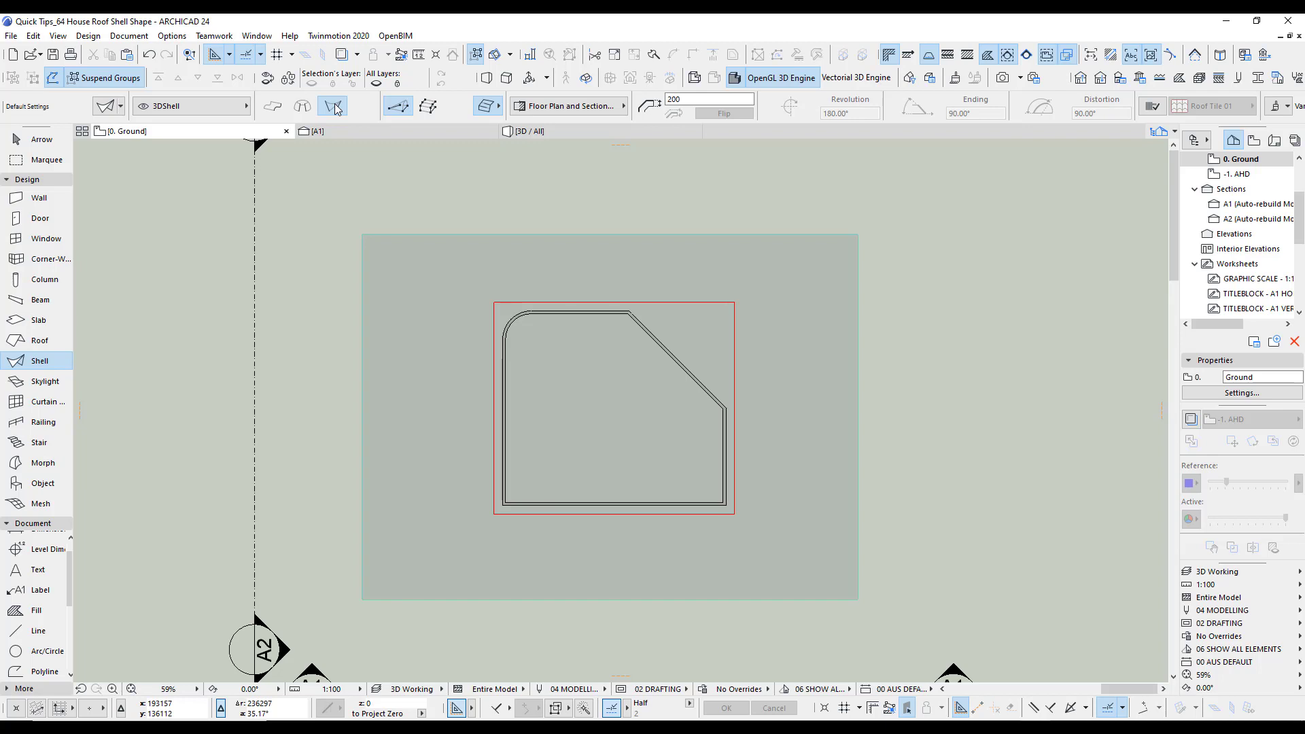
pyautogui.click(428, 107)
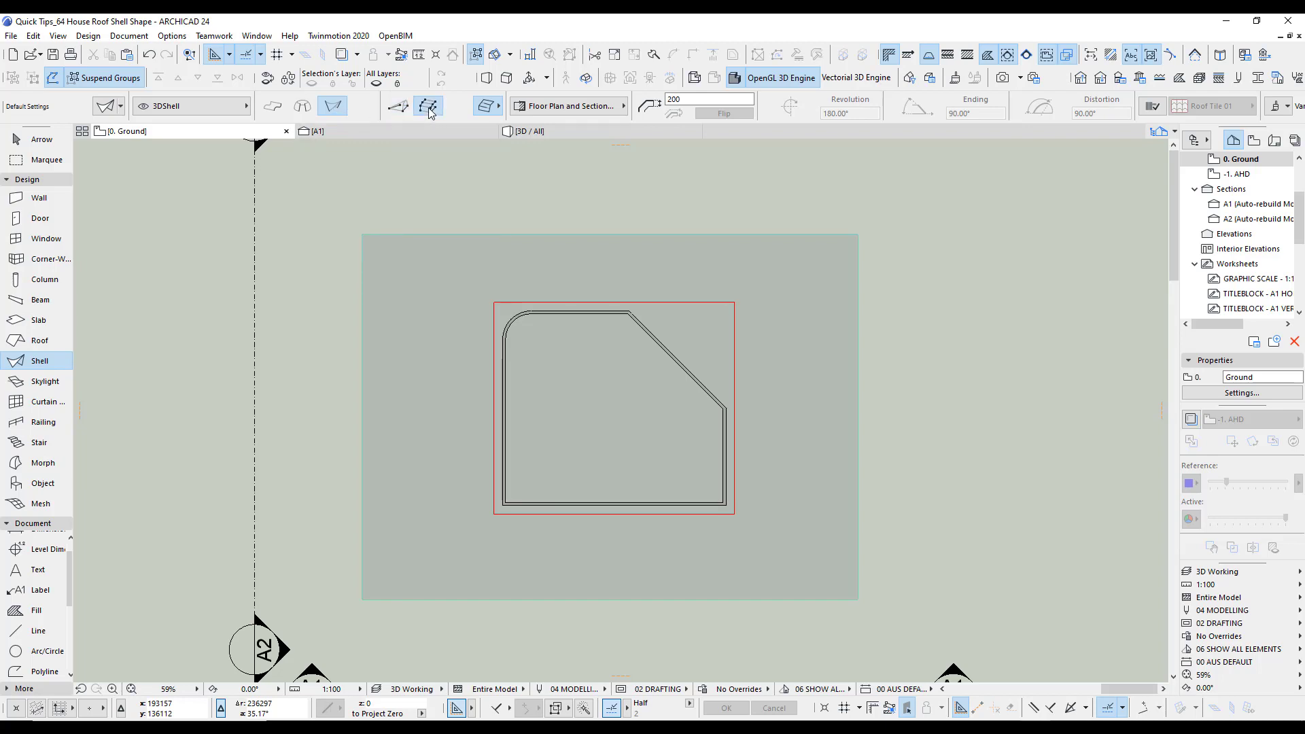
pyautogui.doubleClick(38, 361)
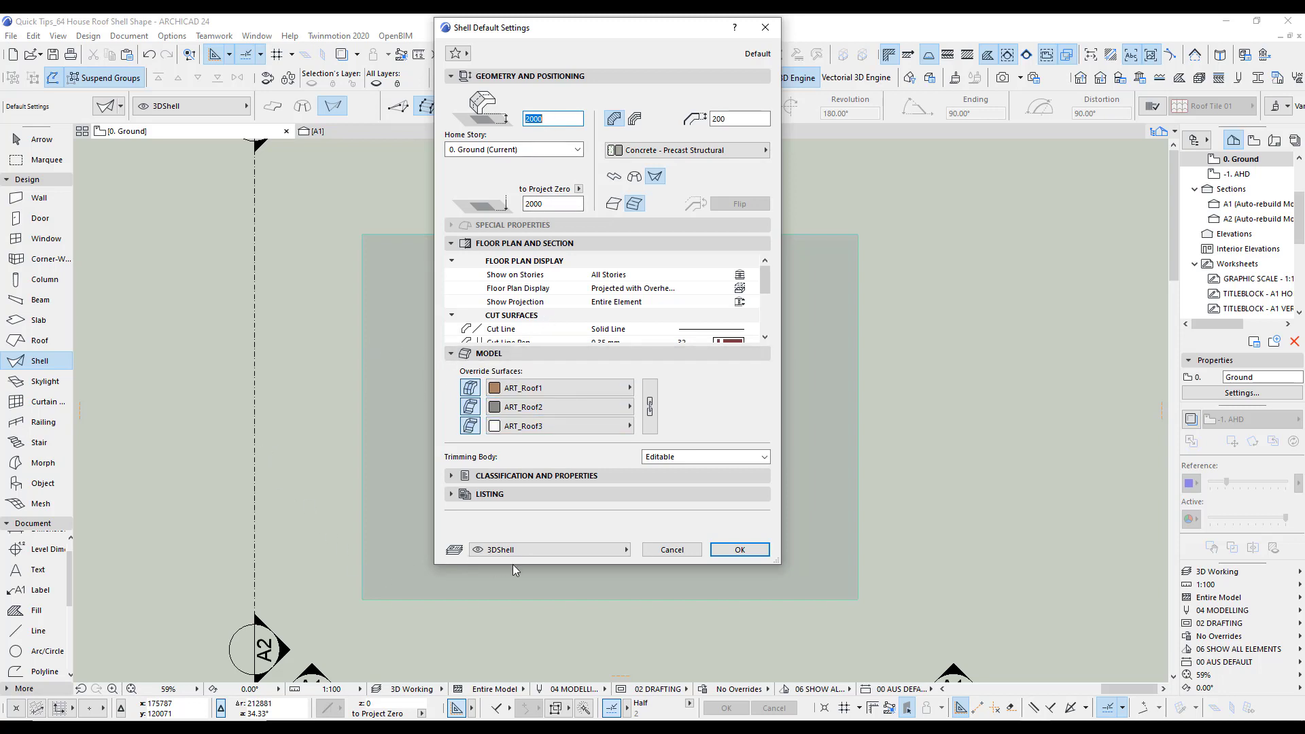
pyautogui.click(755, 554)
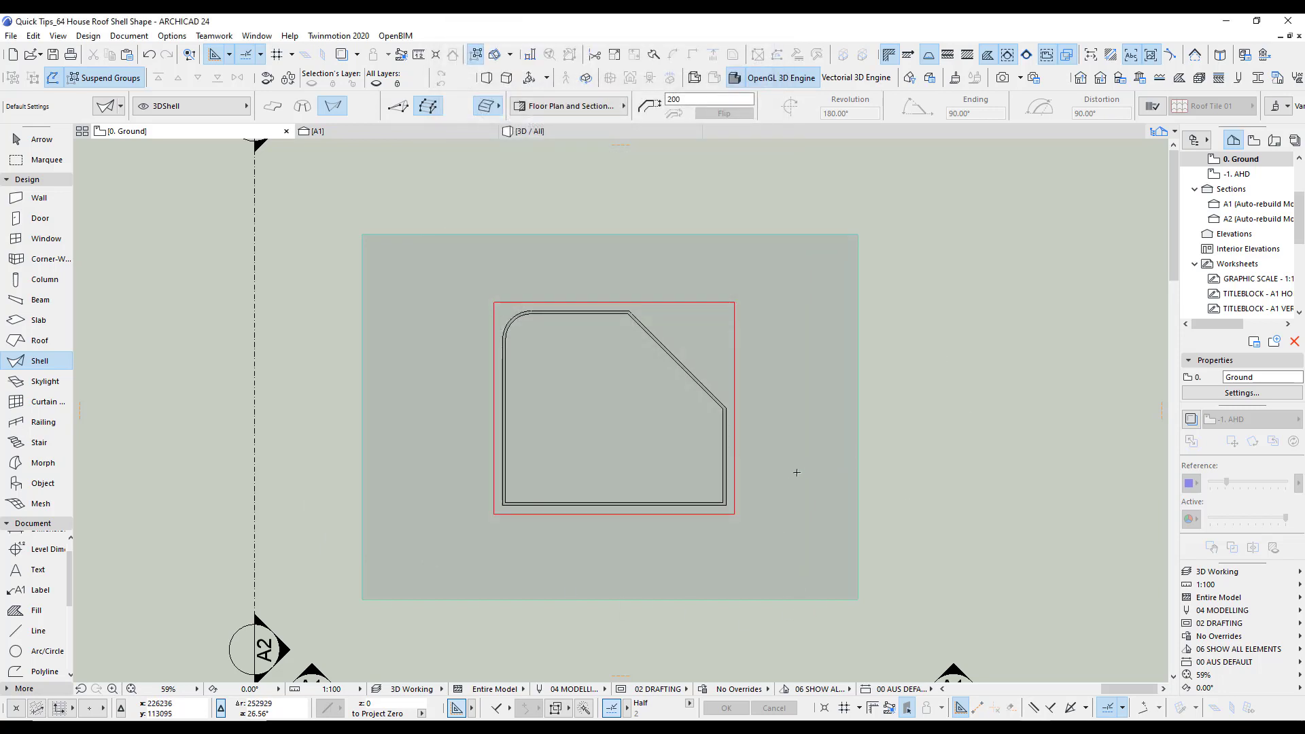
pyautogui.moveTo(790, 483); pyautogui.dragTo(700, 472, button='middle')
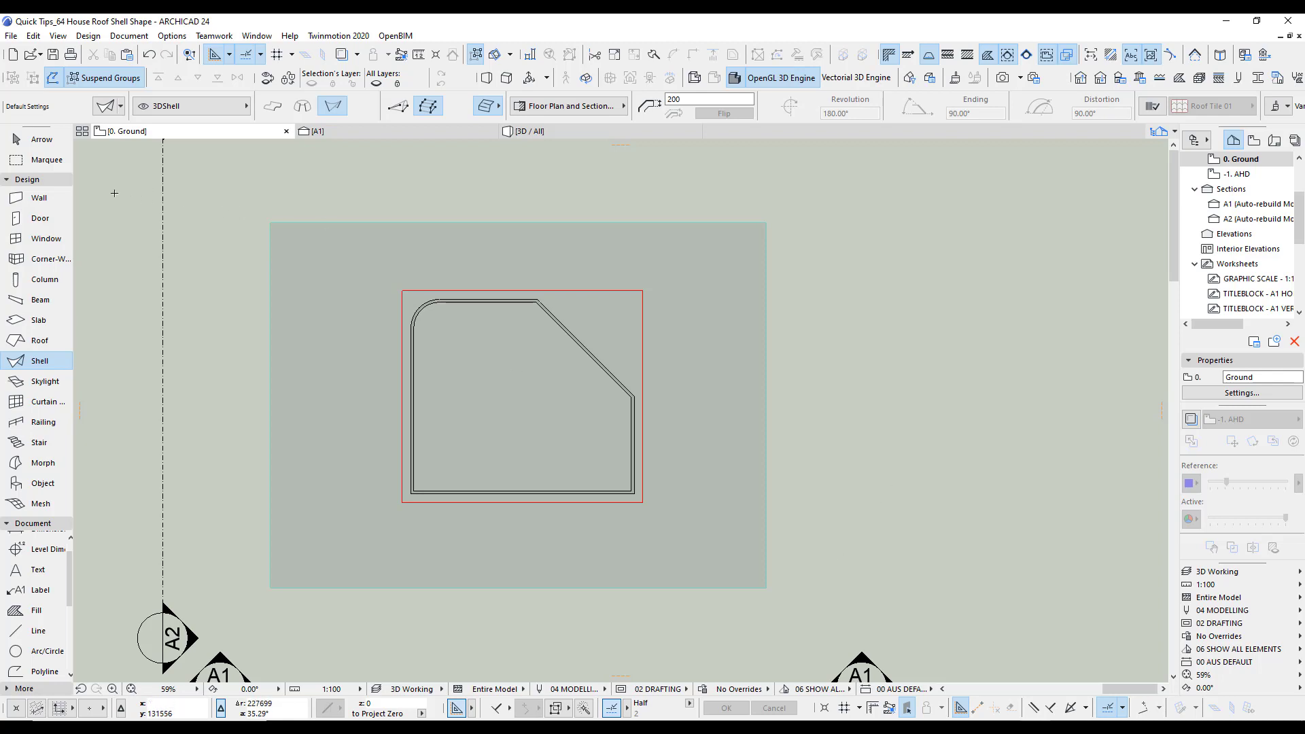
pyautogui.click(44, 201)
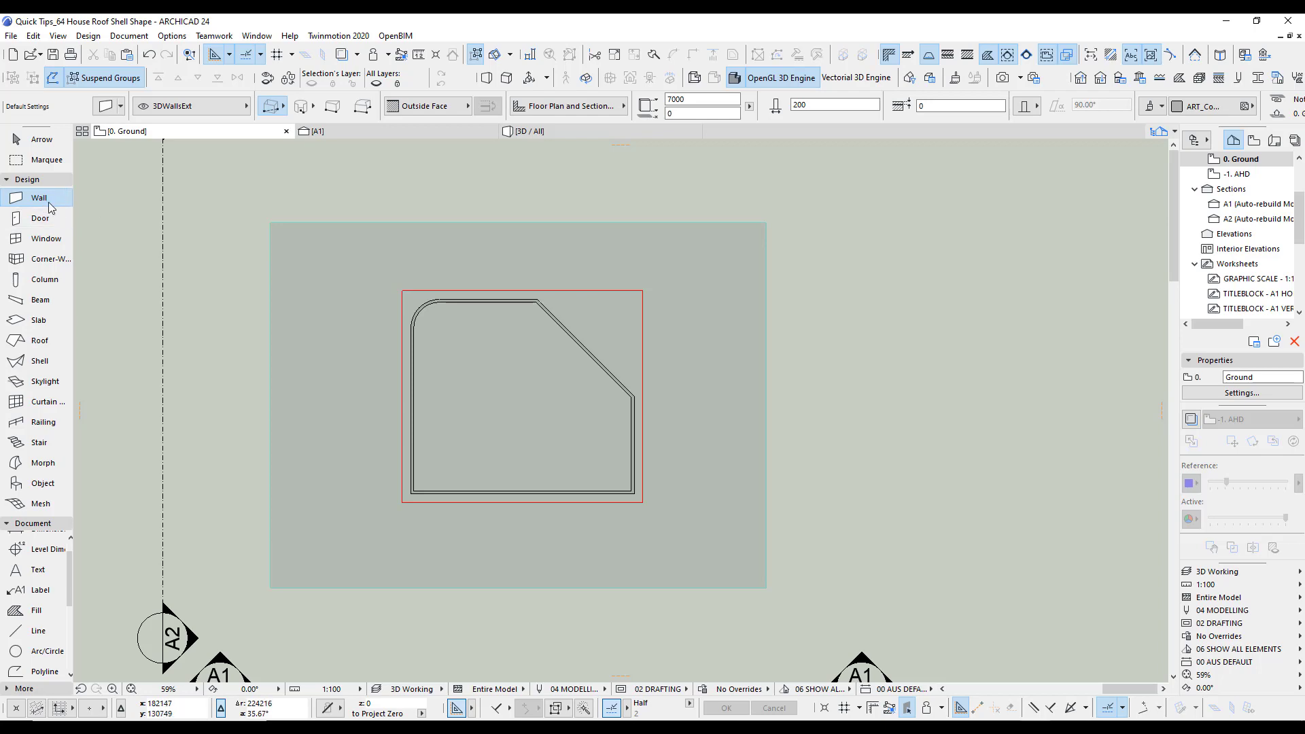
# Draw a rectangle of default walls from the outline's bottom-left to top-right corner.
pyautogui.hotkey('ctrl', 't')
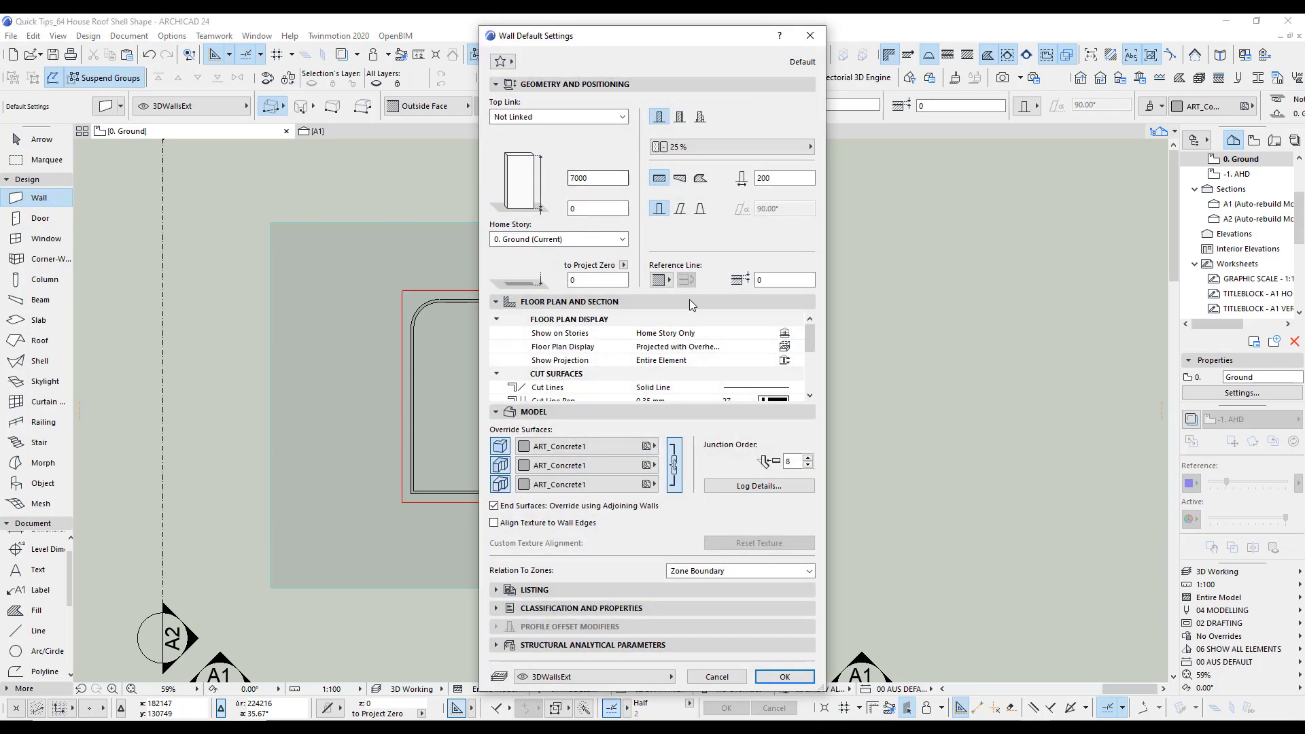
pyautogui.click(783, 676)
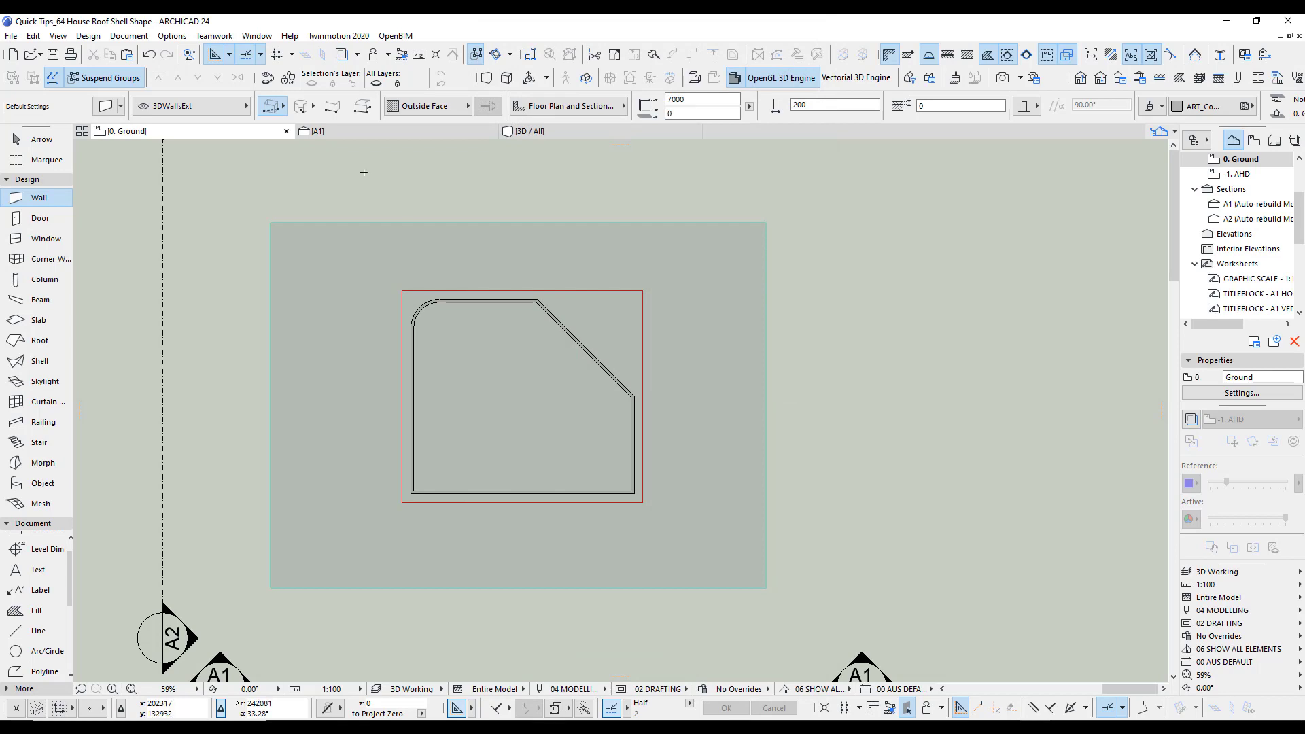
pyautogui.click(402, 502)
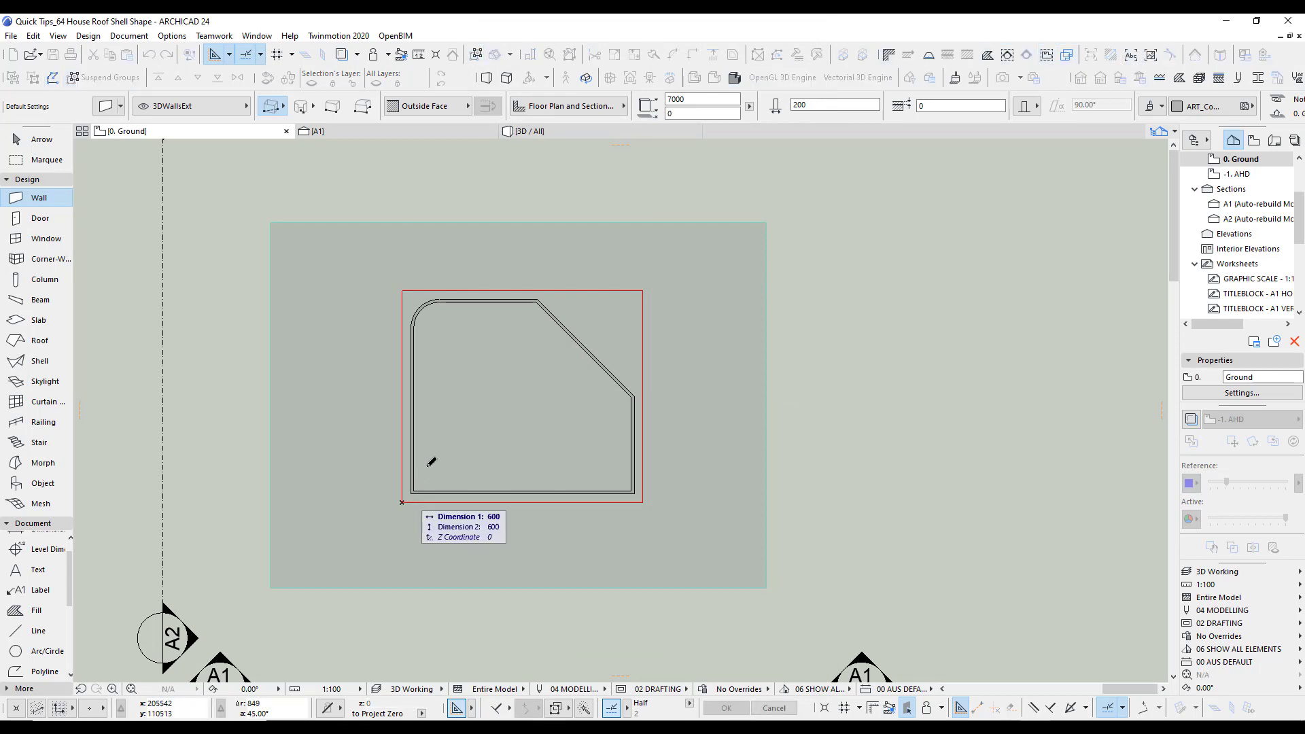
pyautogui.click(643, 291)
# Check the new wall rectangle in 3D from above, then return to the plan.
pyautogui.press('F3')
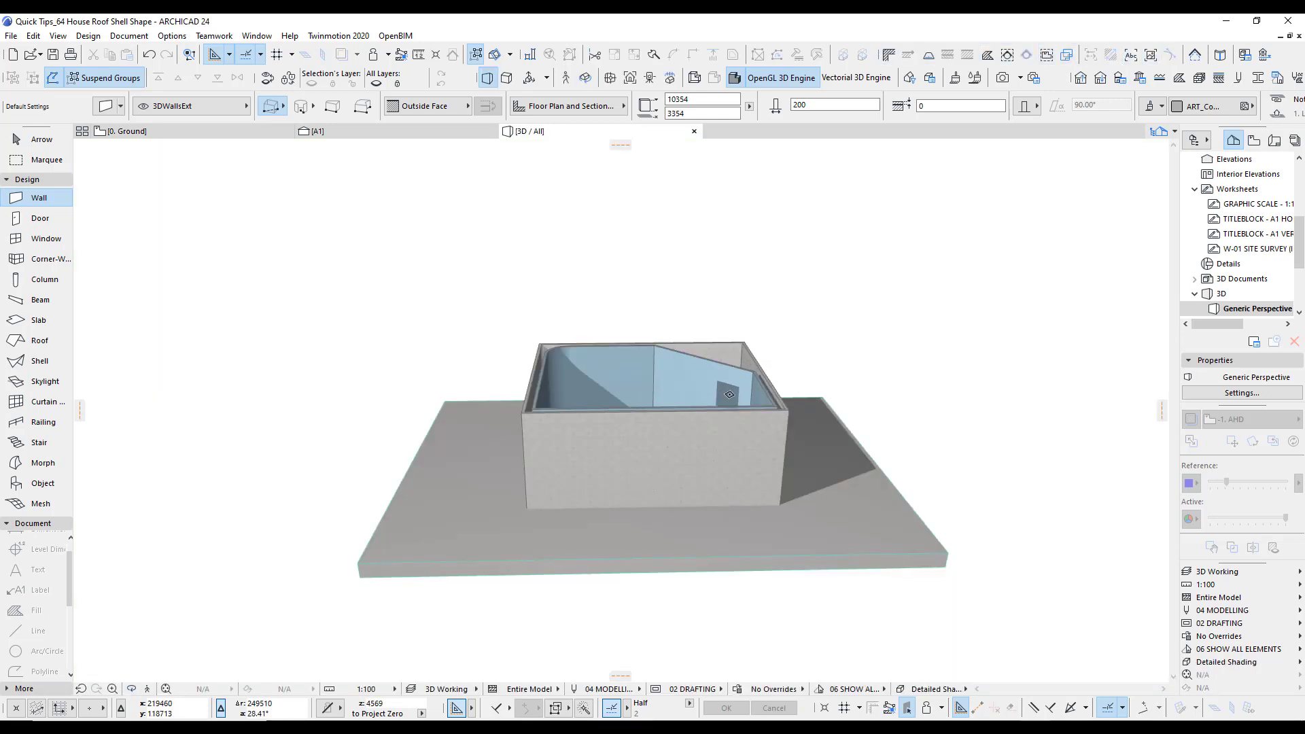
pyautogui.moveTo(729, 391); pyautogui.dragTo(1012, 436)
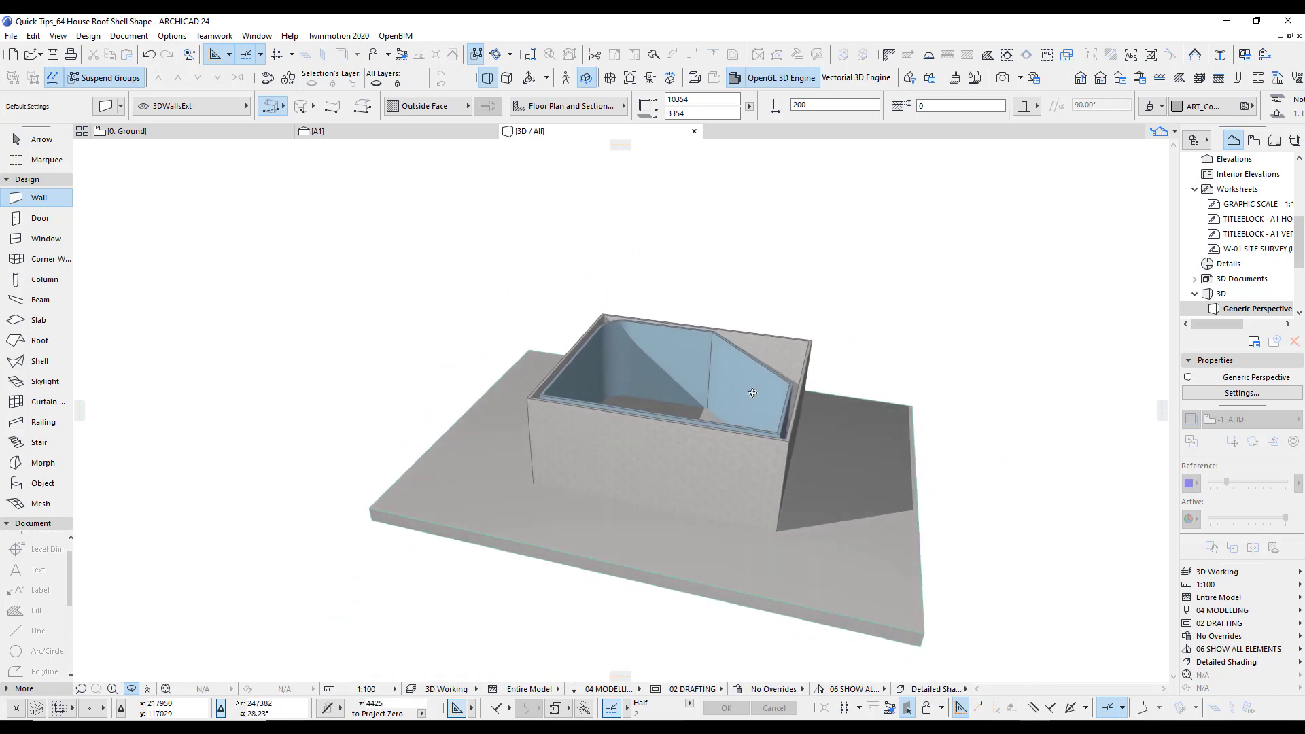
pyautogui.moveTo(749, 390); pyautogui.dragTo(659, 423, button='middle')
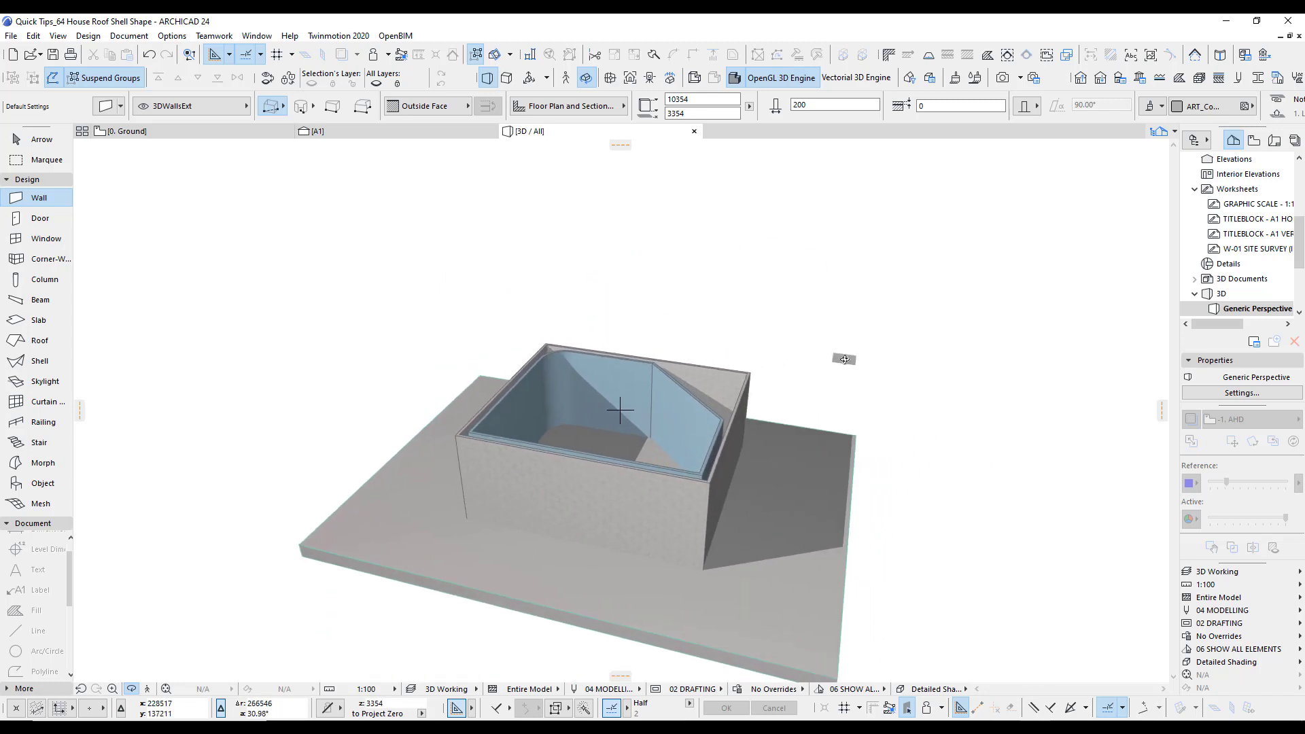
pyautogui.press('F2')
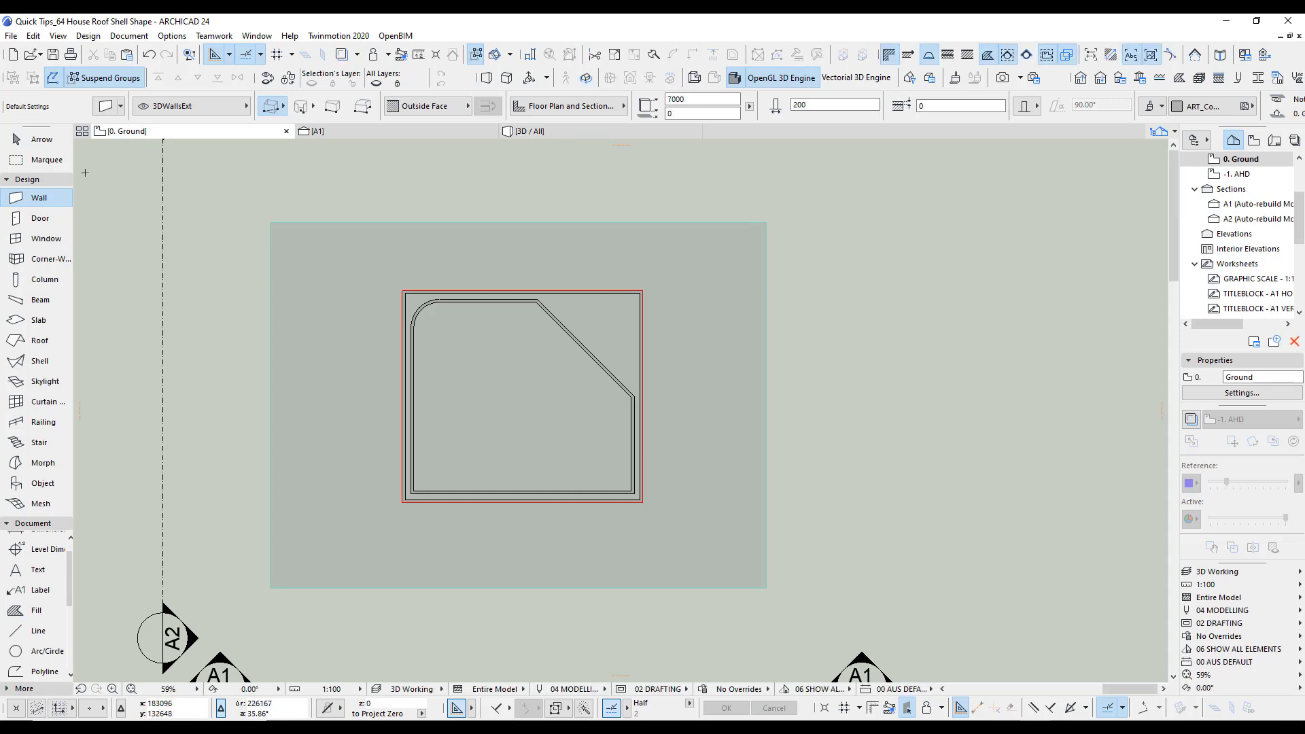
# Select the four grouped walls and move them to the right of the house.
pyautogui.click(39, 139)
pyautogui.scroll(3, 637, 314)
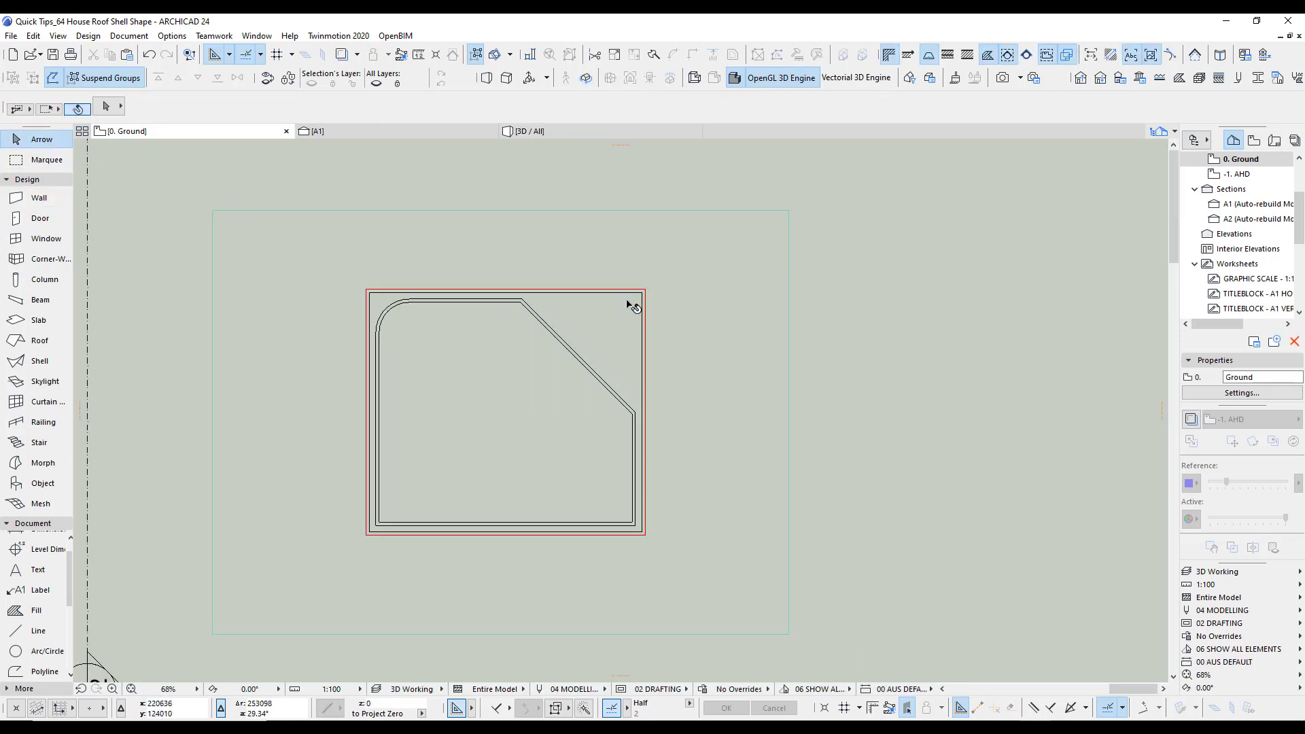
pyautogui.click(624, 293)
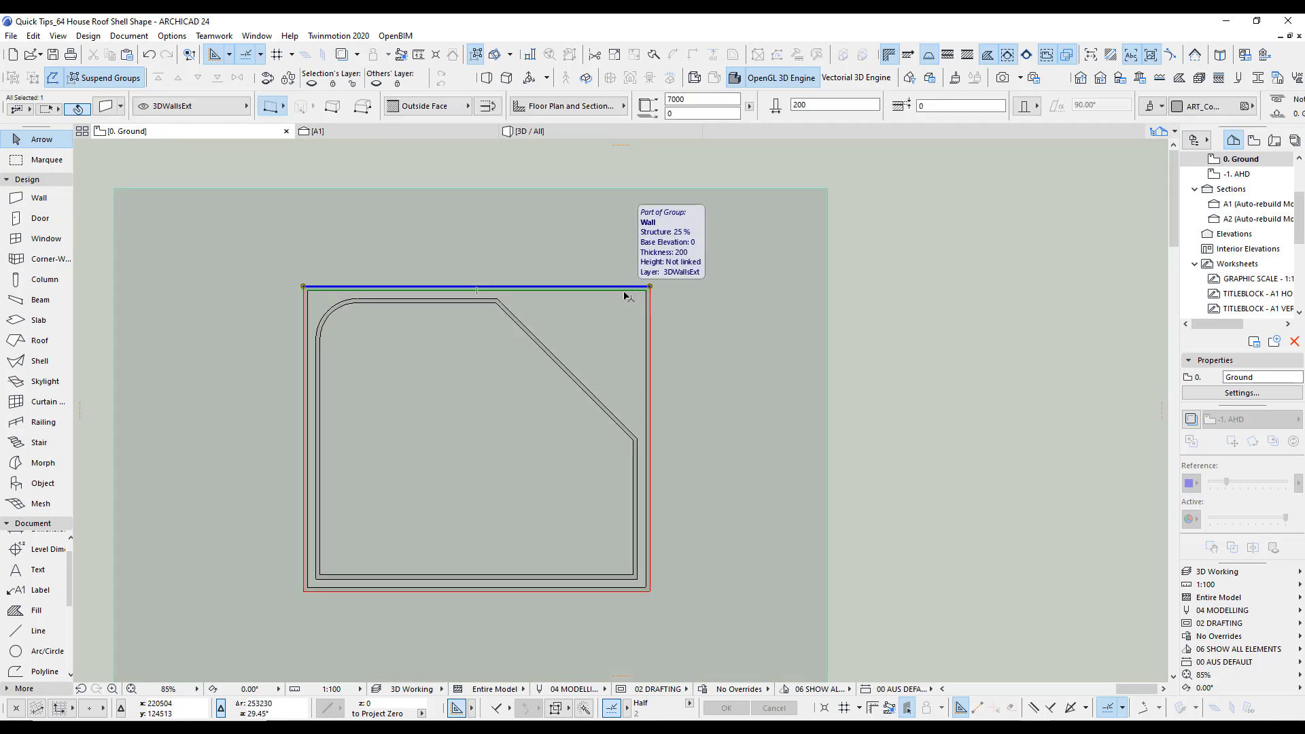
pyautogui.click(119, 77)
pyautogui.scroll(-3, 299, 370)
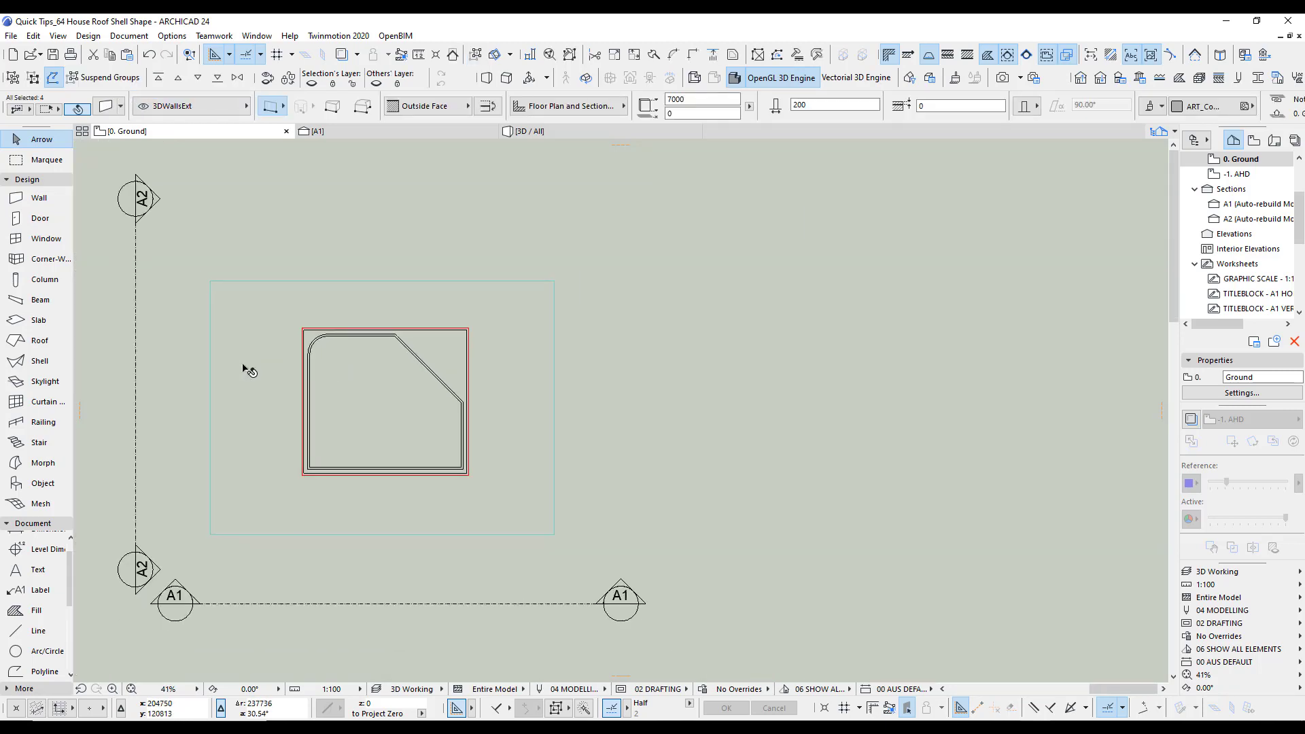
pyautogui.hotkey('ctrl', 'd')
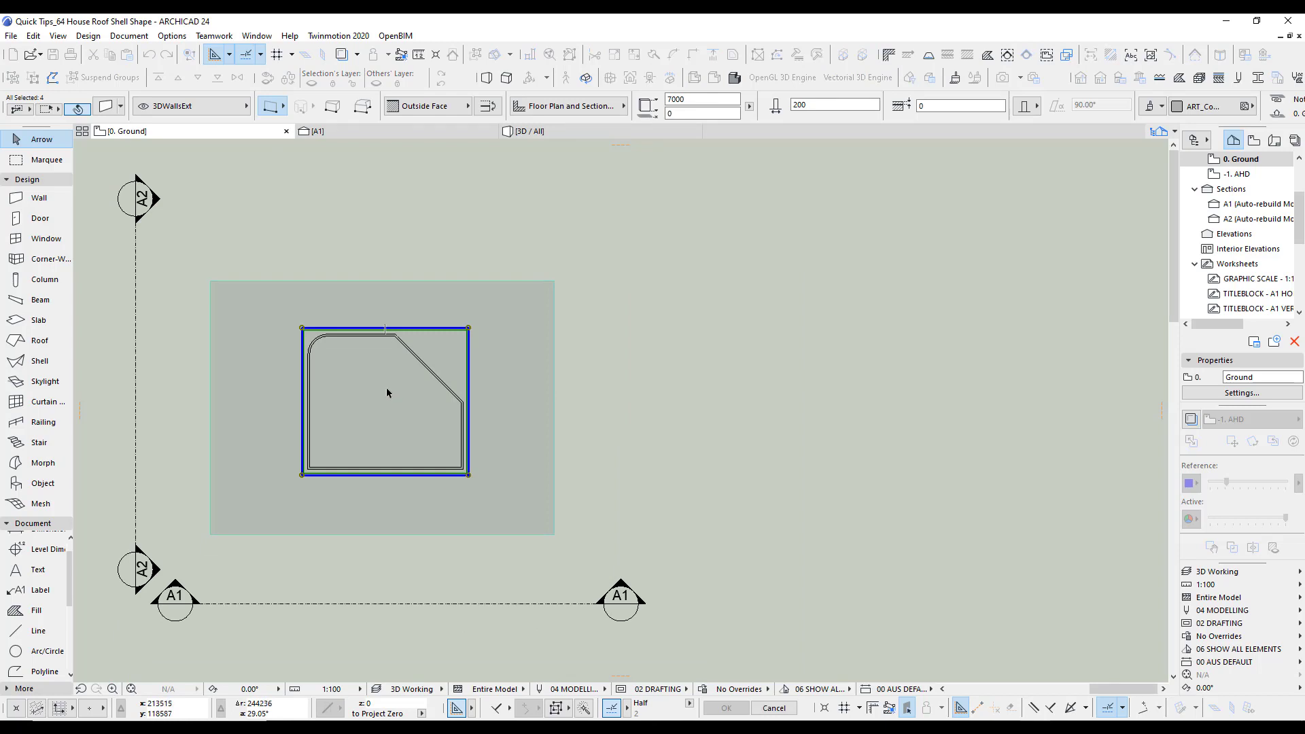
pyautogui.moveTo(387, 393); pyautogui.dragTo(700, 393)
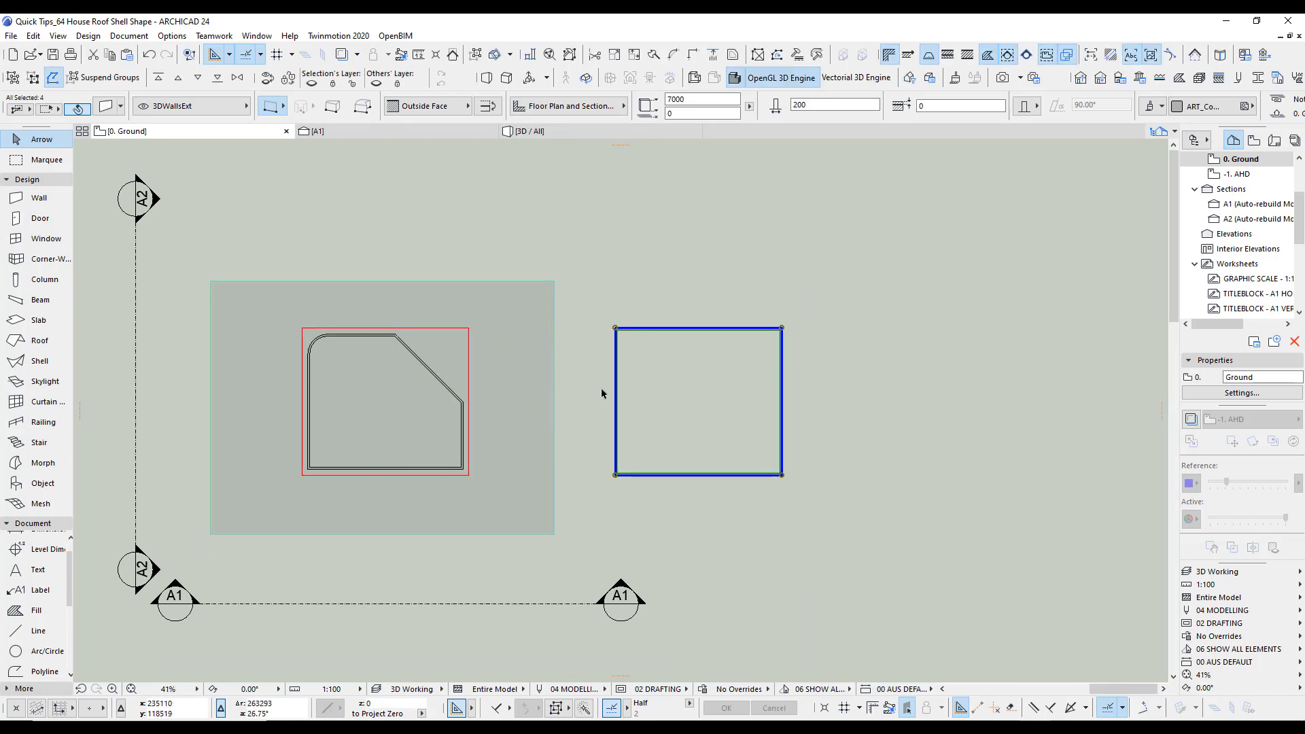
pyautogui.scroll(4, 601, 389)
pyautogui.moveTo(605, 397); pyautogui.dragTo(709, 365, button='middle')
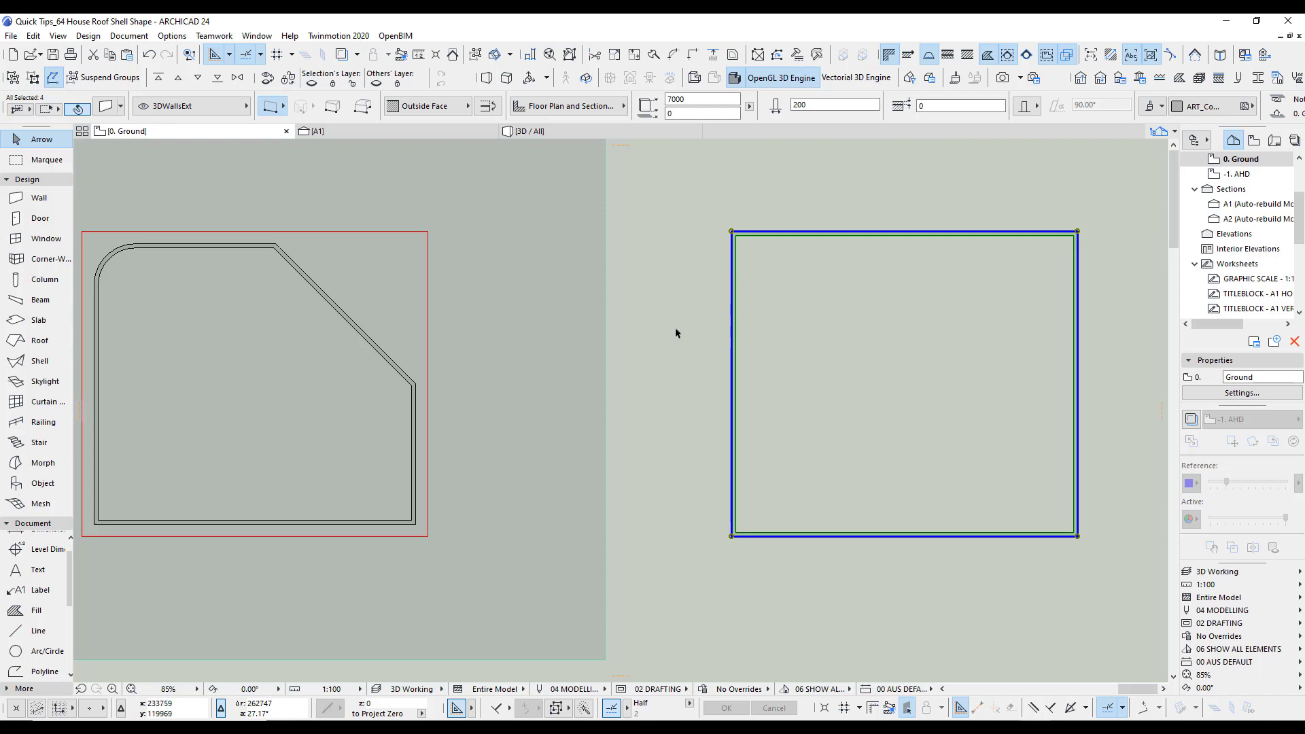
# Suspend grouping, delete the rectangle's left and right walls, and view the result in 3D.
pyautogui.press('Escape')
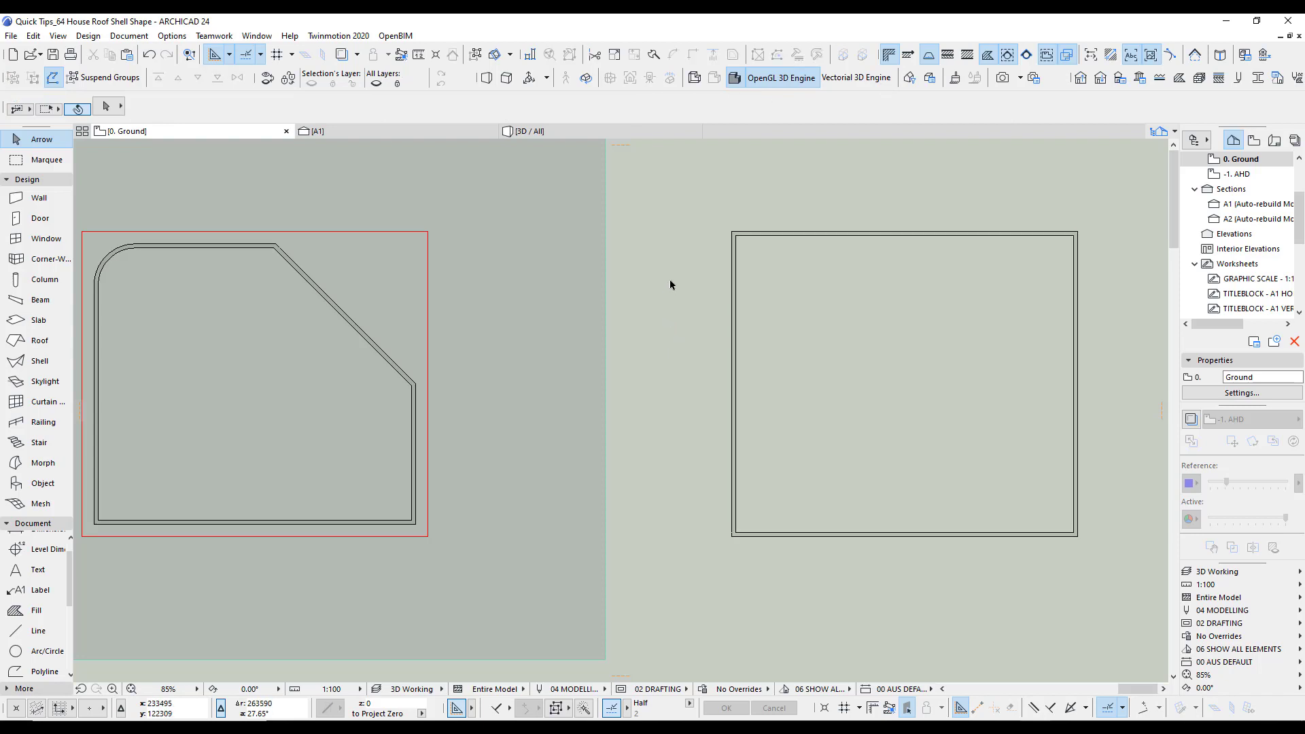
pyautogui.hotkey('alt', 'g')
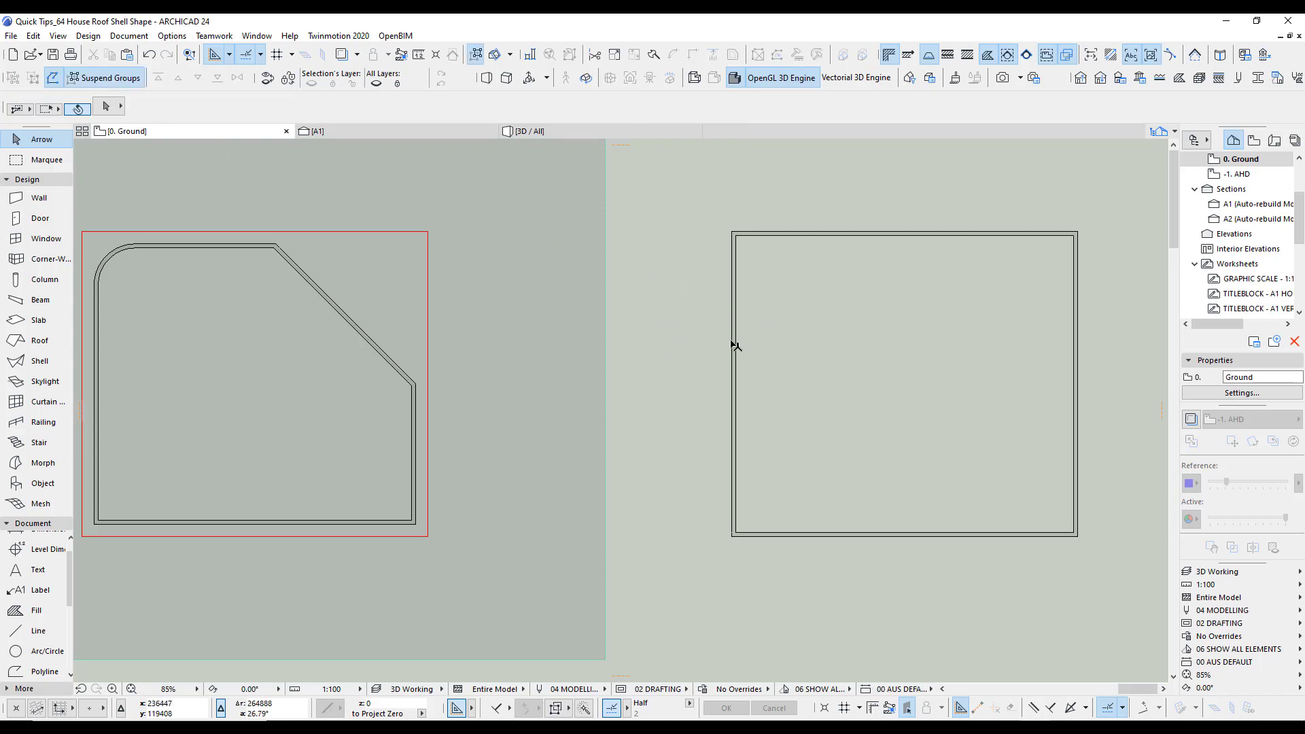
pyautogui.click(734, 345)
pyautogui.press('Delete')
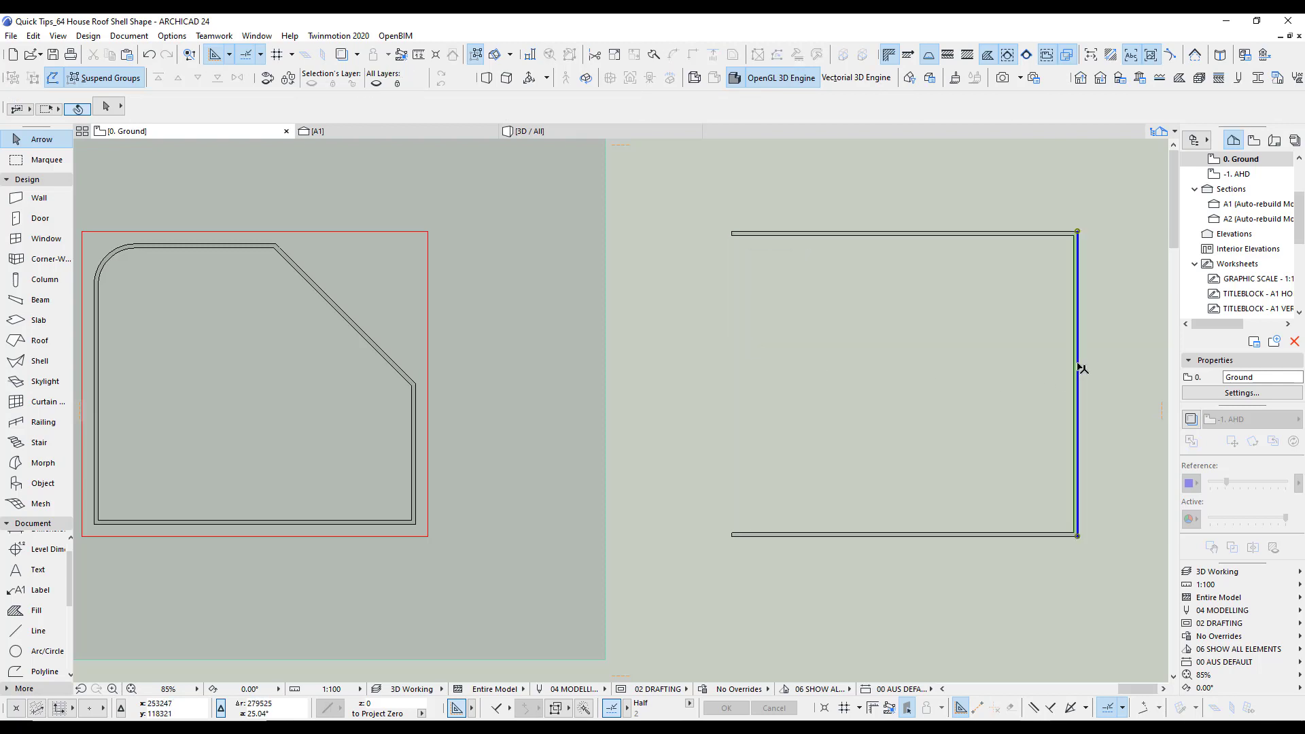
pyautogui.click(1082, 369)
pyautogui.press('Delete')
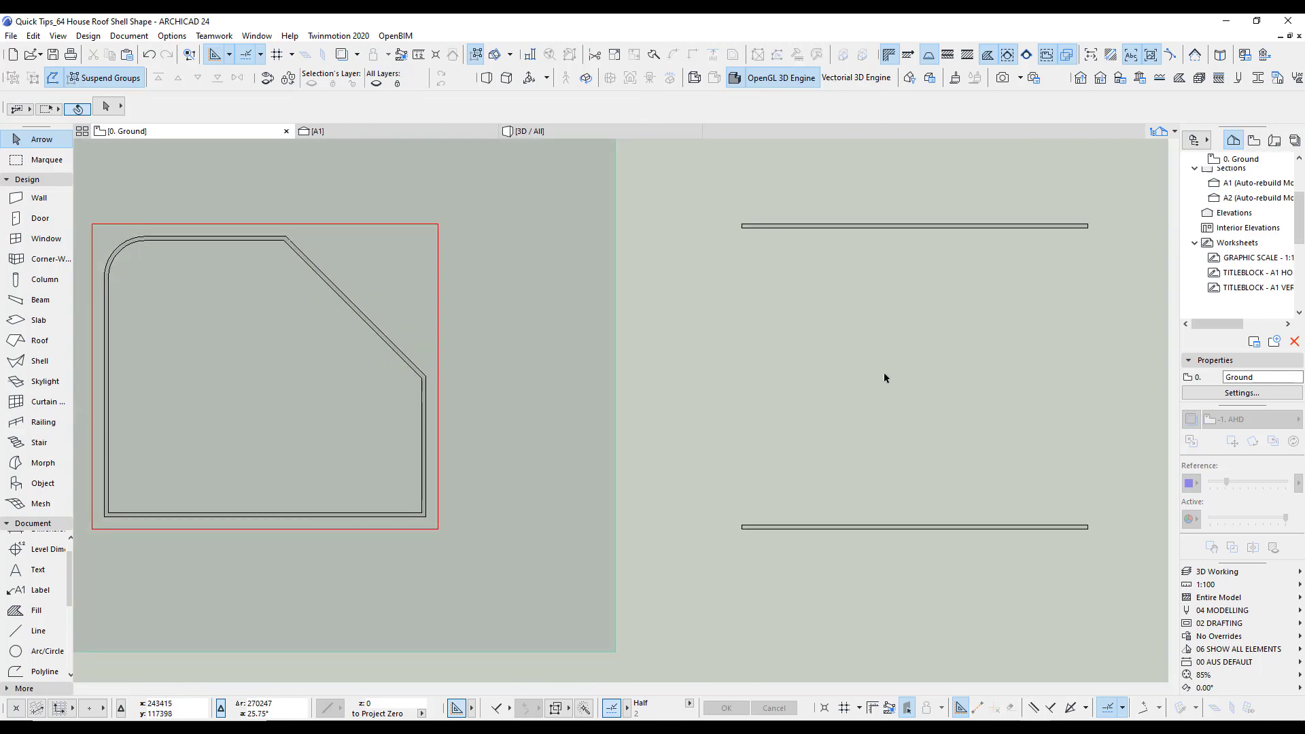
pyautogui.press('F3')
pyautogui.keyDown('shift'); pyautogui.moveTo(915, 475); pyautogui.dragTo(673, 325, button='middle'); pyautogui.keyUp('shift')
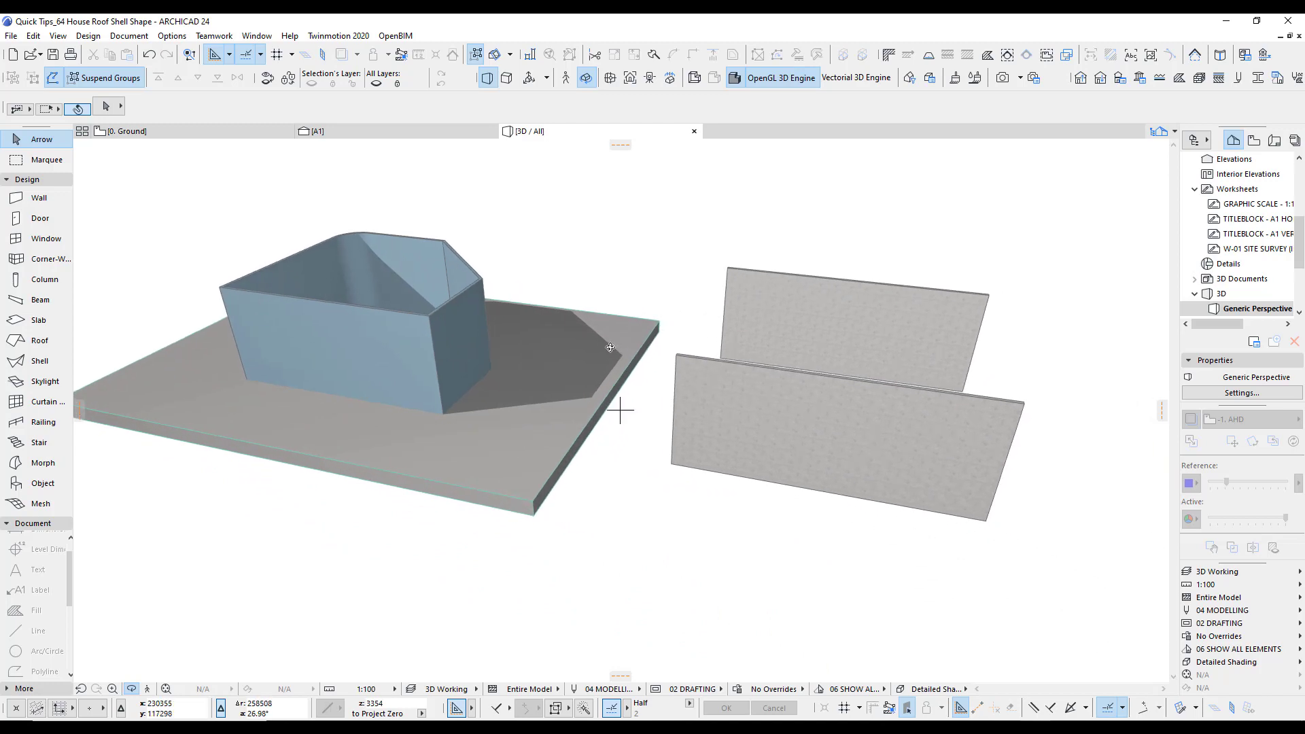
# Start a ruled shell on the first wall, fixing its lower-right and upper-left corners.
pyautogui.keyDown('shift'); pyautogui.moveTo(611, 348); pyautogui.dragTo(816, 347, button='middle'); pyautogui.keyUp('shift')
pyautogui.click(40, 360)
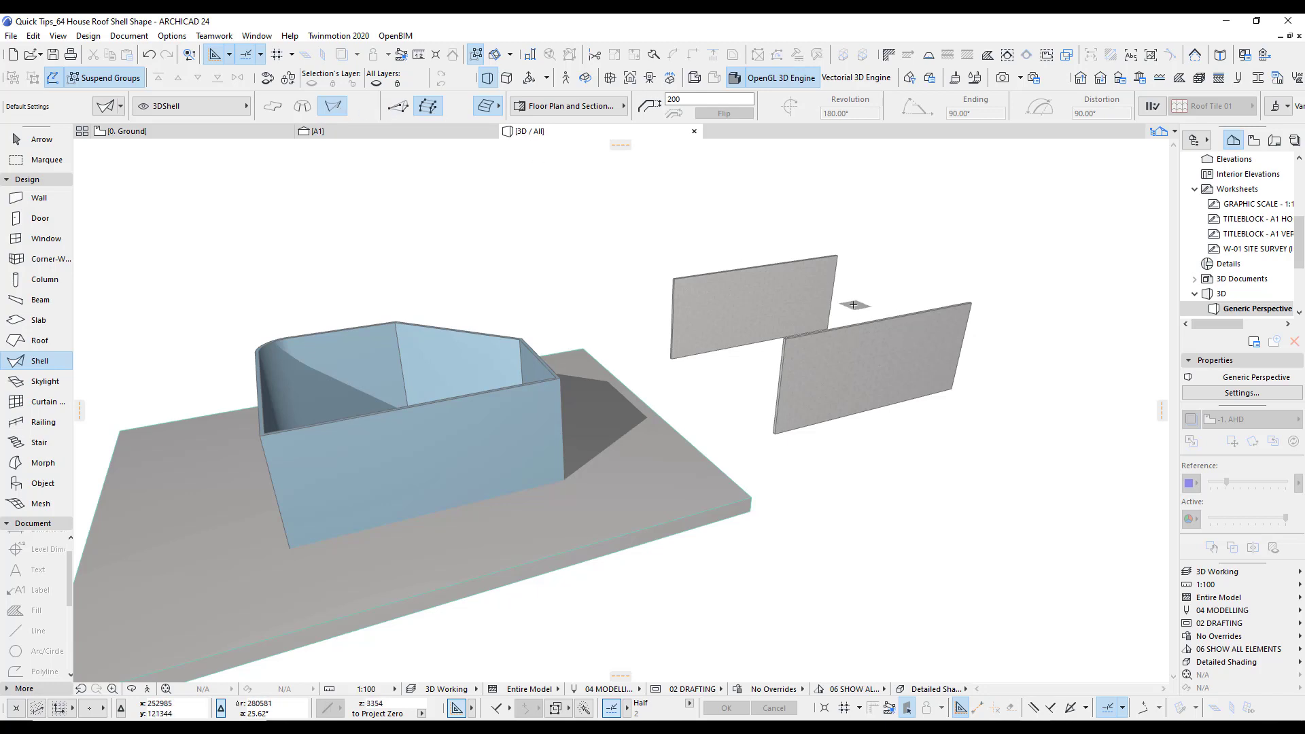
pyautogui.scroll(5, 823, 309)
pyautogui.scroll(4, 752, 306)
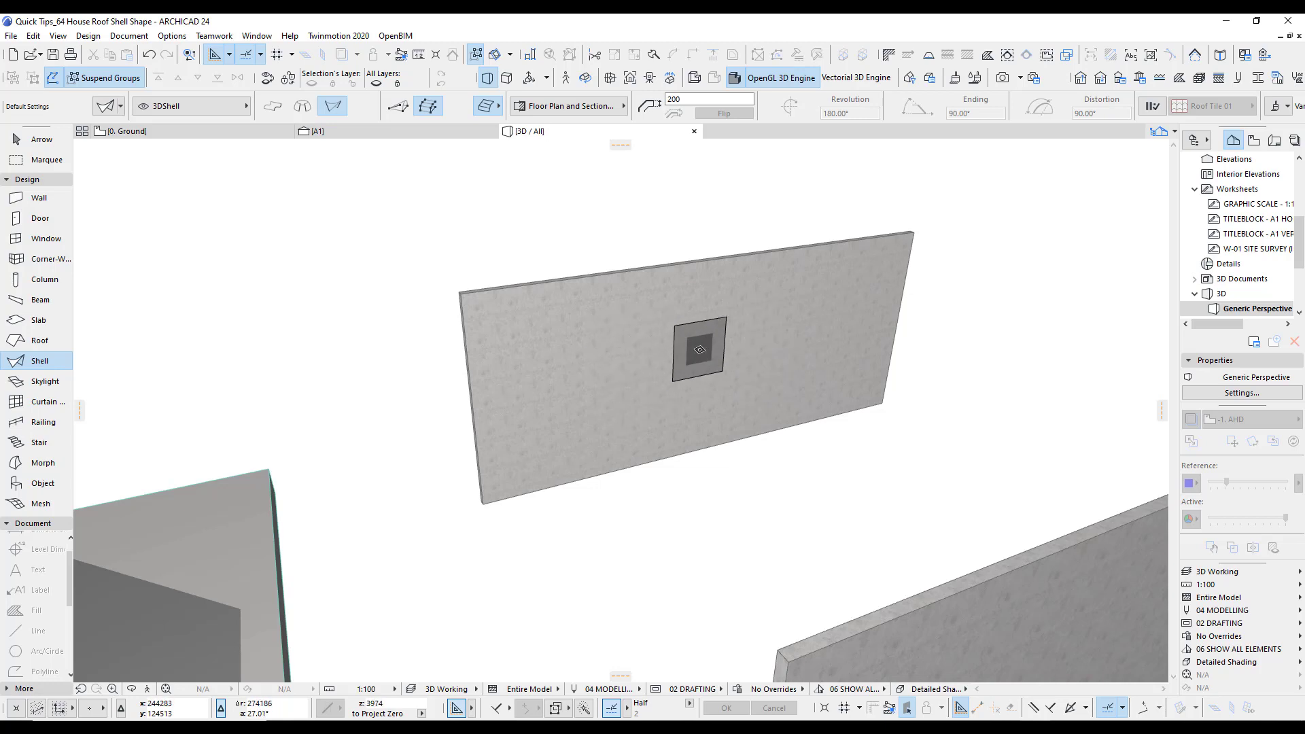
pyautogui.click(722, 347)
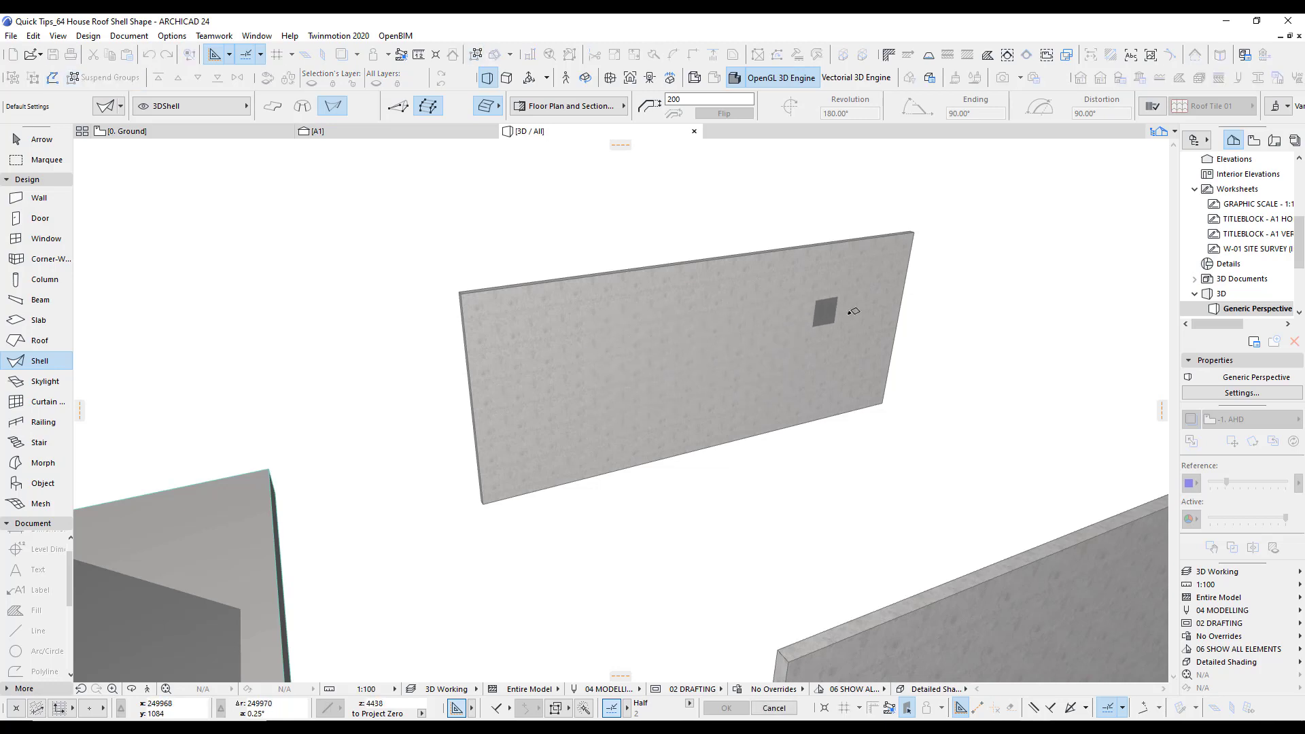
pyautogui.click(883, 402)
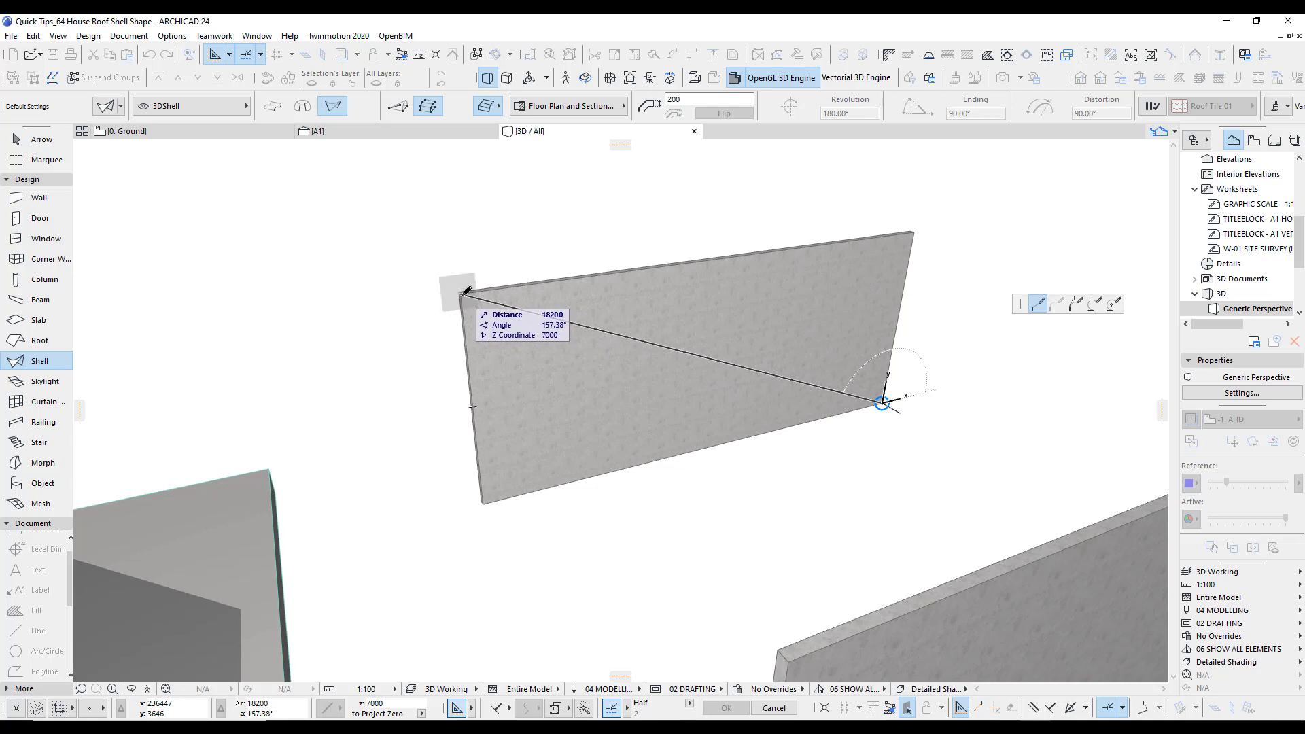
pyautogui.scroll(4, 467, 294)
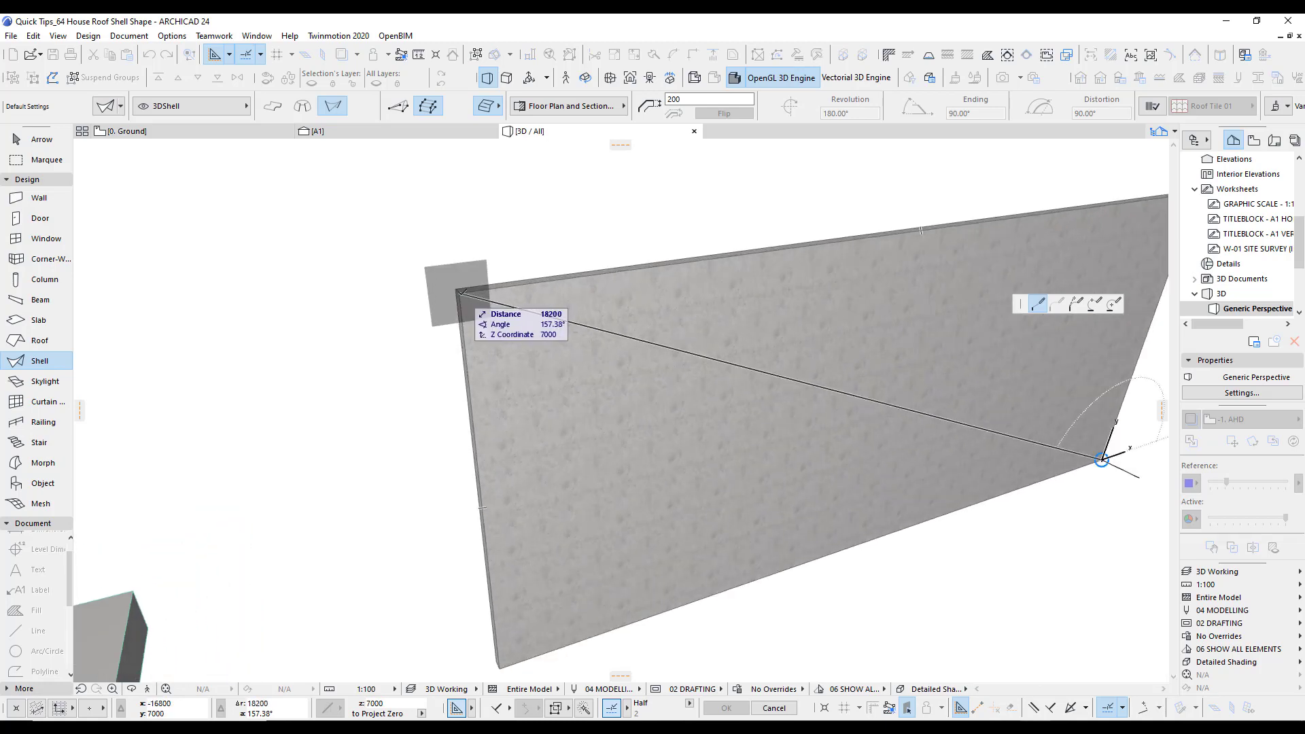
pyautogui.click(460, 293)
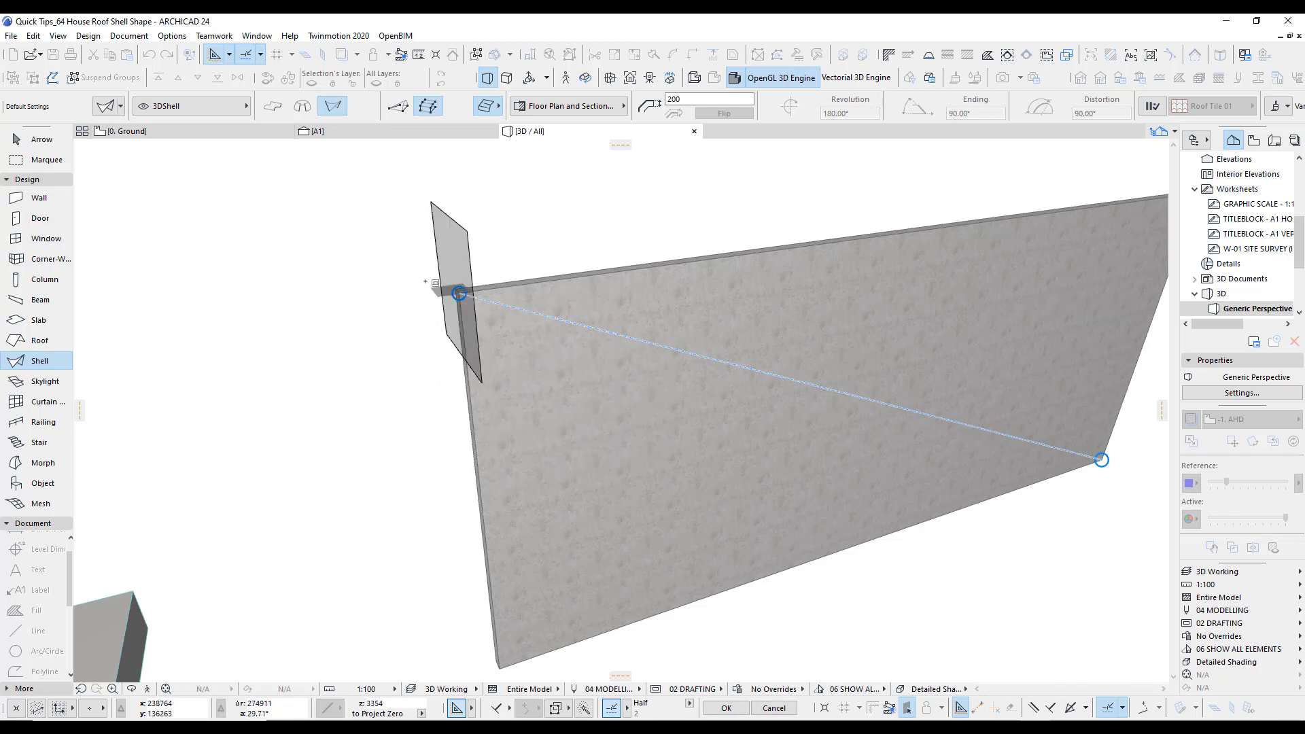
pyautogui.scroll(-1, 593, 316)
pyautogui.scroll(-6, 593, 317)
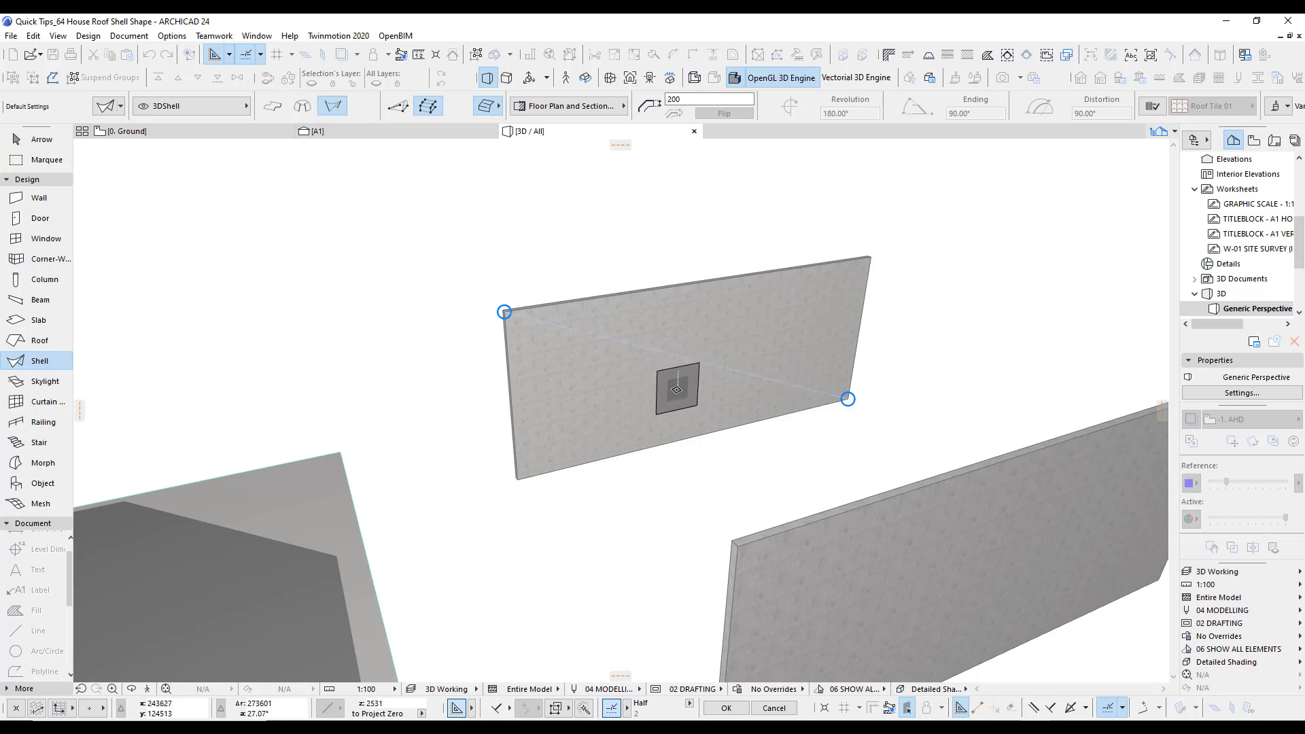
# Finish the shell at the second wall's top and bottom corners, then orbit around it.
pyautogui.keyDown('shift'); pyautogui.moveTo(752, 374); pyautogui.dragTo(862, 364, button='middle'); pyautogui.keyUp('shift')
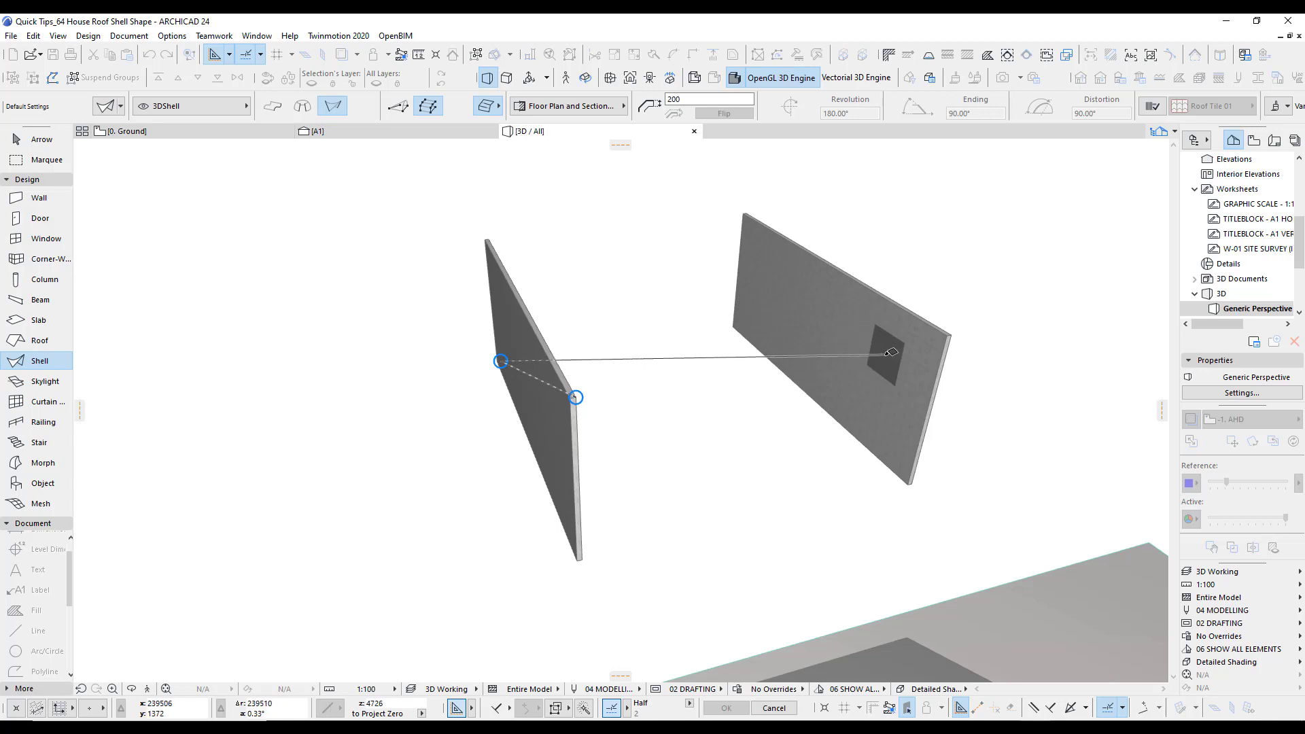
pyautogui.scroll(1, 898, 353)
pyautogui.scroll(1, 900, 353)
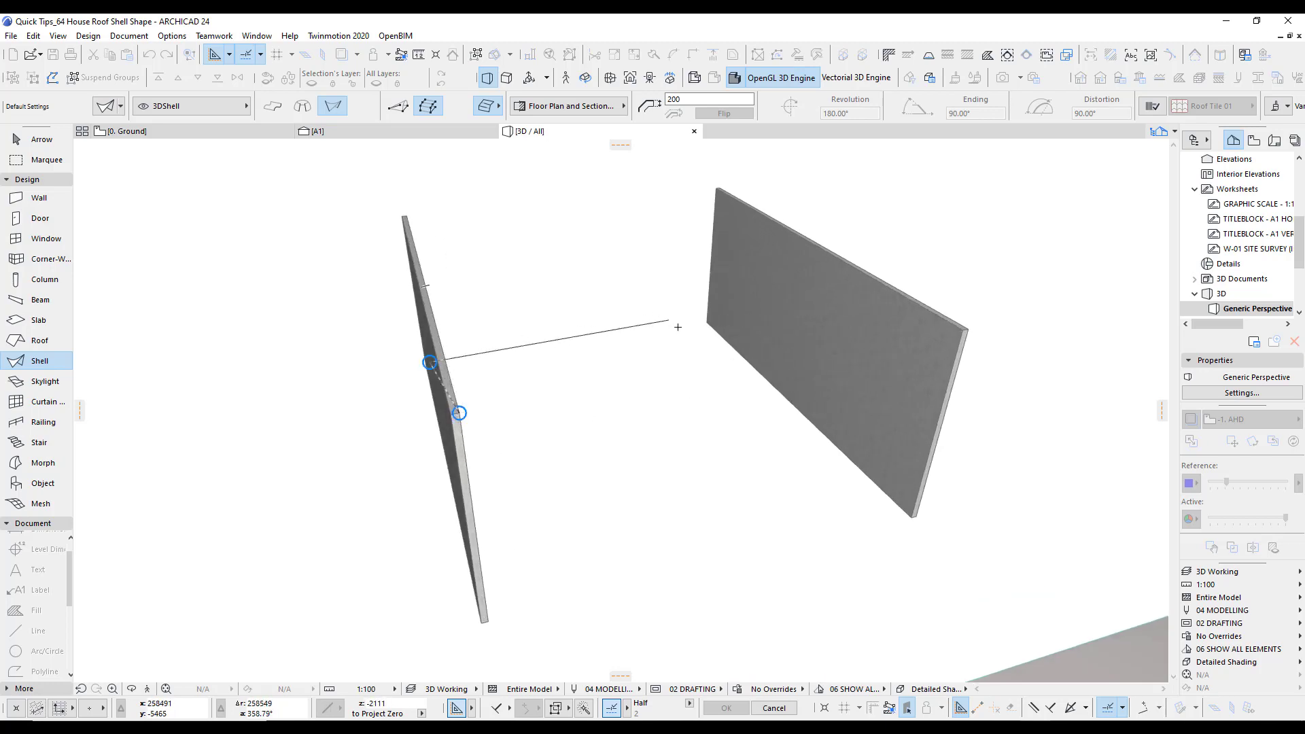
pyautogui.keyDown('shift'); pyautogui.moveTo(721, 200); pyautogui.dragTo(851, 270, button='middle'); pyautogui.keyUp('shift')
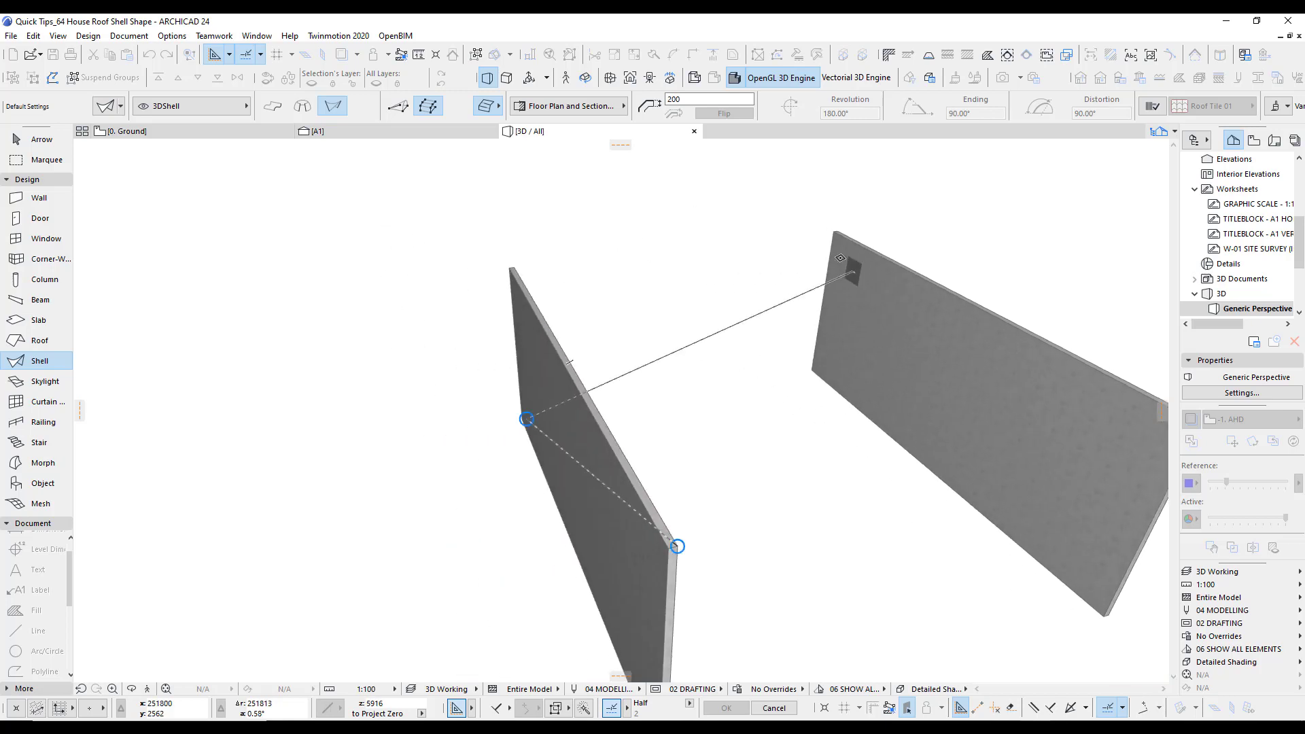
pyautogui.click(832, 232)
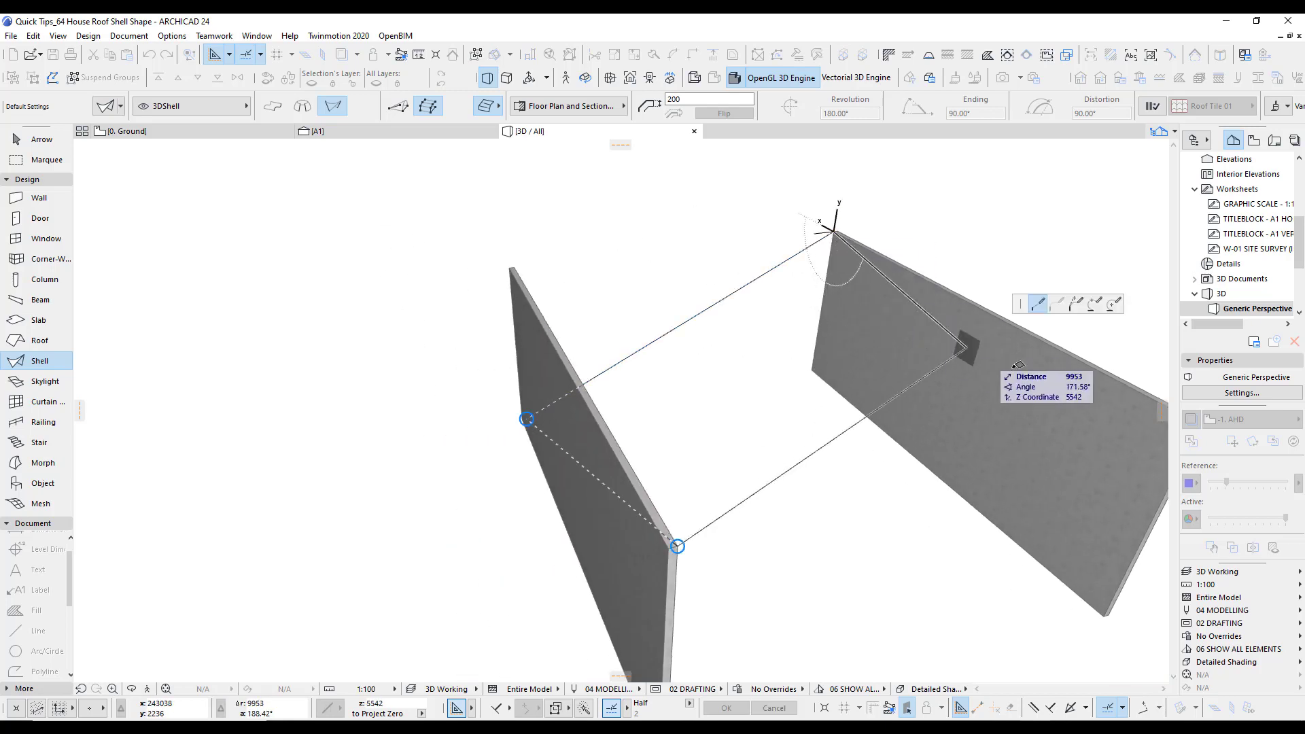
pyautogui.doubleClick(1107, 610)
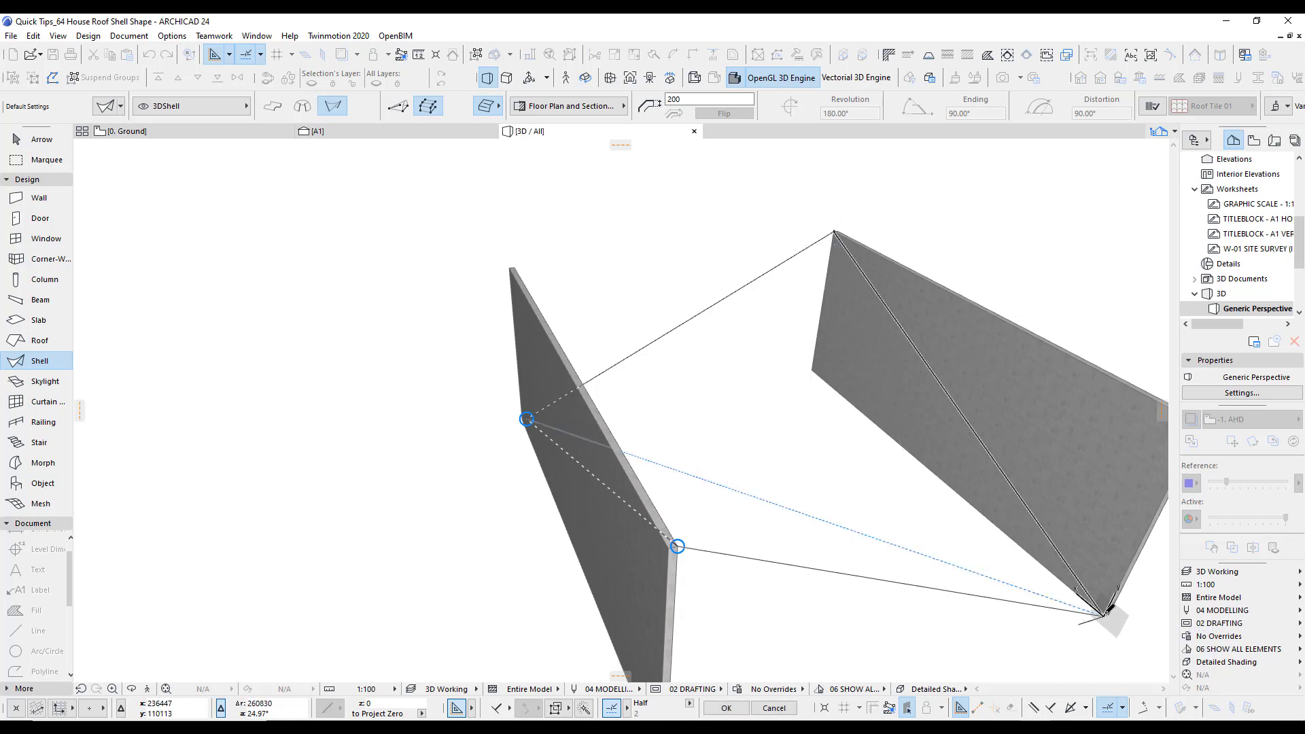
pyautogui.keyDown('shift'); pyautogui.moveTo(845, 460); pyautogui.dragTo(859, 571, button='middle'); pyautogui.keyUp('shift')
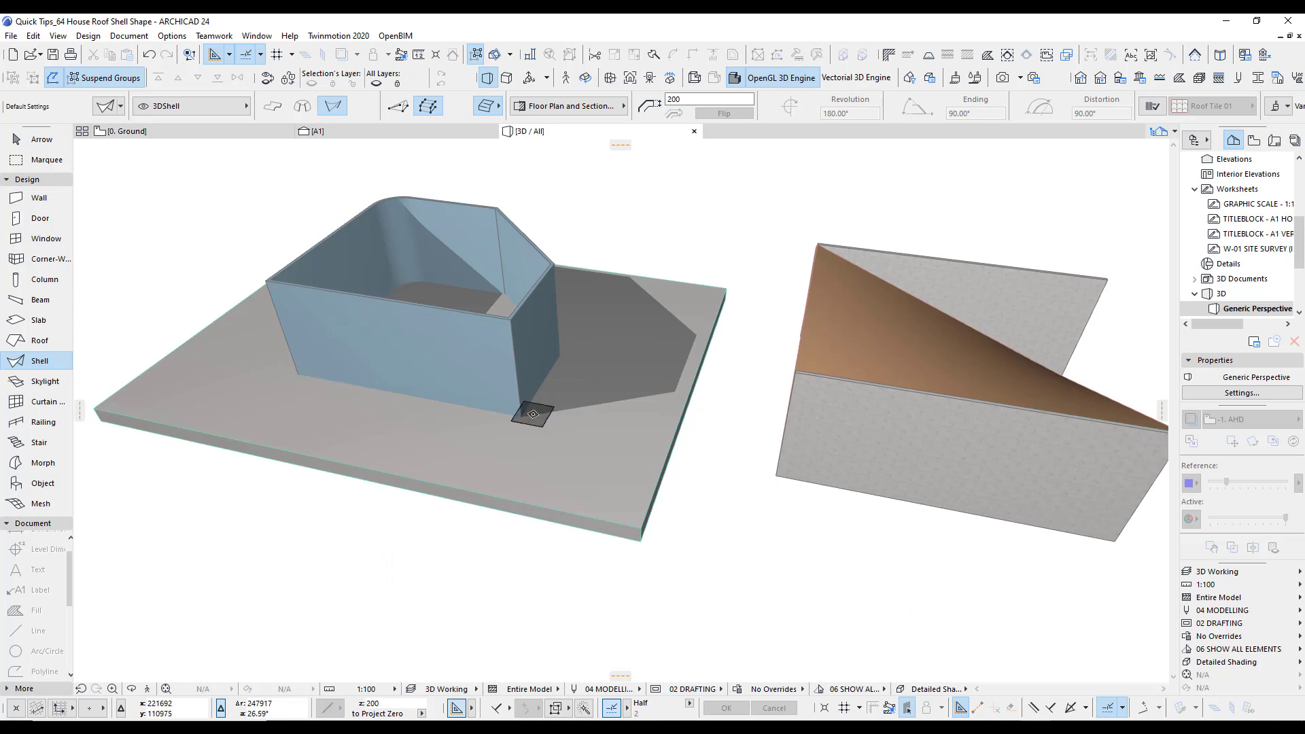
pyautogui.moveTo(1023, 485); pyautogui.dragTo(692, 520, button='middle')
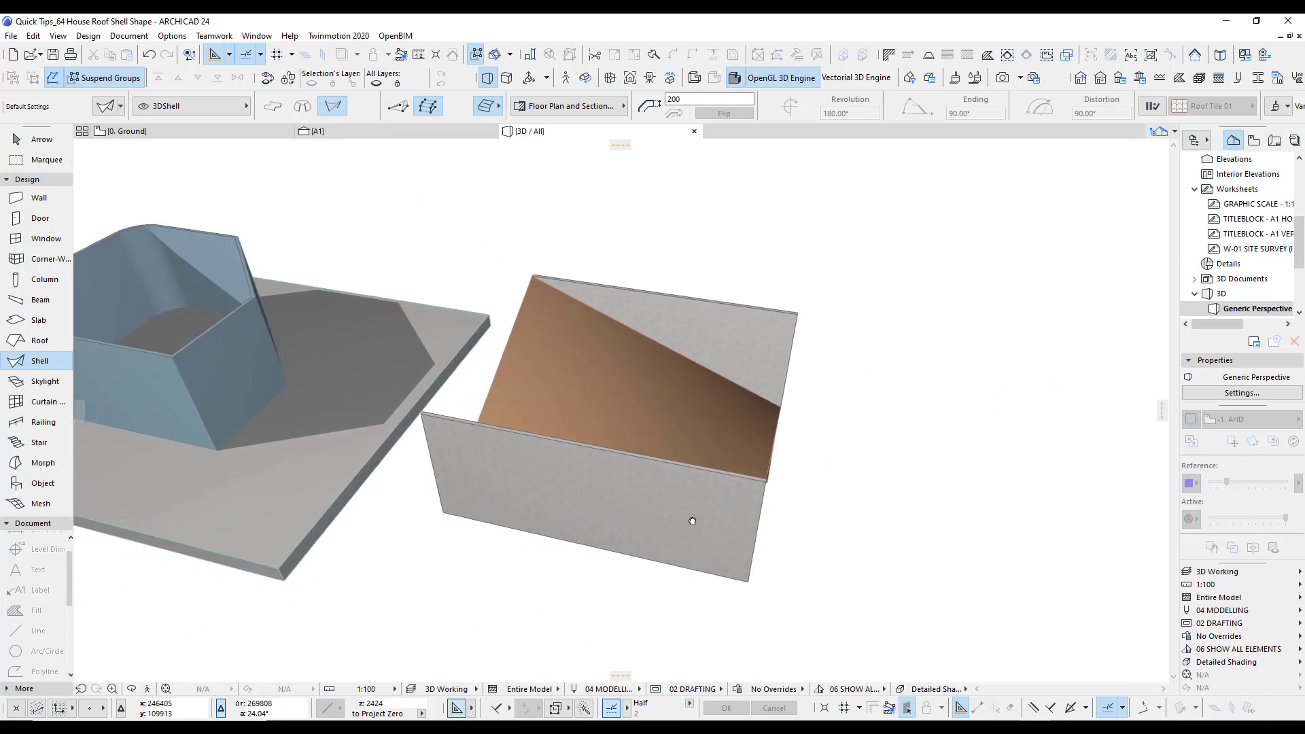
# Marquee the left roof area in the floor plan and show it in 3D.
pyautogui.scroll(-5, 692, 521)
pyautogui.press('F2')
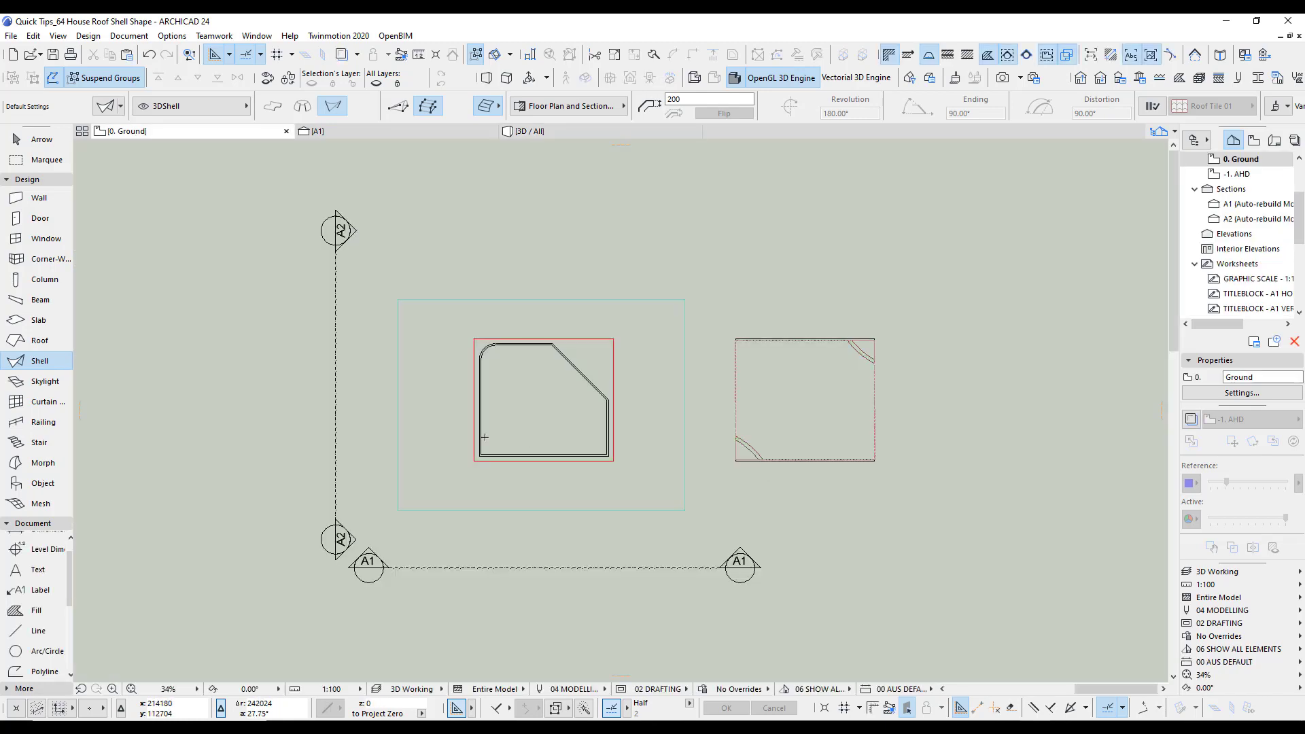
pyautogui.scroll(-3, 485, 437)
pyautogui.moveTo(404, 426); pyautogui.dragTo(997, 427, button='middle')
pyautogui.click(47, 160)
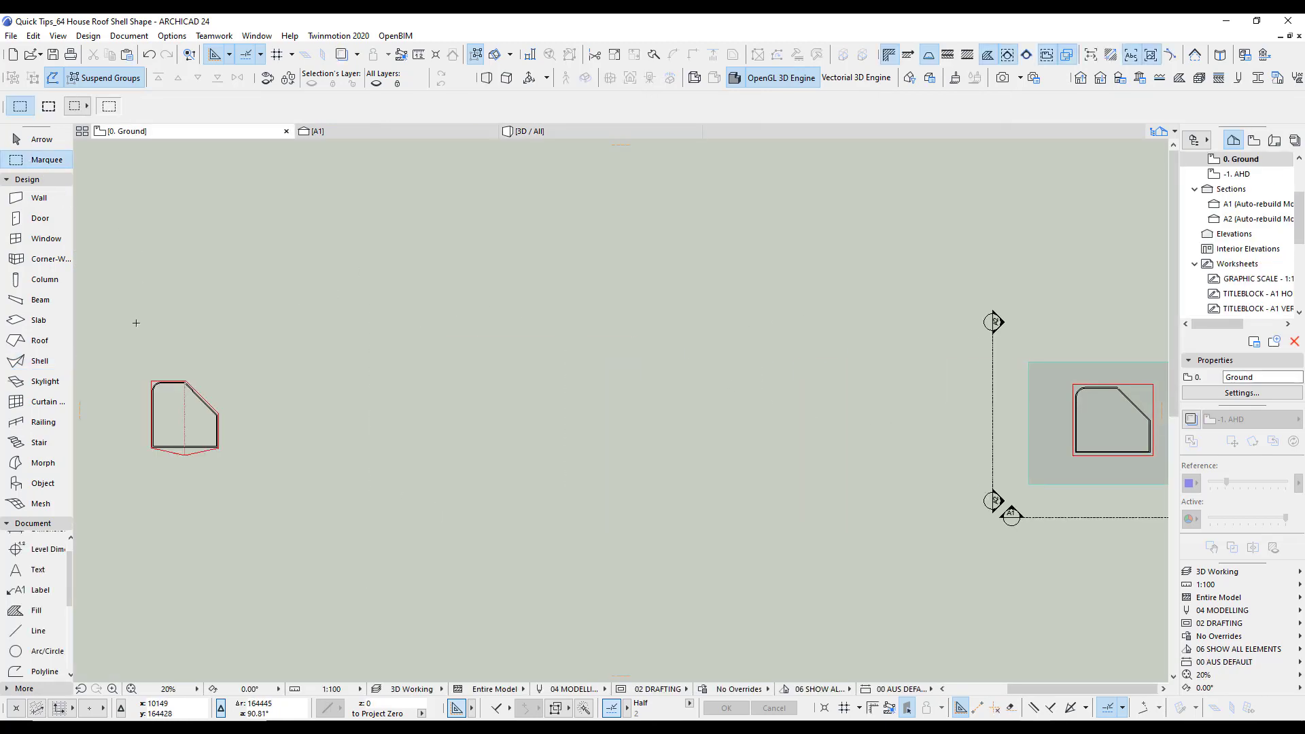
pyautogui.click(109, 325)
pyautogui.click(247, 517)
pyautogui.press('F5')
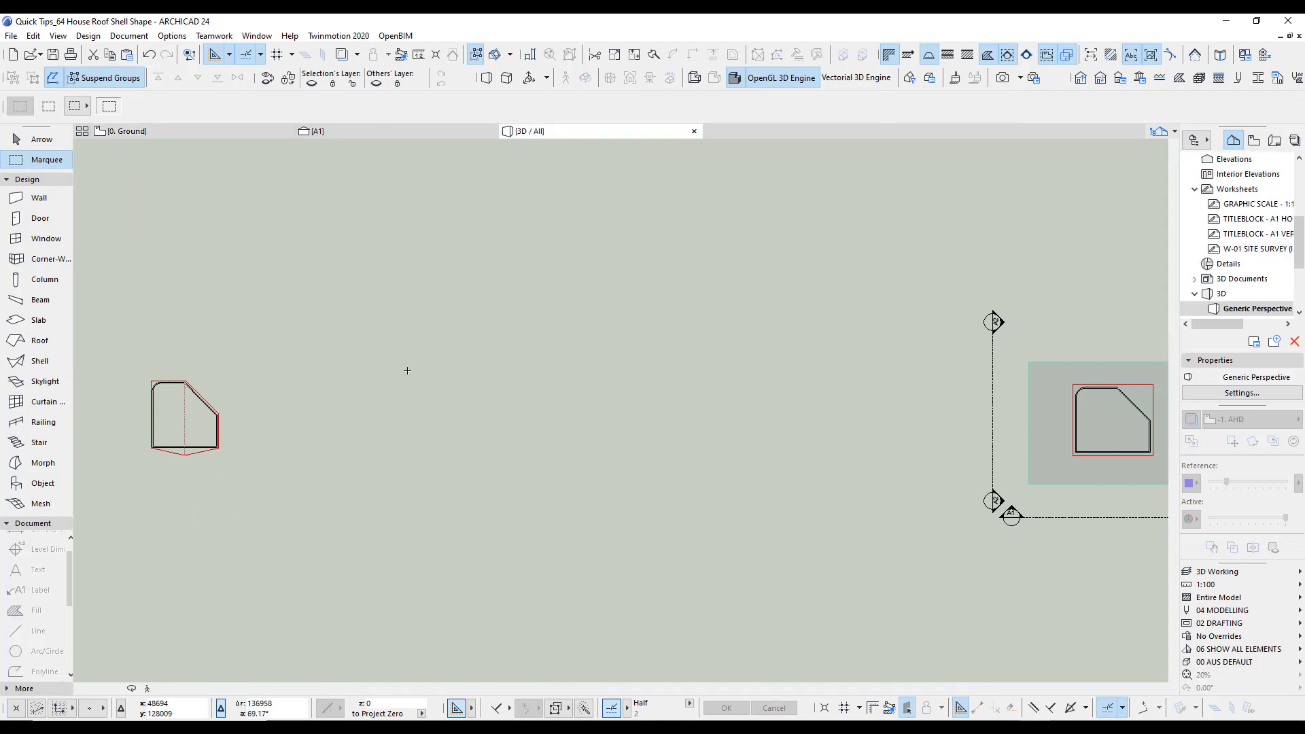
# Marquee both roof outlines and view the walls and shell together in 3D.
pyautogui.scroll(2, 713, 399)
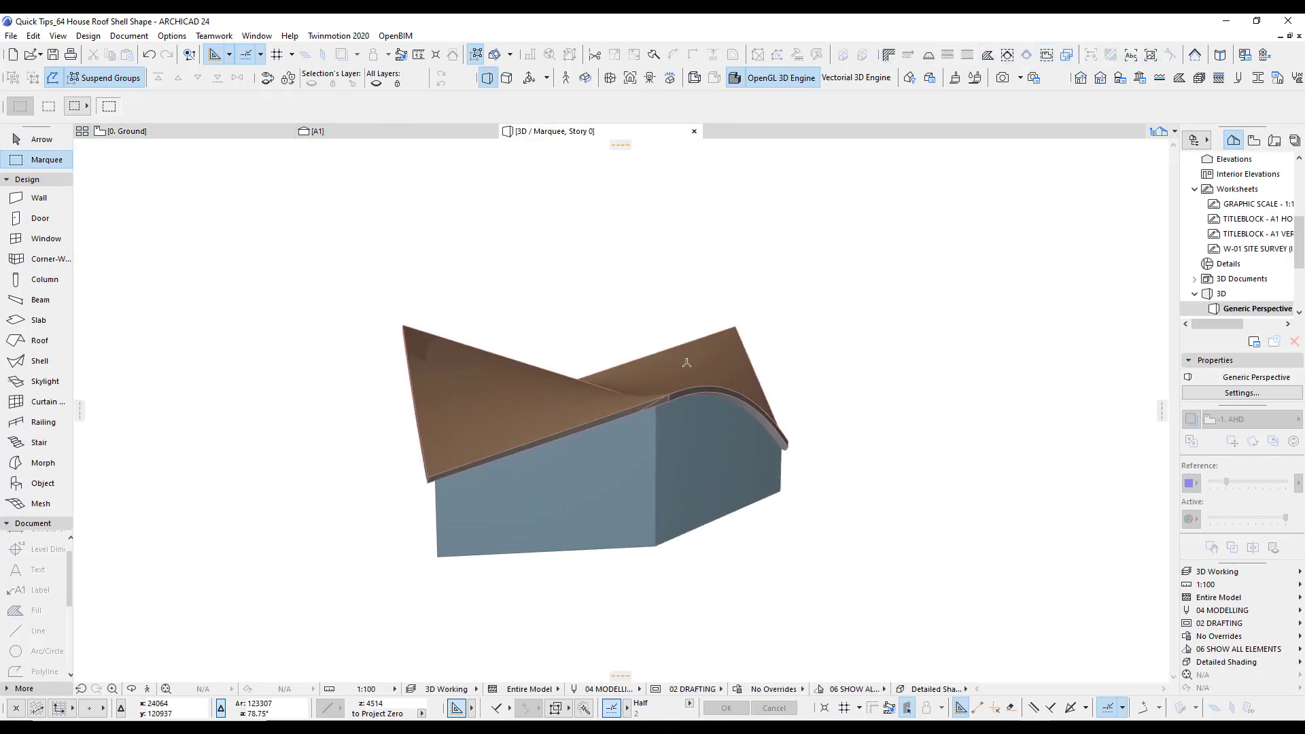
pyautogui.press('F2')
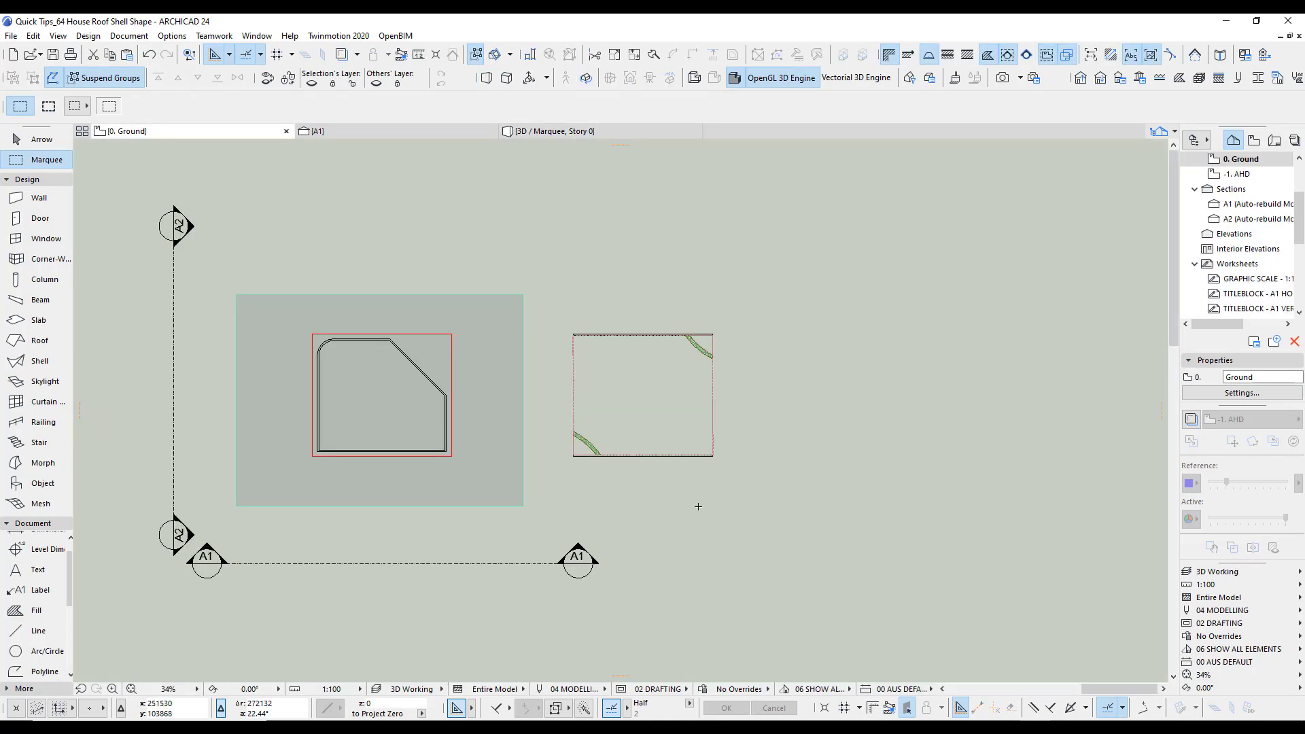
pyautogui.scroll(2, 683, 504)
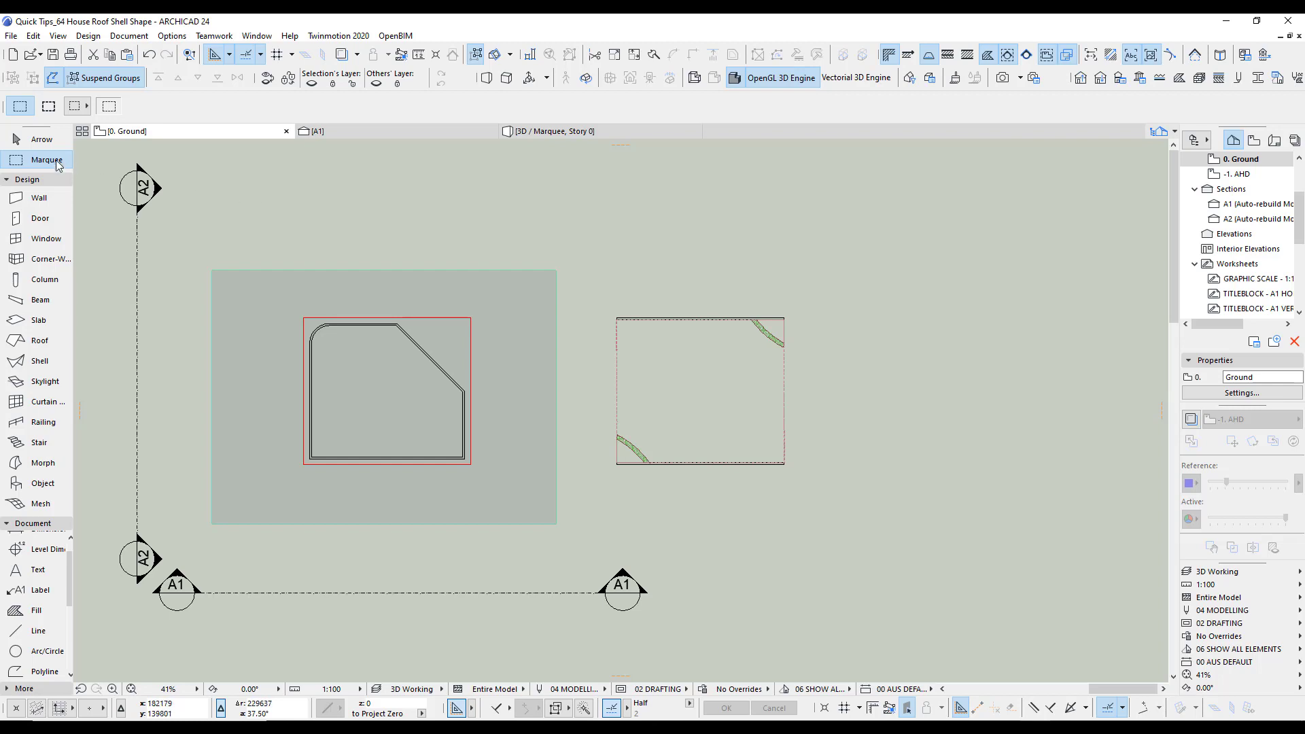
pyautogui.click(175, 215)
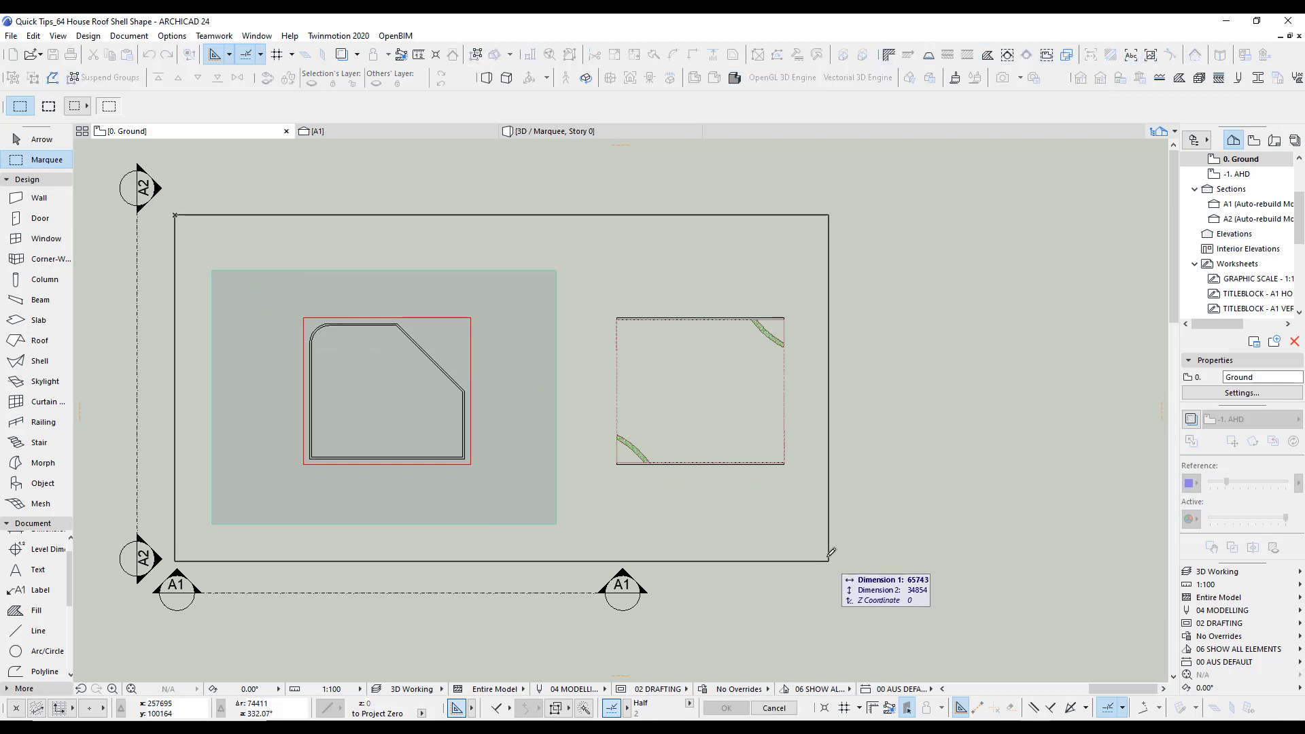
pyautogui.click(825, 553)
pyautogui.press('F5')
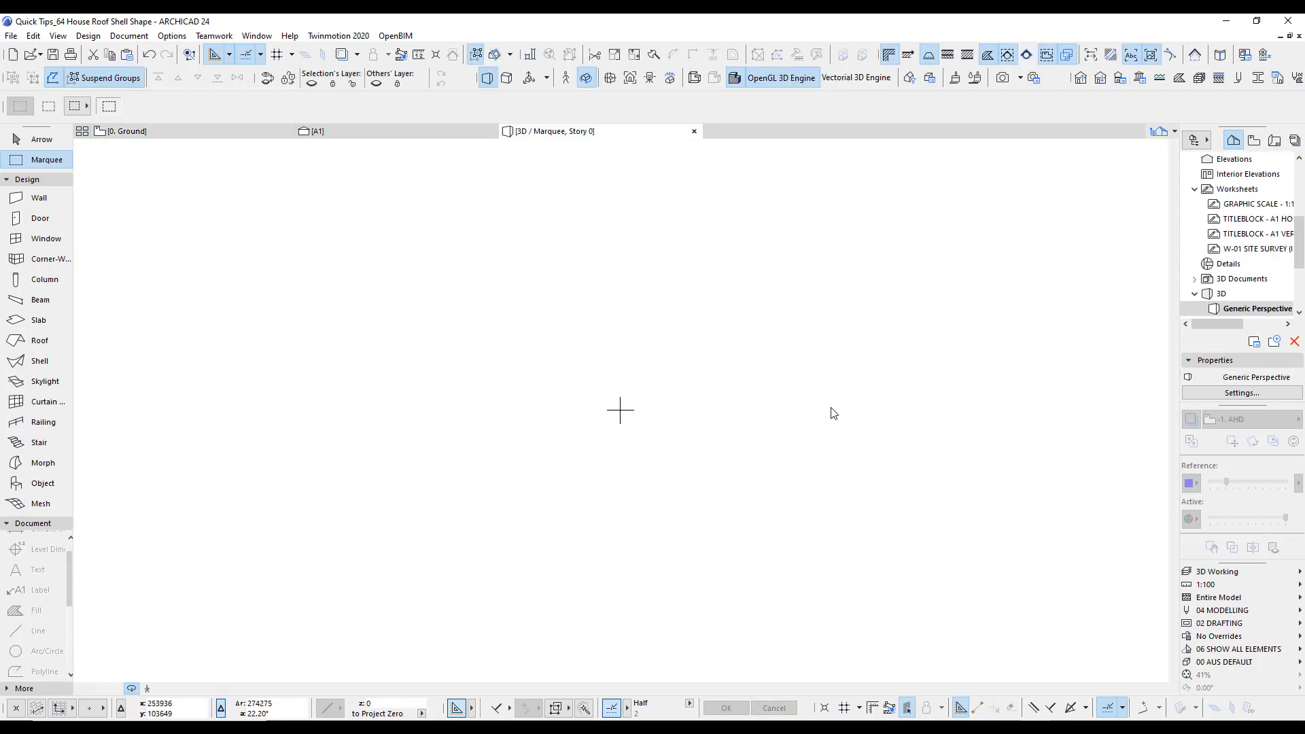
pyautogui.moveTo(712, 394); pyautogui.dragTo(640, 481)
pyautogui.moveTo(639, 481); pyautogui.dragTo(442, 534, button='middle')
pyautogui.scroll(6, 522, 348)
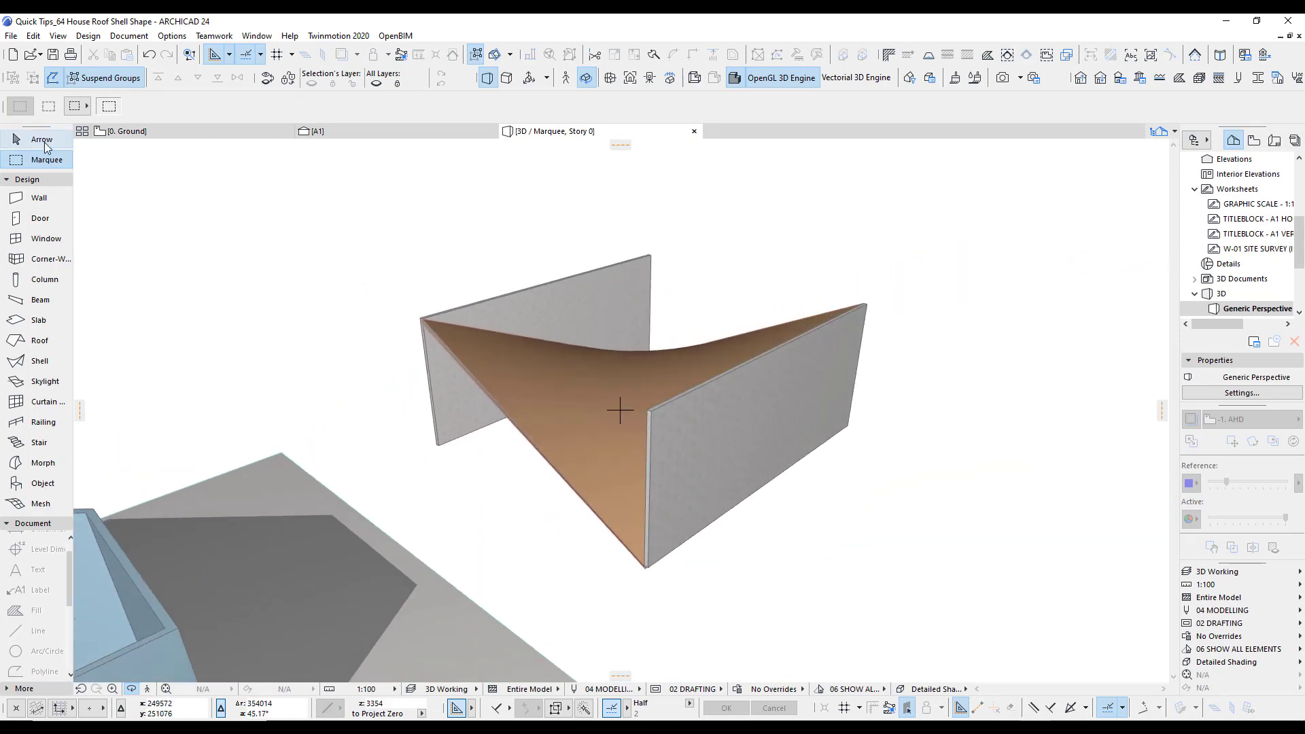
pyautogui.click(45, 142)
pyautogui.click(529, 386)
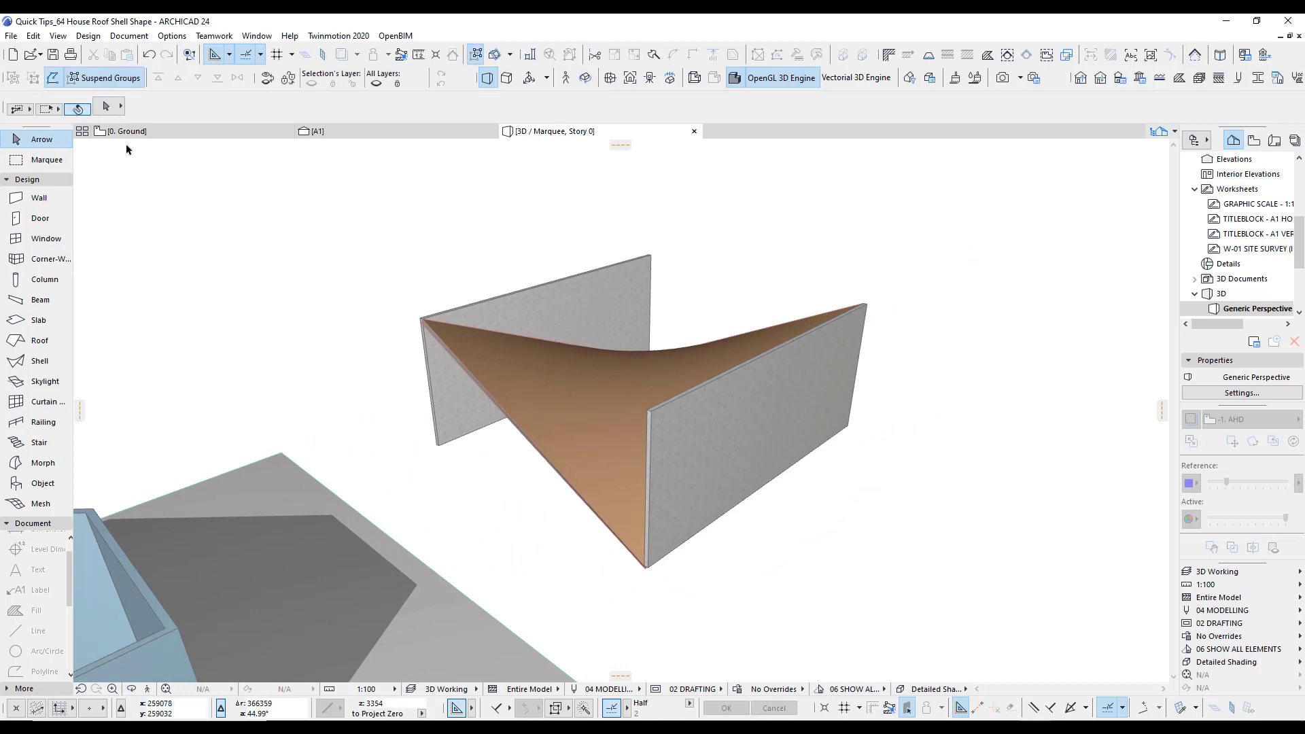
# Delete the curved shell and begin a new ruled shell on the first wall's face.
pyautogui.click(575, 388)
pyautogui.press('Delete')
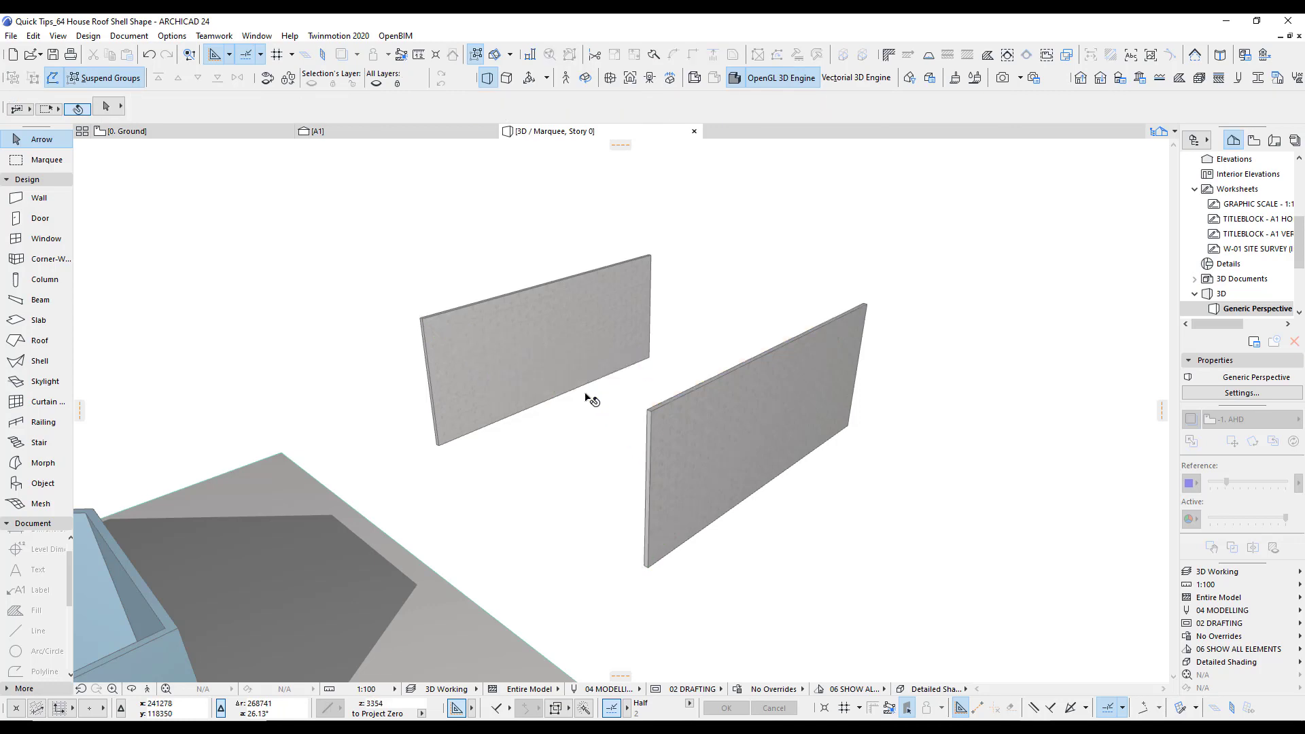
pyautogui.scroll(2, 540, 366)
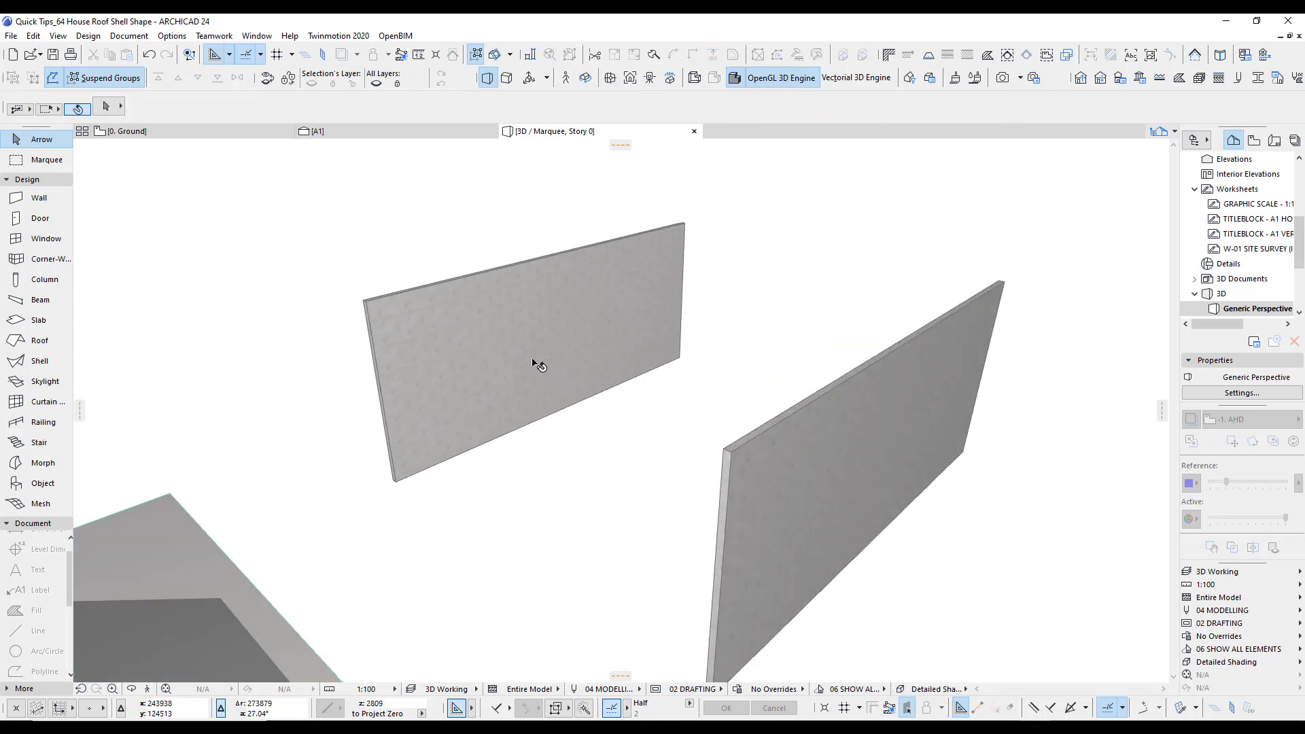
pyautogui.click(35, 360)
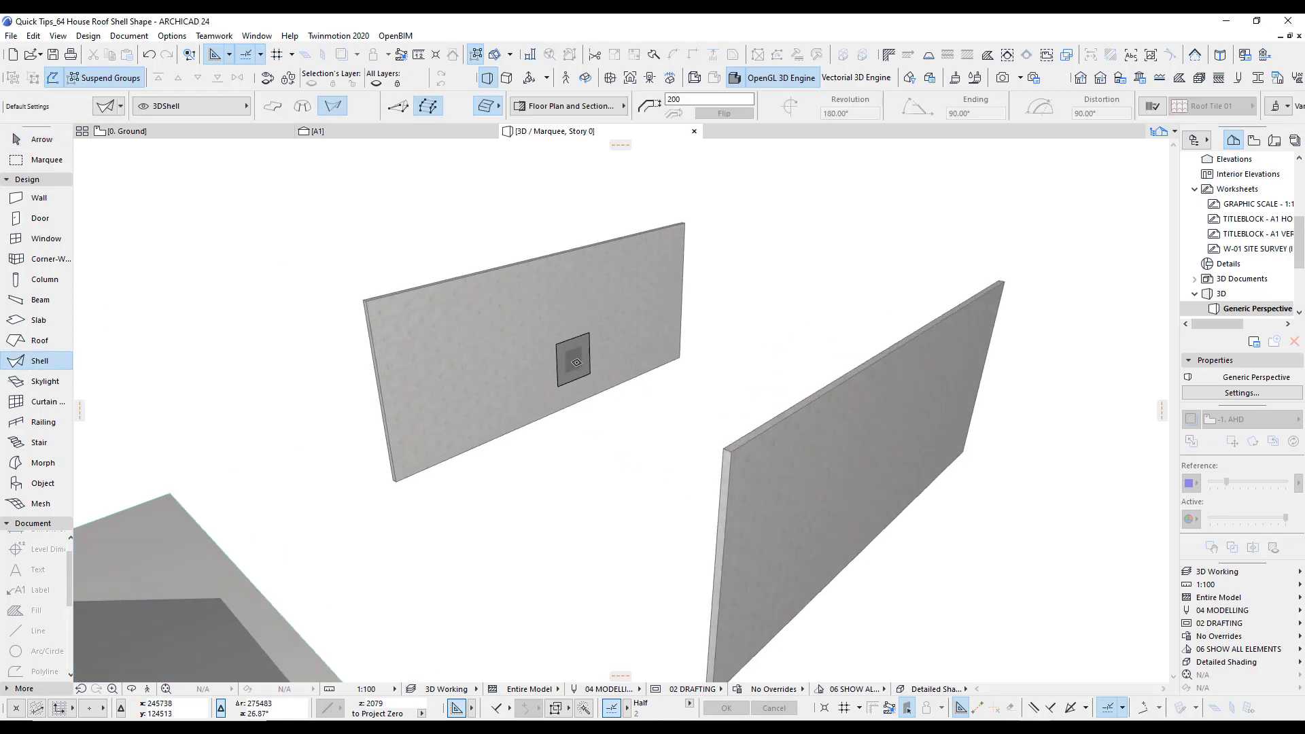
pyautogui.scroll(1, 553, 341)
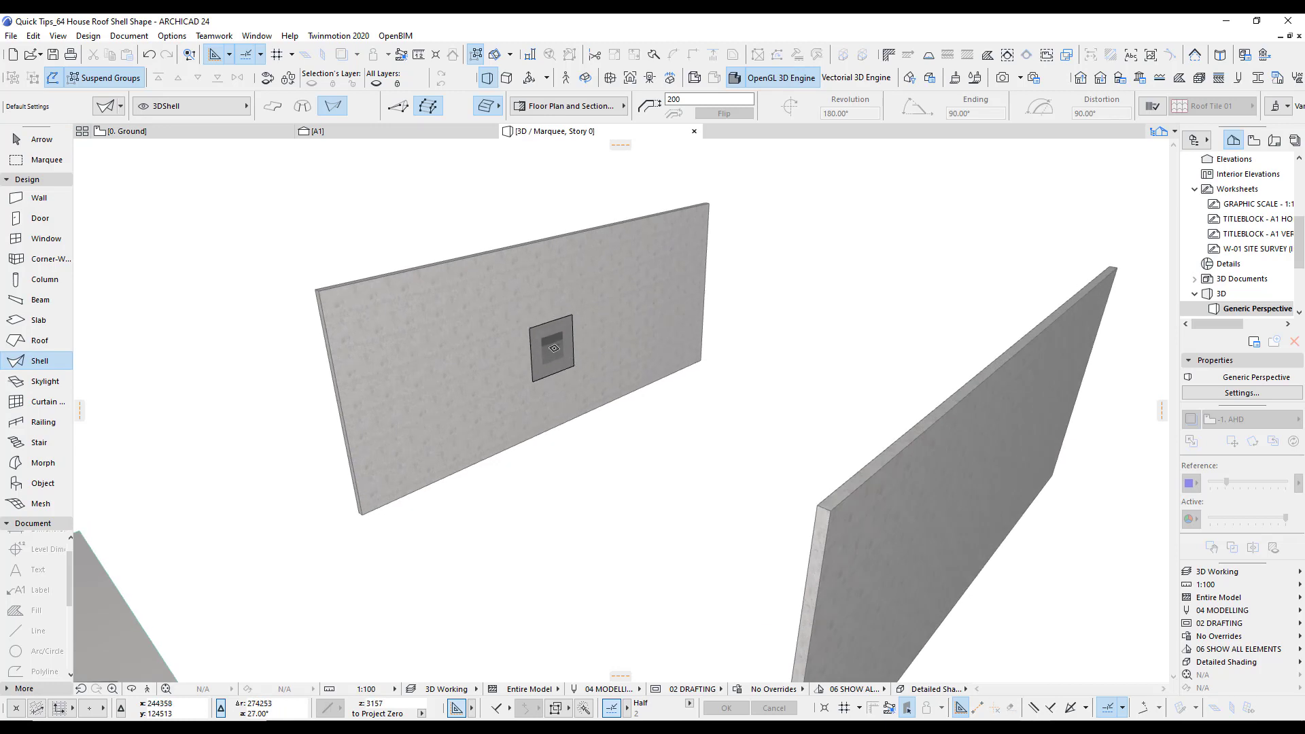
pyautogui.click(552, 338)
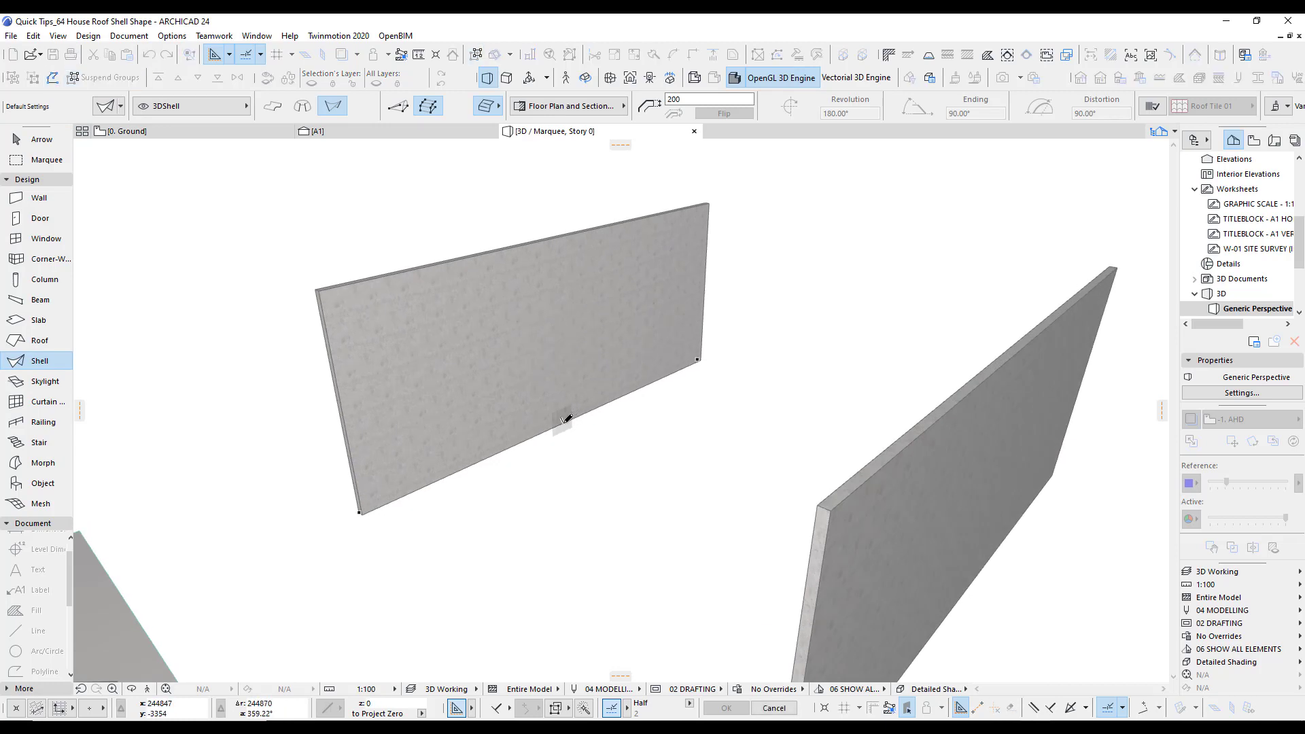
pyautogui.scroll(3, 566, 418)
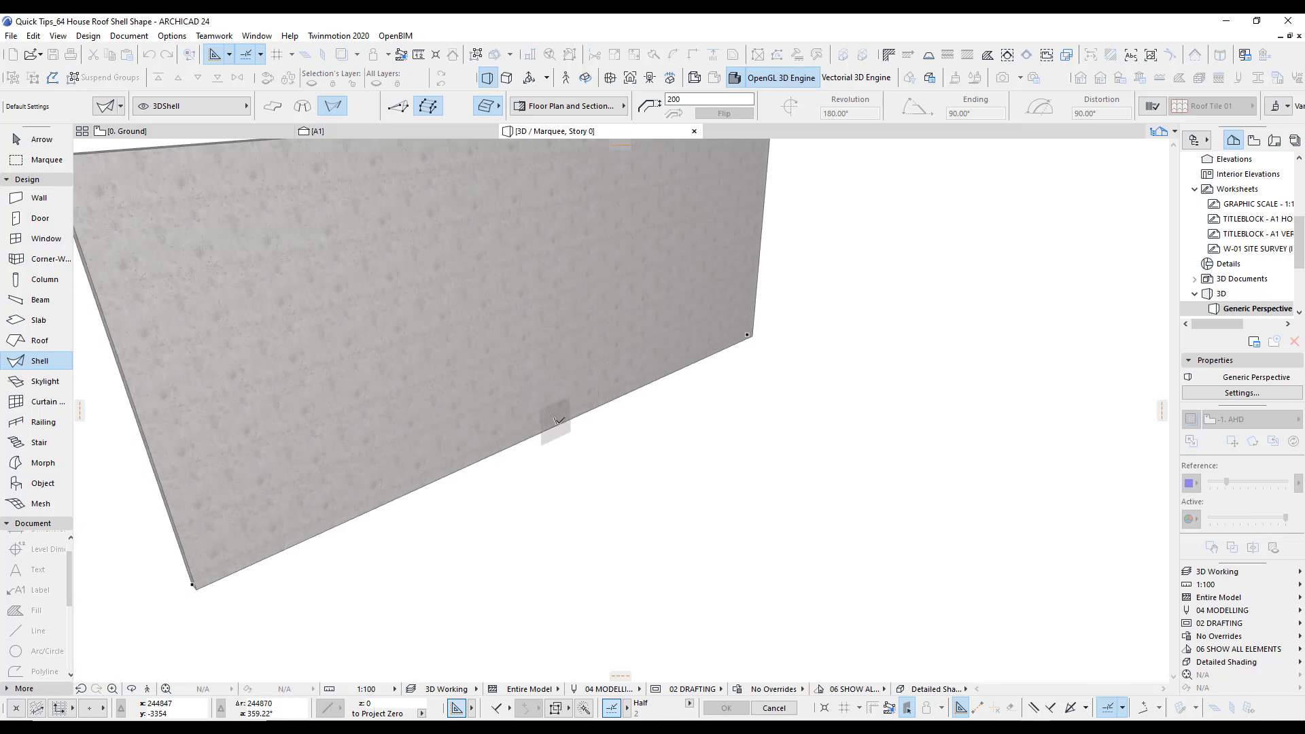
pyautogui.scroll(2, 563, 422)
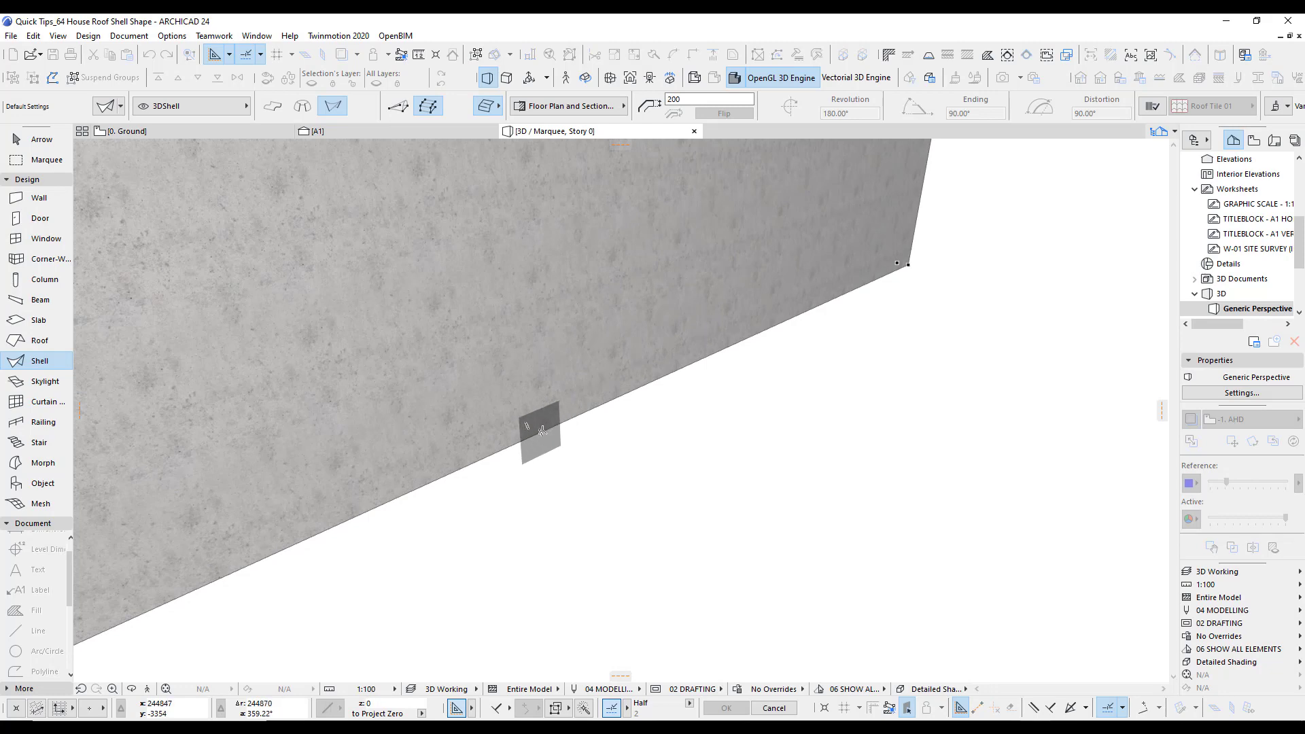
# Fix shell points on the first wall's edge and top-left corner, finishing at the second wall.
pyautogui.click(541, 431)
pyautogui.scroll(-4, 670, 438)
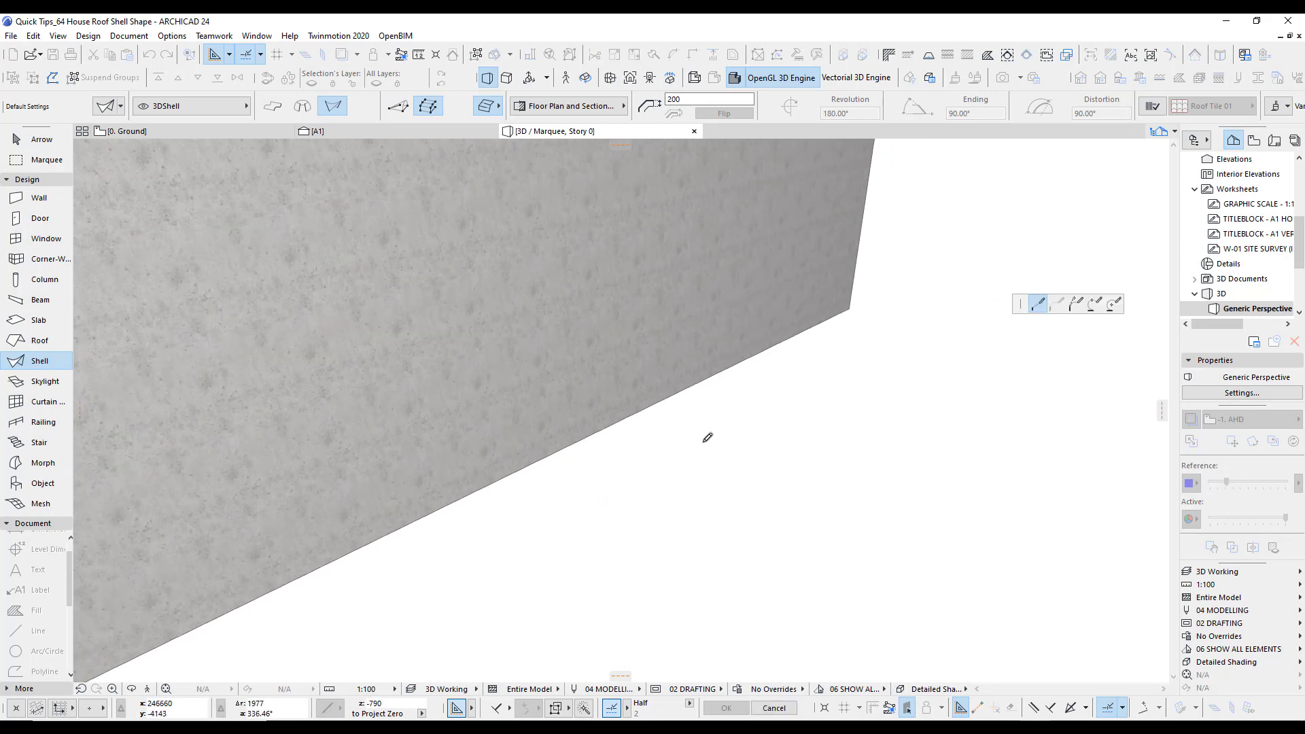
pyautogui.scroll(-1, 712, 429)
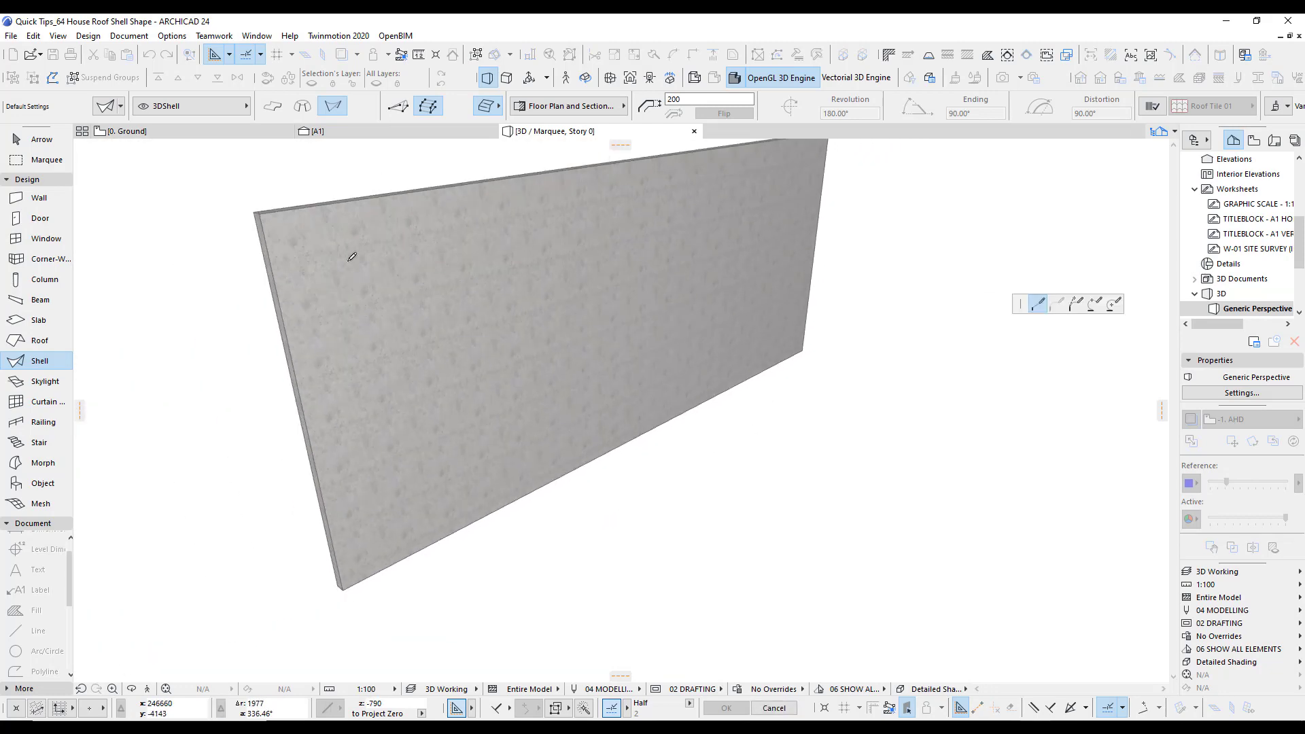
pyautogui.click(260, 215)
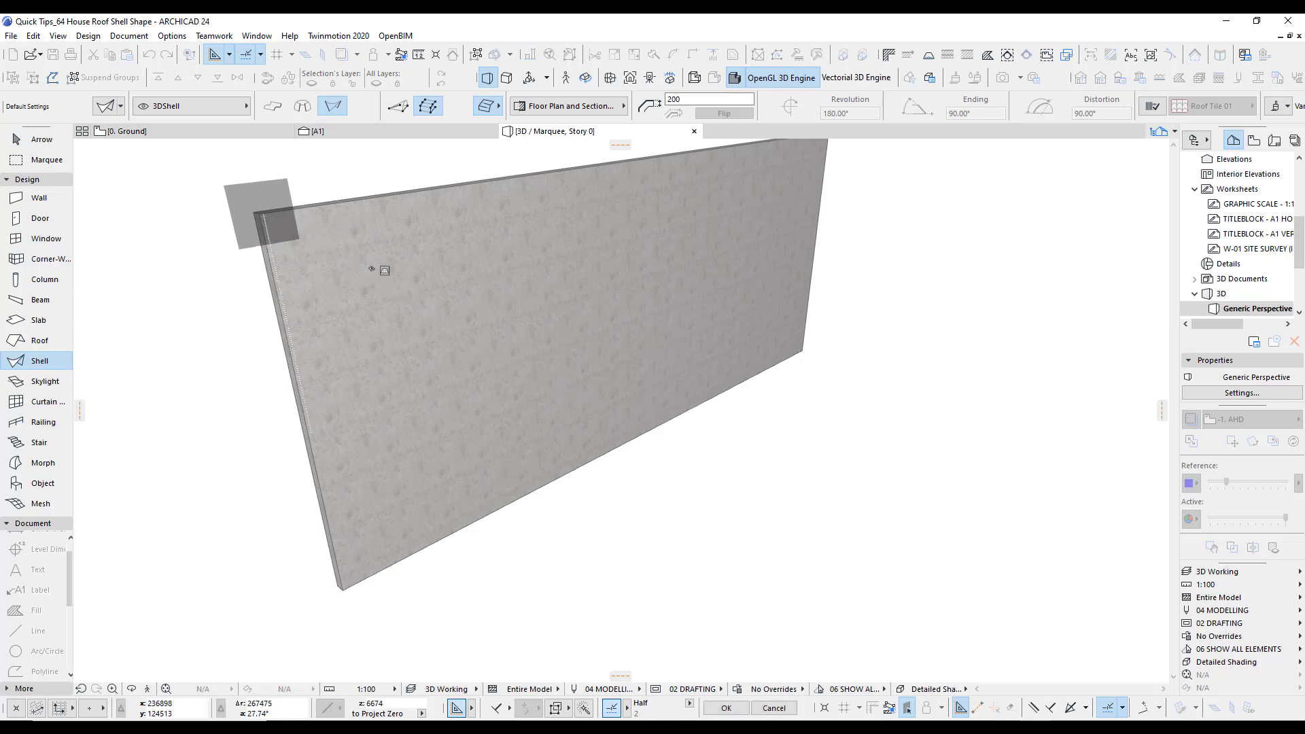
pyautogui.scroll(-2, 522, 356)
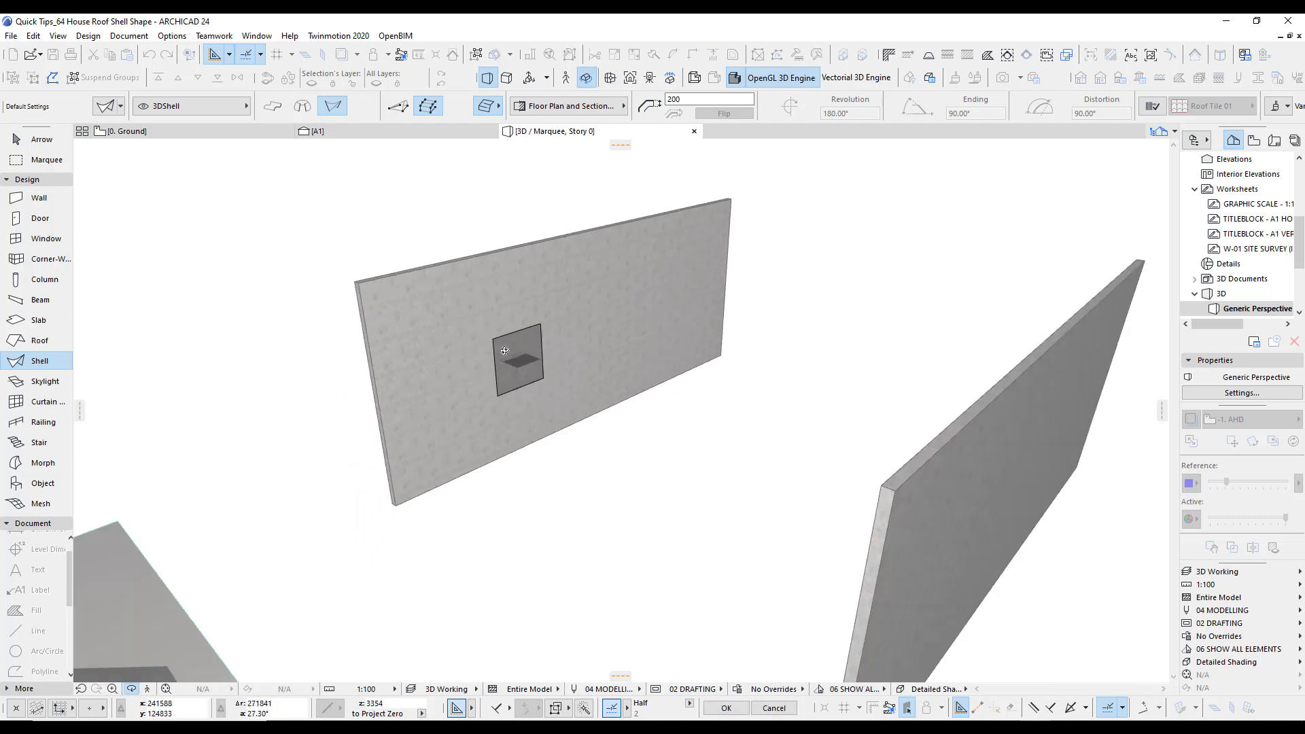
pyautogui.keyDown('shift'); pyautogui.moveTo(519, 359); pyautogui.dragTo(900, 381, button='middle'); pyautogui.keyUp('shift')
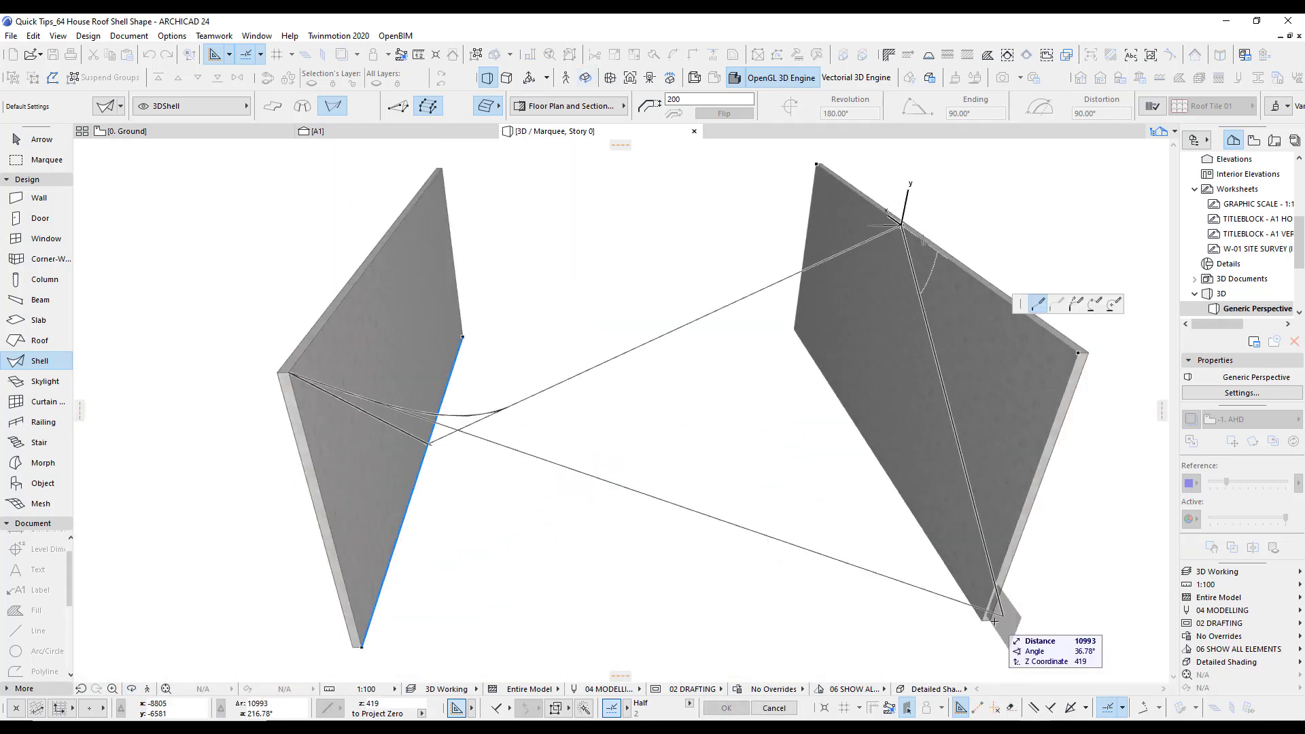
pyautogui.click(994, 621)
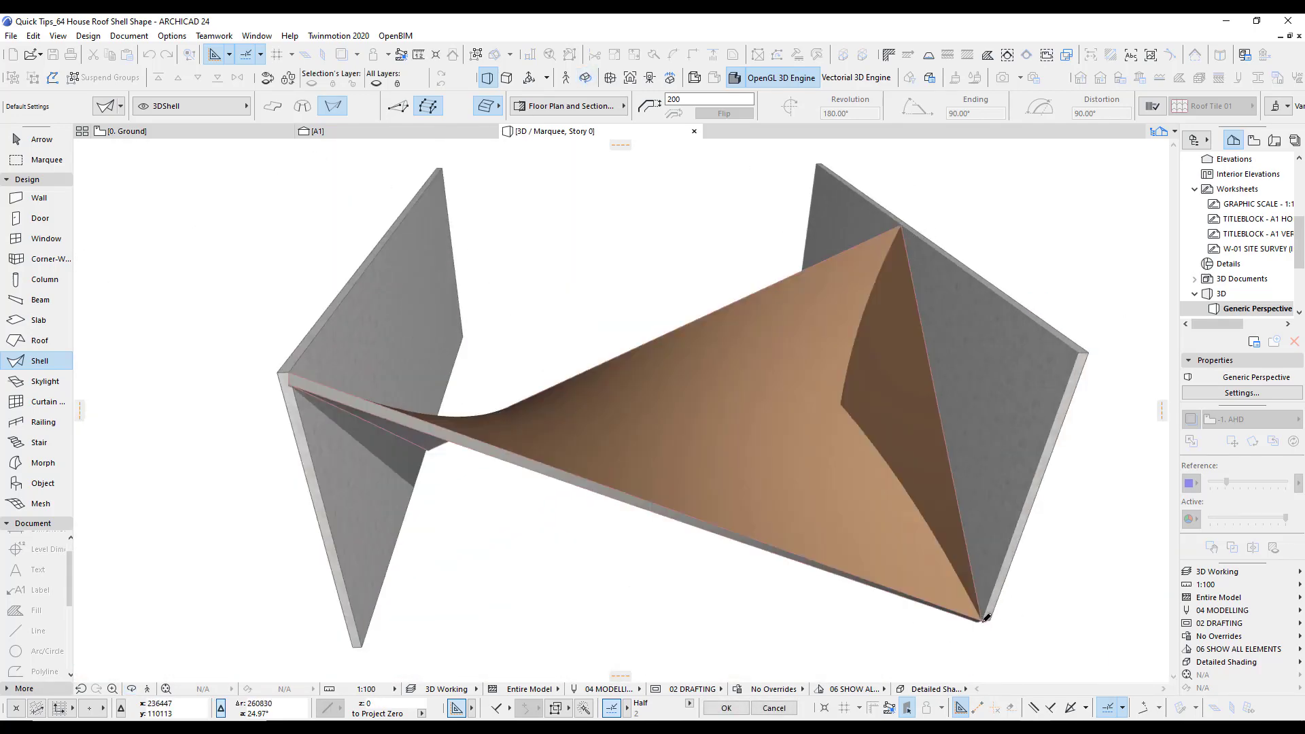
pyautogui.scroll(-2, 657, 441)
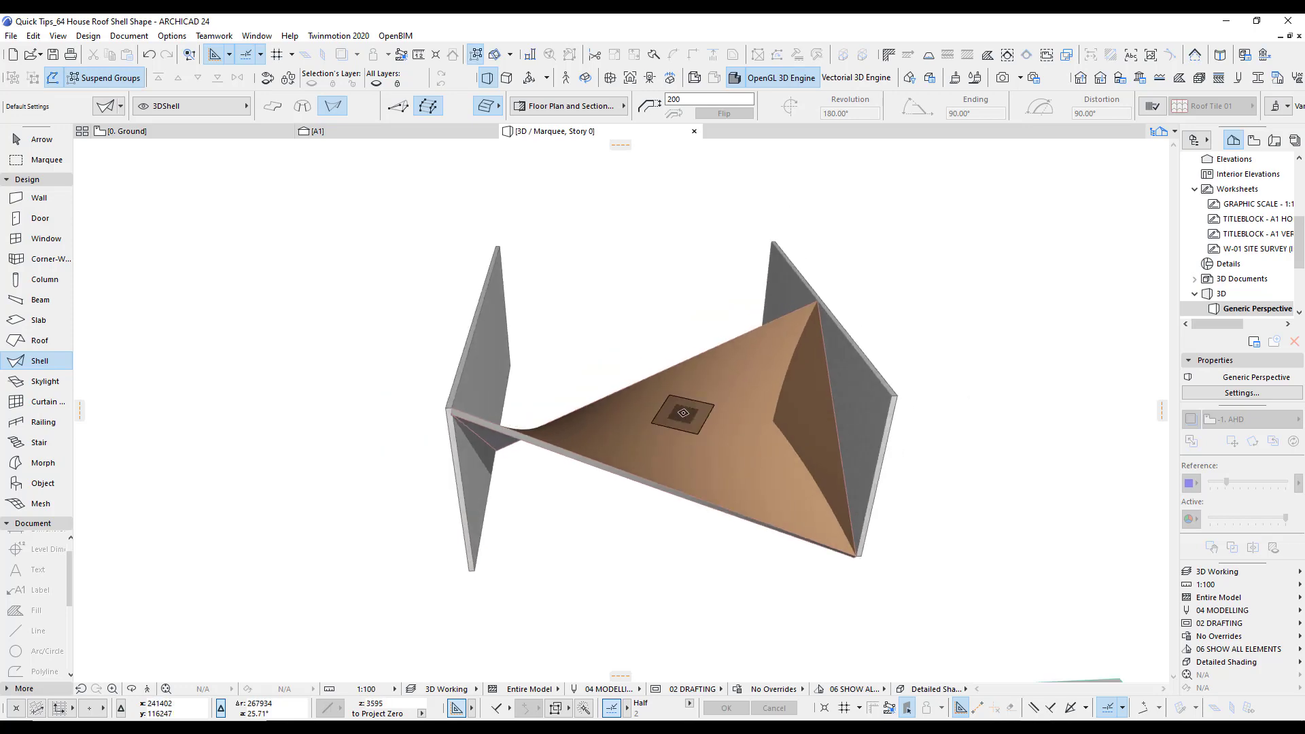
# Orbit to inspect the new shell from above and below, then return to the floor plan.
pyautogui.moveTo(692, 393)
pyautogui.keyDown('shift'); pyautogui.mouseDown(button='middle')
pyautogui.moveTo(723, 402)
pyautogui.moveTo(440, 424)
pyautogui.mouseUp(button='middle'); pyautogui.keyUp('shift')
pyautogui.keyDown('shift'); pyautogui.moveTo(621, 455); pyautogui.dragTo(492, 394, button='middle'); pyautogui.keyUp('shift')
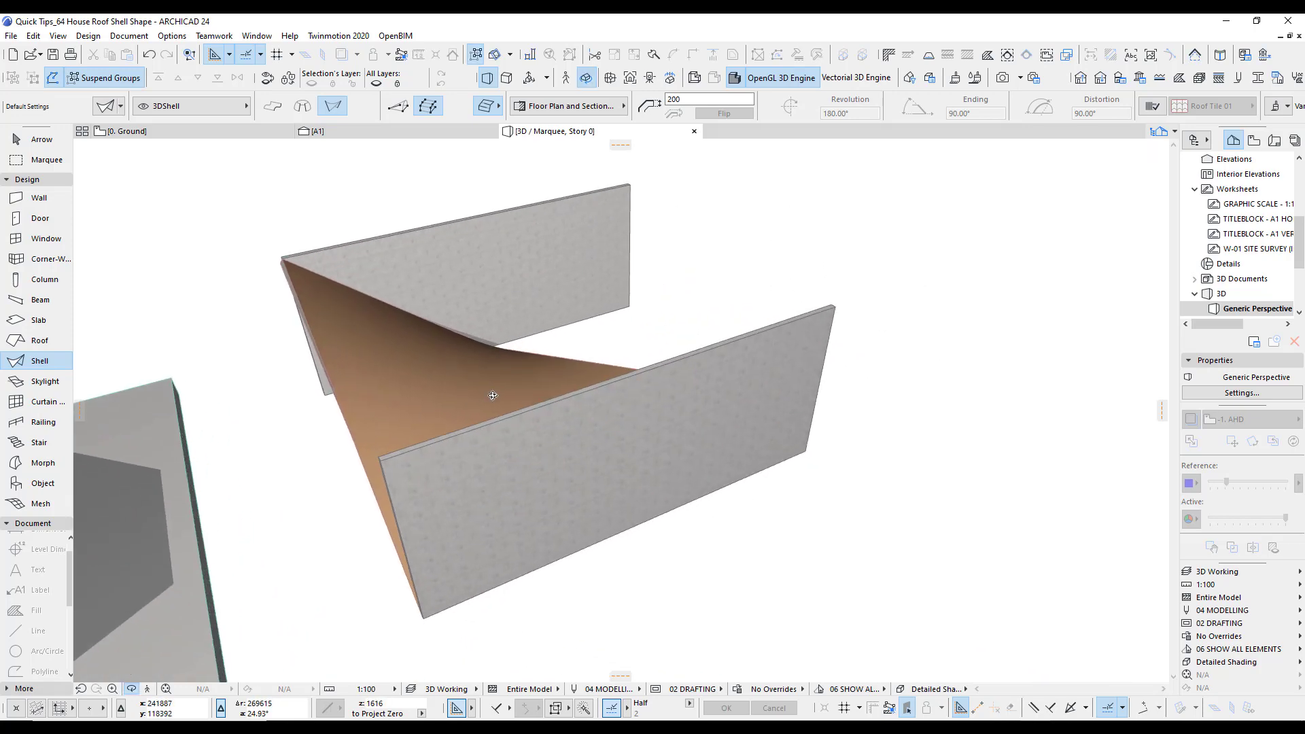
pyautogui.moveTo(620, 410)
pyautogui.keyDown('shift'); pyautogui.mouseDown(button='middle')
pyautogui.moveTo(278, 426)
pyautogui.moveTo(406, 422)
pyautogui.moveTo(458, 372)
pyautogui.moveTo(429, 364)
pyautogui.mouseUp(button='middle'); pyautogui.keyUp('shift')
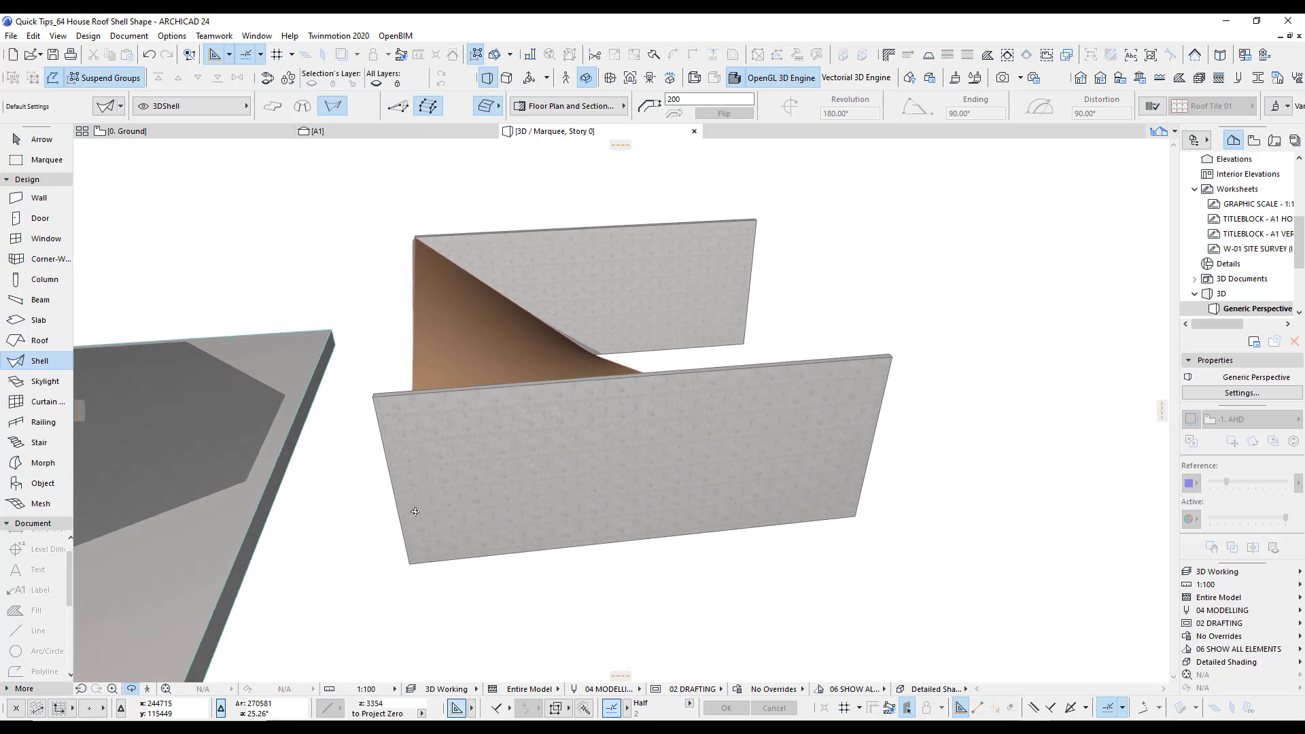
pyautogui.keyDown('shift'); pyautogui.moveTo(429, 530); pyautogui.dragTo(462, 494, button='middle'); pyautogui.keyUp('shift')
pyautogui.click(694, 78)
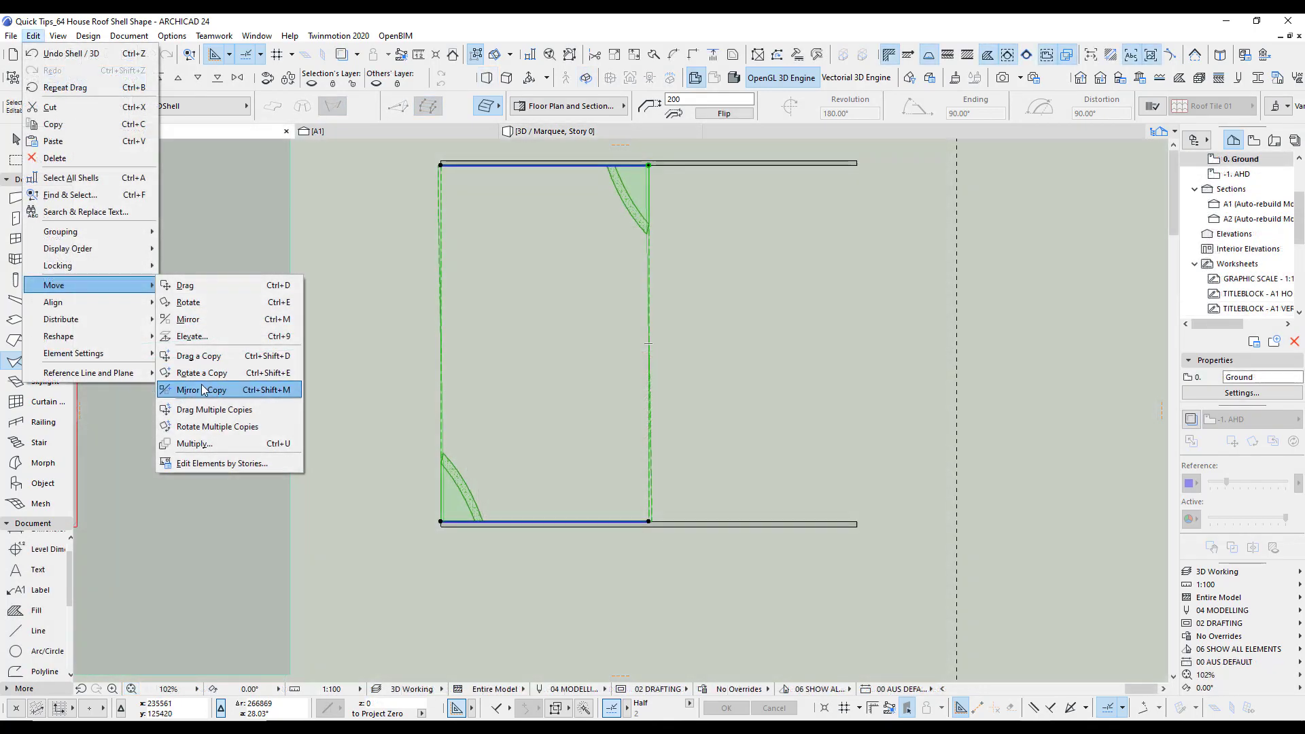
# Mirror a copy of the shell about an axis through its corner and check both halves in 3D.
pyautogui.click(204, 391)
pyautogui.scroll(6, 680, 578)
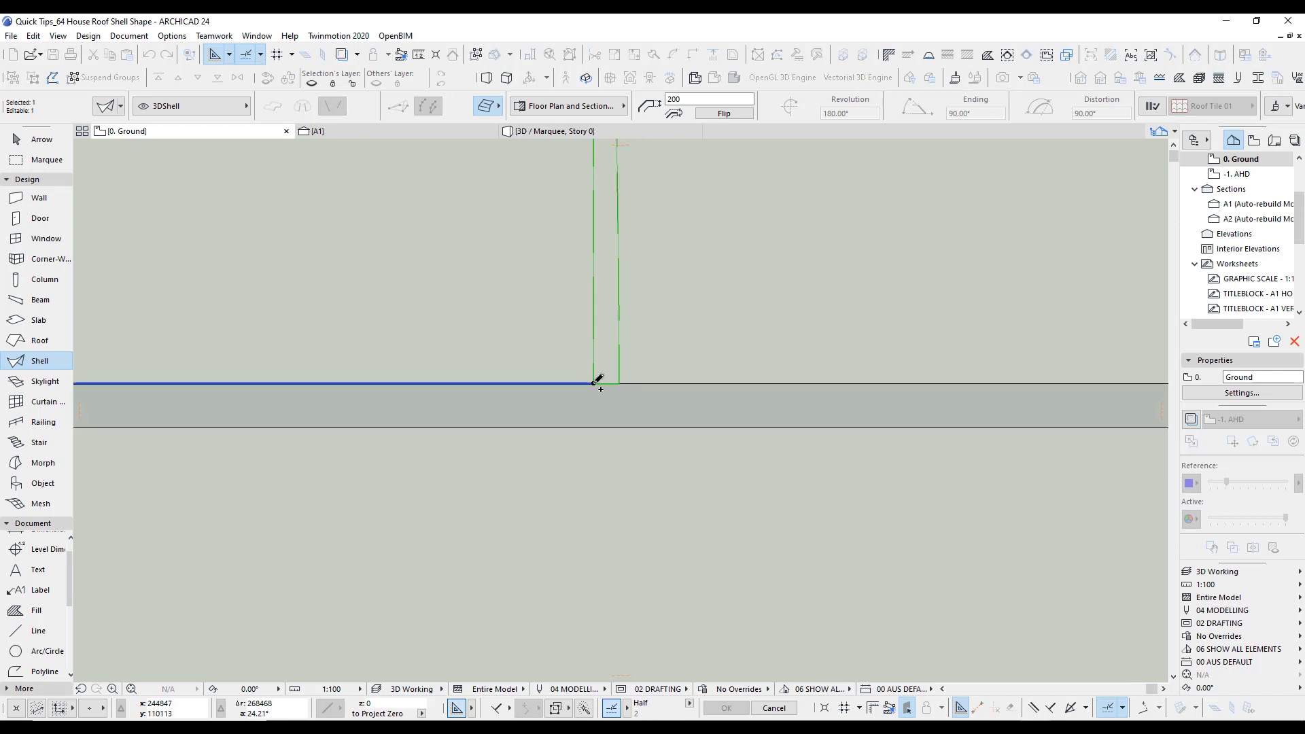
pyautogui.click(593, 384)
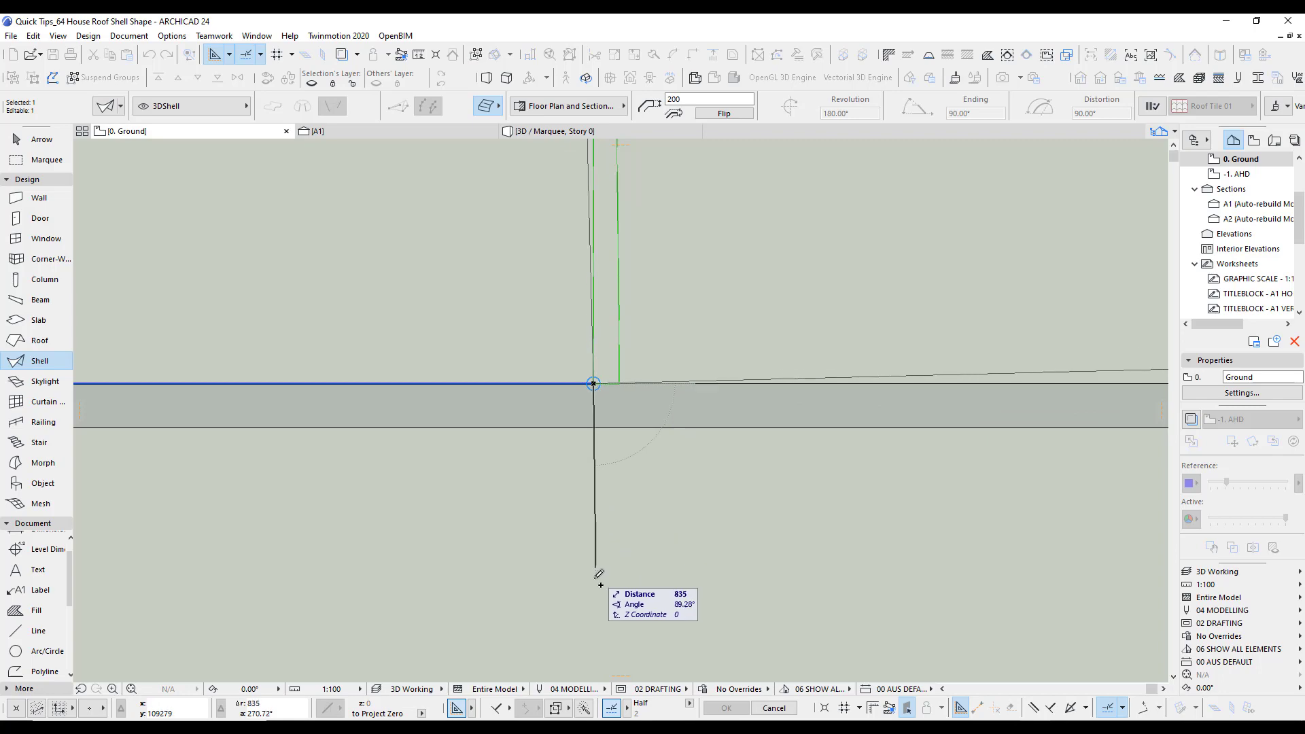
pyautogui.click(596, 615)
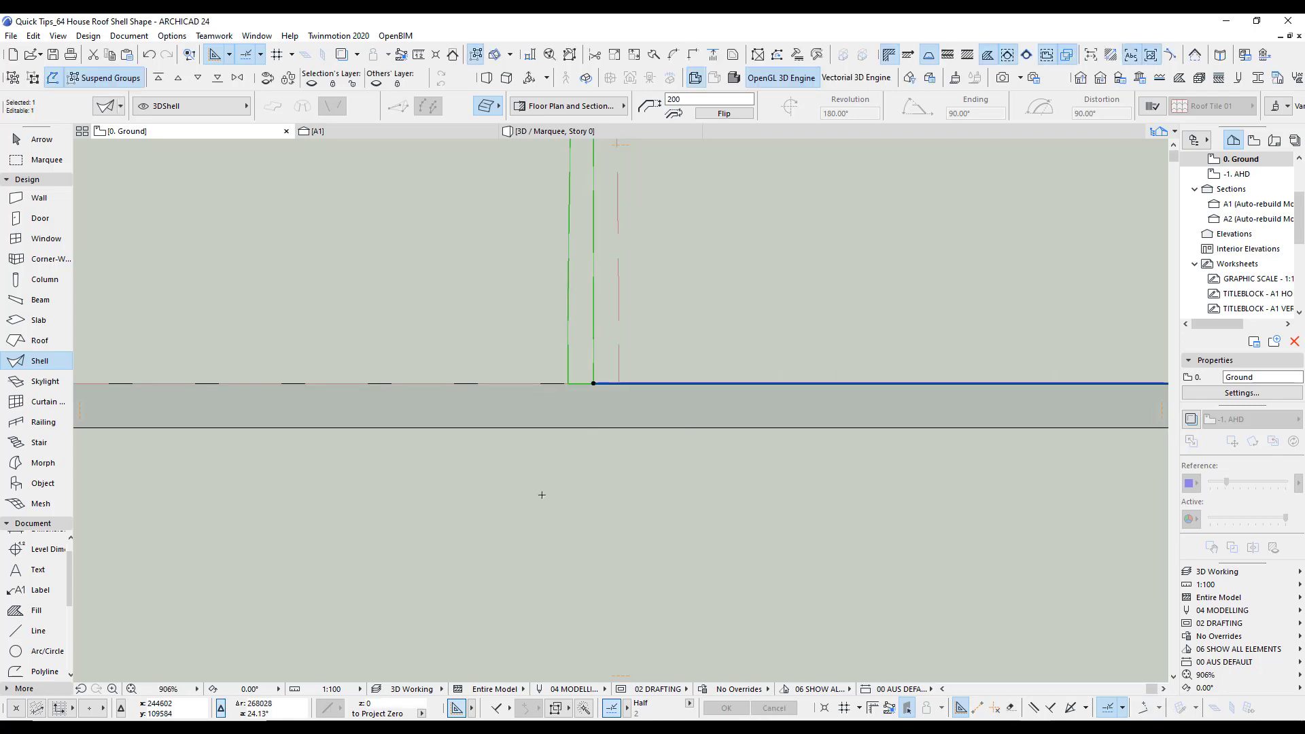
pyautogui.scroll(-6, 582, 496)
pyautogui.press('Escape')
pyautogui.press('F3')
pyautogui.keyDown('shift'); pyautogui.moveTo(618, 408); pyautogui.dragTo(986, 400, button='middle'); pyautogui.keyUp('shift')
pyautogui.scroll(-4, 755, 320)
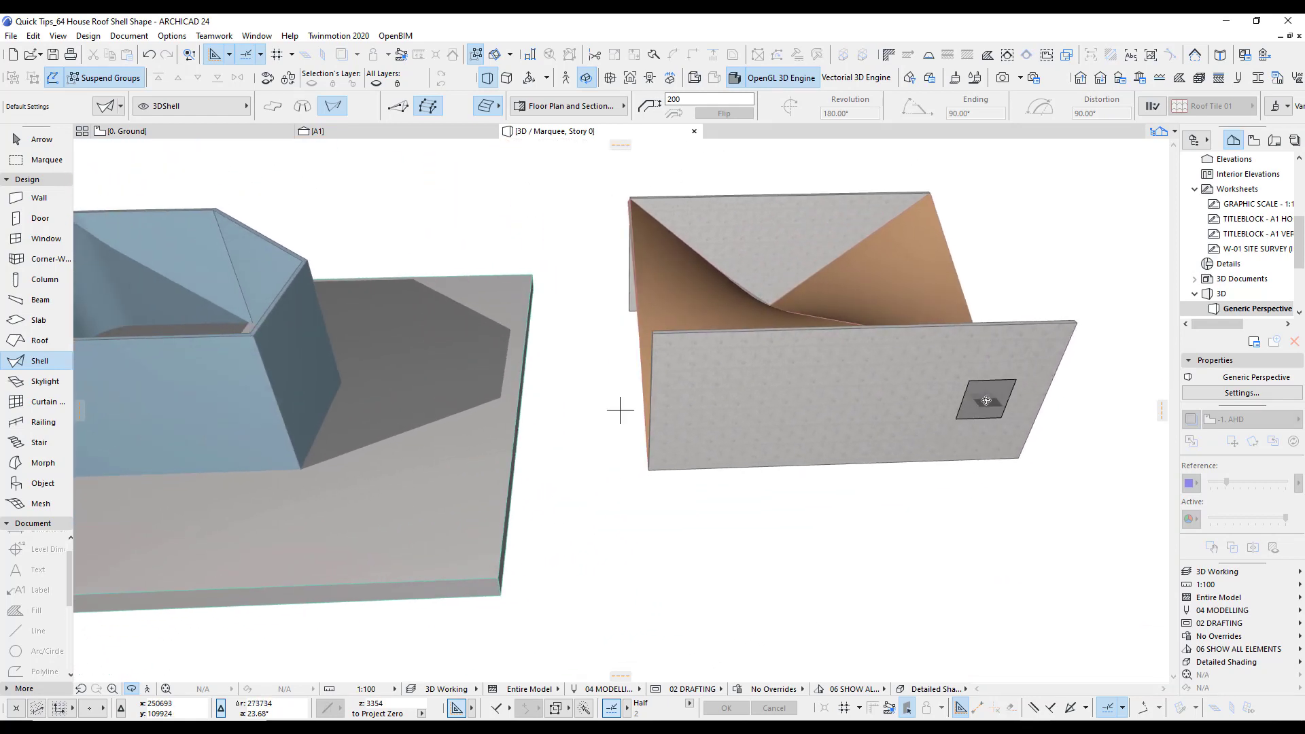
# Select both shell halves and move them onto the house's corner.
pyautogui.click(55, 141)
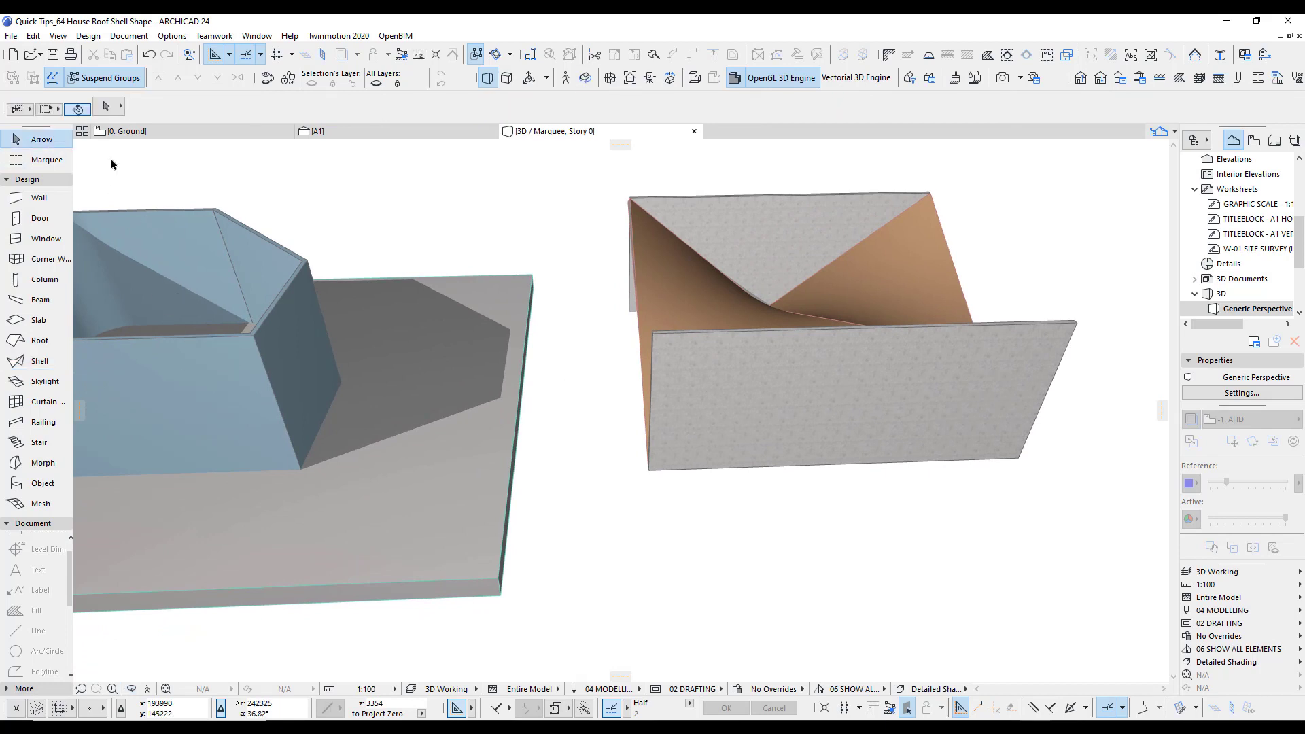
pyautogui.click(670, 289)
pyautogui.keyDown('shift'); pyautogui.click(923, 285); pyautogui.keyUp('shift')
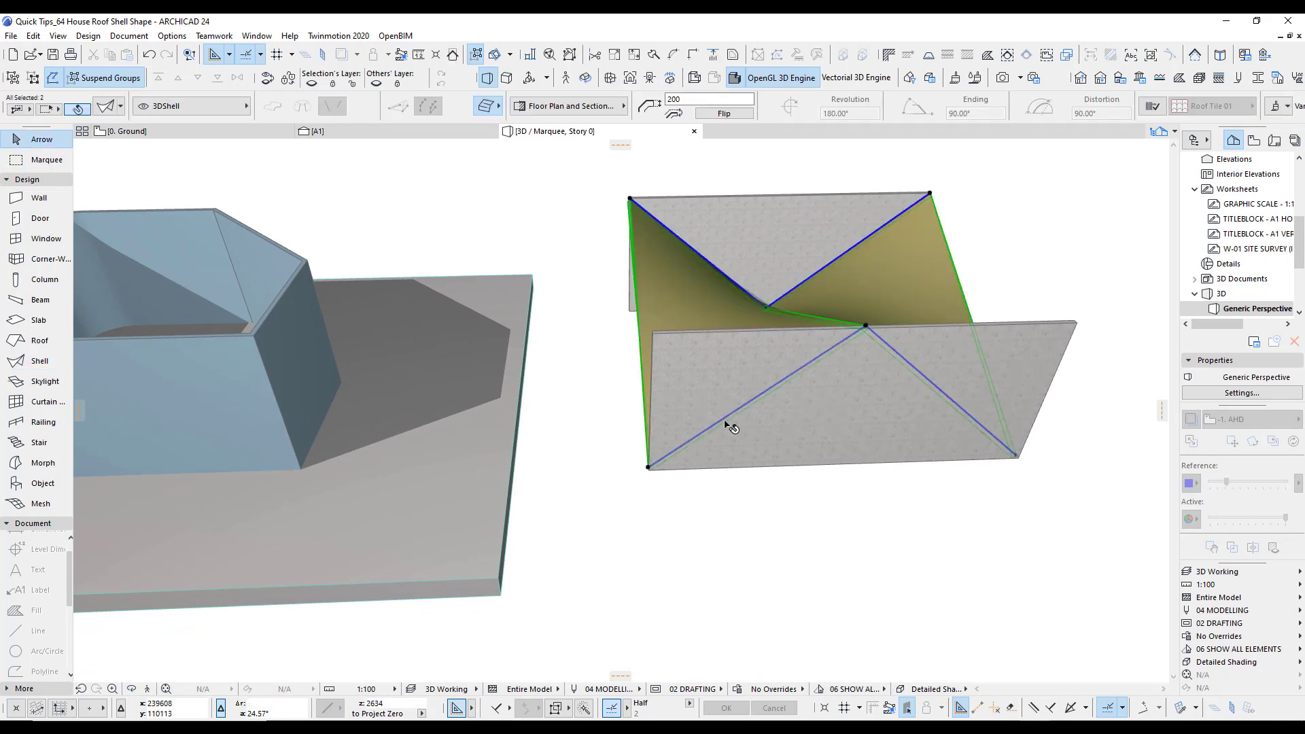
pyautogui.scroll(-2, 725, 424)
pyautogui.moveTo(723, 433); pyautogui.dragTo(861, 429, button='middle')
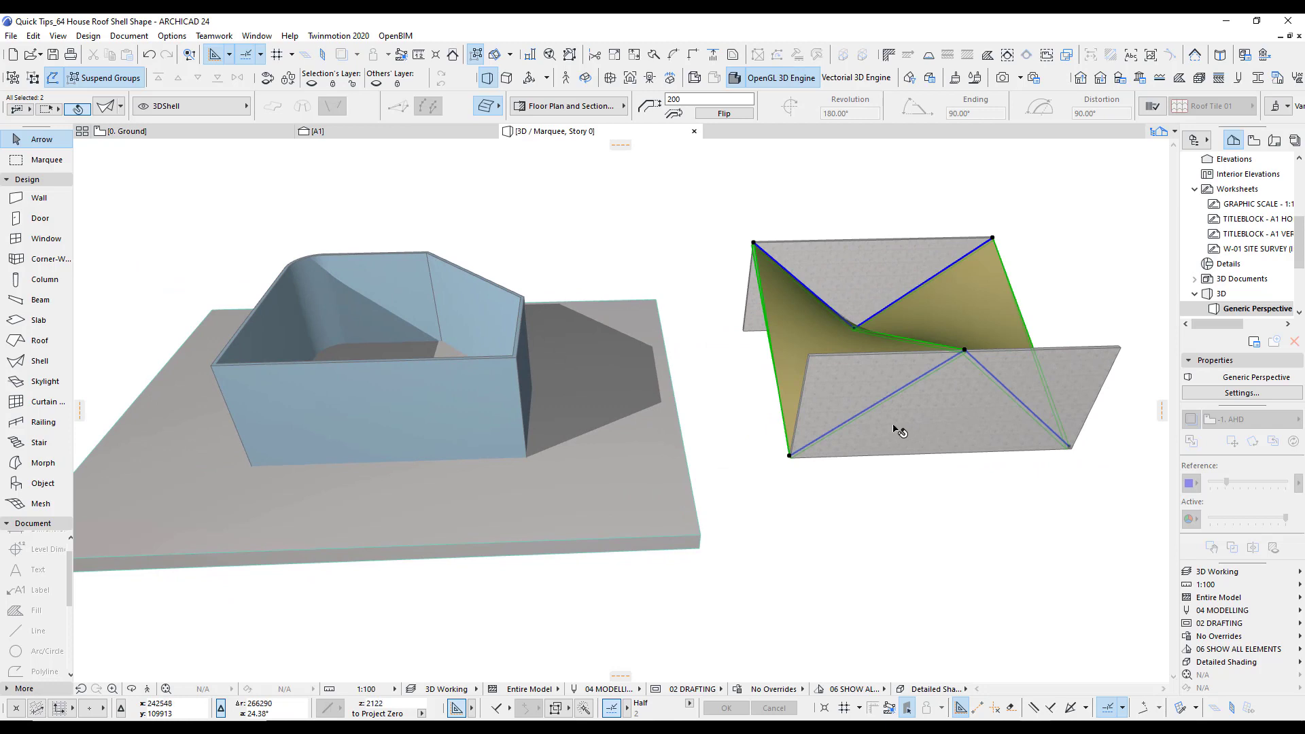
pyautogui.hotkey('ctrl', 'd')
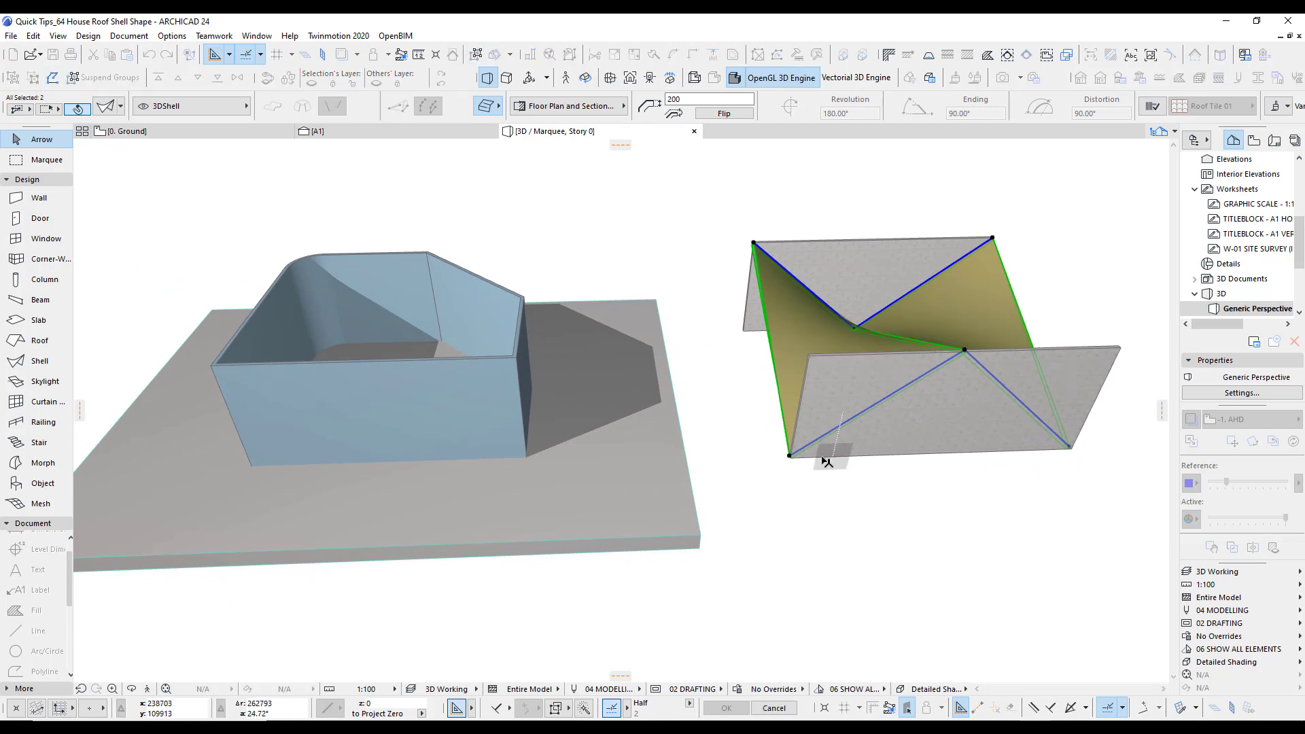
pyautogui.click(789, 456)
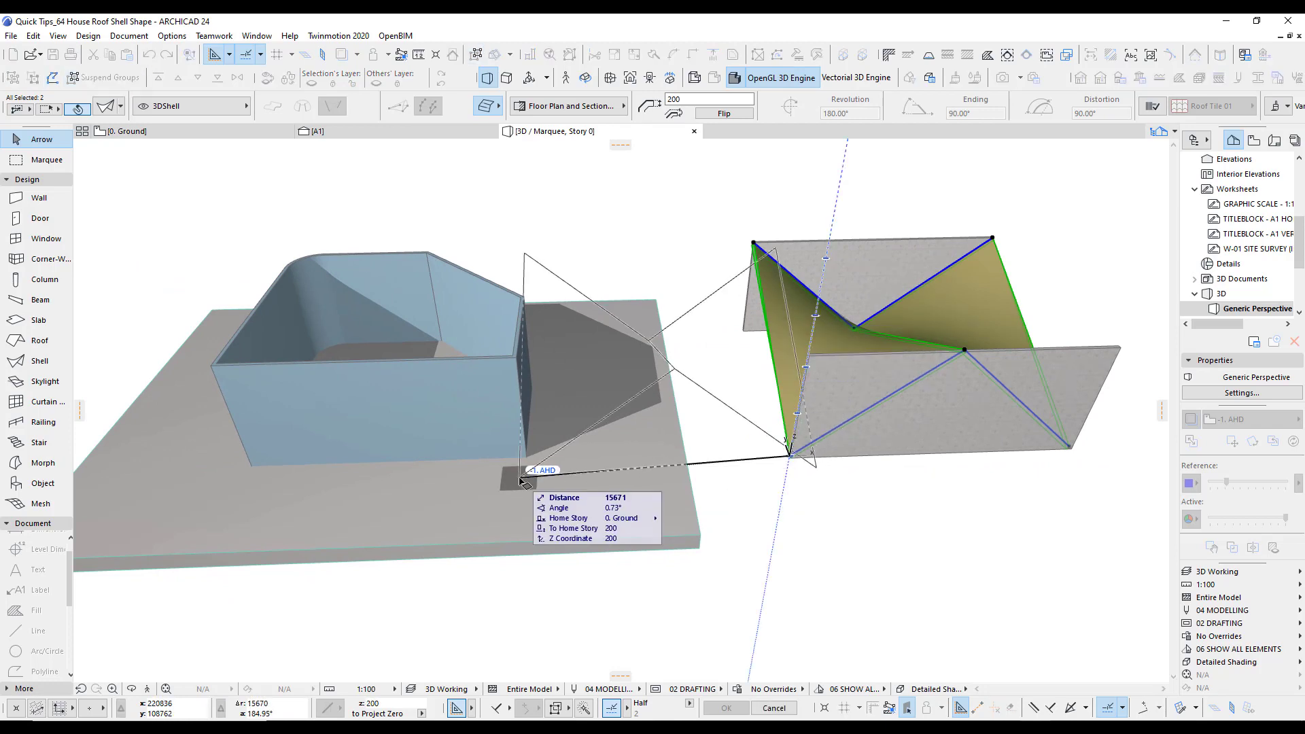
pyautogui.click(229, 472)
# In the Ground floor plan, stretch both shells' corner node to fit the house outline.
pyautogui.press('F2')
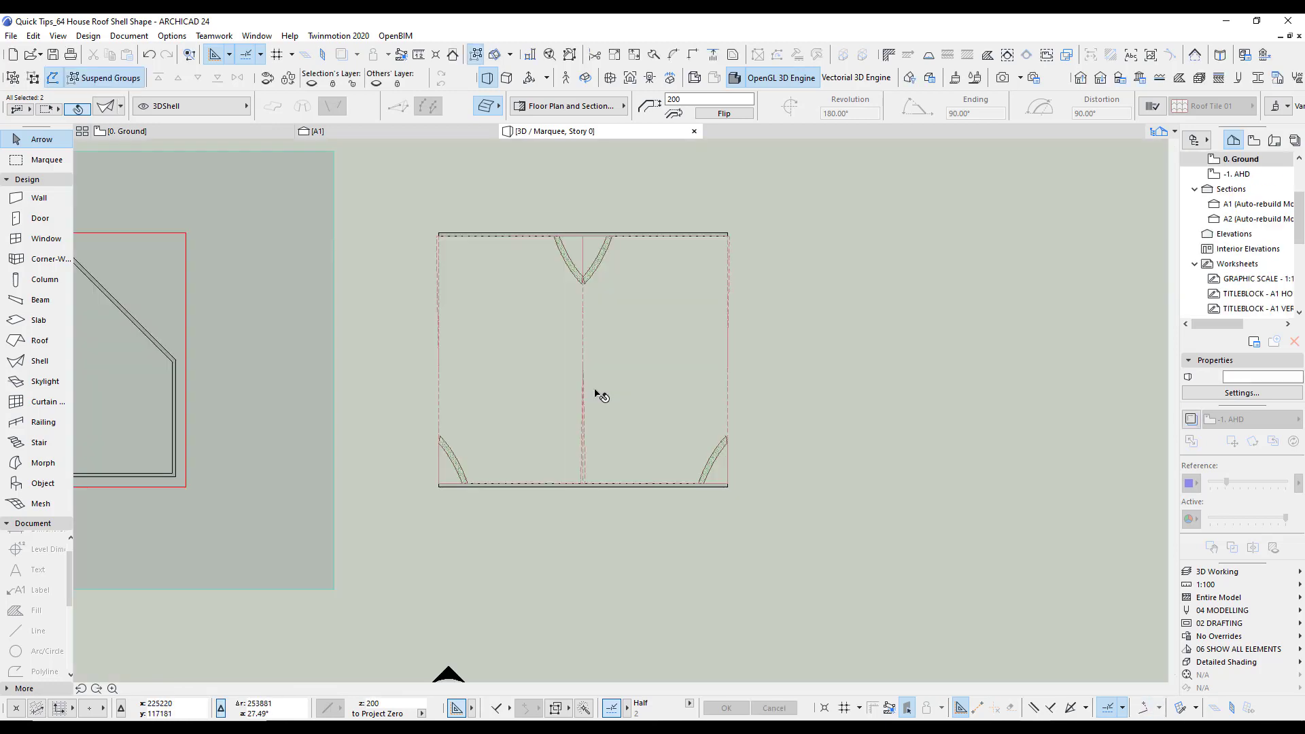
pyautogui.moveTo(223, 479); pyautogui.dragTo(720, 482, button='middle')
pyautogui.scroll(4, 745, 283)
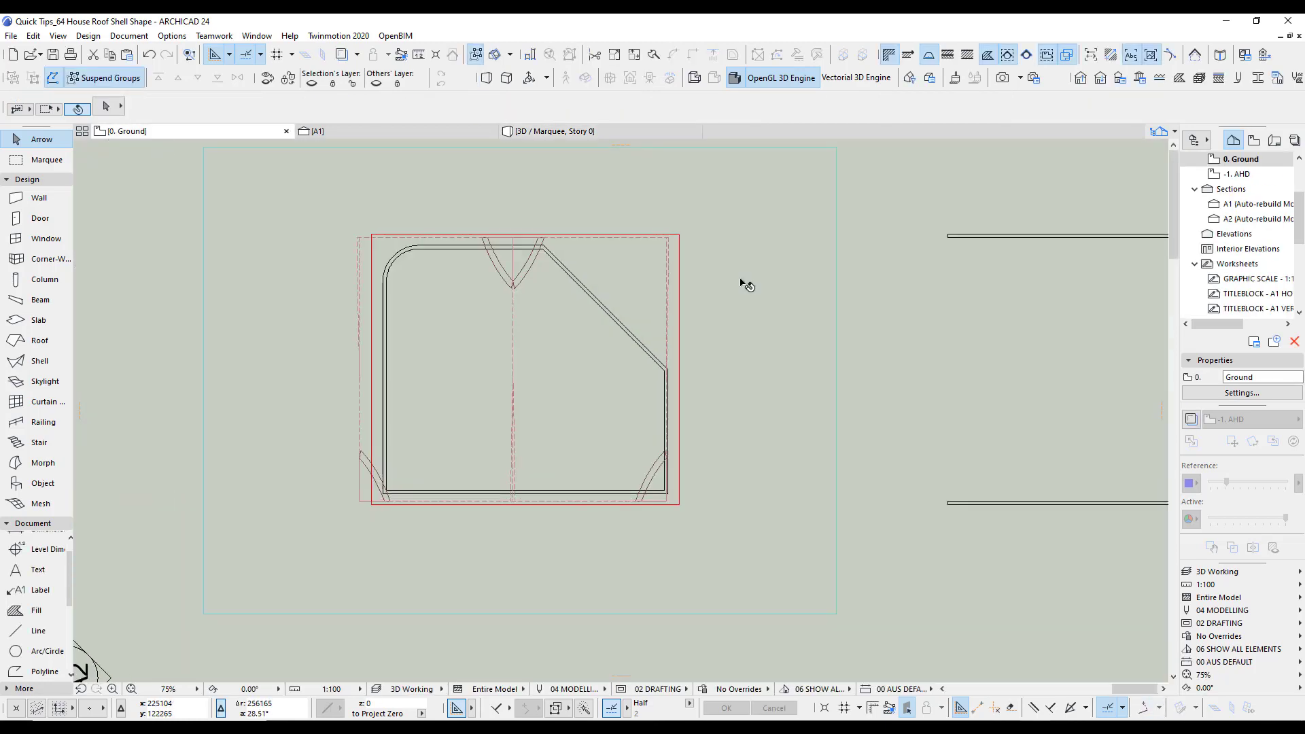
pyautogui.scroll(-4, 621, 213)
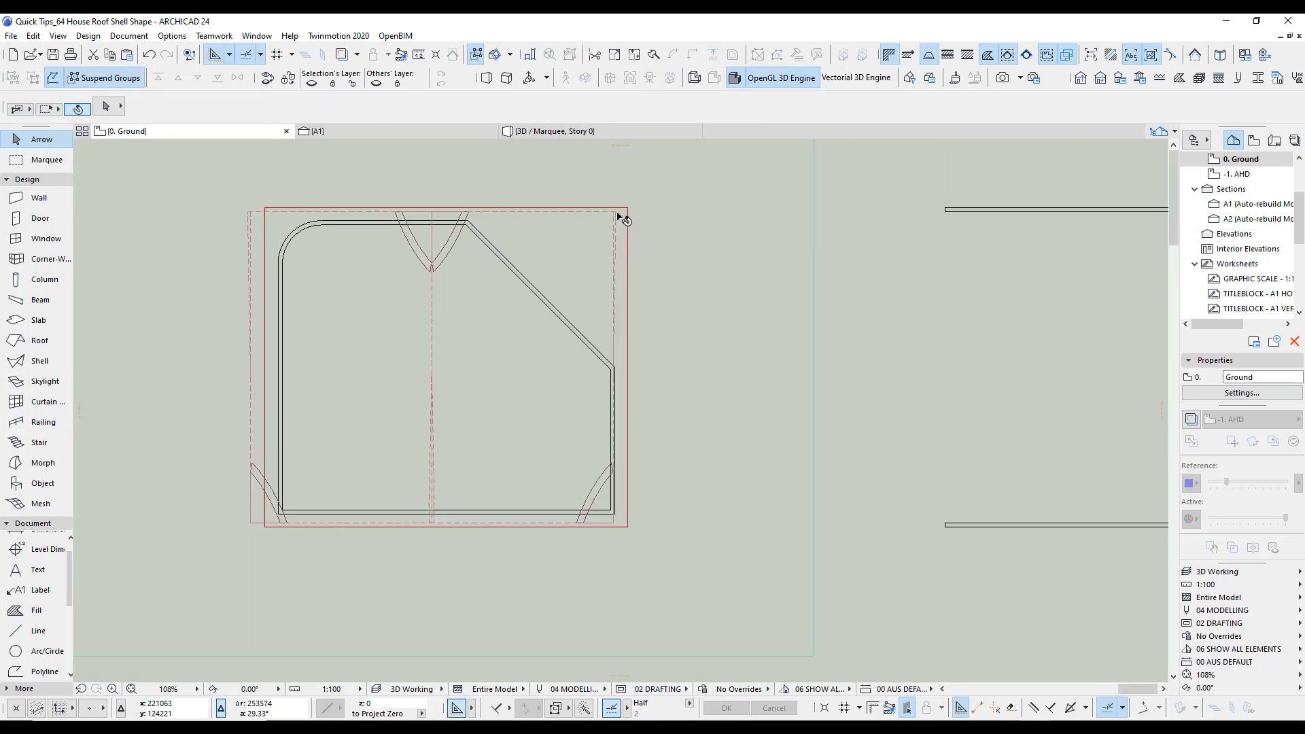
pyautogui.click(615, 215)
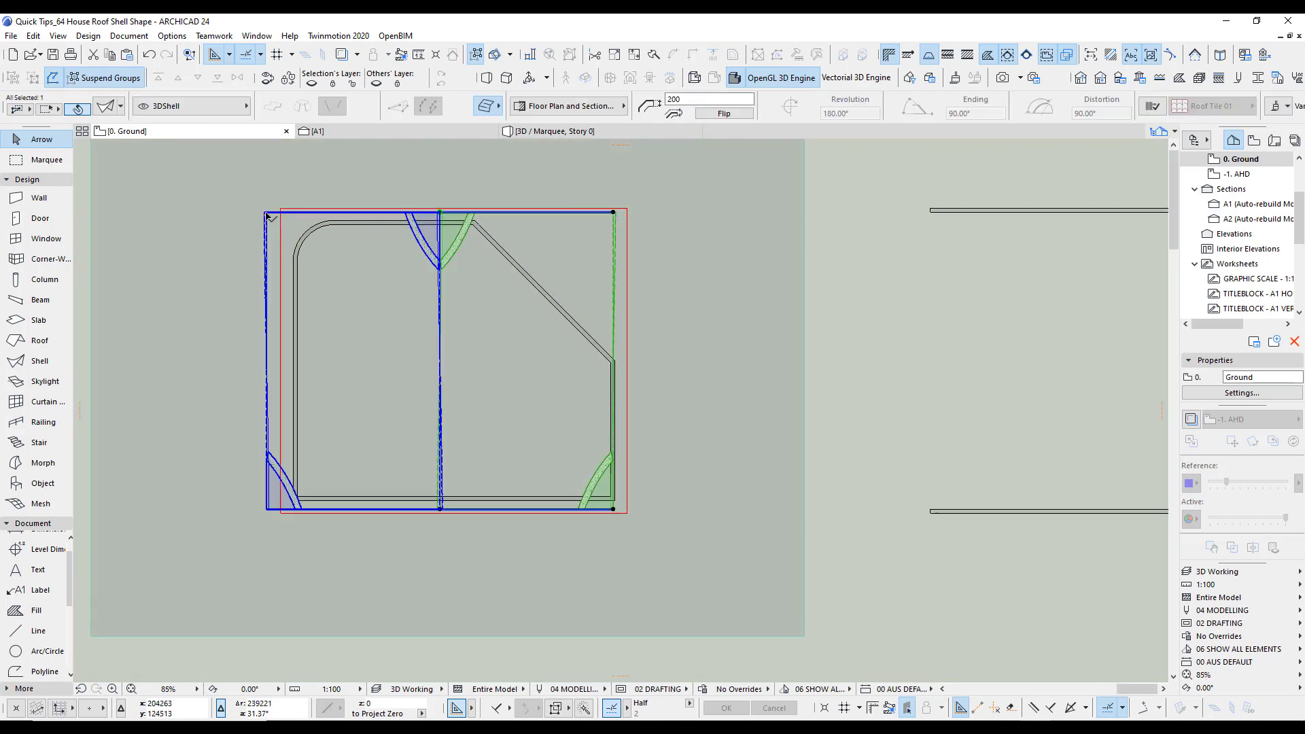
pyautogui.keyDown('shift'); pyautogui.click(267, 212); pyautogui.keyUp('shift')
pyautogui.scroll(6, 644, 489)
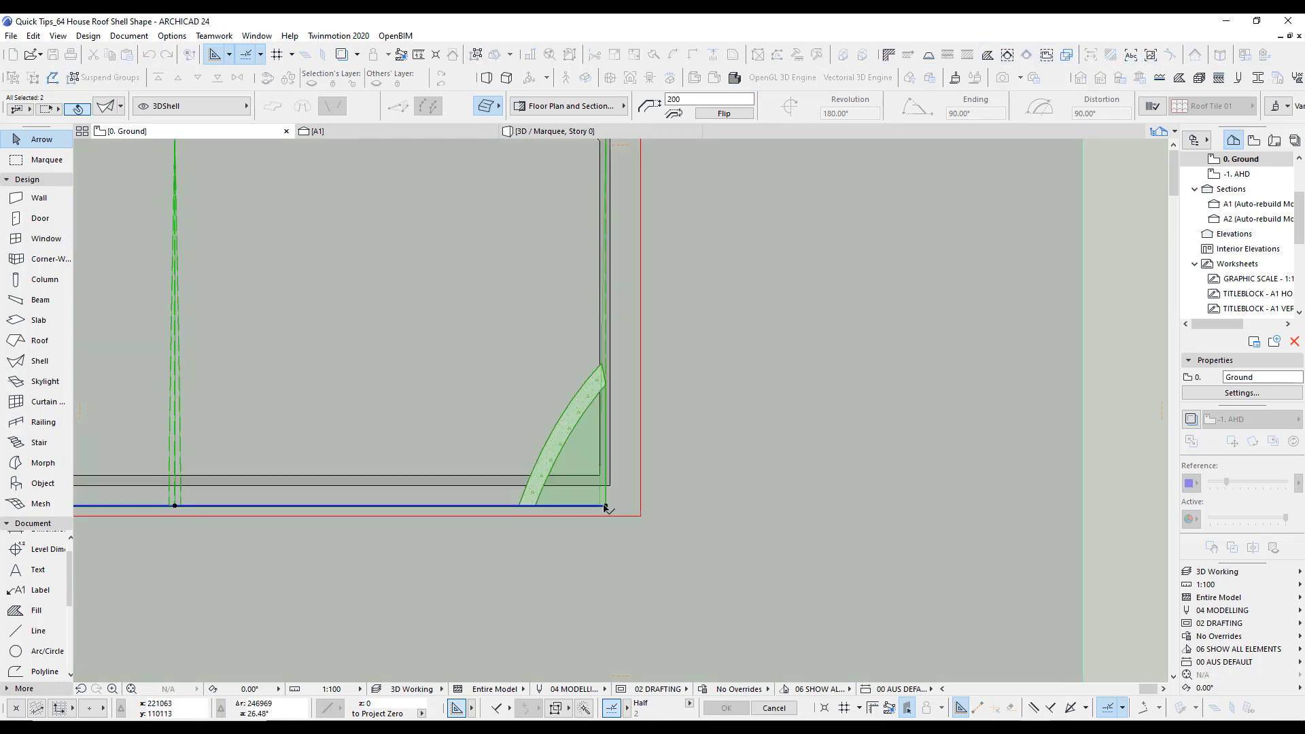
pyautogui.click(606, 506)
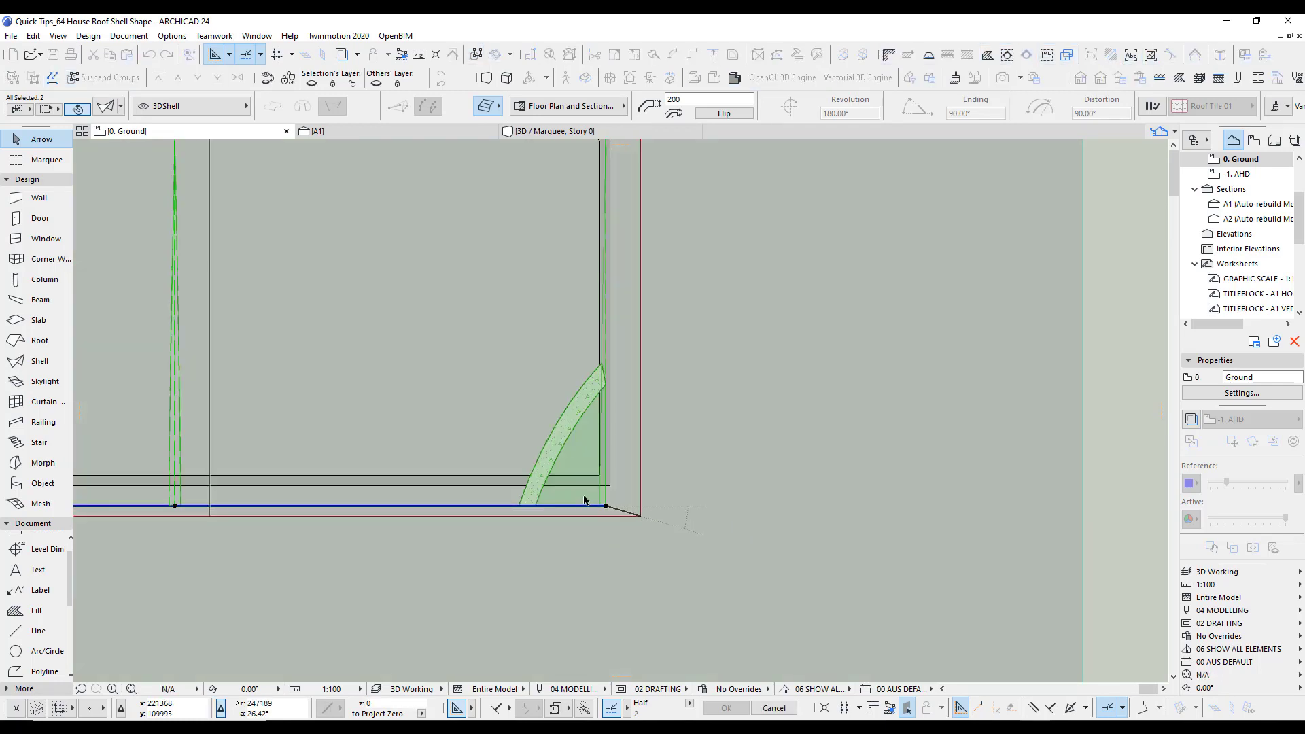
pyautogui.scroll(-8, 584, 501)
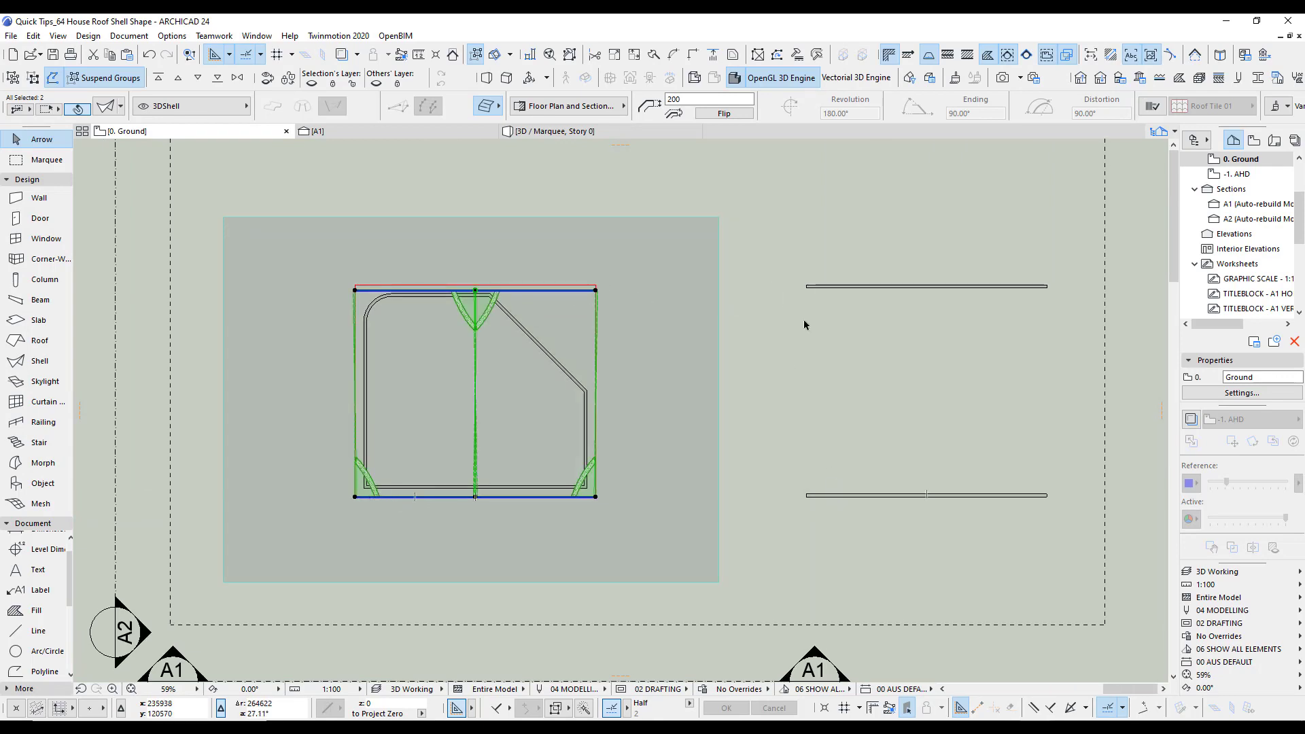
pyautogui.scroll(1, 803, 321)
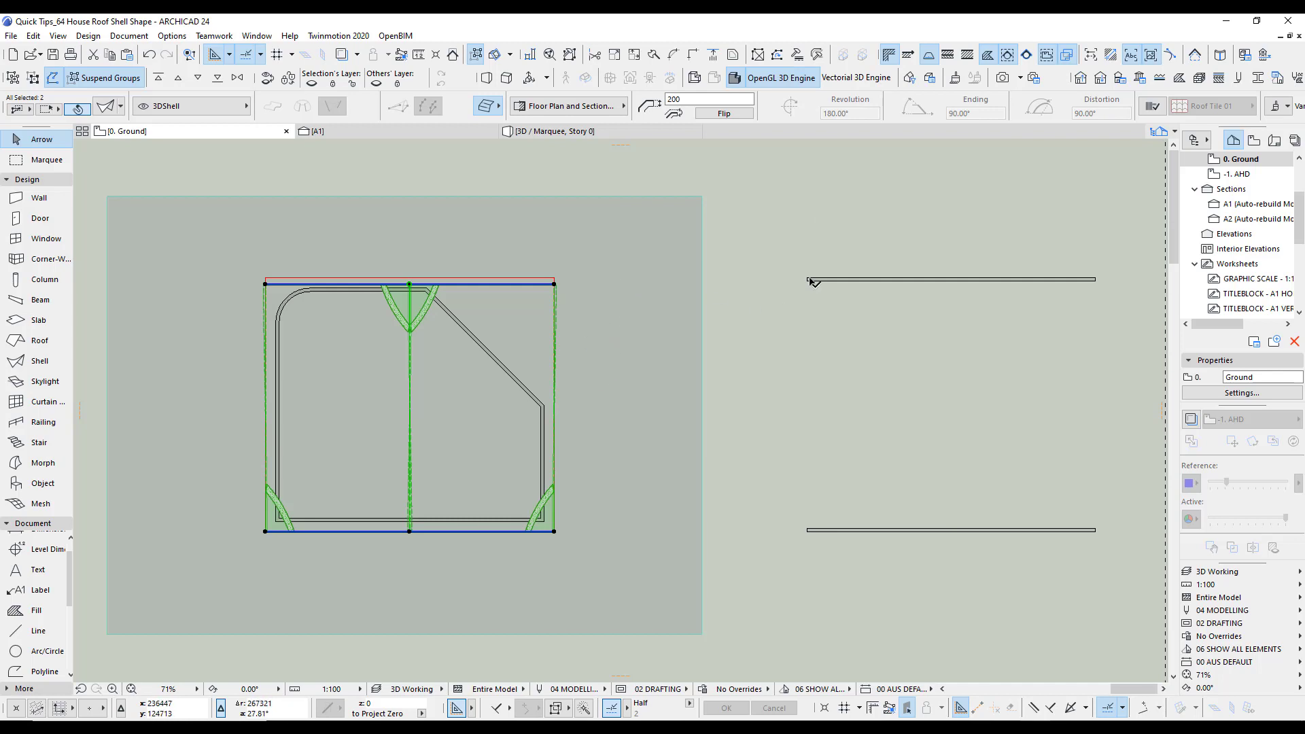
pyautogui.press('Escape')
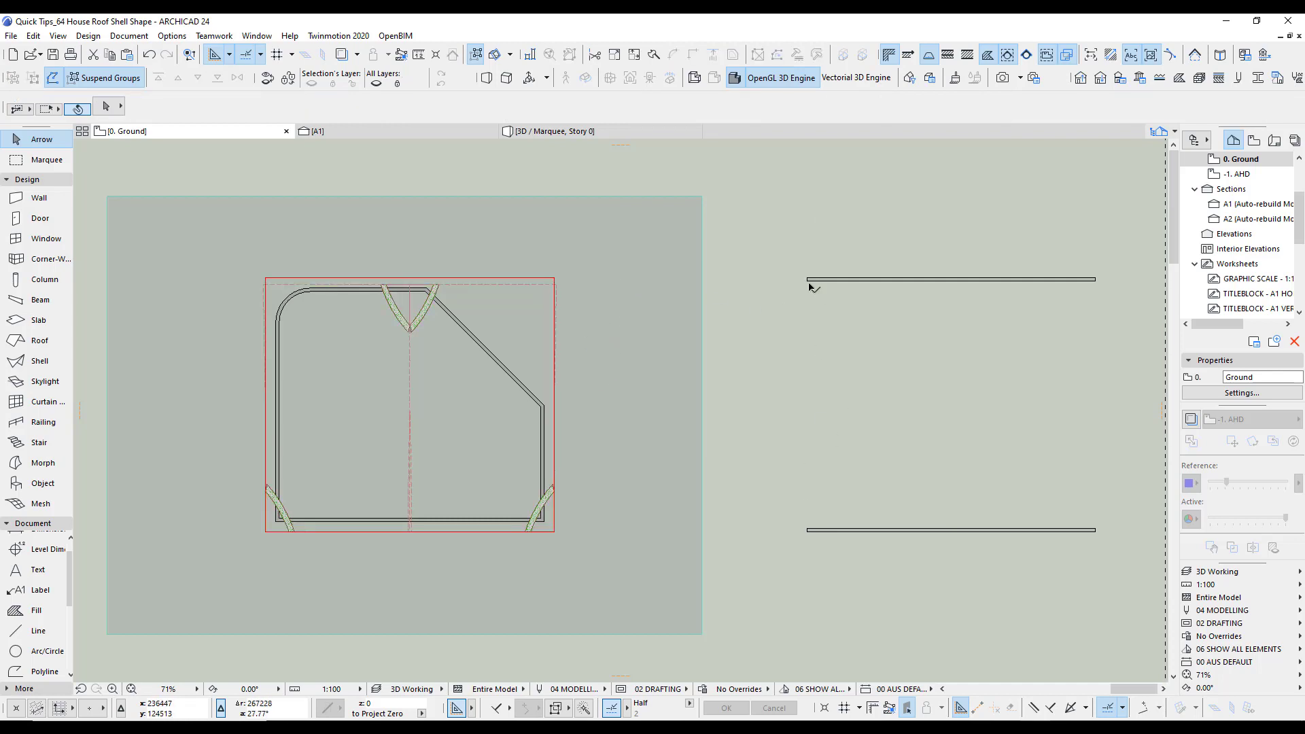
# Start editing the upper wall's endpoint twice and cancel both edits, leaving the walls unchanged.
pyautogui.click(809, 280)
pyautogui.click(807, 277)
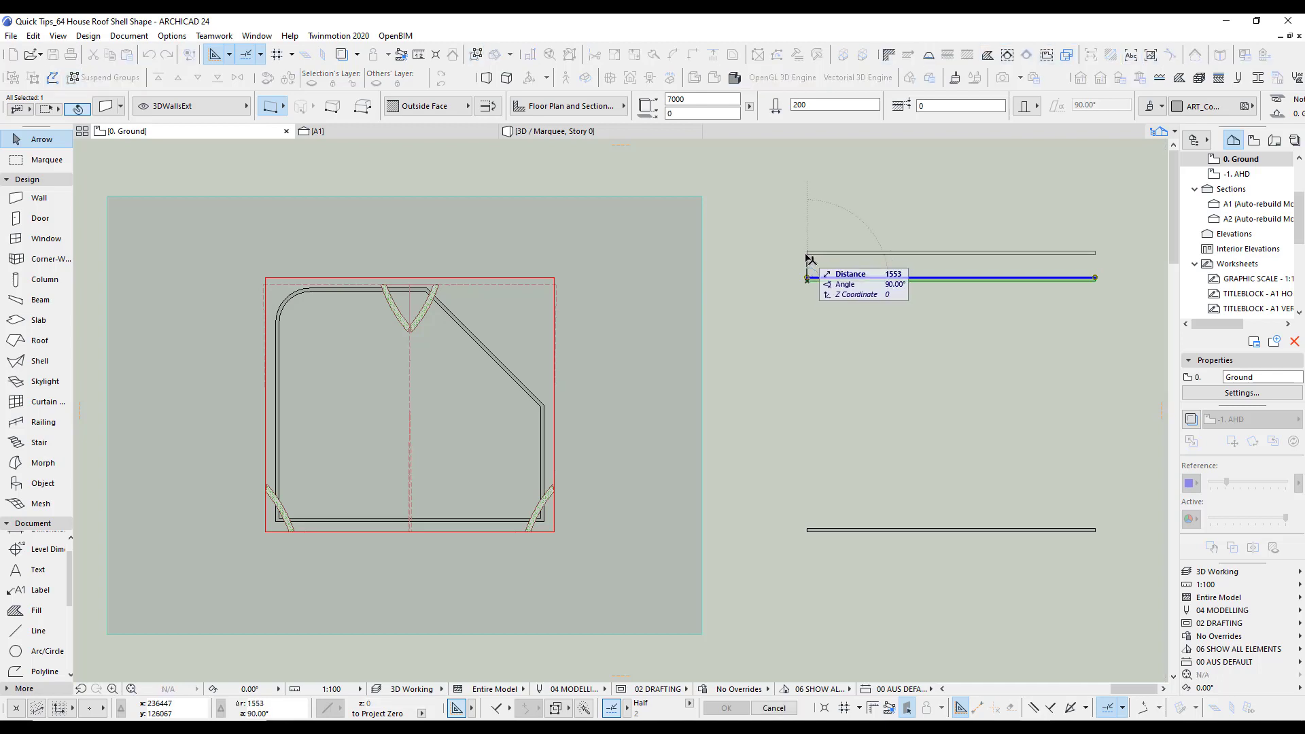
pyautogui.press('Escape')
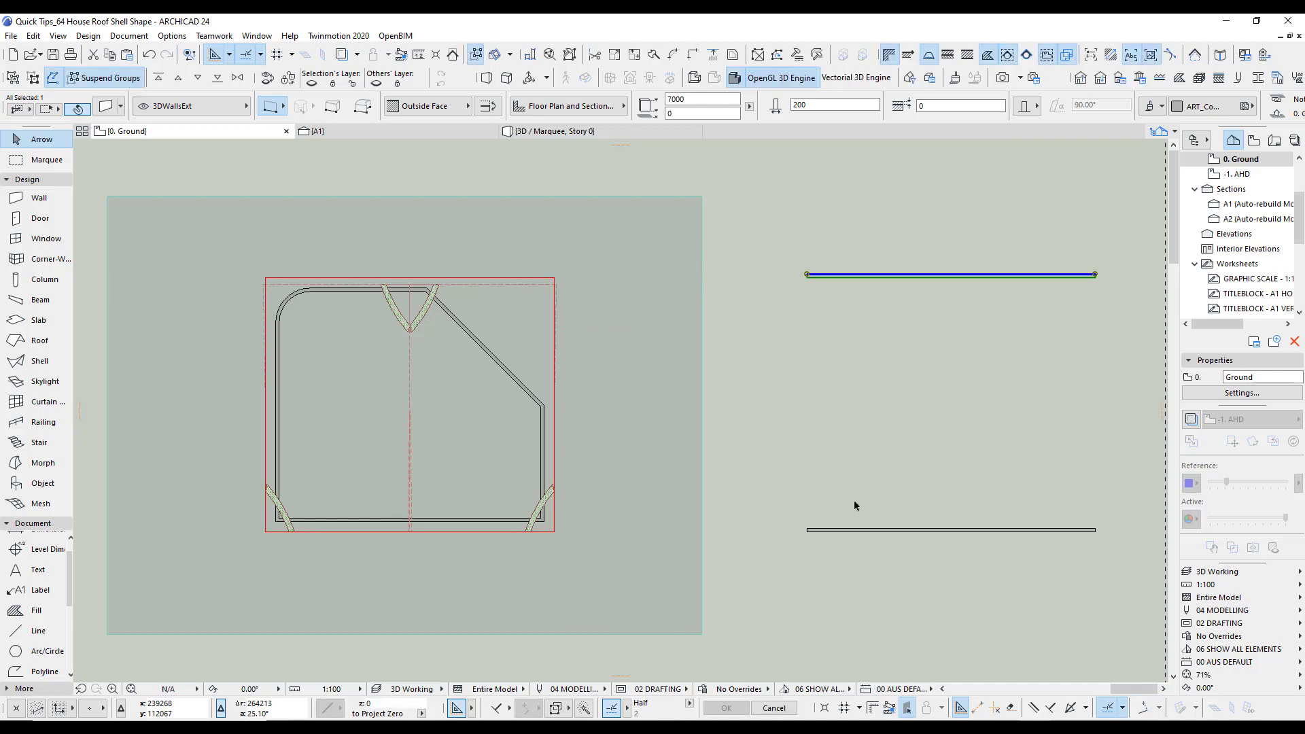
pyautogui.click(807, 529)
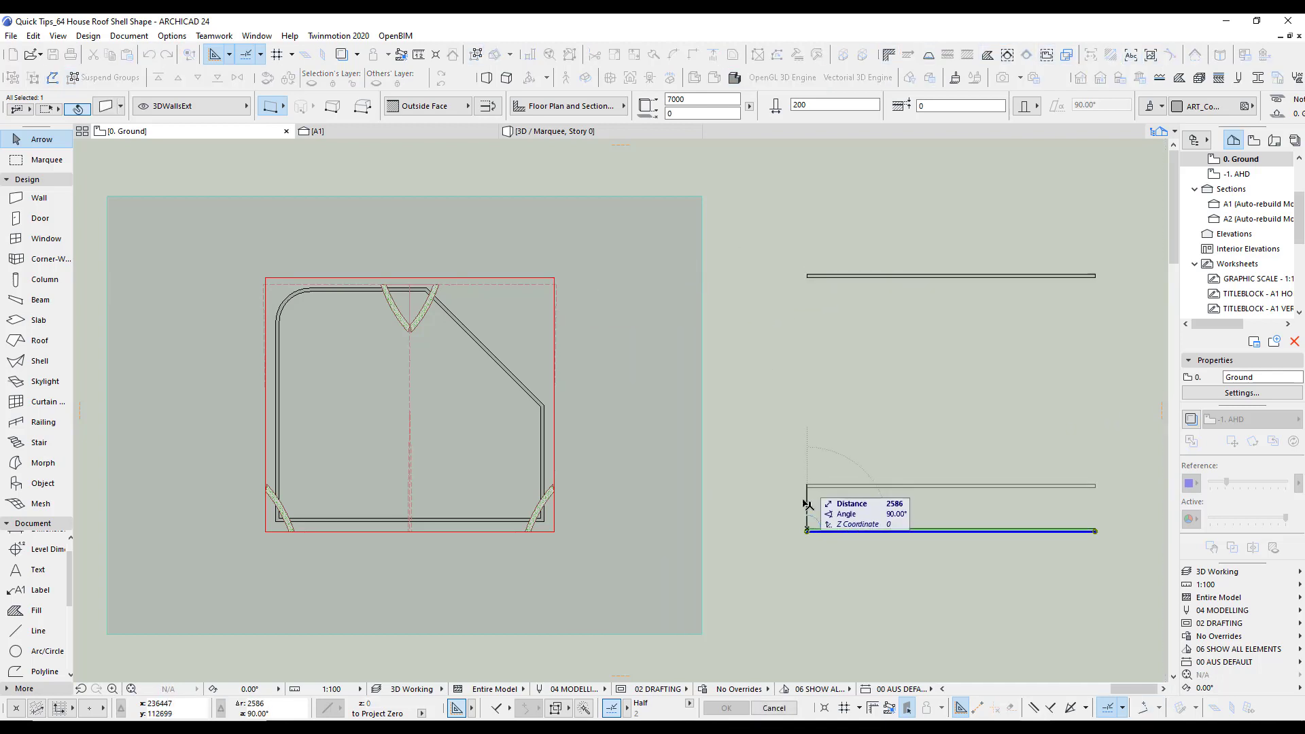
pyautogui.press('Escape')
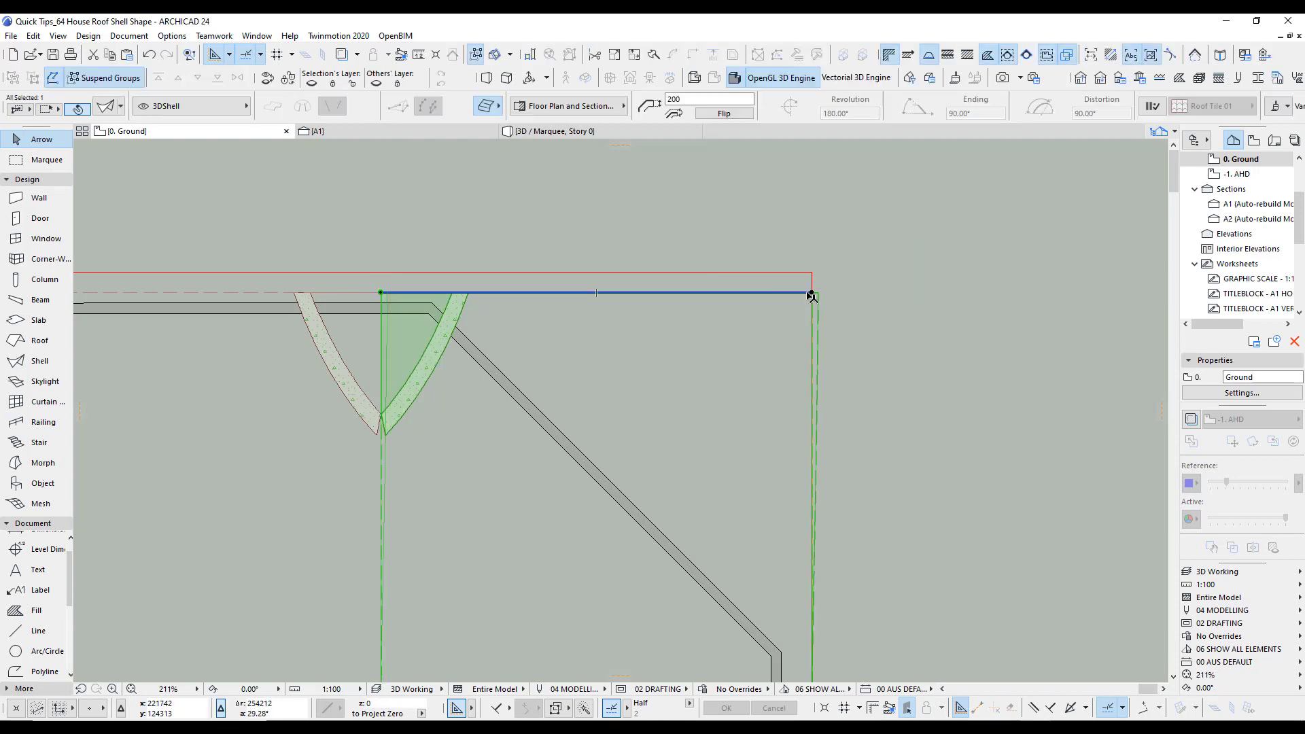
# Zoom out, deselect the shell and show the house with both shell pieces in 3D.
pyautogui.scroll(-5, 761, 379)
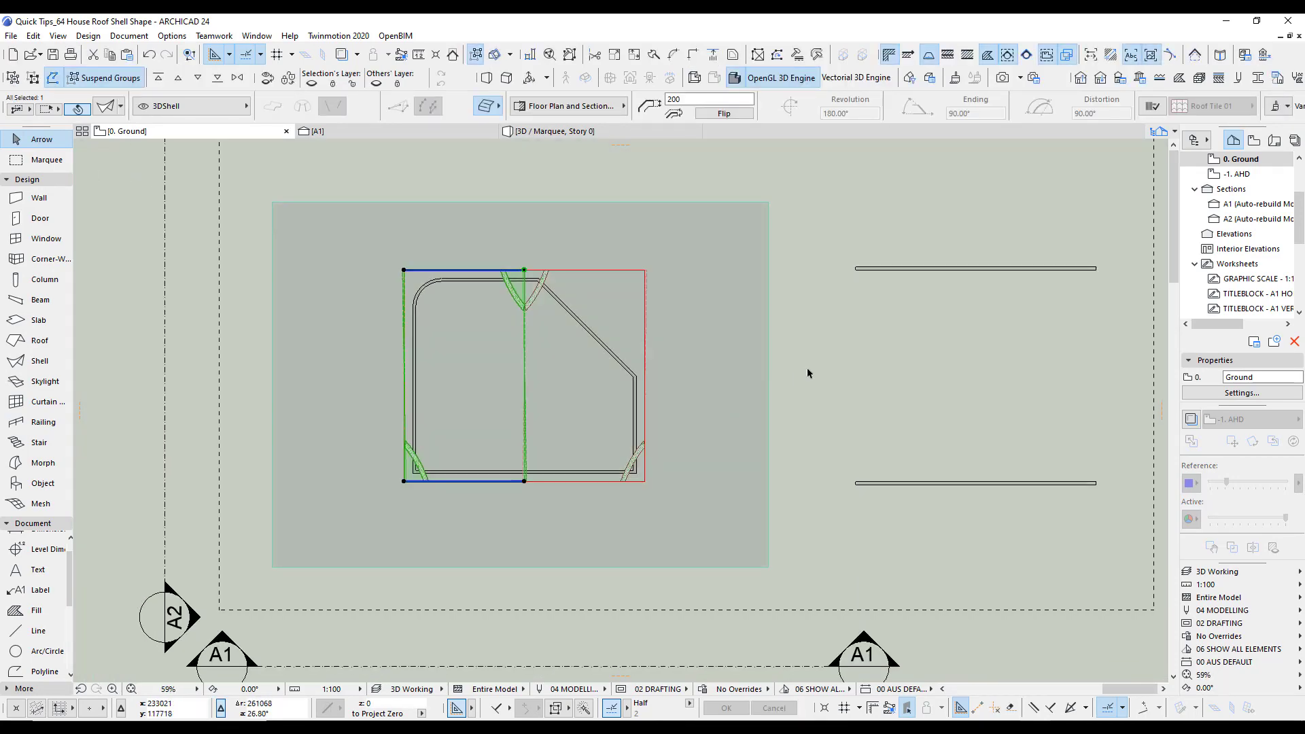
pyautogui.click(814, 367)
pyautogui.press('F3')
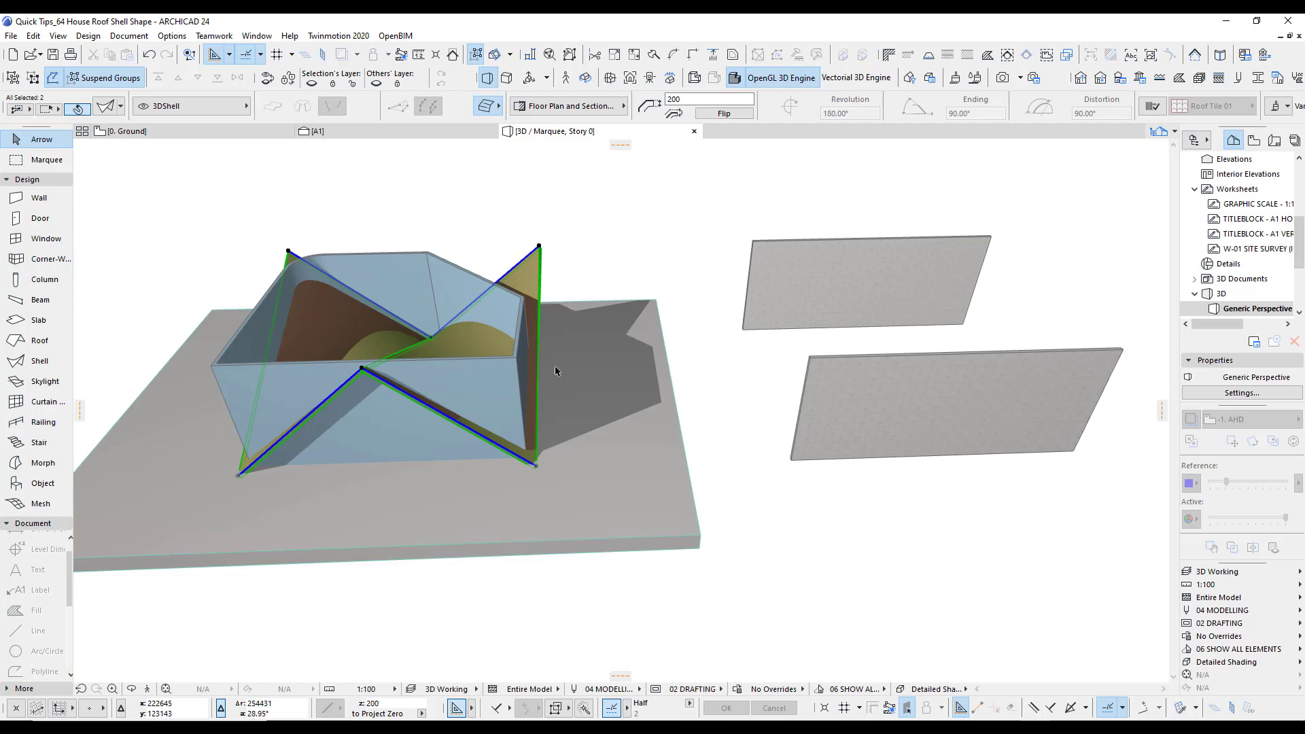
# Elevate both selected shell pieces by 2000 with Ctrl+9, orbiting the 3D view to check.
pyautogui.keyDown('shift'); pyautogui.moveTo(556, 371); pyautogui.dragTo(121, 165, button='middle'); pyautogui.keyUp('shift')
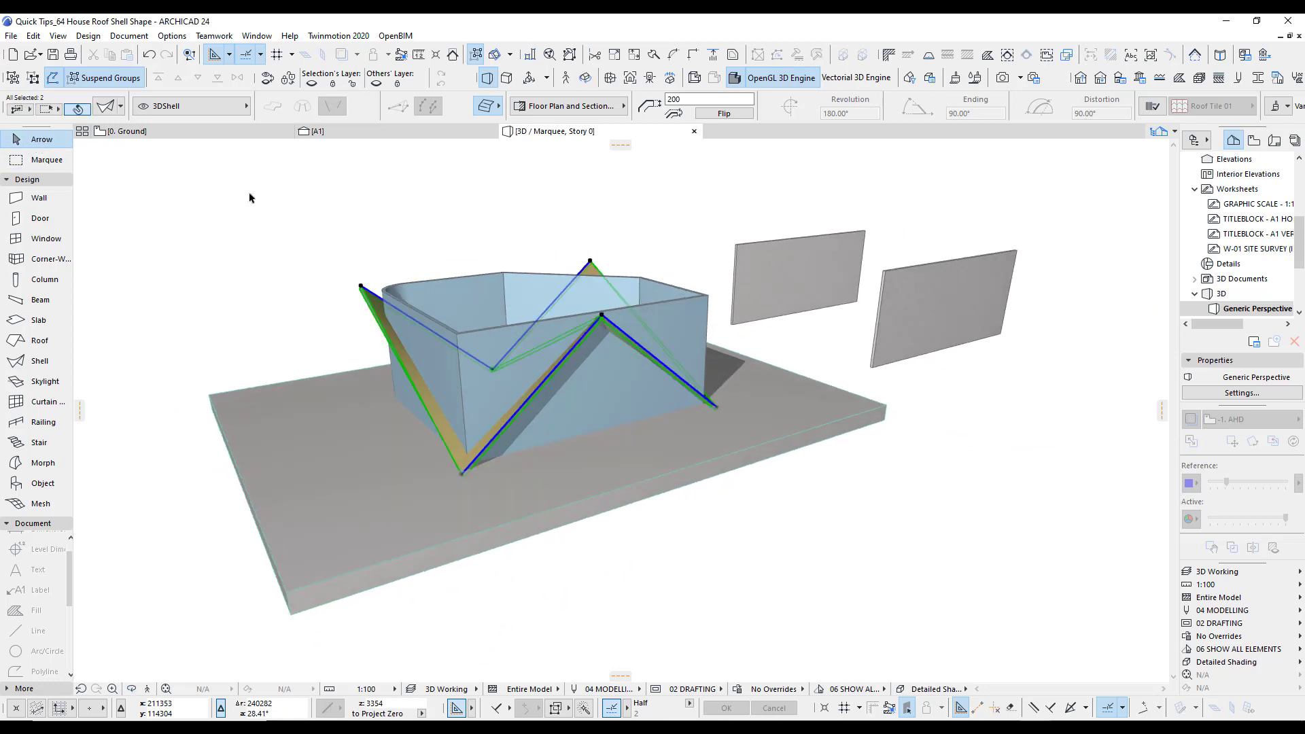
pyautogui.scroll(3, 677, 339)
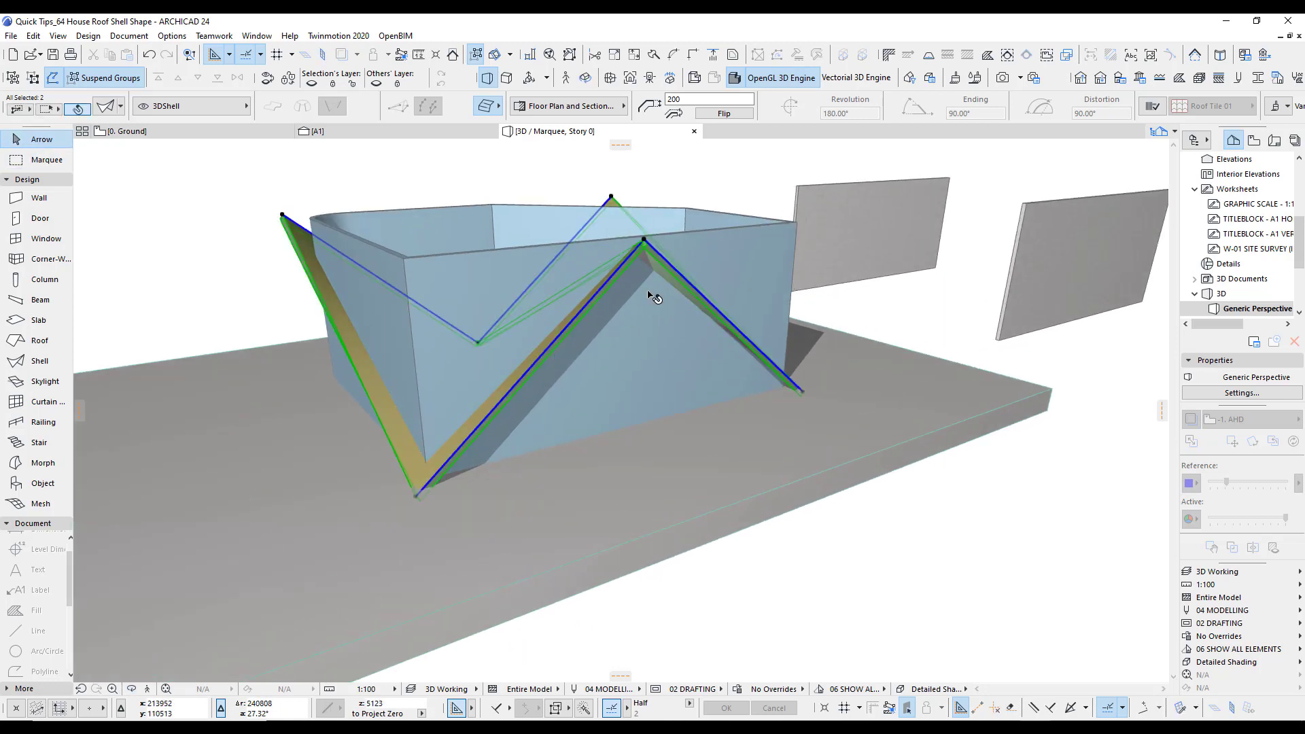
pyautogui.hotkey('ctrl', '9')
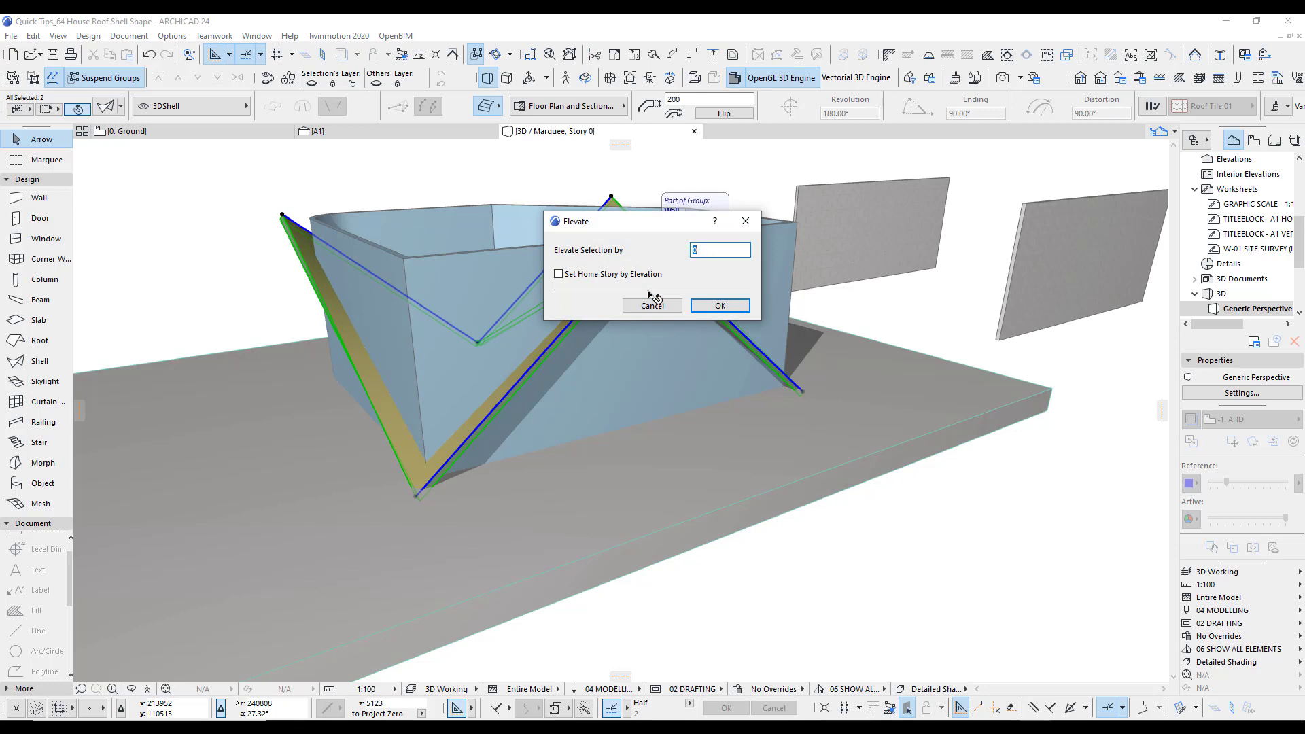
pyautogui.press('Return')
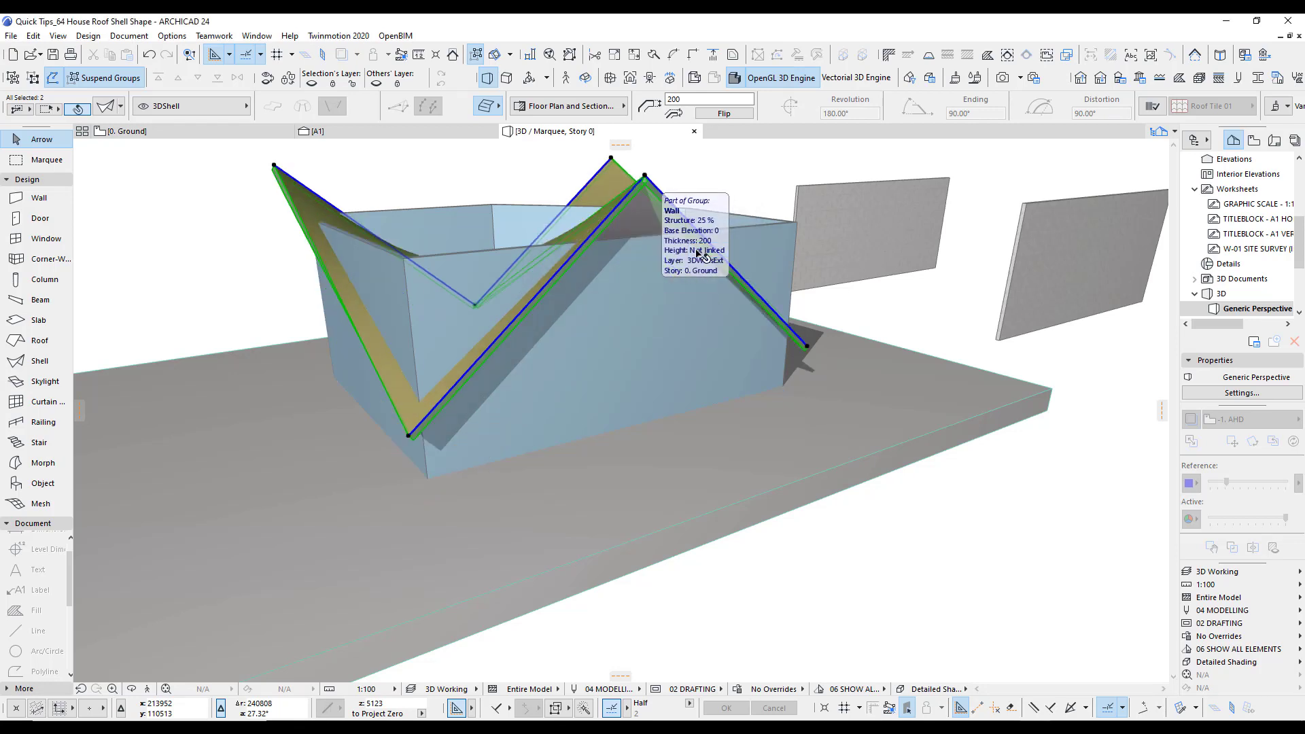
pyautogui.scroll(-3, 661, 357)
pyautogui.moveTo(676, 342); pyautogui.dragTo(501, 357, button='middle')
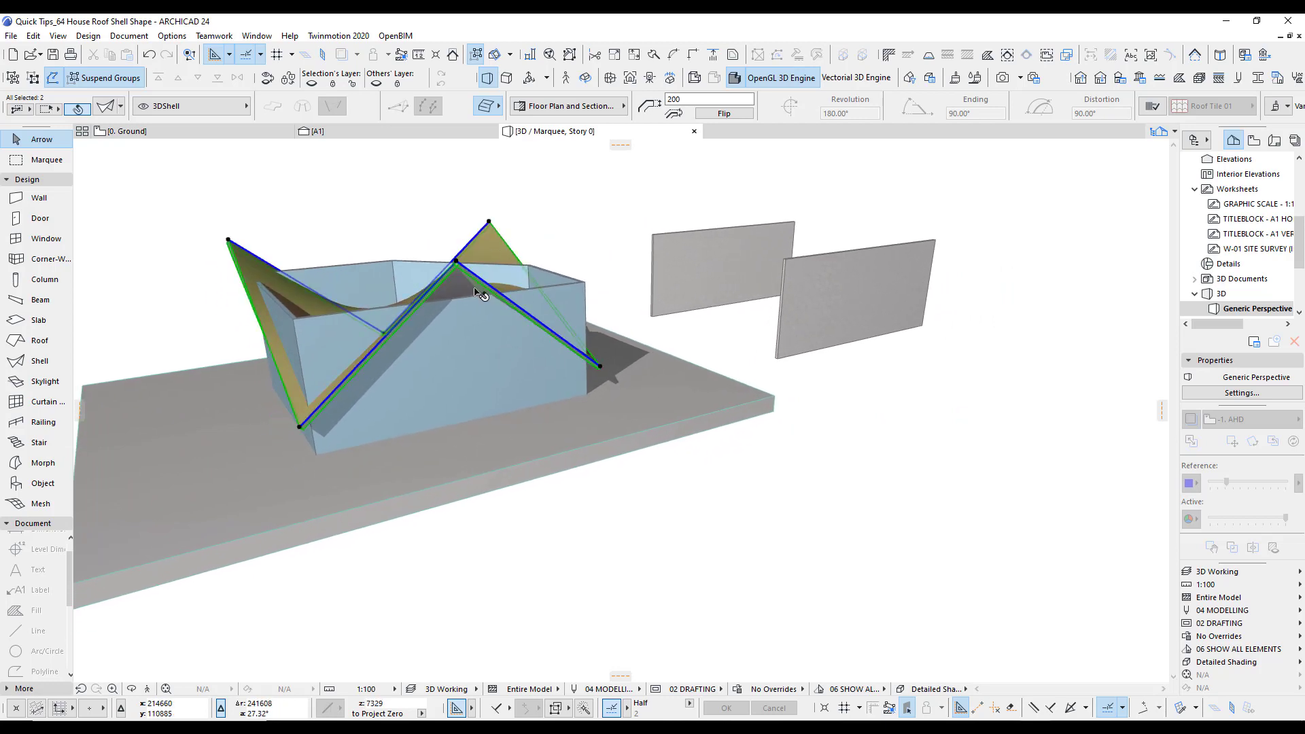
pyautogui.keyDown('shift'); pyautogui.moveTo(481, 293); pyautogui.dragTo(657, 279, button='middle'); pyautogui.keyUp('shift')
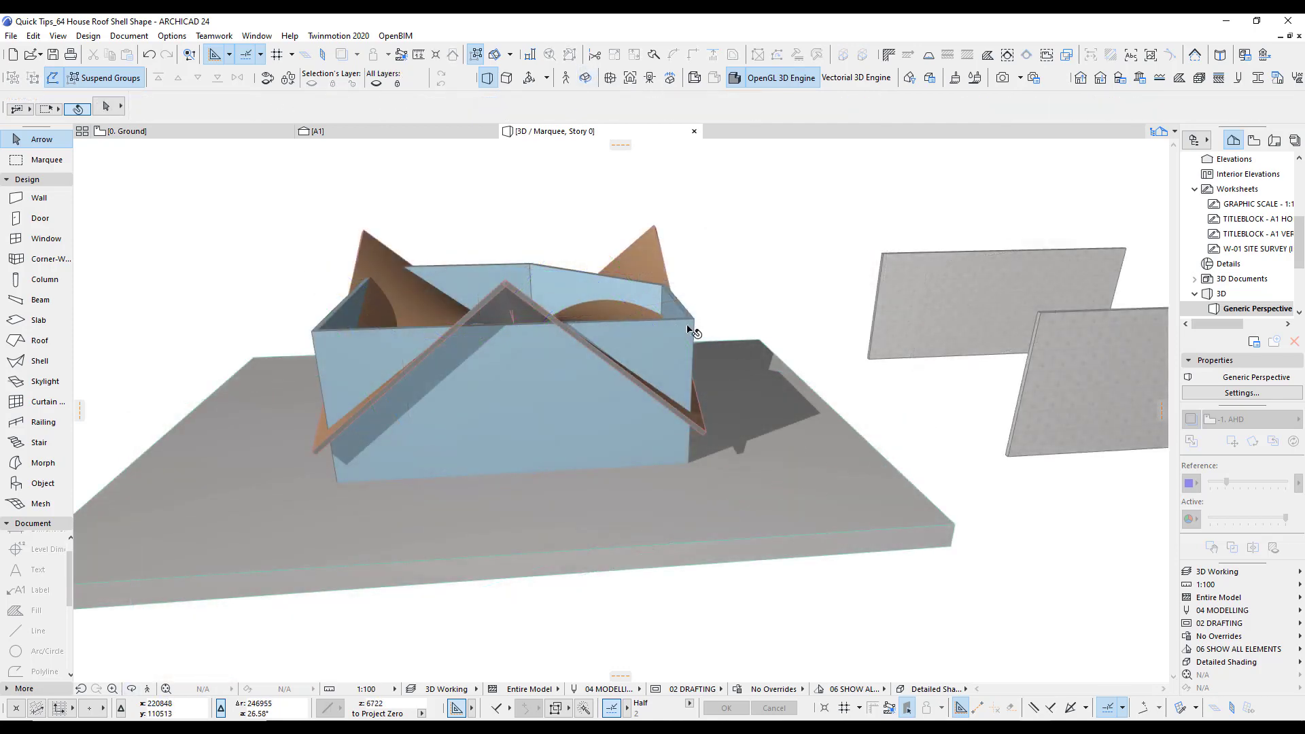
# Select all six grouped walls, set their height to 9000, and orbit to check them.
pyautogui.click(690, 331)
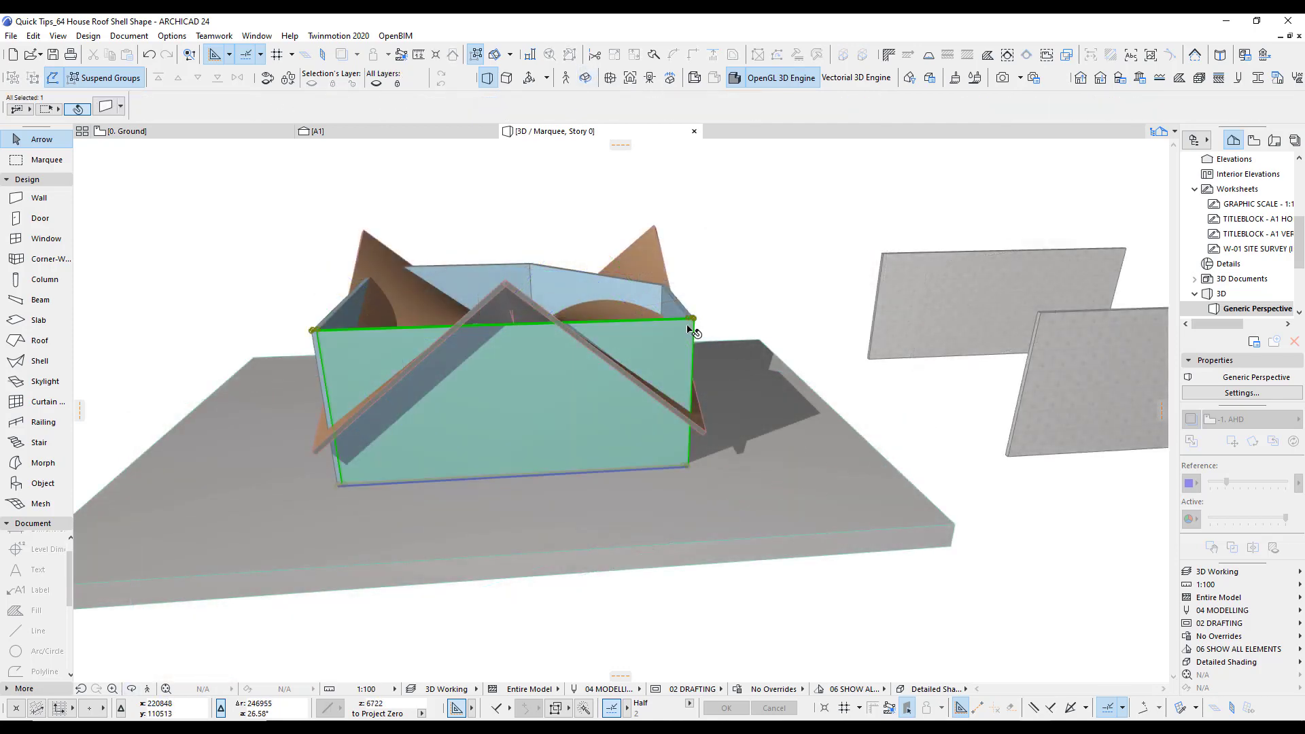
pyautogui.click(101, 79)
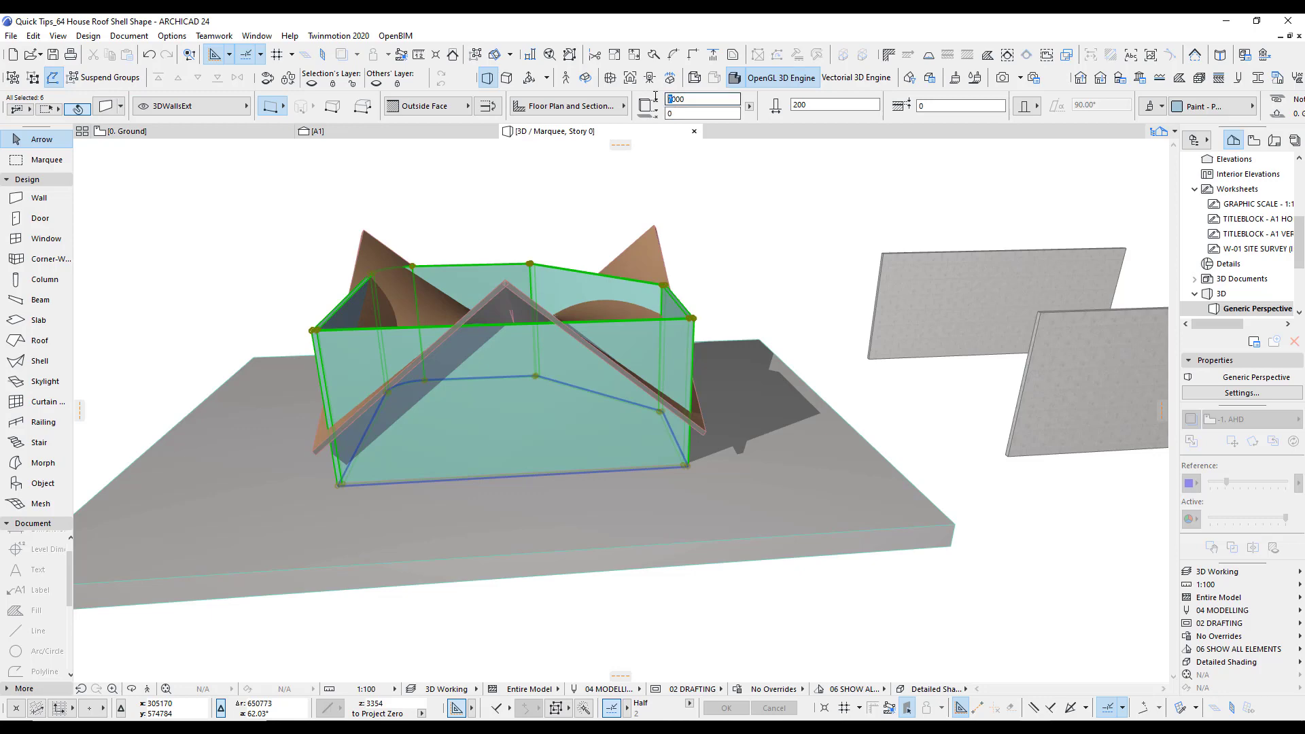
pyautogui.press('Return')
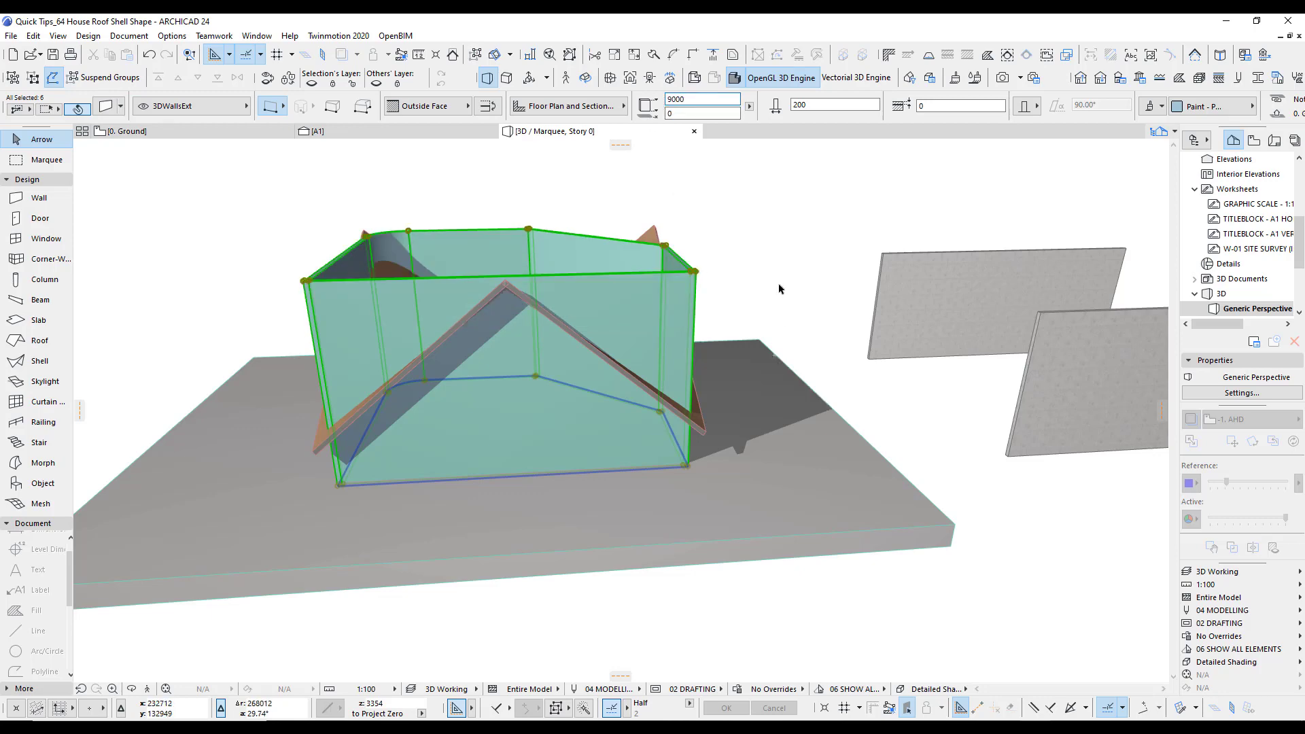
pyautogui.moveTo(678, 291)
pyautogui.mouseDown()
pyautogui.moveTo(419, 355)
pyautogui.moveTo(429, 373)
pyautogui.moveTo(212, 349)
pyautogui.moveTo(941, 396)
pyautogui.moveTo(865, 376)
pyautogui.moveTo(777, 381)
pyautogui.mouseUp()
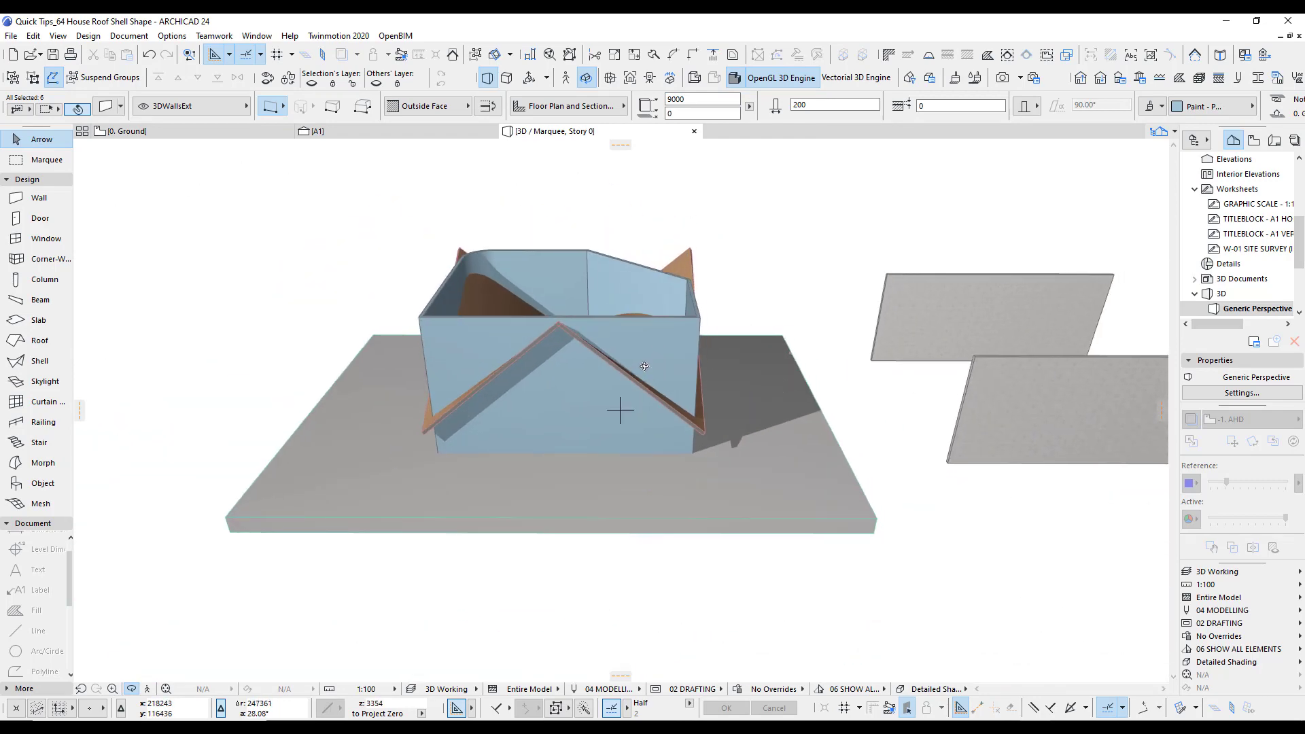
pyautogui.moveTo(658, 373); pyautogui.dragTo(711, 386)
# Back on the ground floor plan, clear the selection and select the red outline polyline.
pyautogui.press('F2')
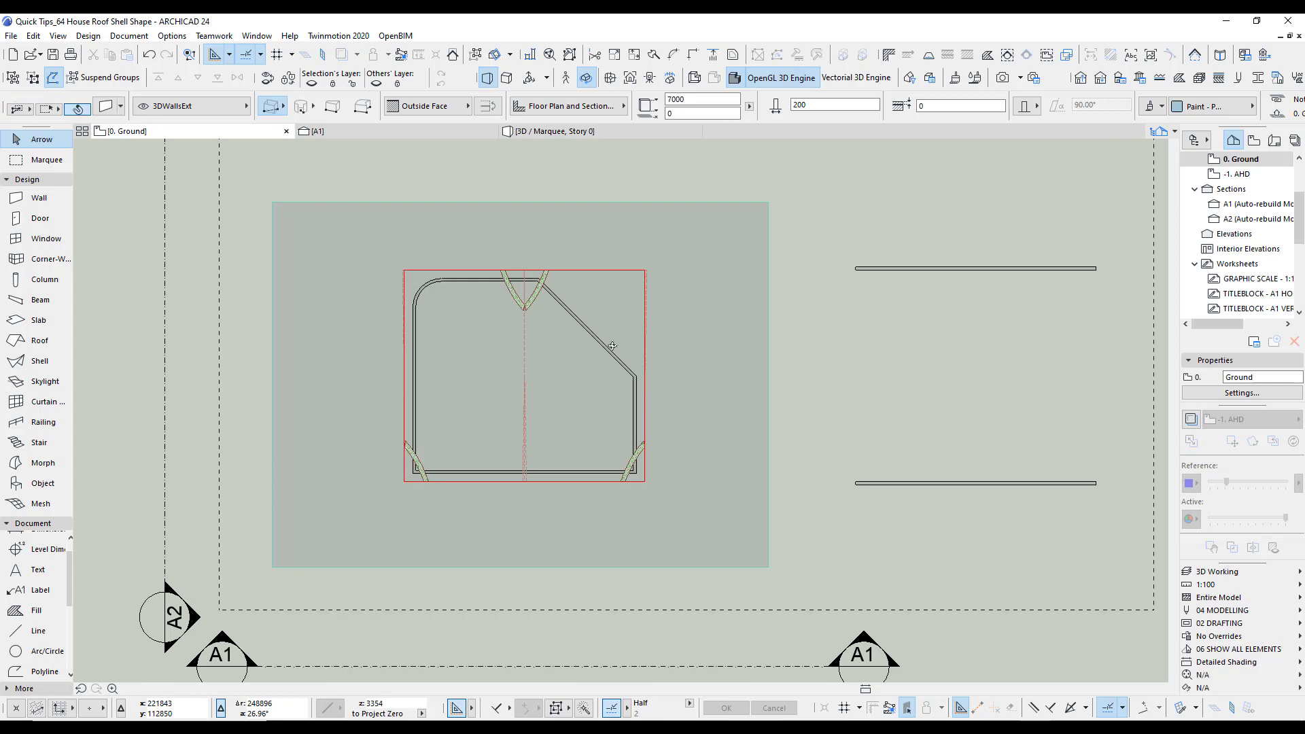
pyautogui.press('Escape')
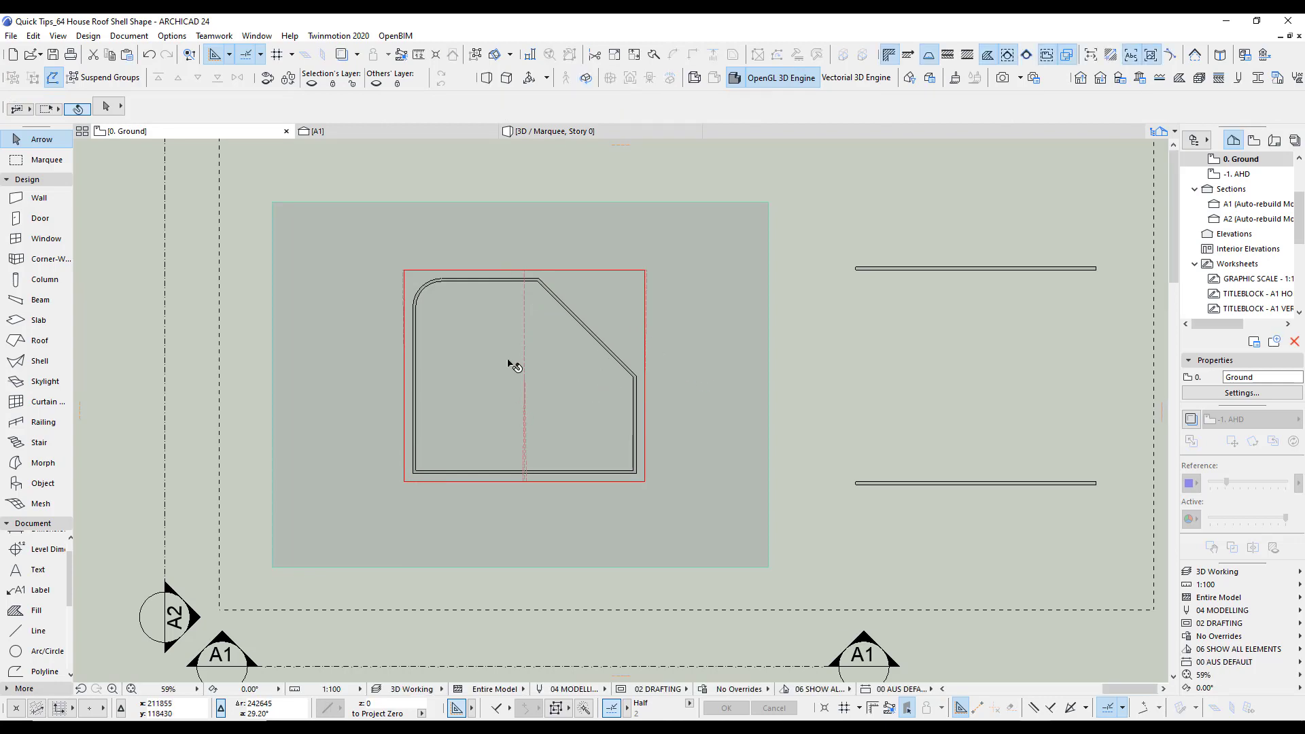
pyautogui.scroll(8, 679, 295)
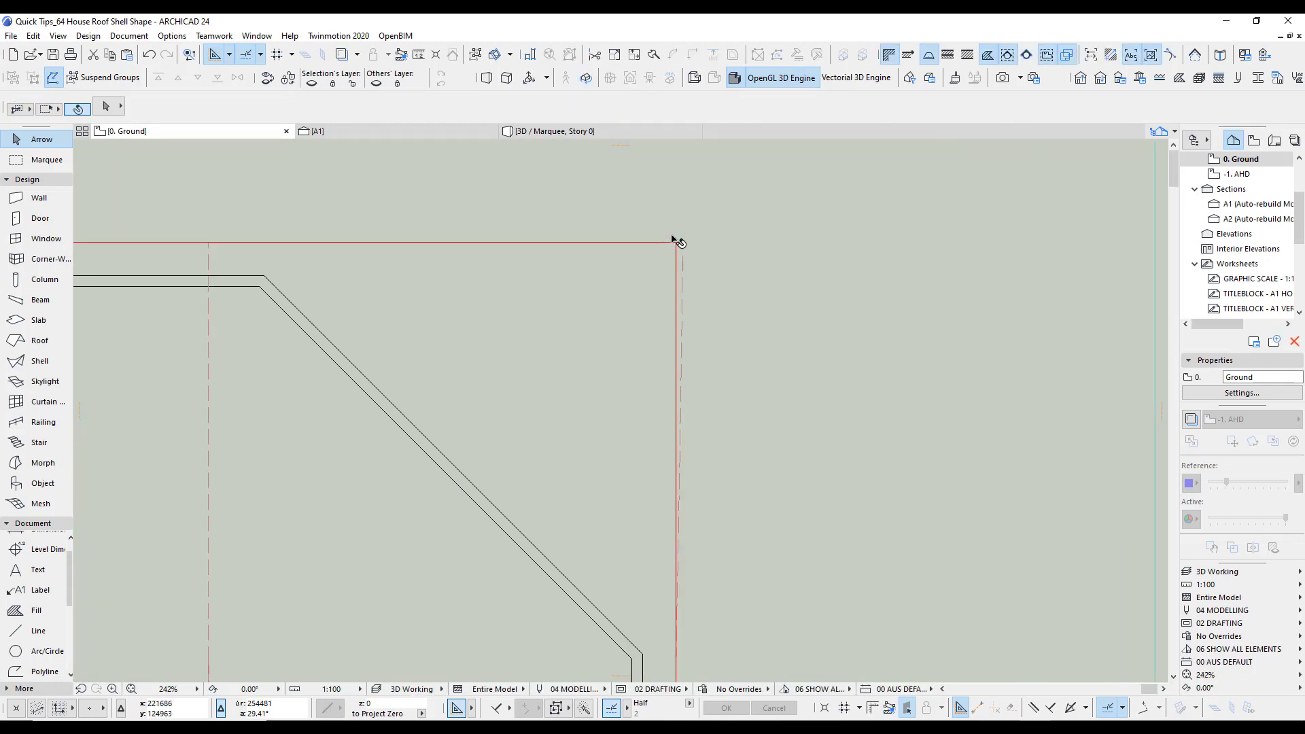
pyautogui.scroll(4, 673, 240)
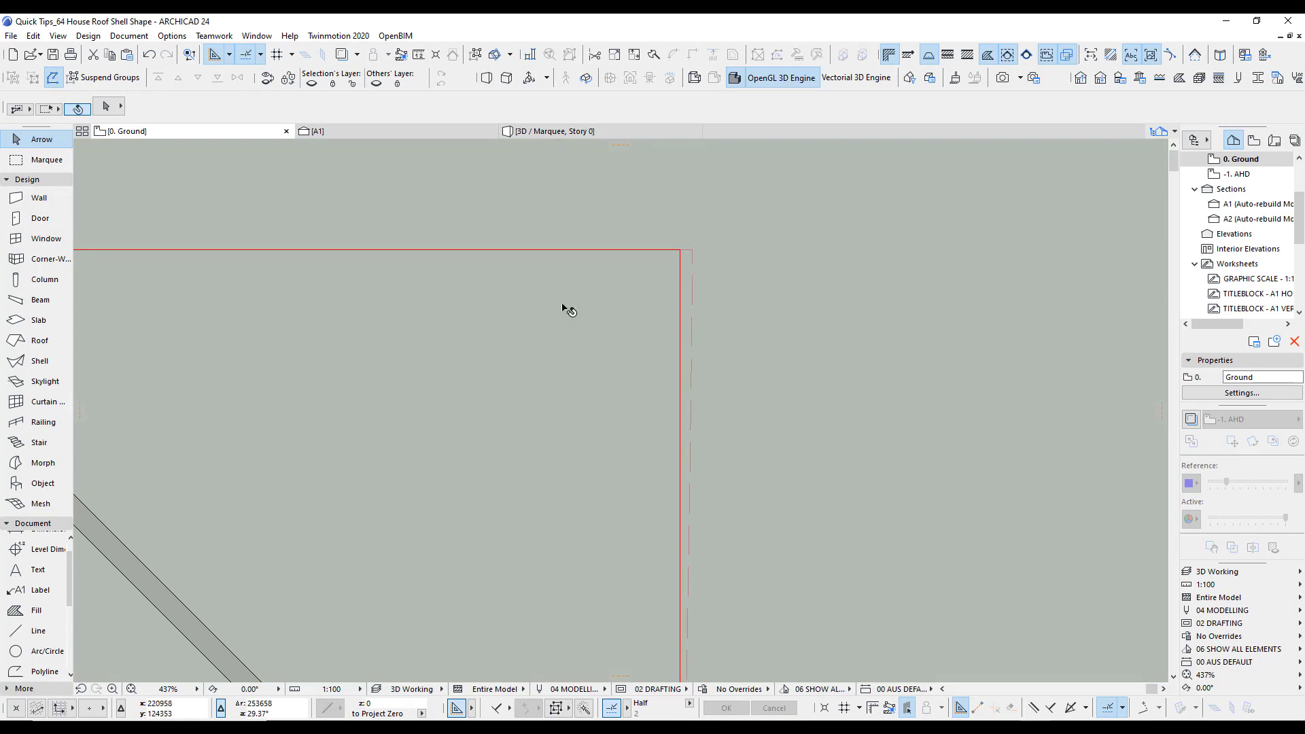
pyautogui.click(45, 671)
pyautogui.keyDown('shift'); pyautogui.click(681, 251); pyautogui.keyUp('shift')
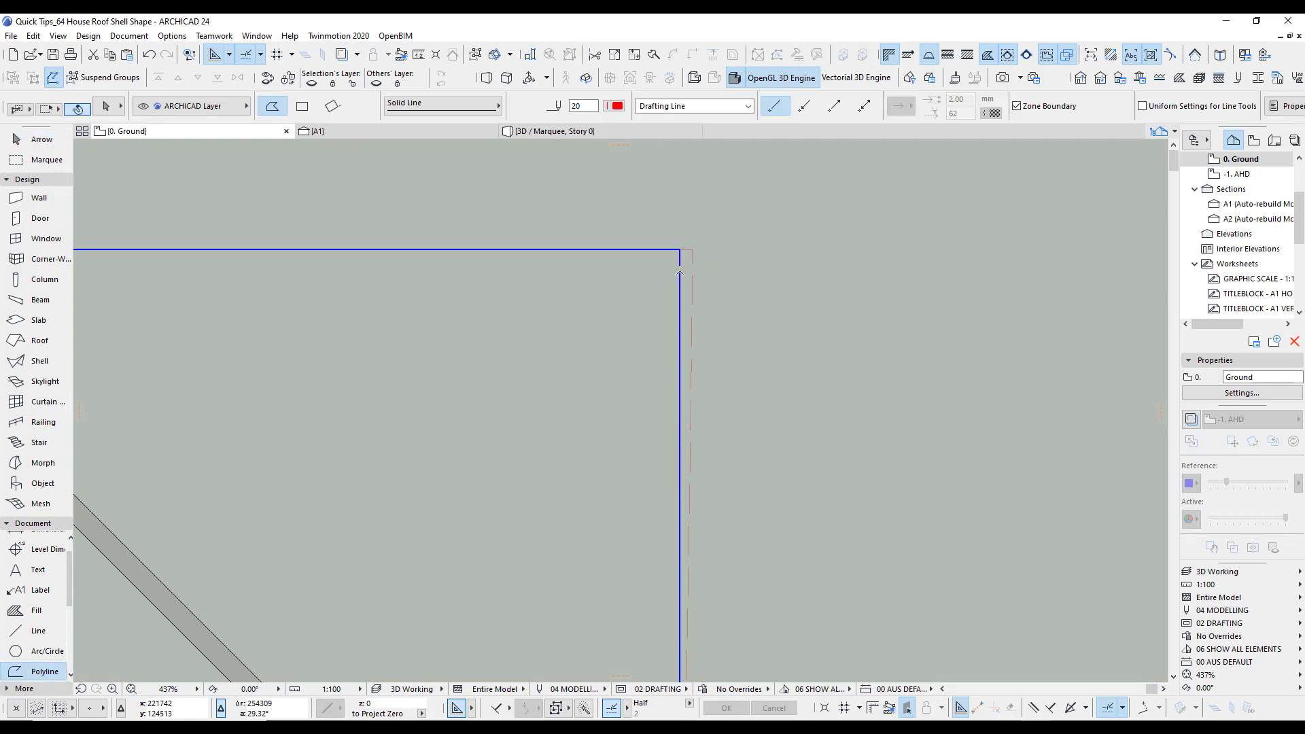
pyautogui.scroll(-9, 708, 267)
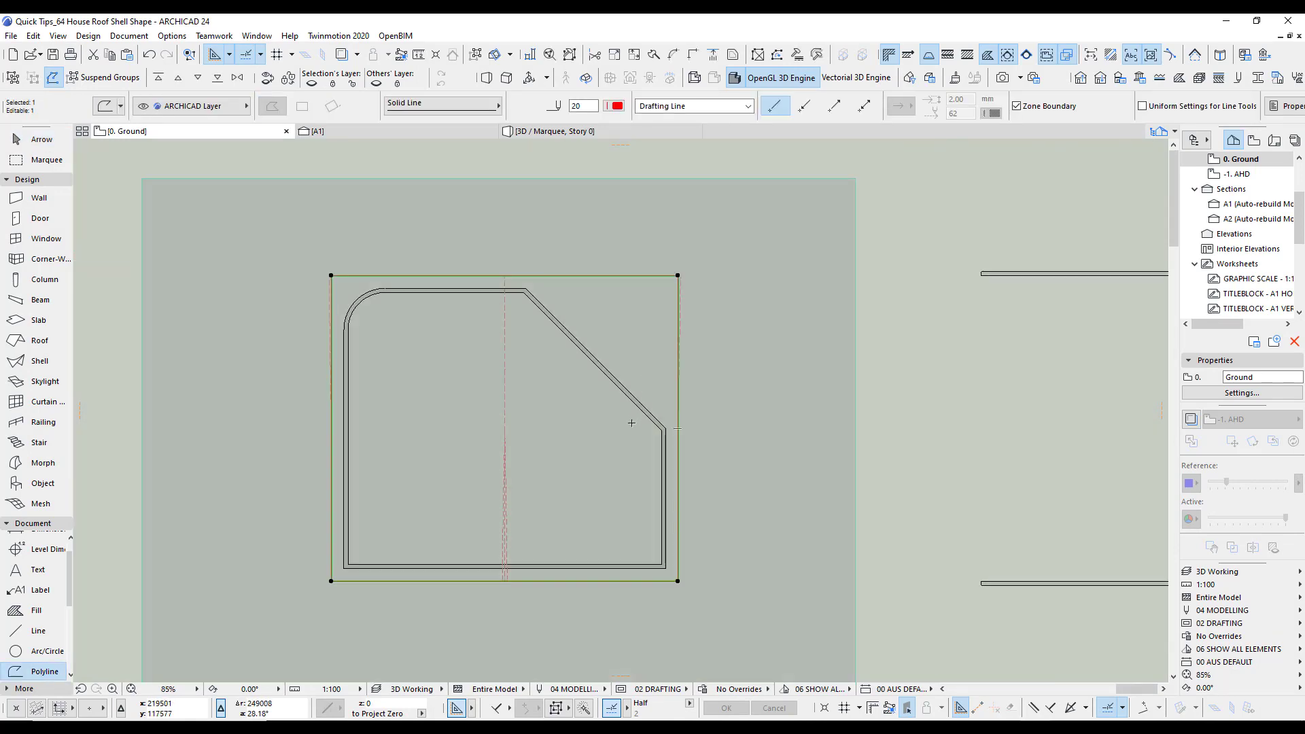
pyautogui.moveTo(632, 423); pyautogui.dragTo(615, 390, button='middle')
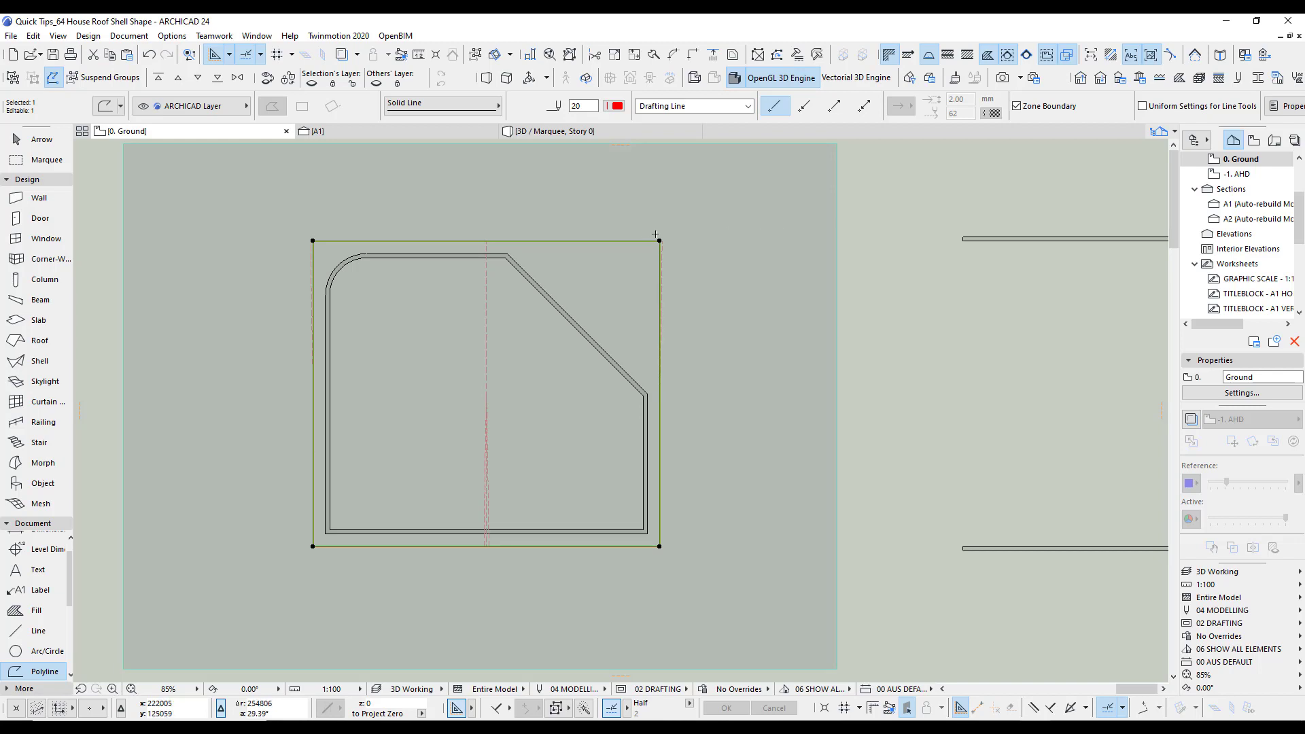
# Insert a node on the outline's top edge and pull the upper-right corner into a diagonal.
pyautogui.click(630, 240)
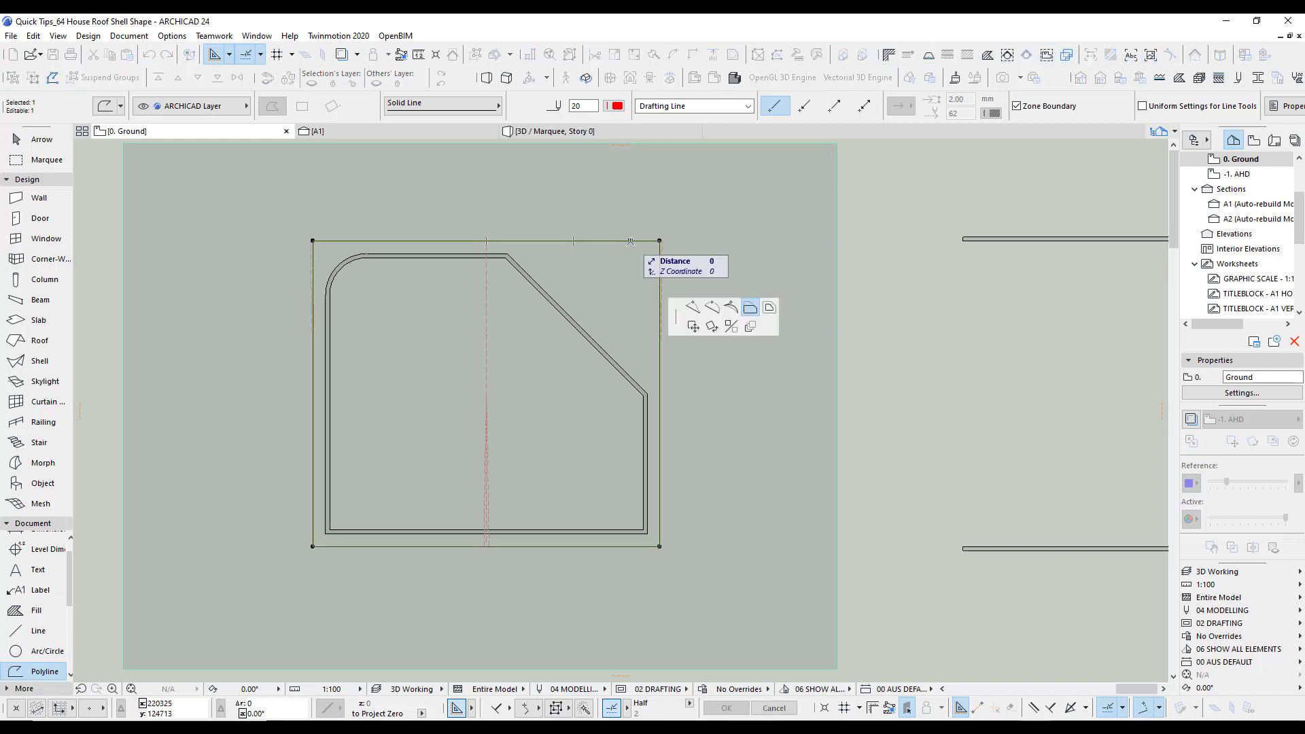
pyautogui.click(688, 300)
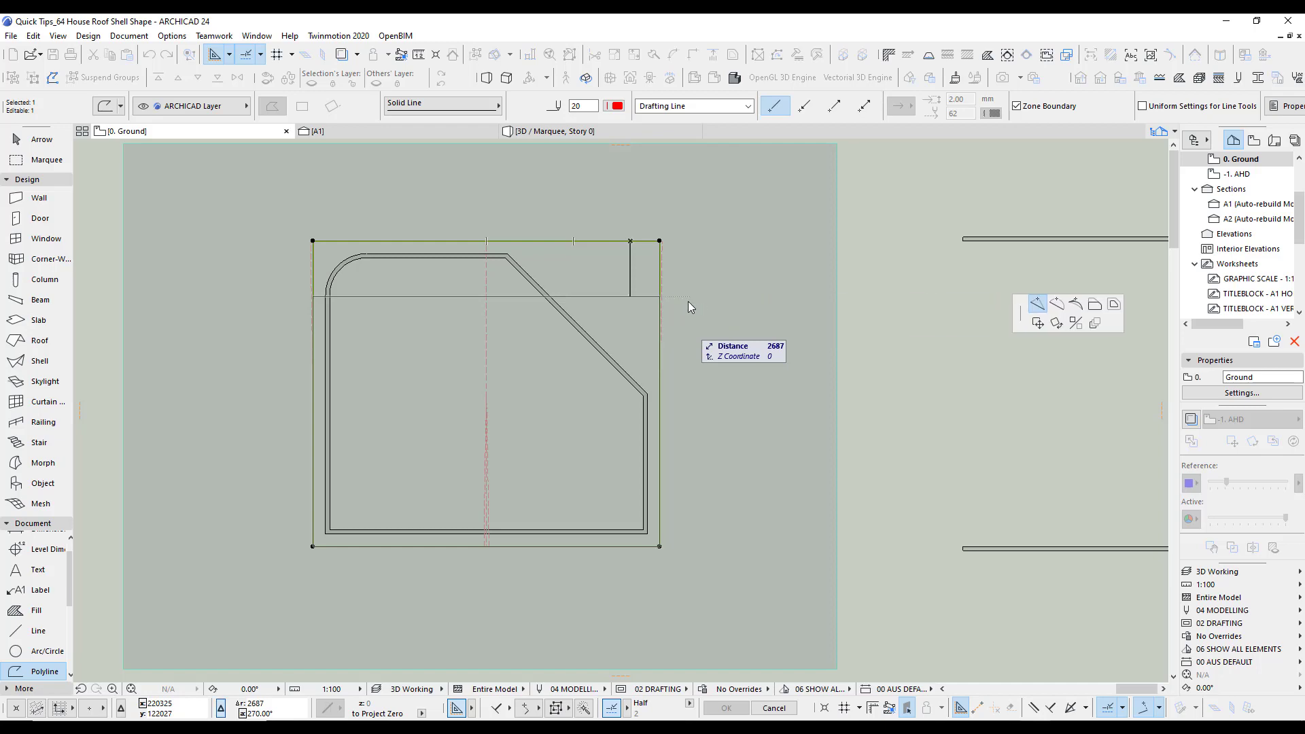
pyautogui.click(516, 240)
pyautogui.click(659, 240)
pyautogui.click(660, 385)
pyautogui.moveTo(518, 228); pyautogui.dragTo(530, 151, button='middle')
pyautogui.scroll(3, 498, 468)
# Pull the outline's bottom edge into a V point and check the result in 3D.
pyautogui.click(498, 468)
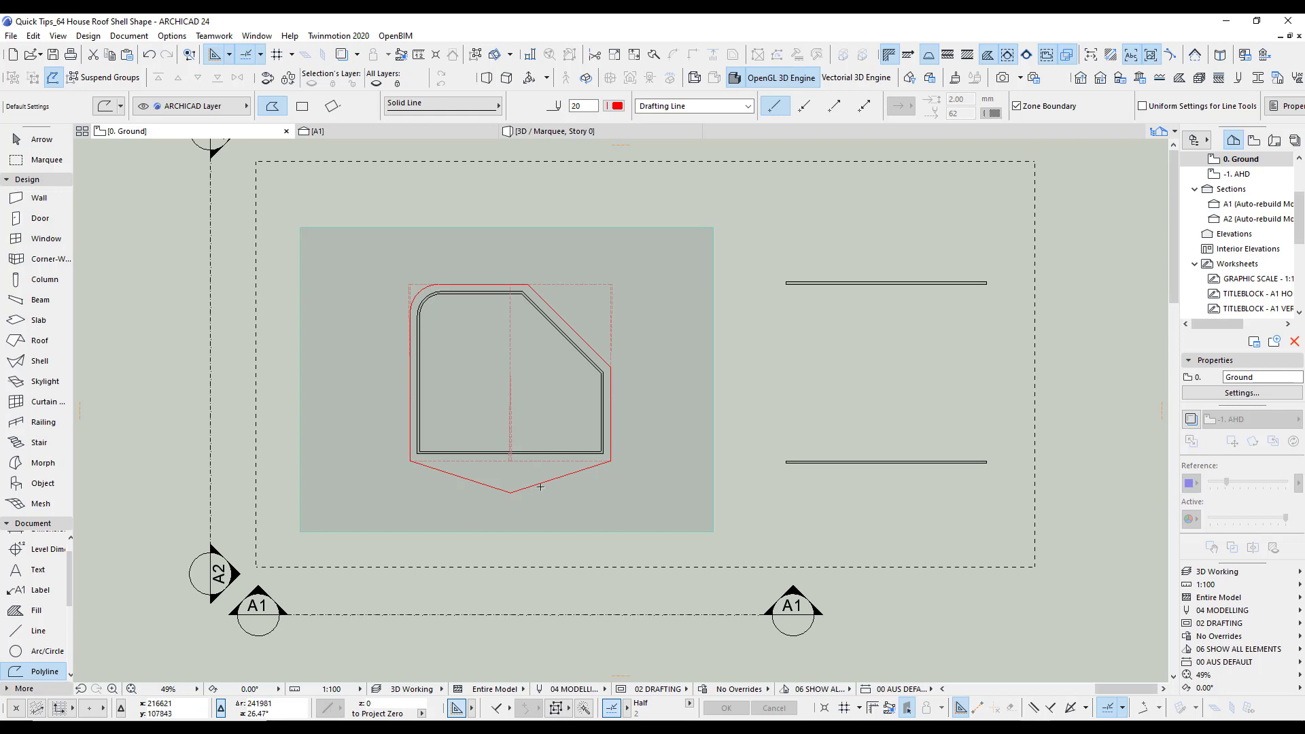
pyautogui.scroll(3, 525, 480)
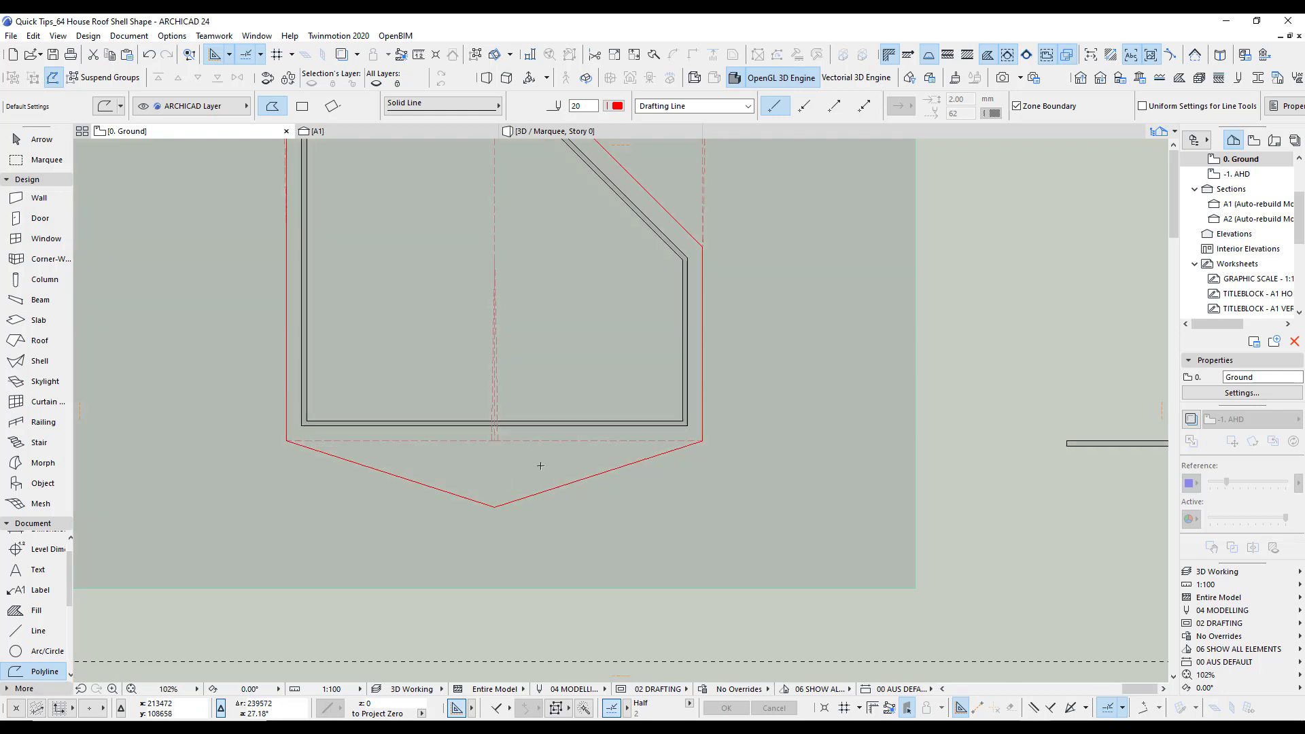
pyautogui.press('F3')
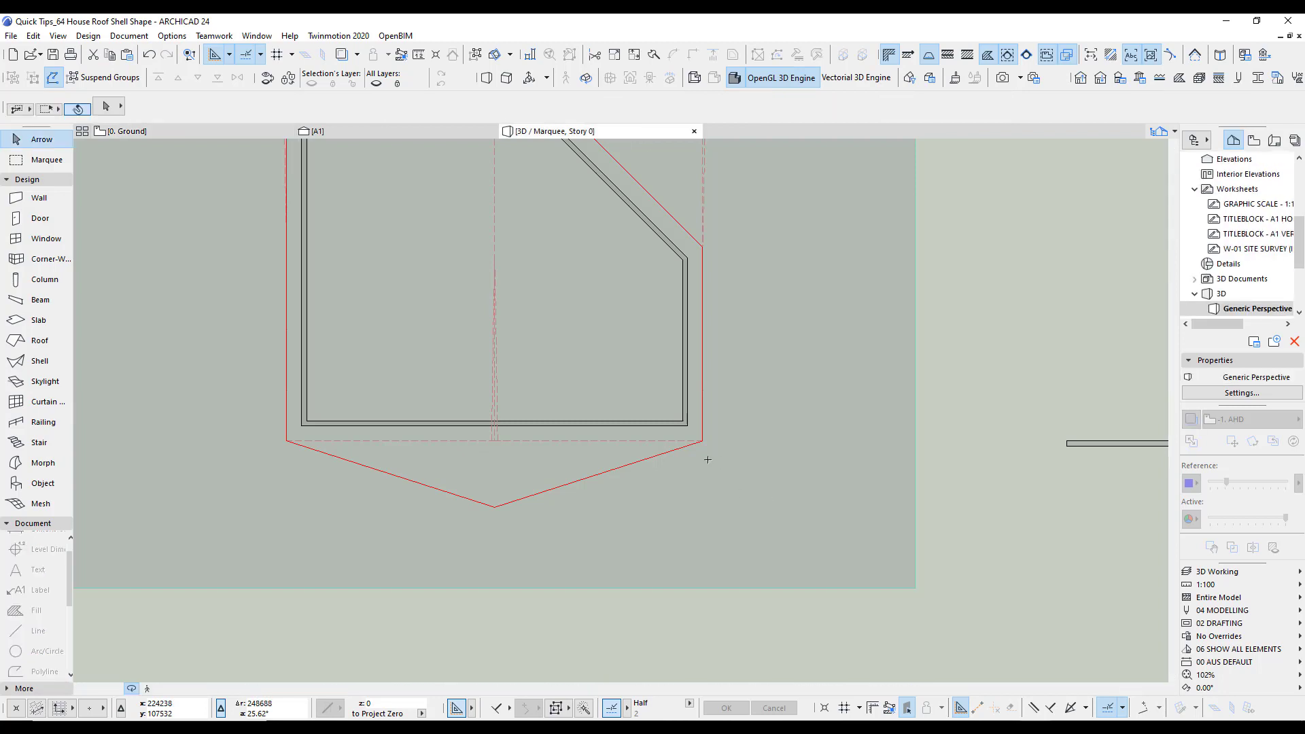
# Offset the right and left shells' bottom edges down to one common line in plan.
pyautogui.keyDown('shift'); pyautogui.moveTo(620, 411); pyautogui.dragTo(766, 336, button='middle'); pyautogui.keyUp('shift')
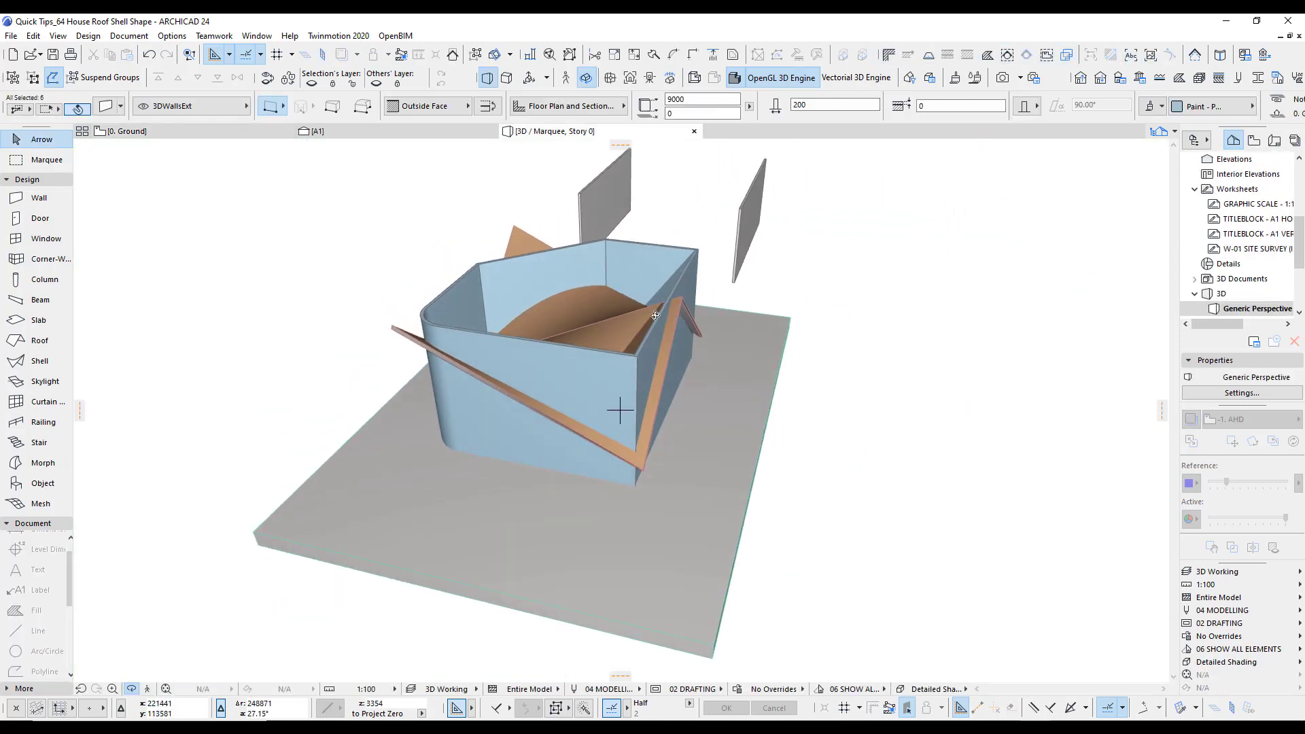
pyautogui.keyDown('shift'); pyautogui.moveTo(708, 388); pyautogui.dragTo(598, 365, button='middle'); pyautogui.keyUp('shift')
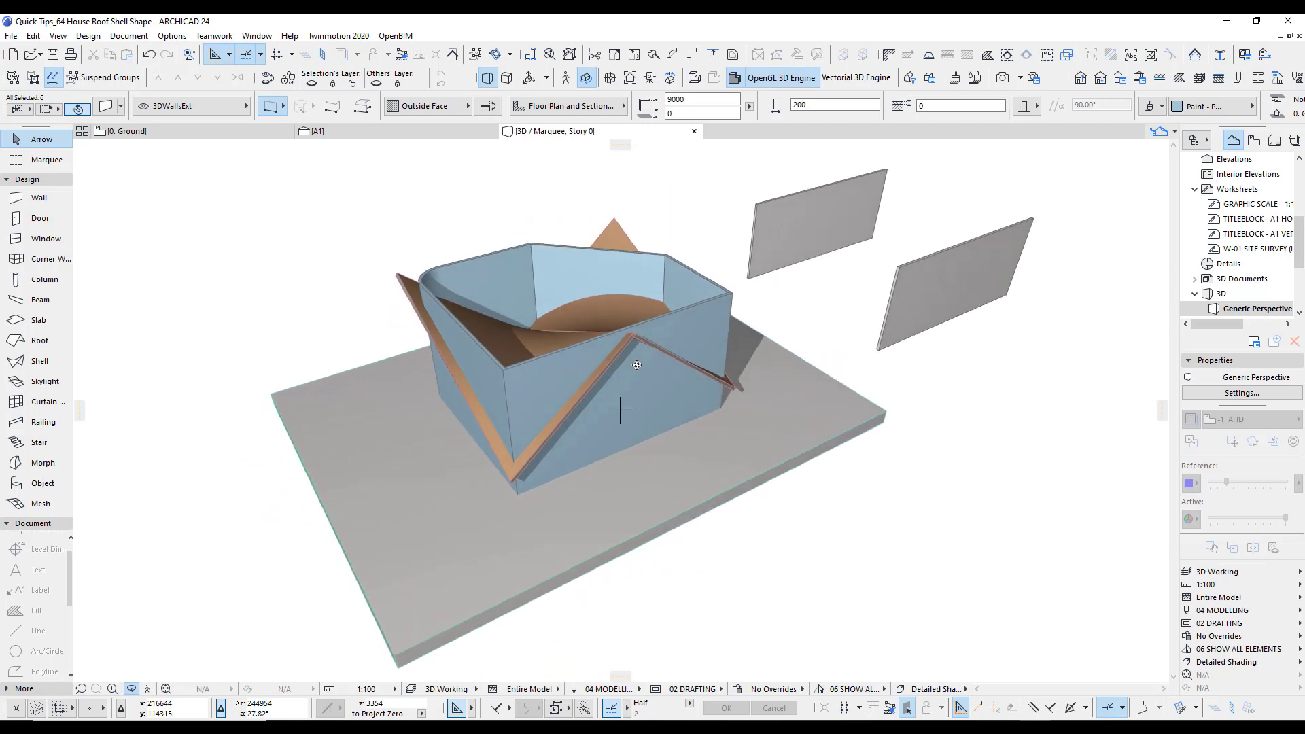
pyautogui.press('F2')
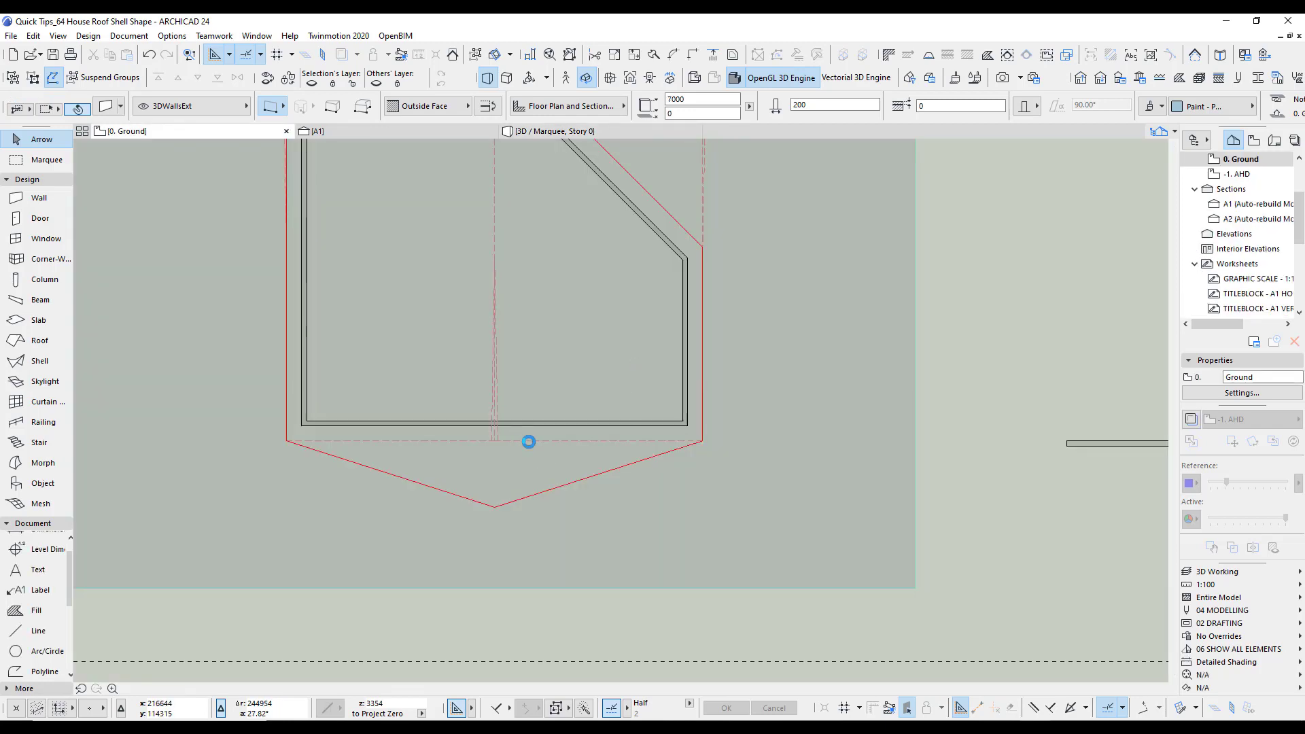
pyautogui.click(541, 442)
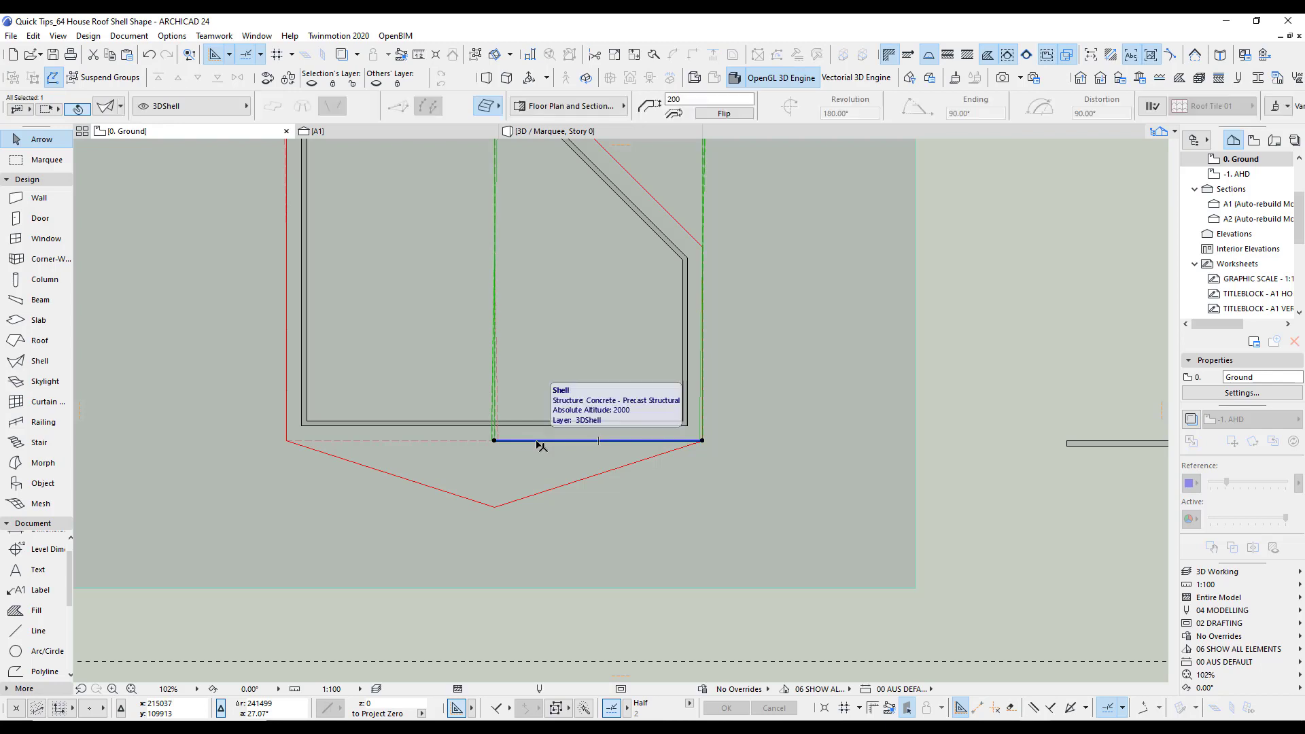
pyautogui.click(703, 441)
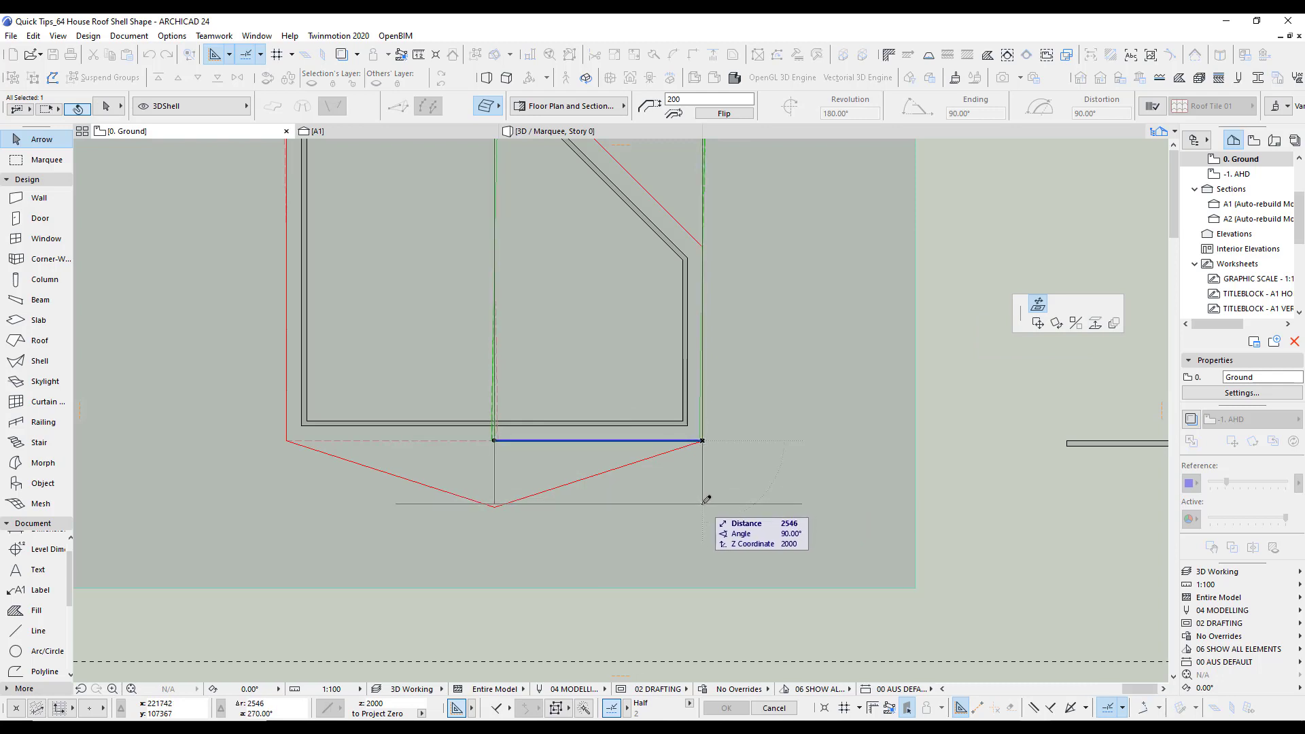
pyautogui.click(705, 527)
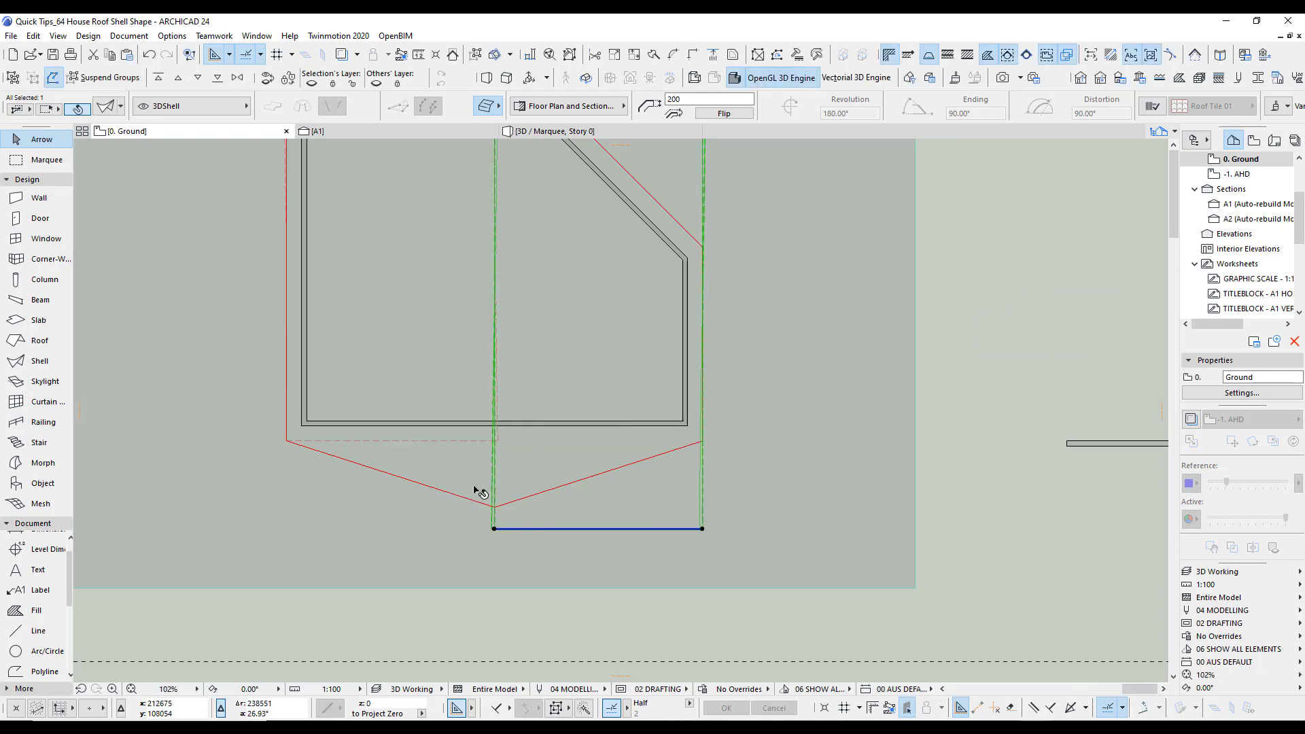
pyautogui.click(285, 442)
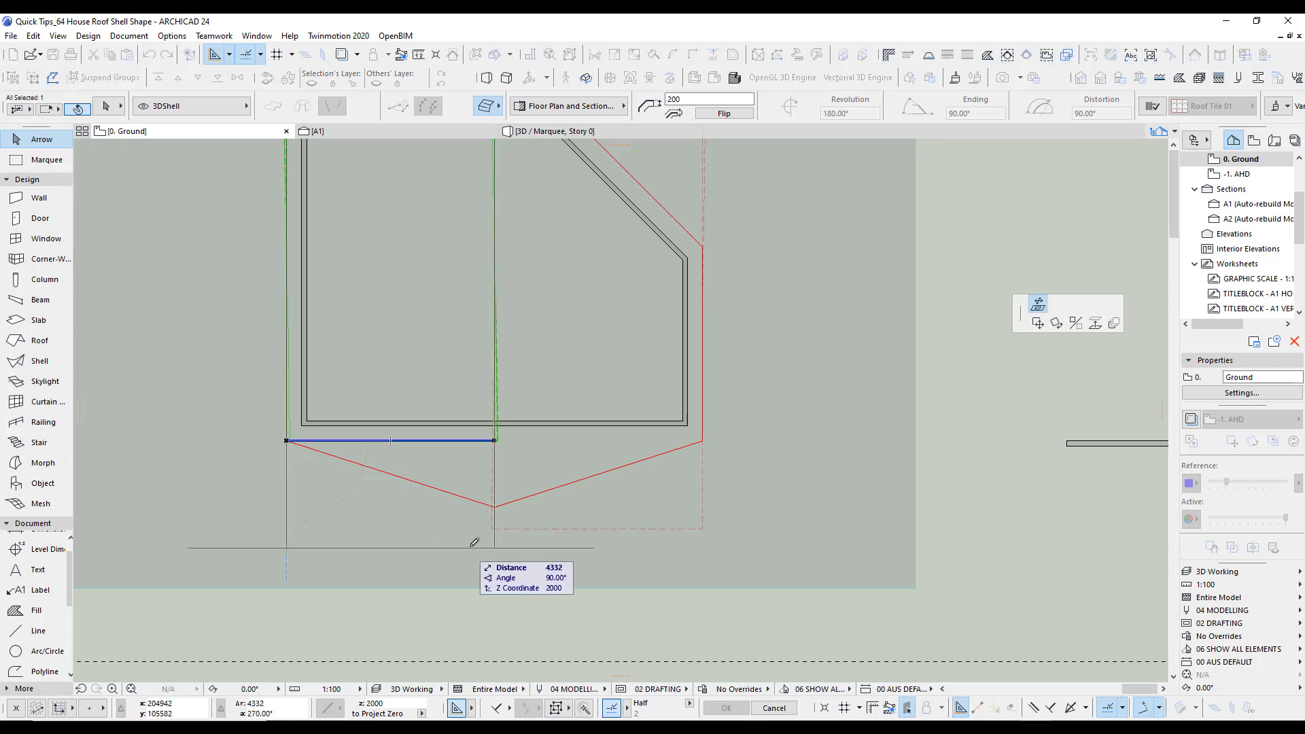
pyautogui.click(495, 528)
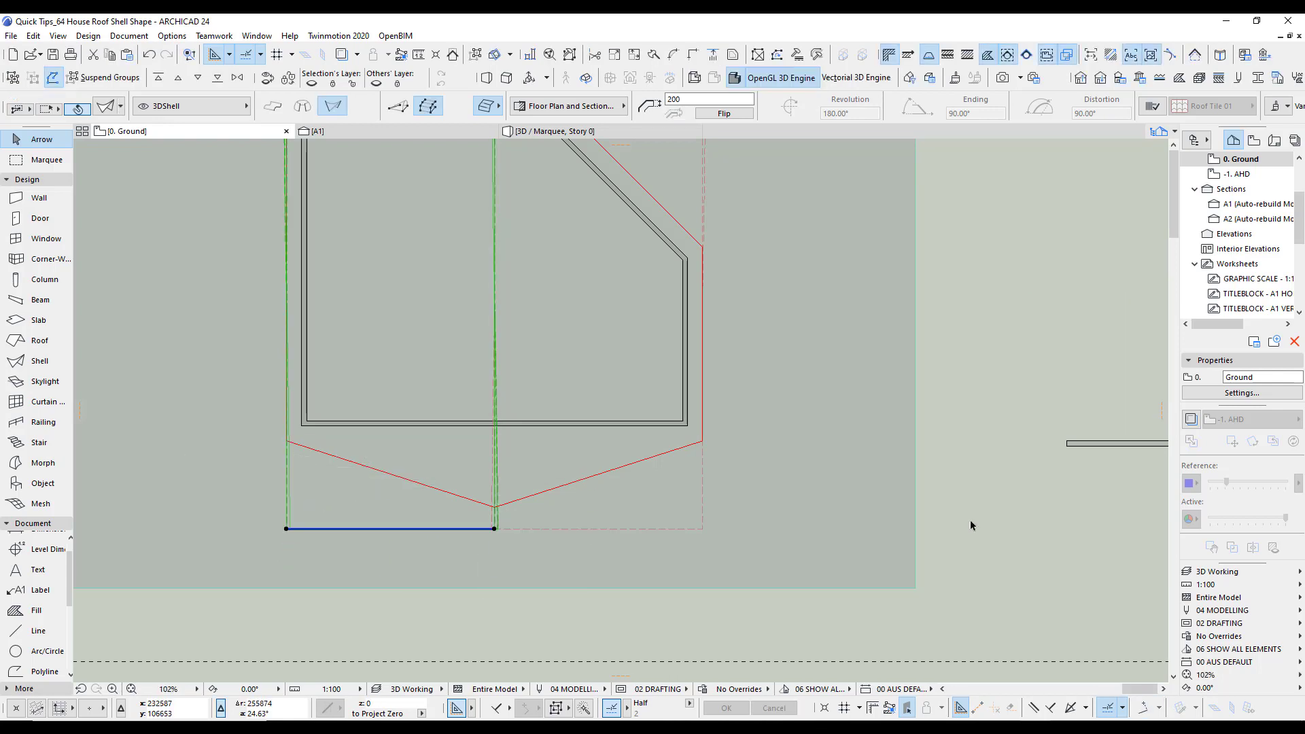
# Check the extended shells in 3D, then select both shell halves in plan for their context menu.
pyautogui.press('F3')
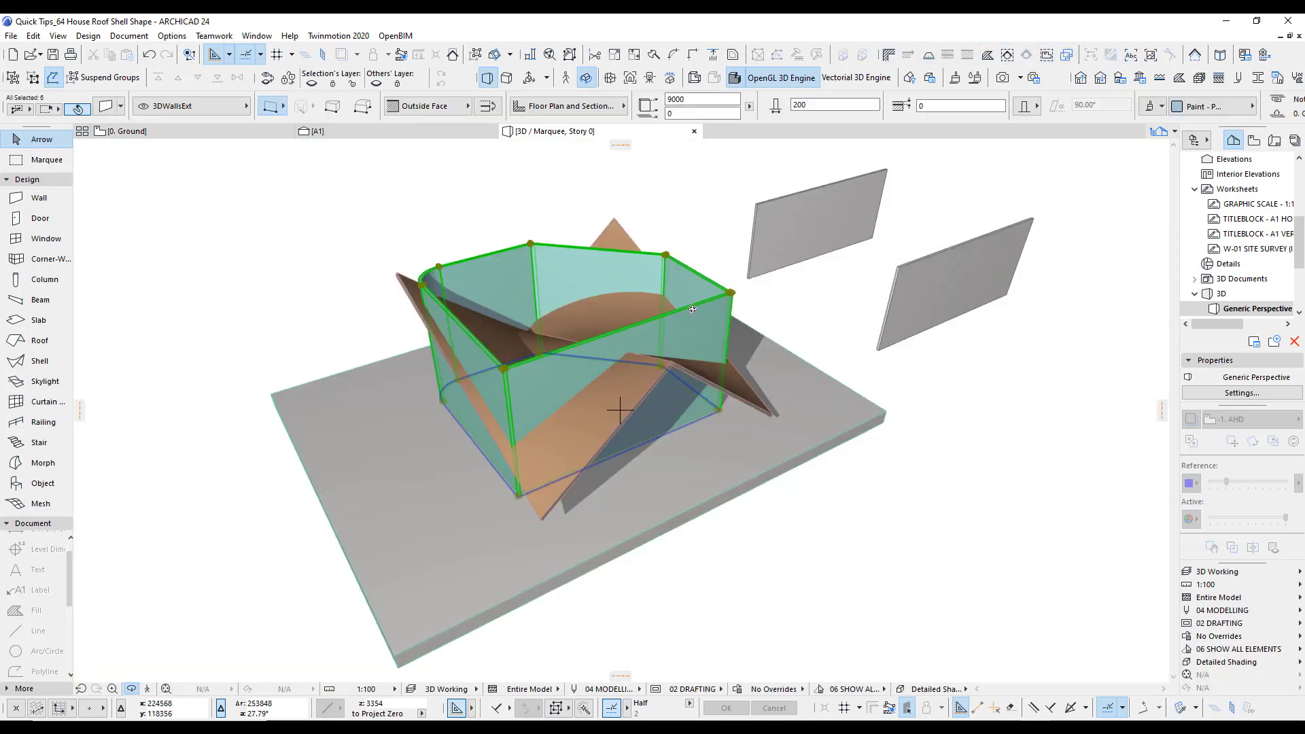
pyautogui.moveTo(510, 315); pyautogui.dragTo(536, 330)
pyautogui.press('F2')
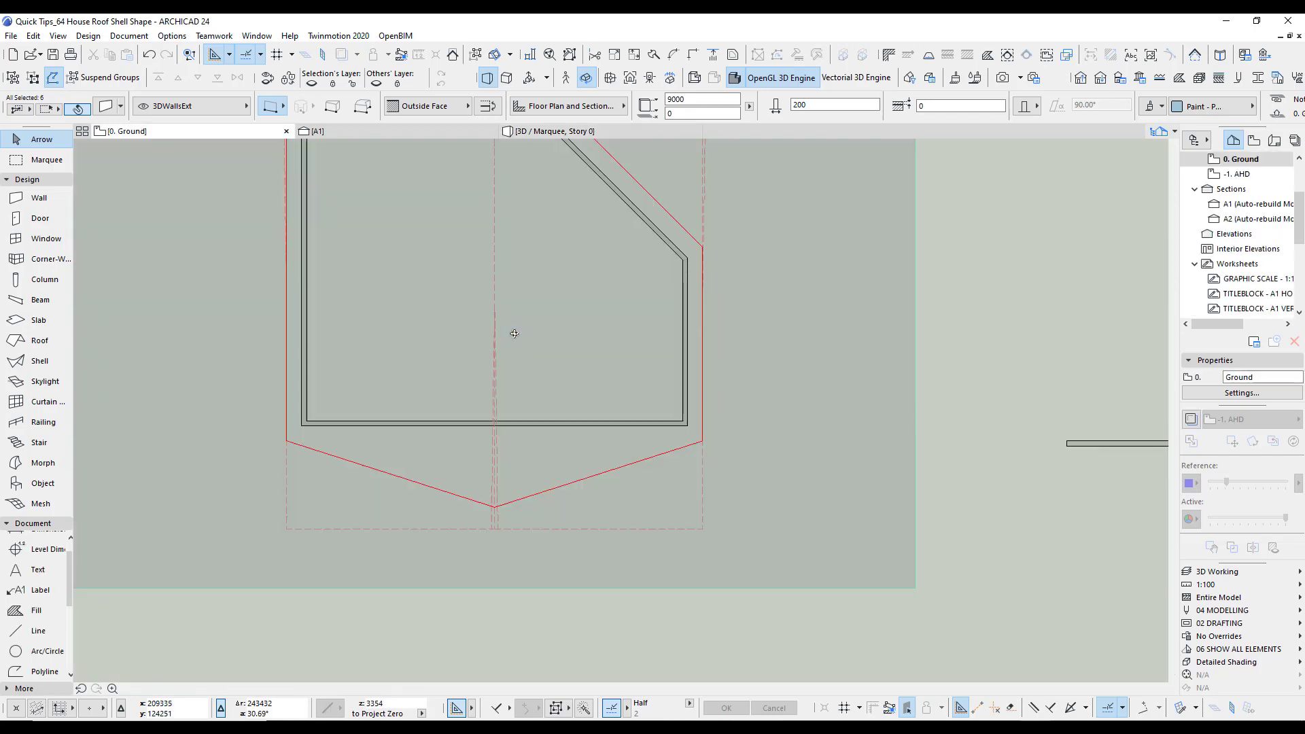
pyautogui.click(687, 529)
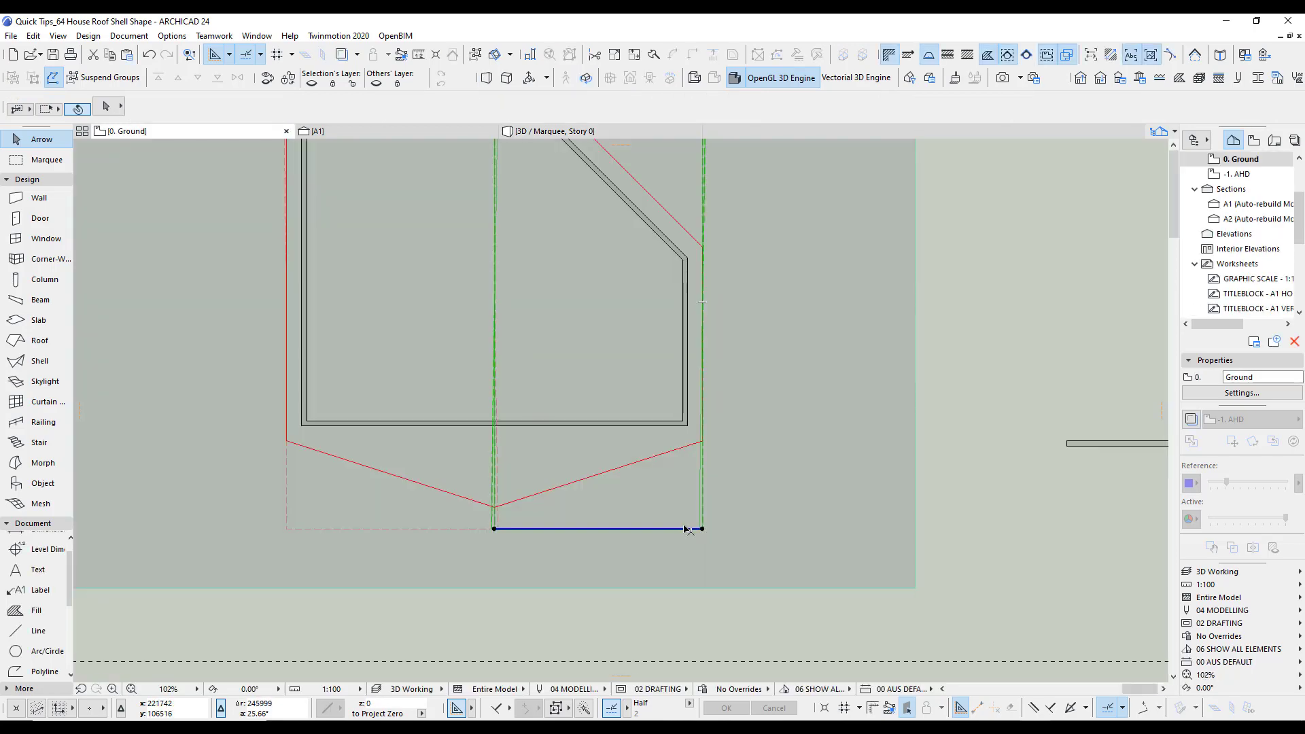
pyautogui.keyDown('shift'); pyautogui.click(436, 530); pyautogui.keyUp('shift')
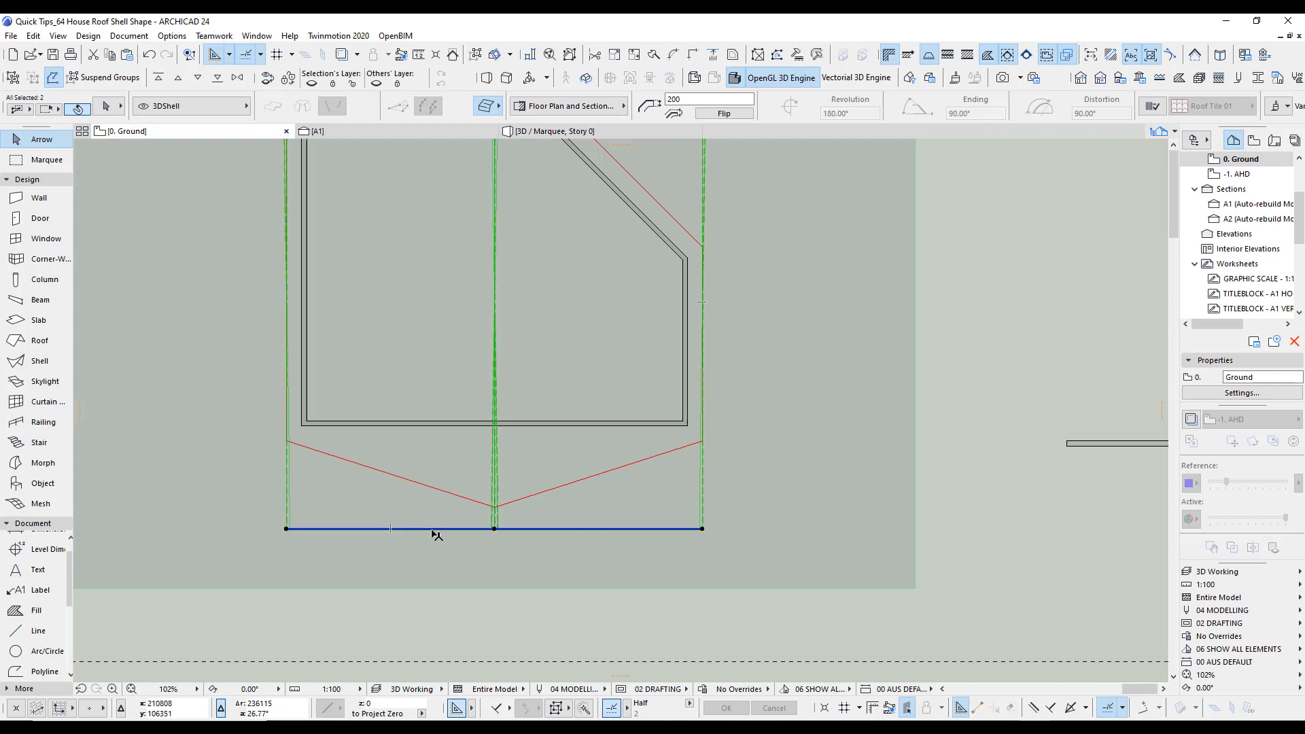
pyautogui.rightClick(941, 386)
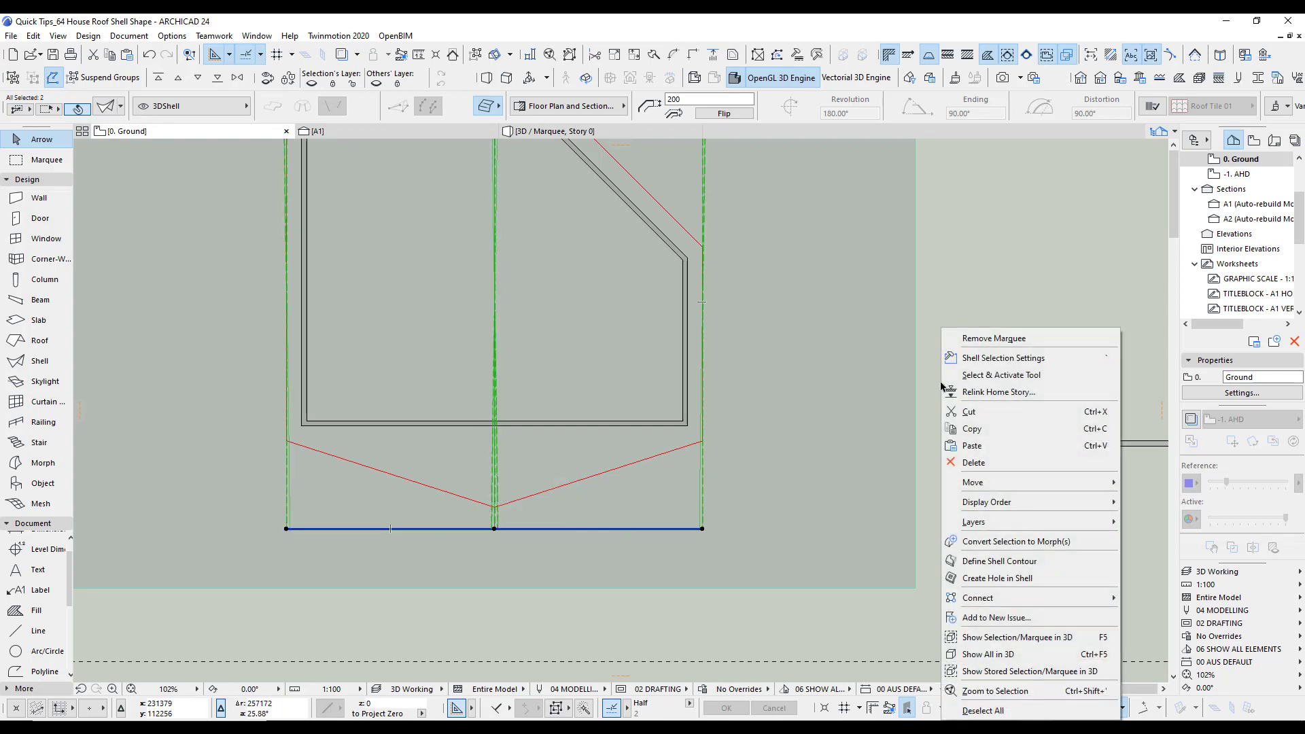
# Define the shells' contour by tracing the red roof outline, then view them in 3D.
pyautogui.click(988, 562)
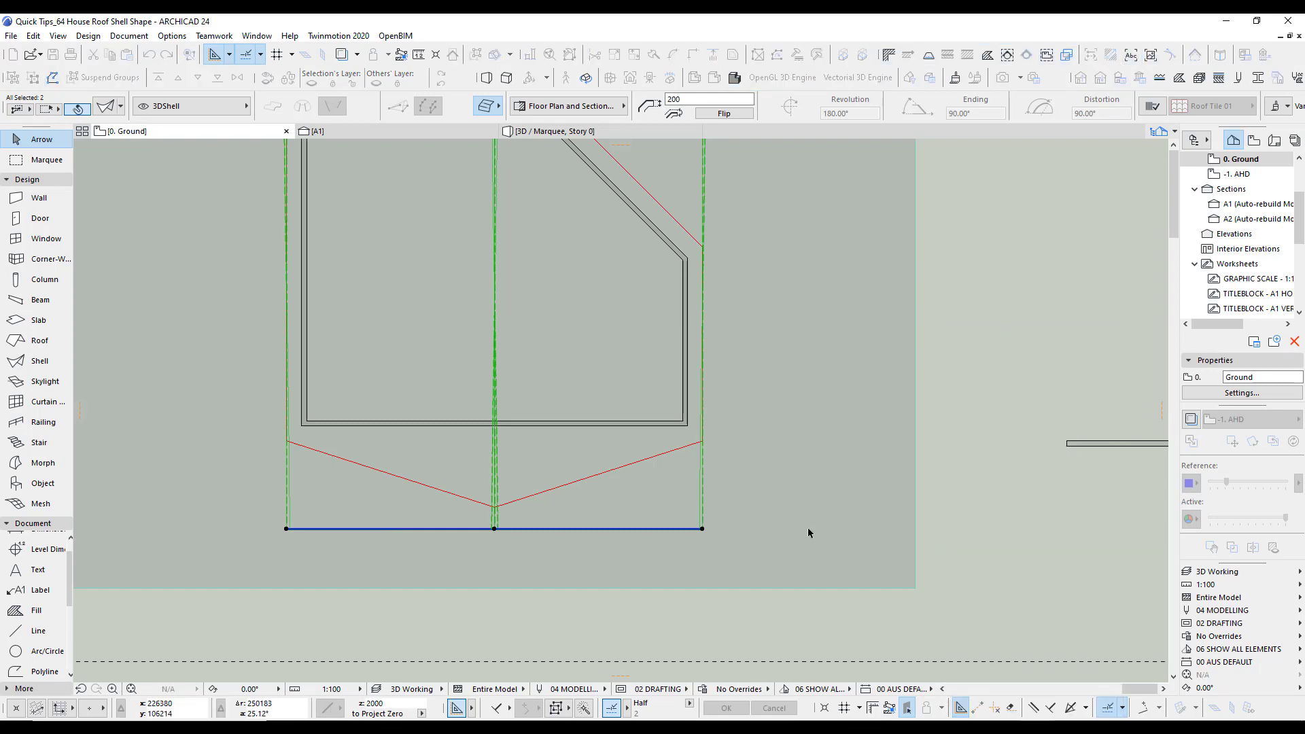
pyautogui.click(617, 469)
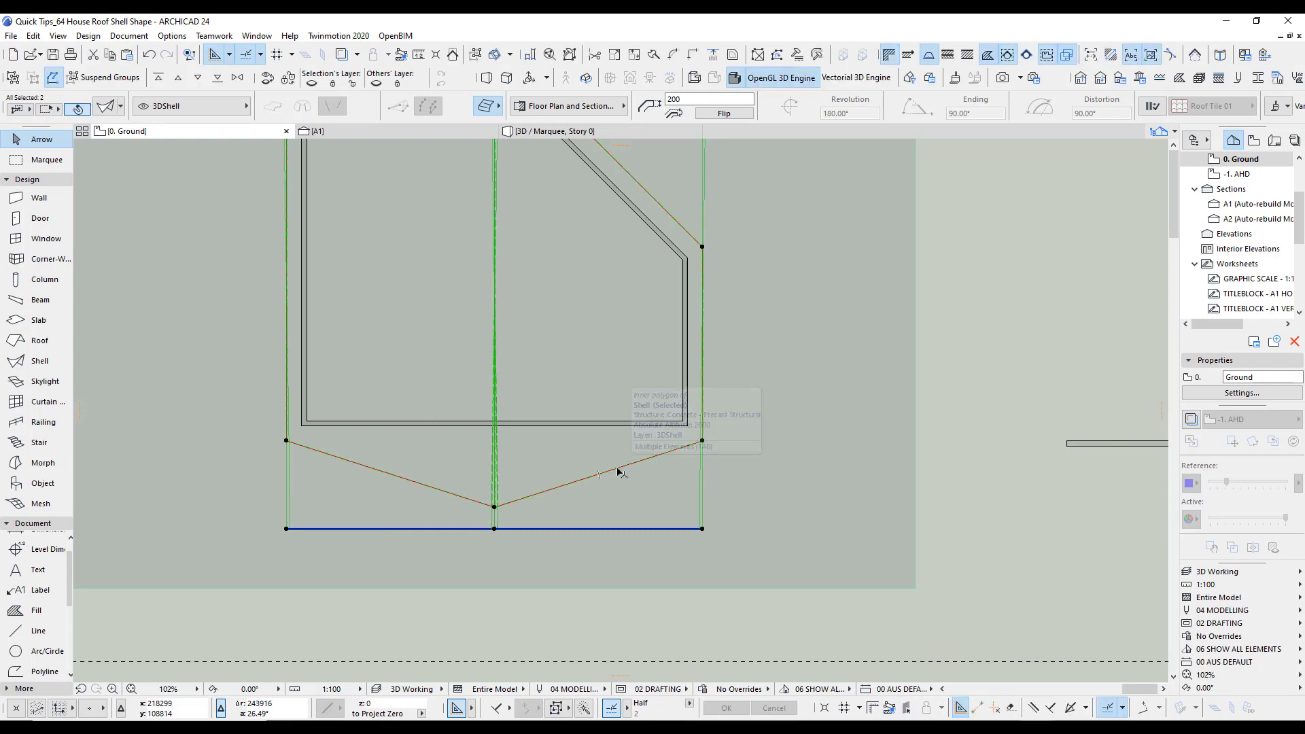
pyautogui.scroll(-3, 547, 529)
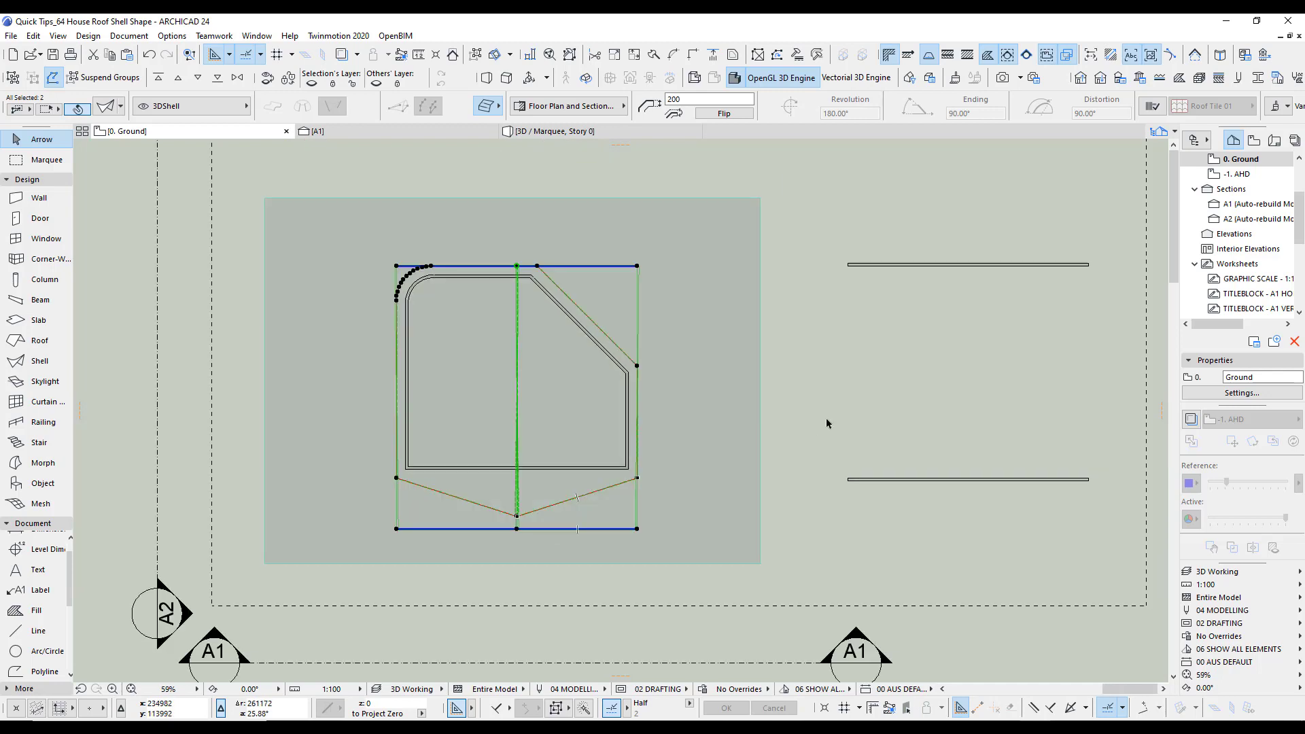
pyautogui.press('F3')
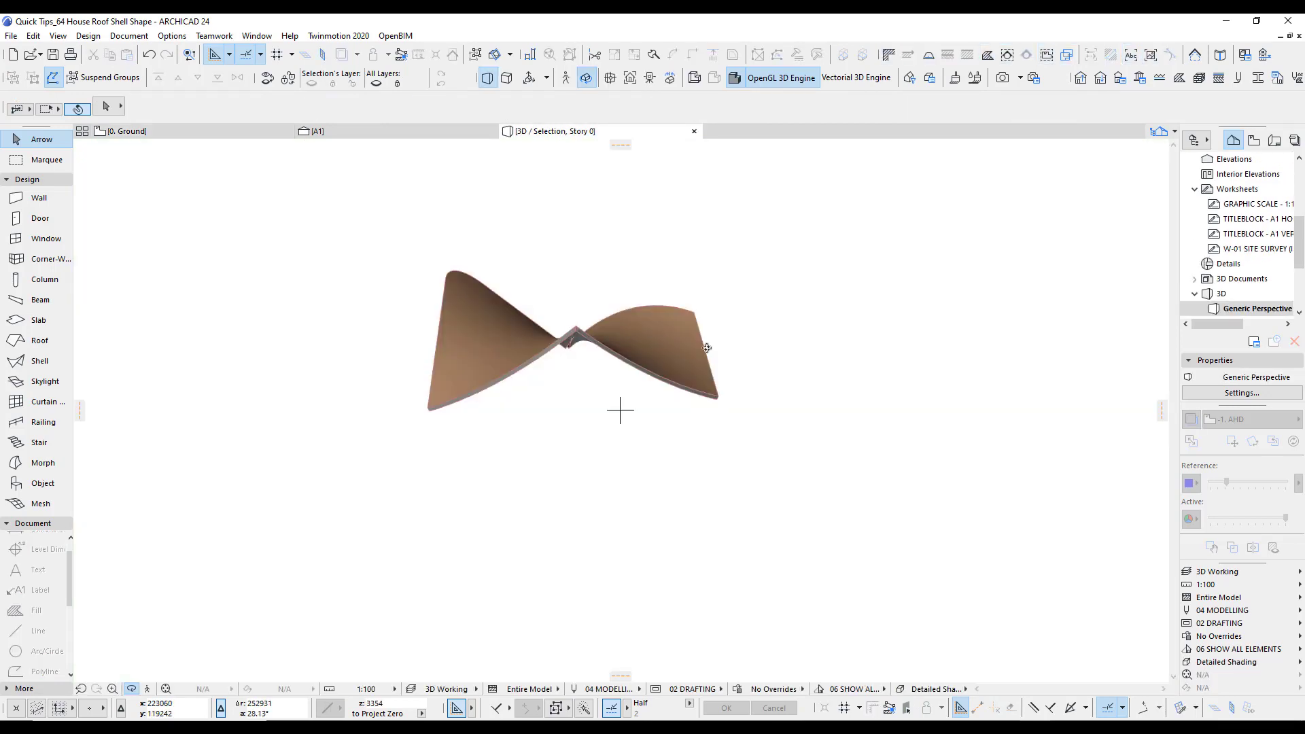
# Orbit and pan around the house in 3D, then marquee-select the walls and shell together.
pyautogui.press('F2')
pyautogui.press('F3')
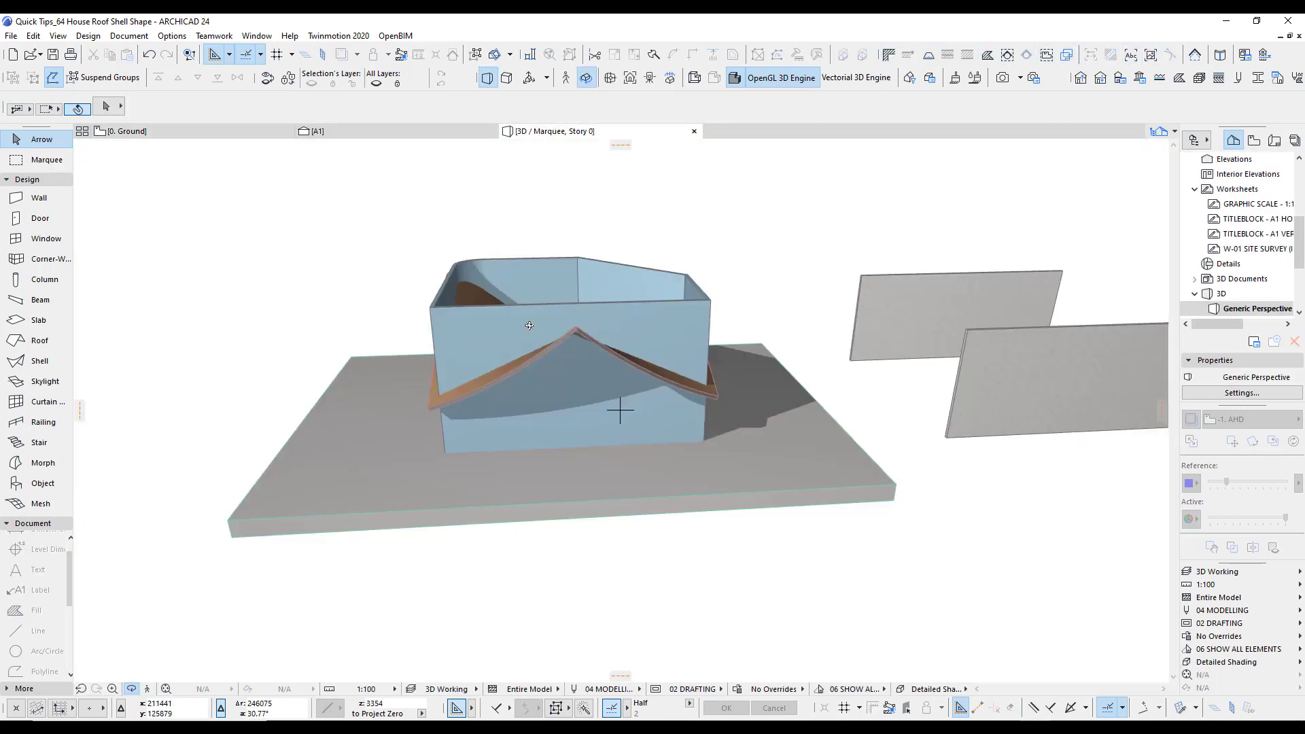
pyautogui.keyDown('shift'); pyautogui.moveTo(526, 325); pyautogui.dragTo(575, 478, button='middle'); pyautogui.keyUp('shift')
pyautogui.moveTo(575, 479); pyautogui.dragTo(596, 478)
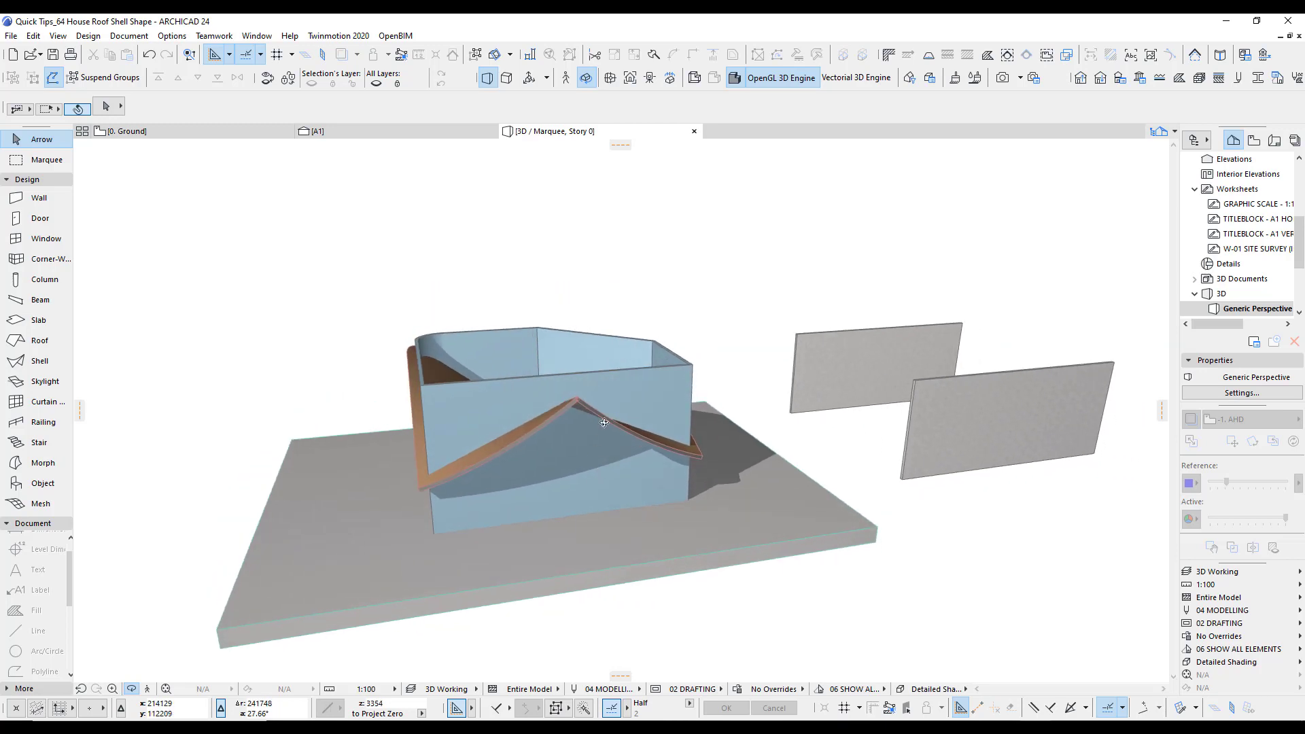
pyautogui.scroll(2, 608, 406)
pyautogui.moveTo(612, 392); pyautogui.dragTo(668, 391, button='middle')
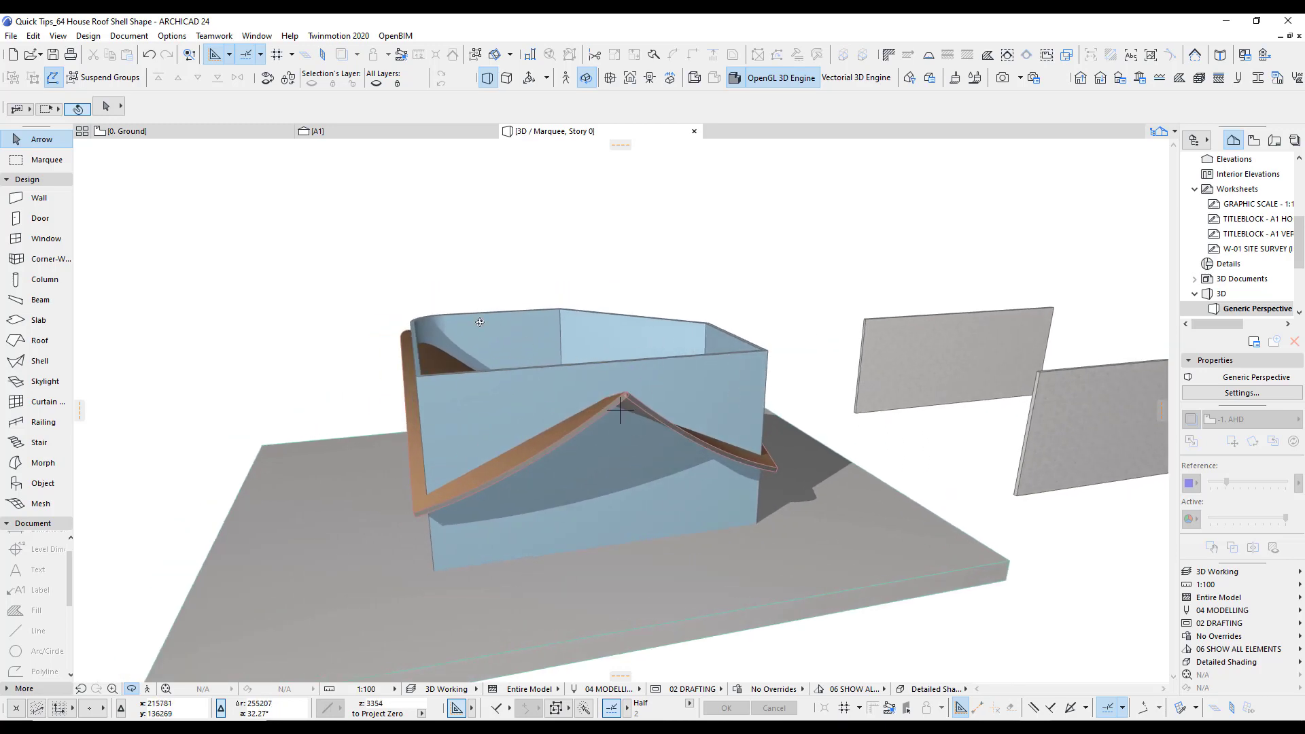
pyautogui.moveTo(410, 442); pyautogui.dragTo(493, 402)
pyautogui.moveTo(631, 413); pyautogui.dragTo(596, 388, button='middle')
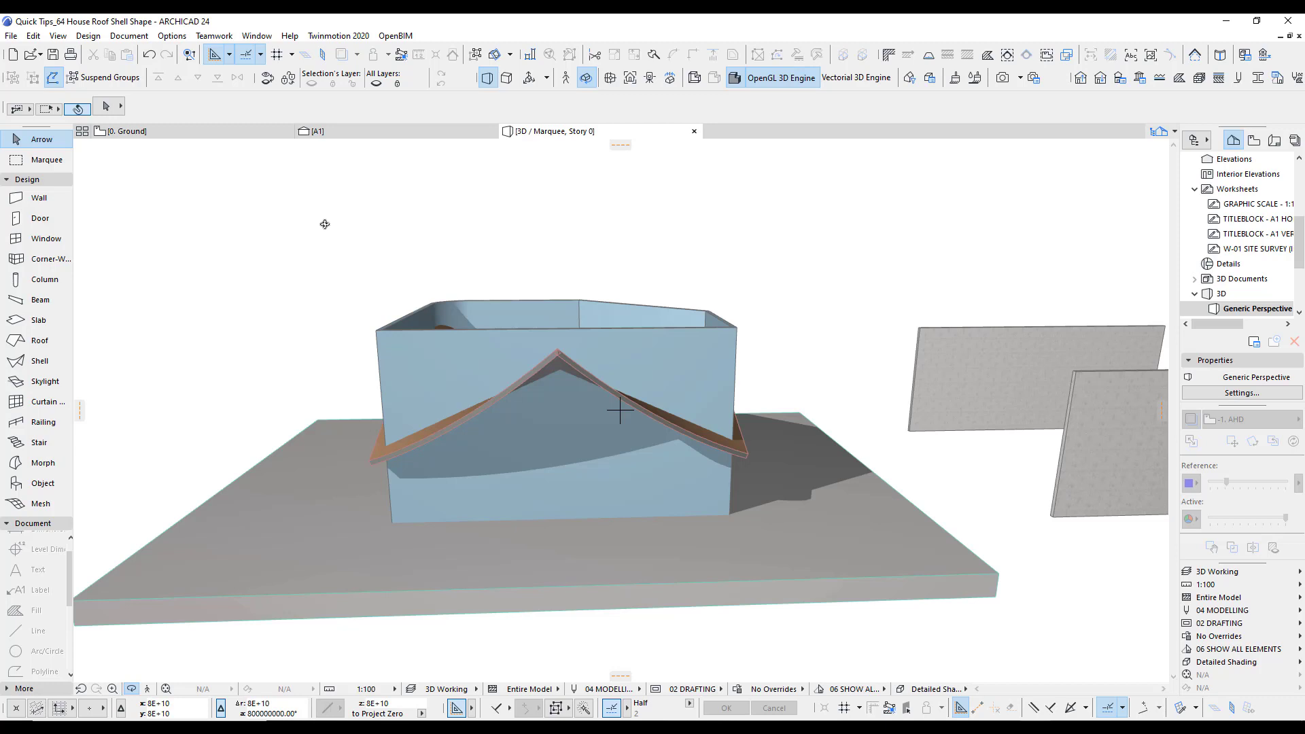
pyautogui.moveTo(318, 225); pyautogui.dragTo(800, 389)
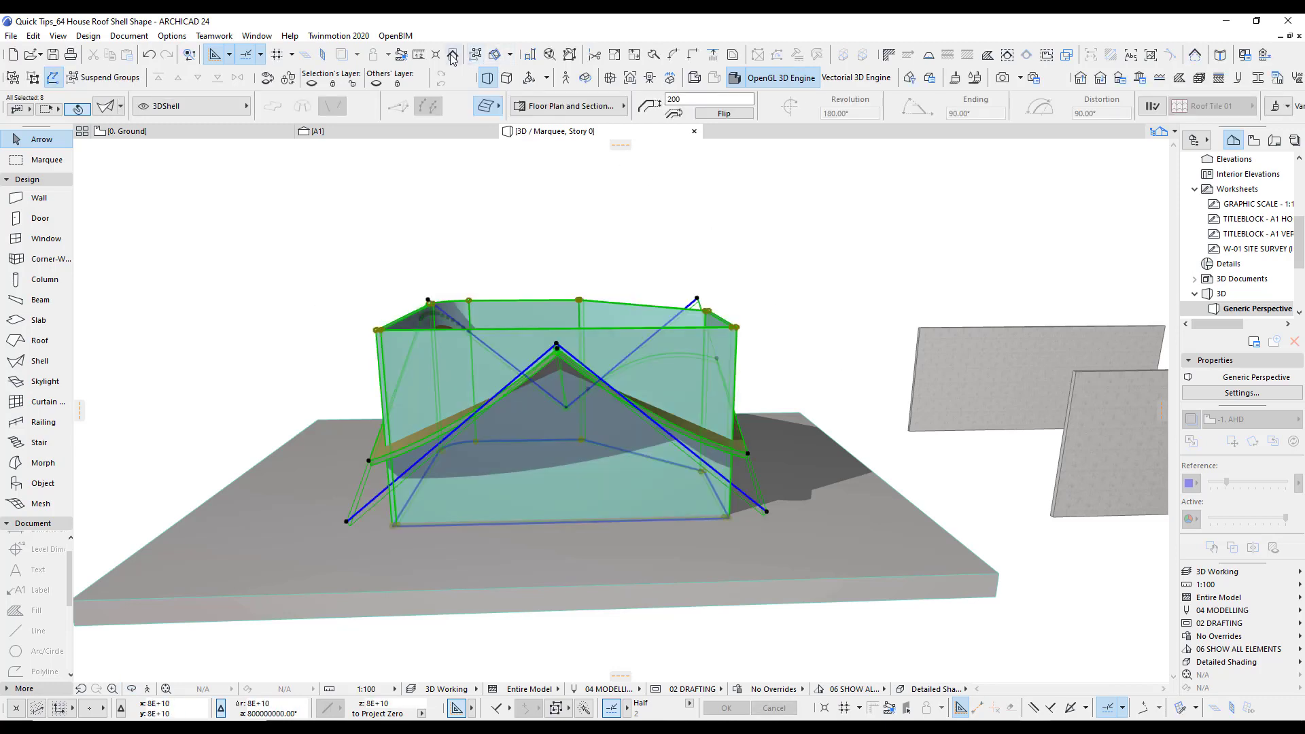
# Trim the selected walls to the shell from the current selection, then orbit and zoom to inspect.
pyautogui.click(453, 57)
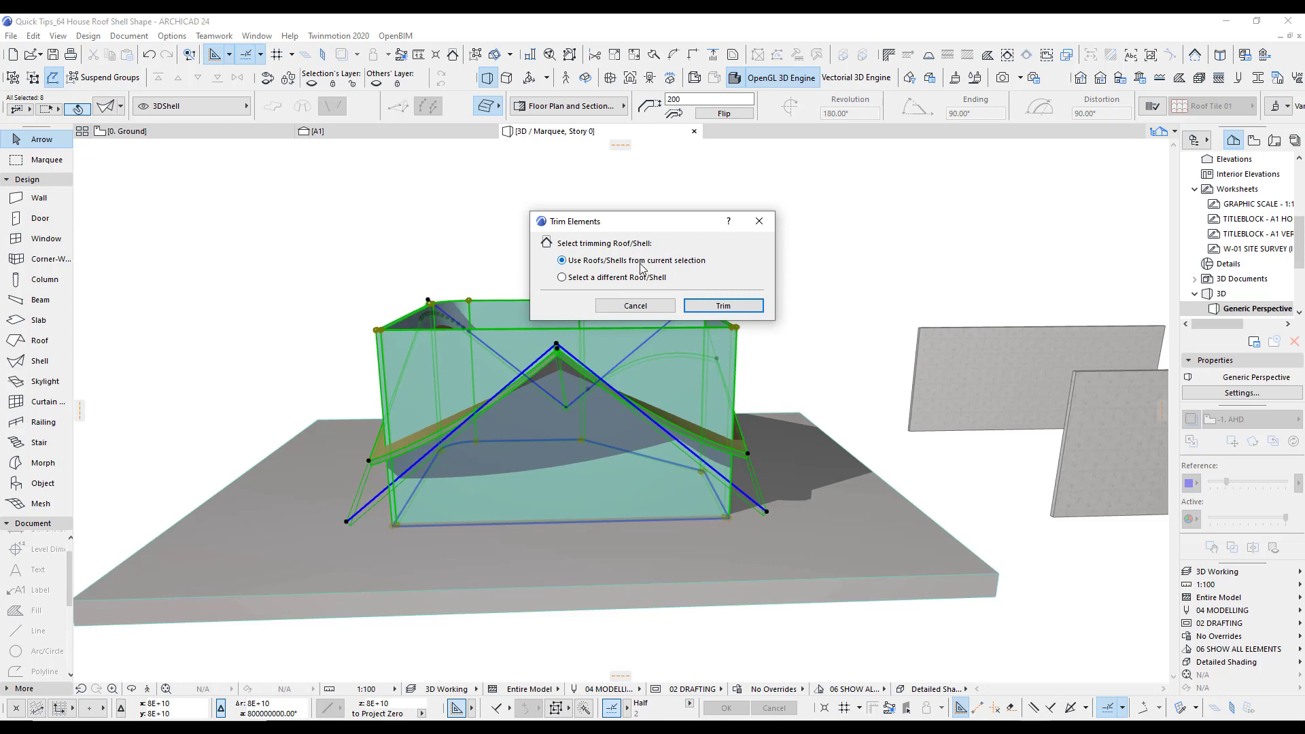
pyautogui.click(719, 308)
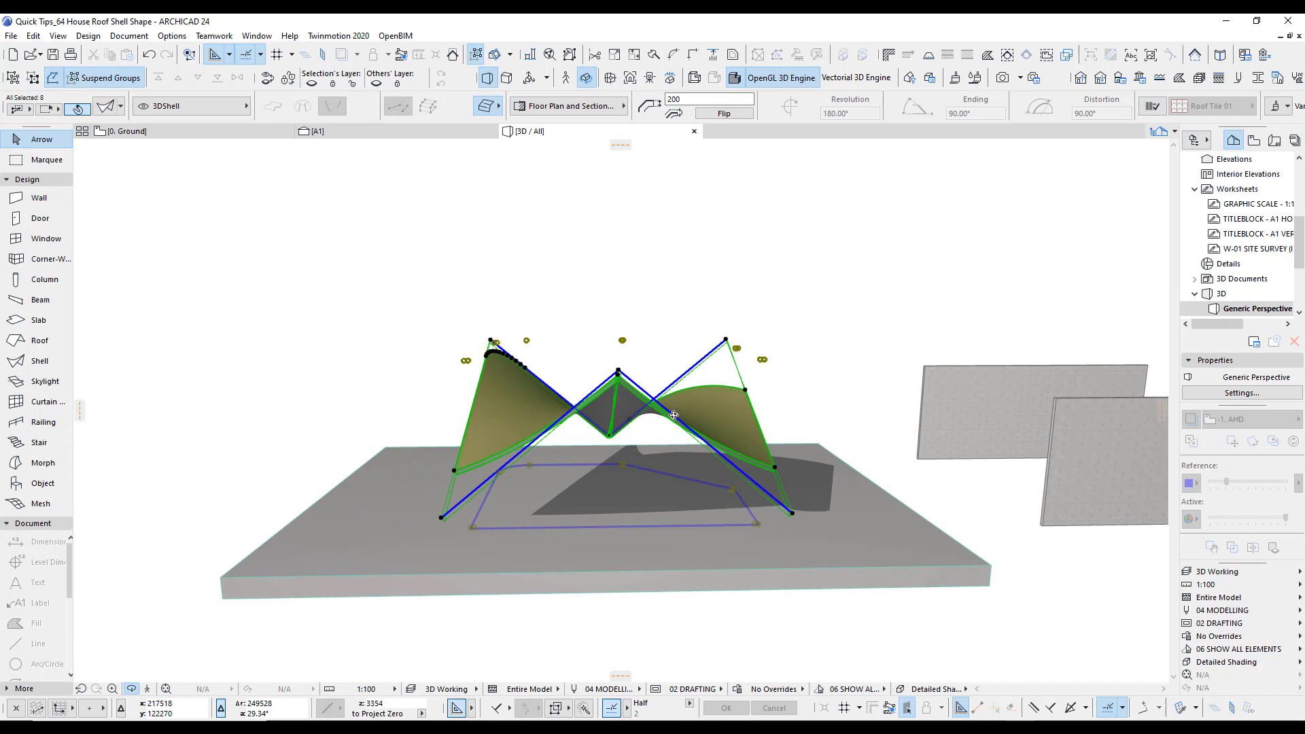
pyautogui.moveTo(673, 415)
pyautogui.keyDown('shift'); pyautogui.mouseDown(button='middle')
pyautogui.moveTo(747, 422)
pyautogui.moveTo(766, 399)
pyautogui.moveTo(699, 417)
pyautogui.mouseUp(button='middle'); pyautogui.keyUp('shift')
pyautogui.scroll(2, 687, 439)
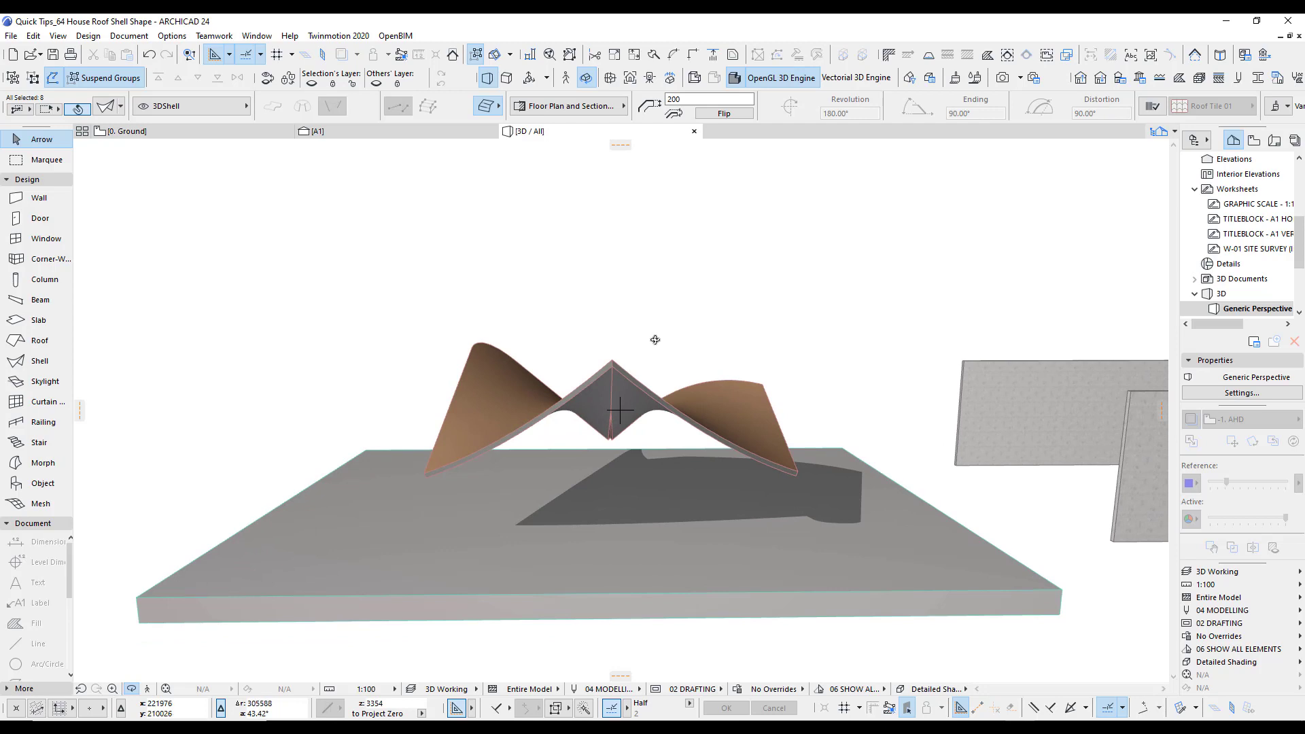
# Undo the wall trim, then select both shell halves and open their shared Shell settings.
pyautogui.hotkey('ctrl', 'z')
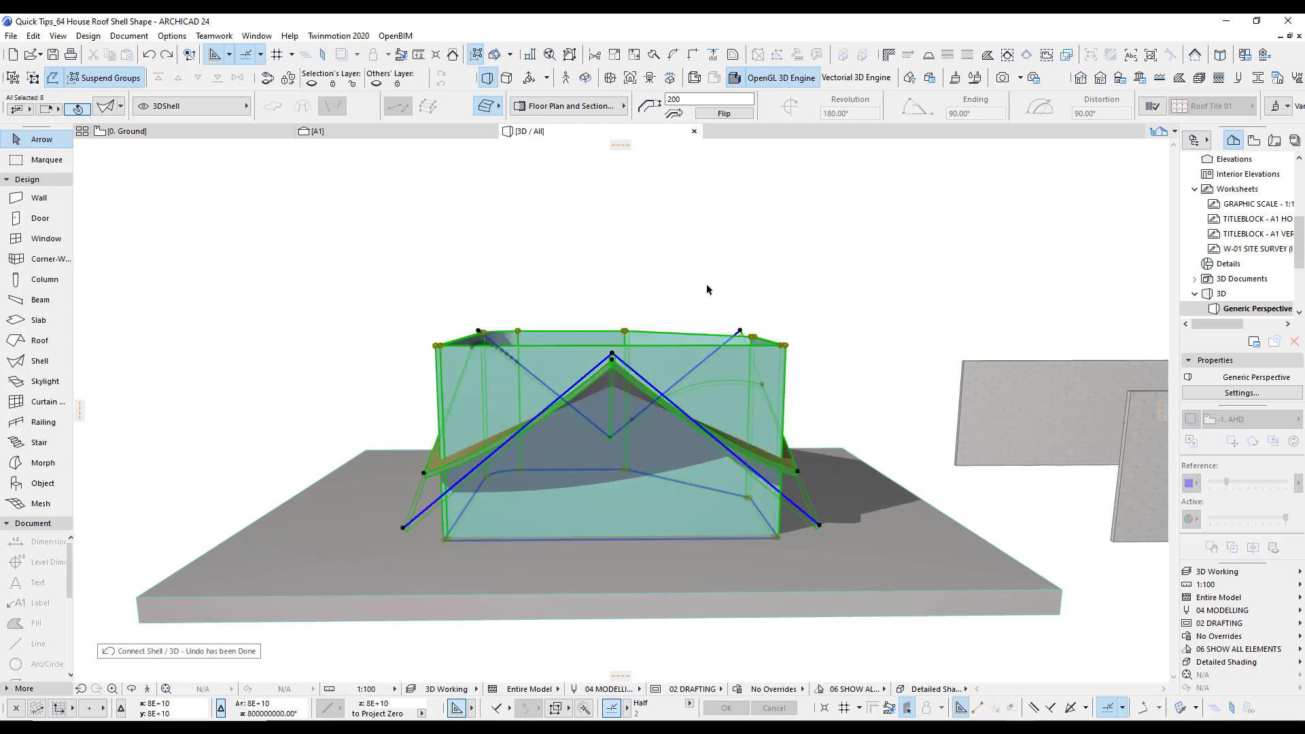
pyautogui.press('Escape')
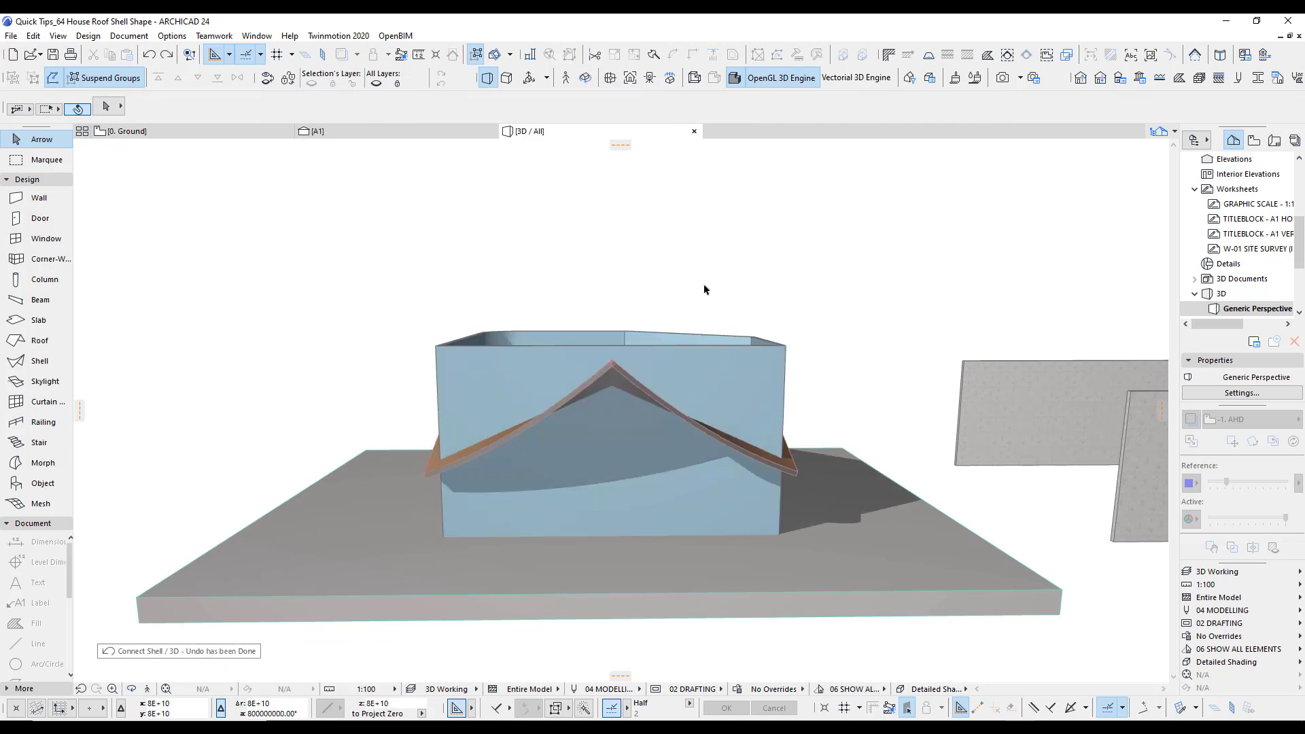
pyautogui.click(798, 474)
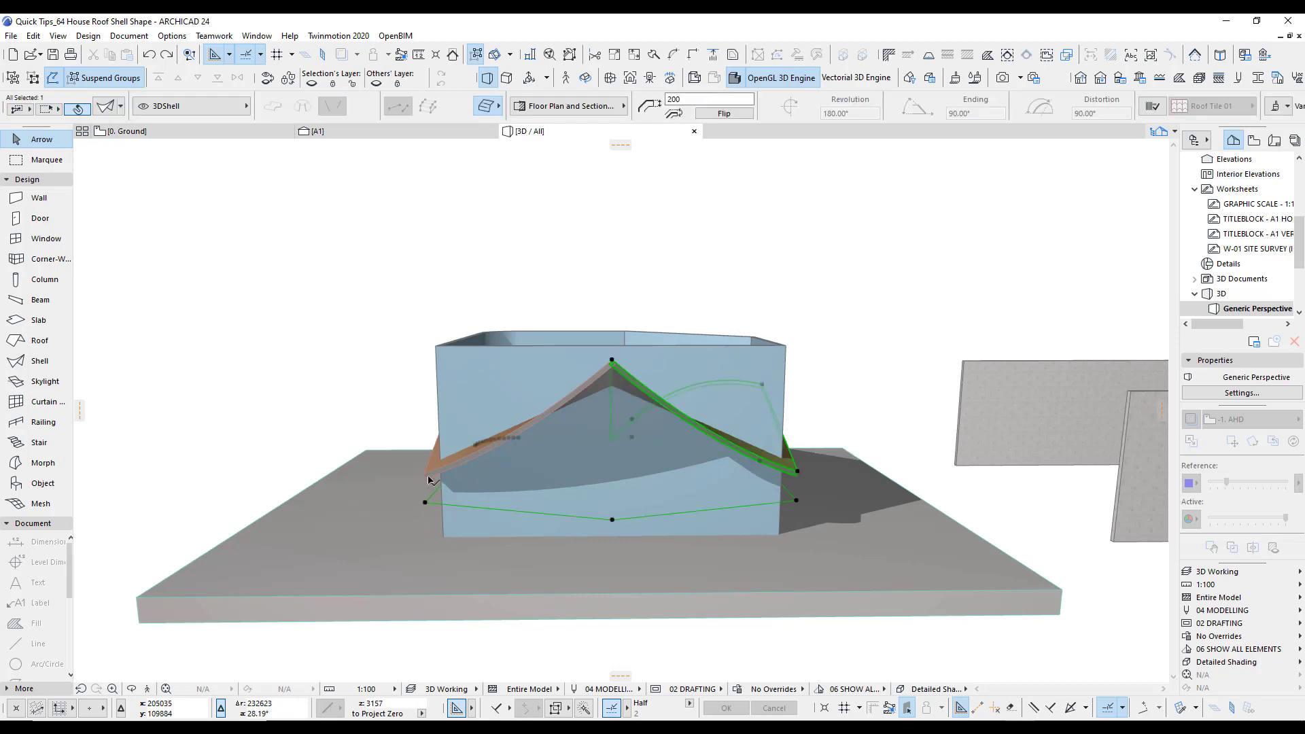
pyautogui.keyDown('shift'); pyautogui.click(562, 409); pyautogui.keyUp('shift')
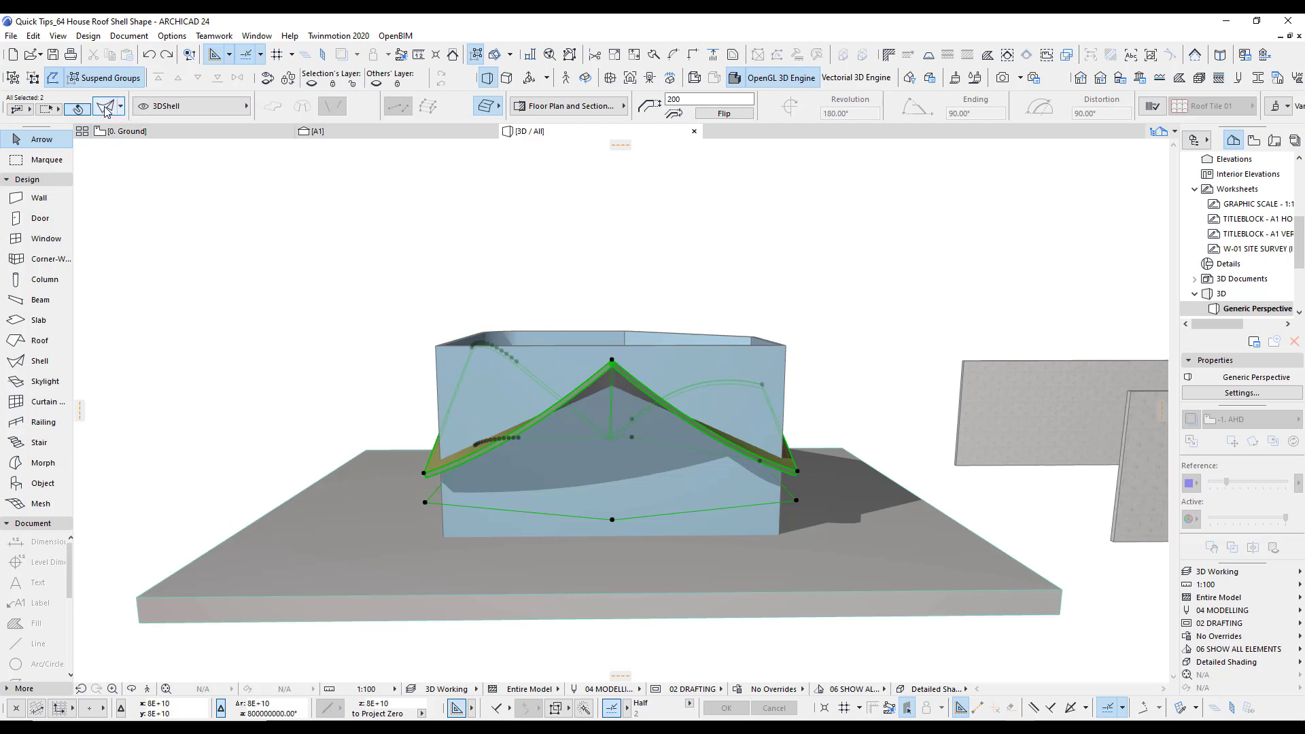
pyautogui.click(105, 109)
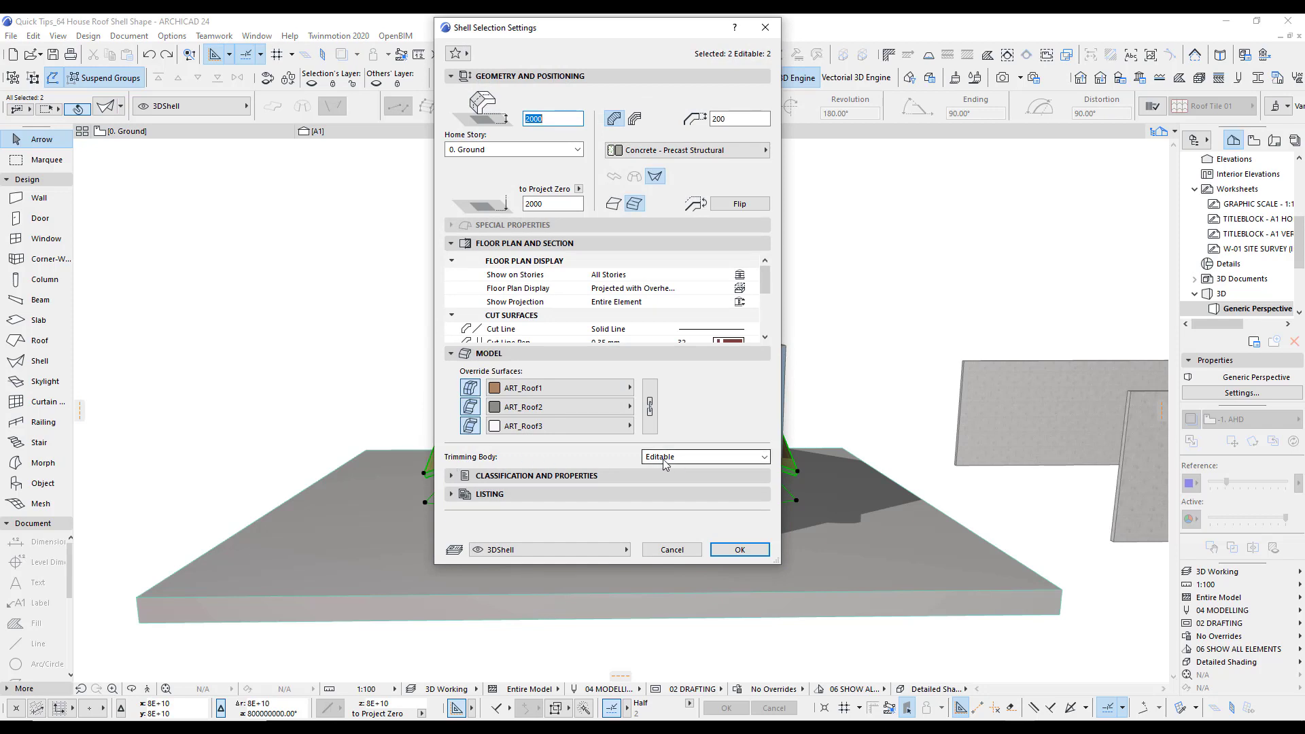
# Set the shells' trimming body to Downward Extrusion and trim the selected walls beneath the shell.
pyautogui.click(719, 463)
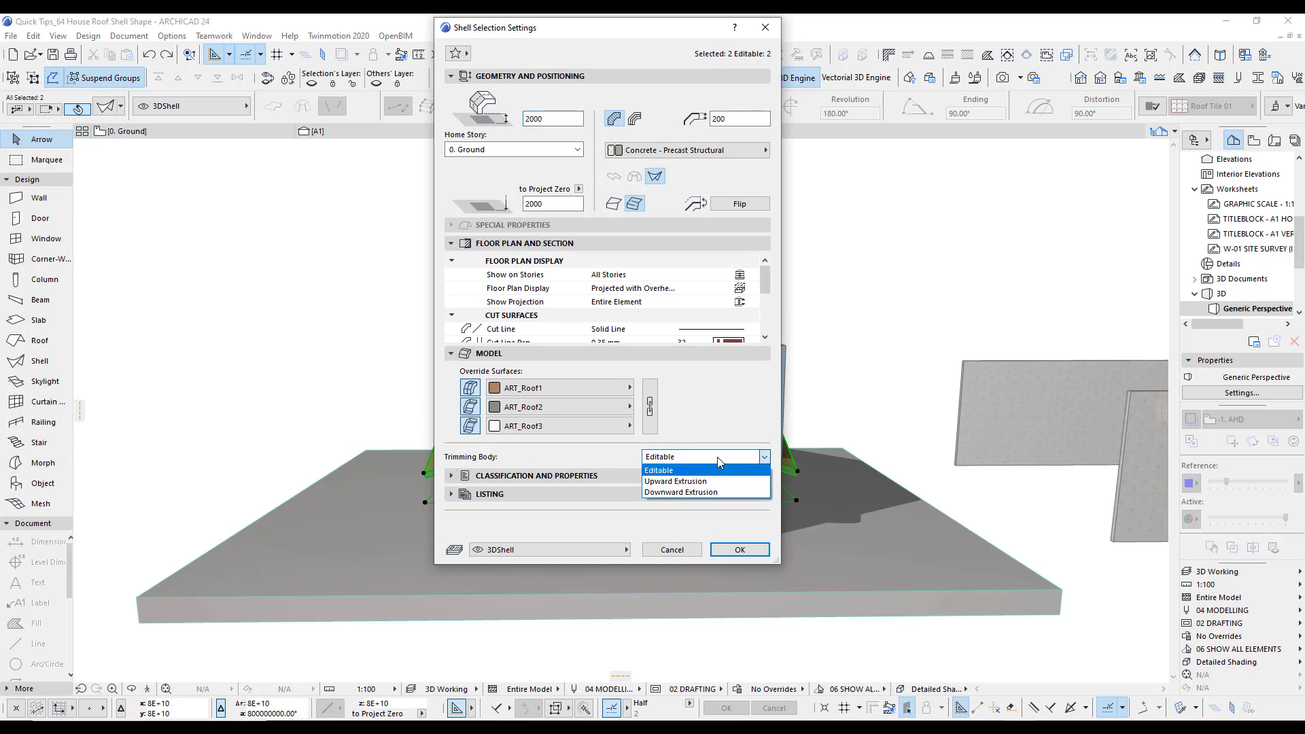
pyautogui.click(685, 492)
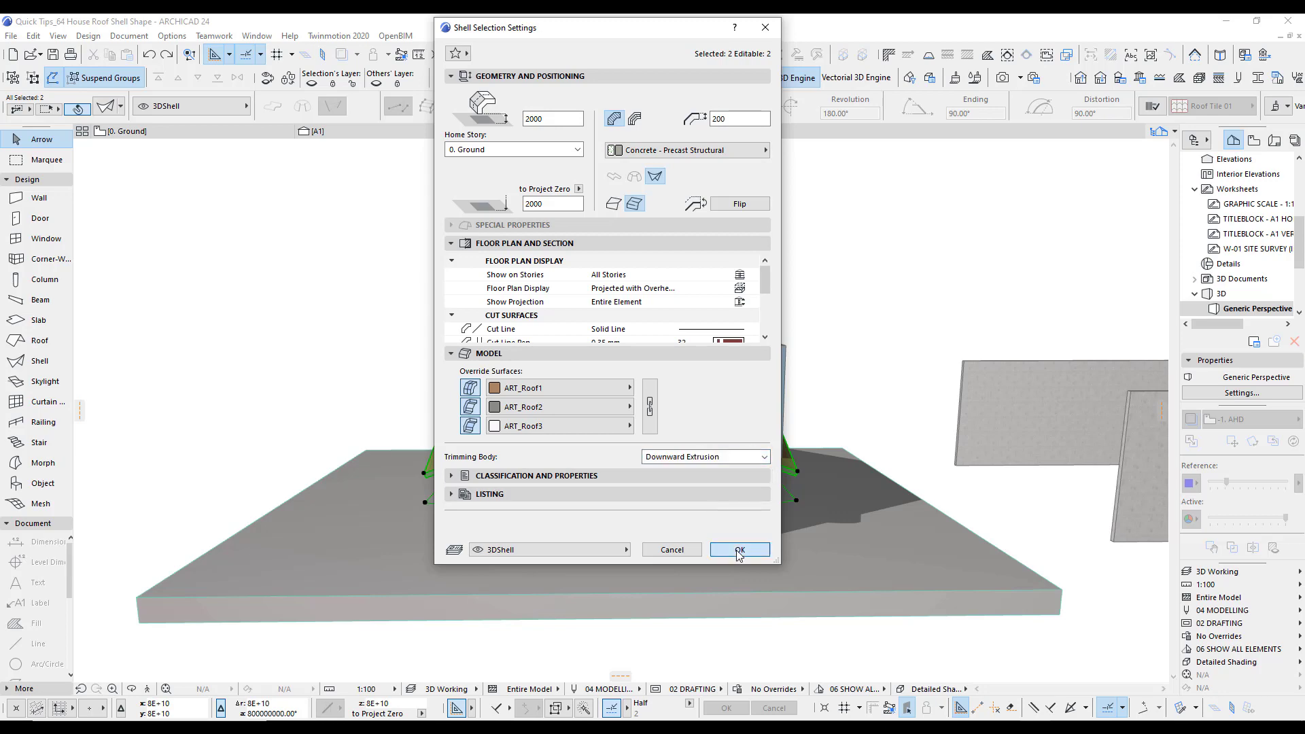
pyautogui.click(745, 549)
pyautogui.moveTo(383, 267); pyautogui.dragTo(856, 388)
pyautogui.click(453, 57)
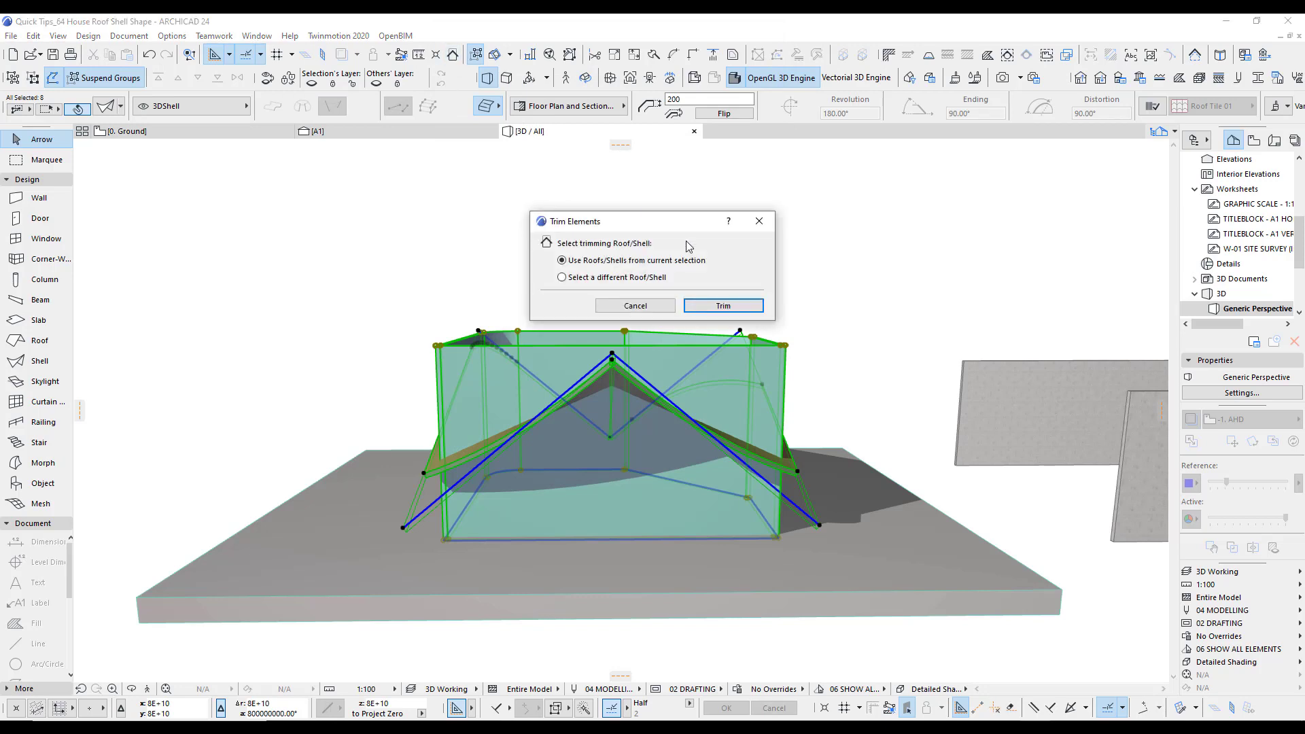
pyautogui.click(727, 303)
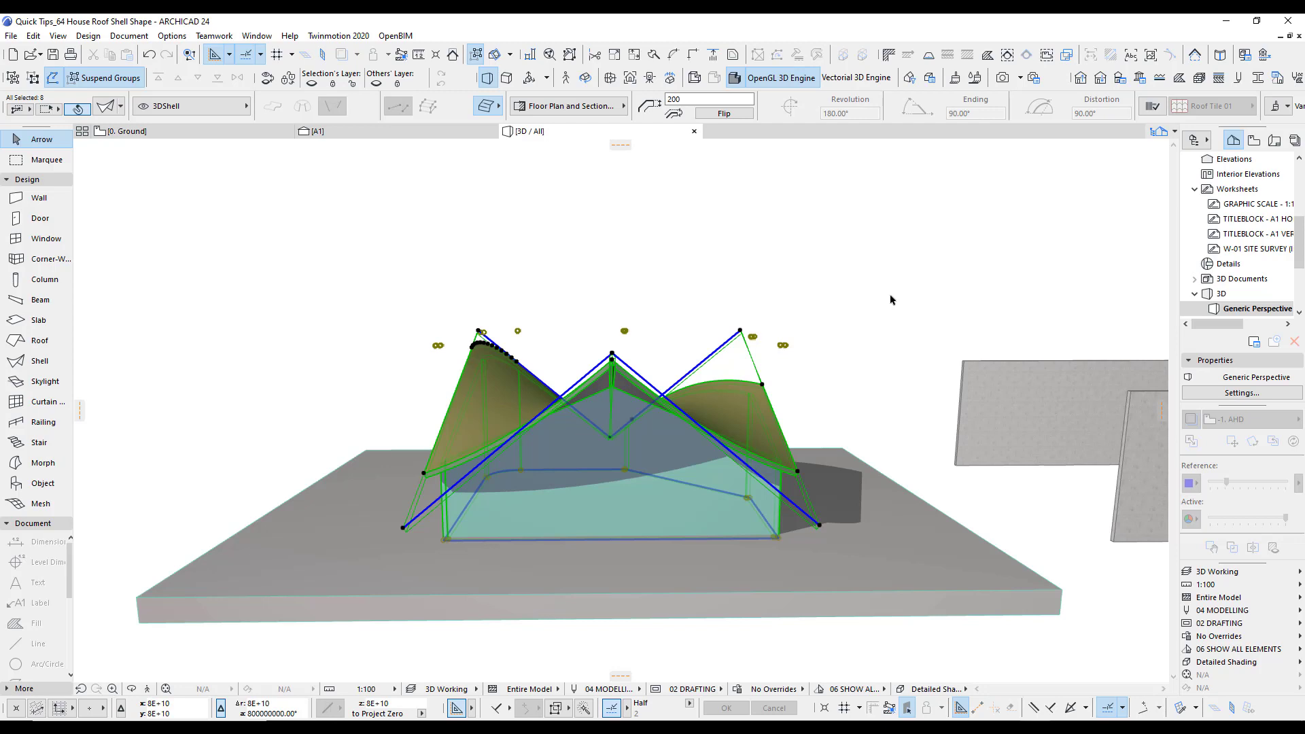
# Inspect the trimmed walls, then undo the trim and return to the ground floor plan.
pyautogui.click(829, 277)
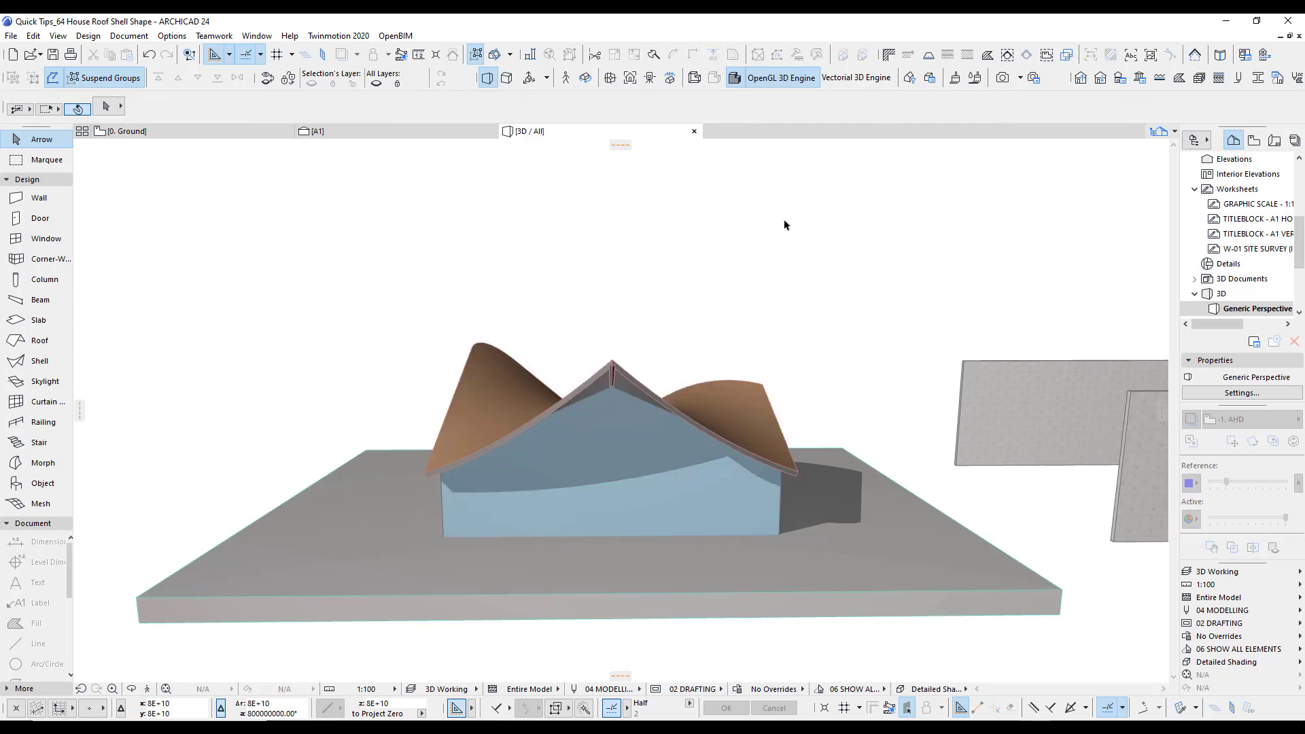
pyautogui.scroll(5, 618, 323)
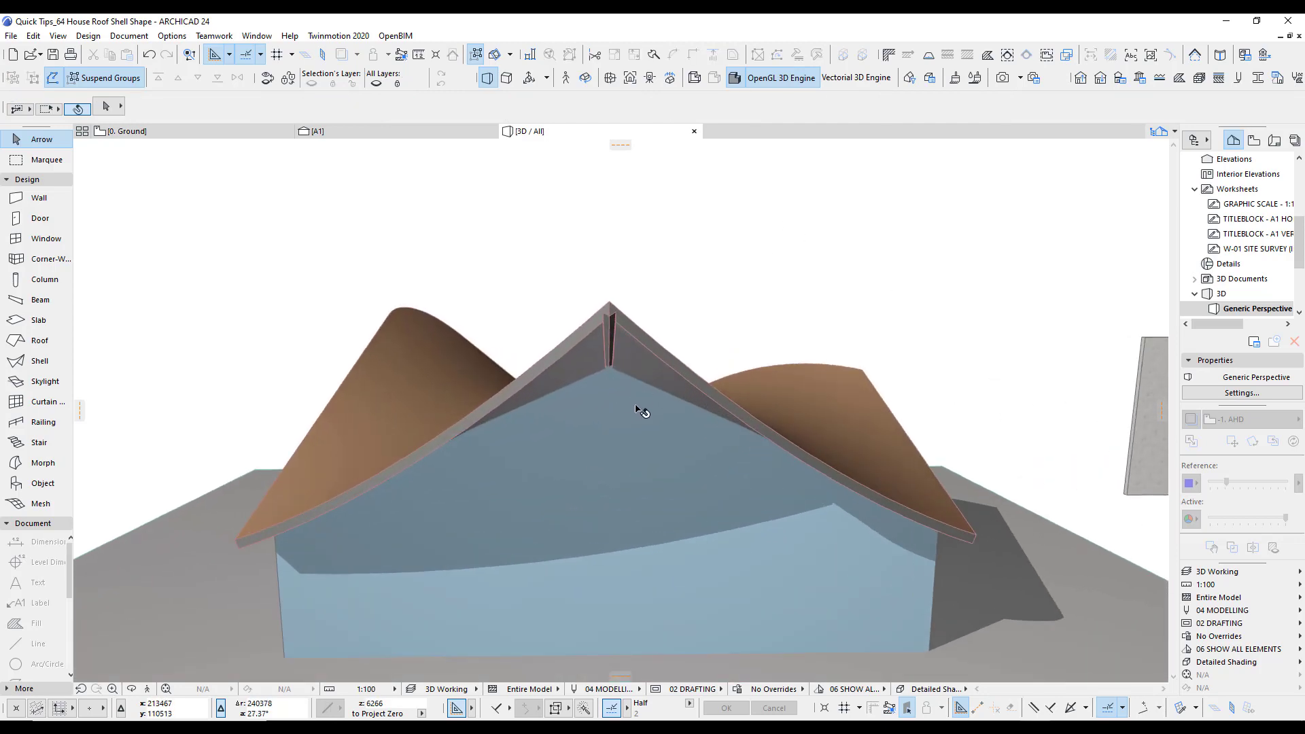
pyautogui.scroll(2, 635, 424)
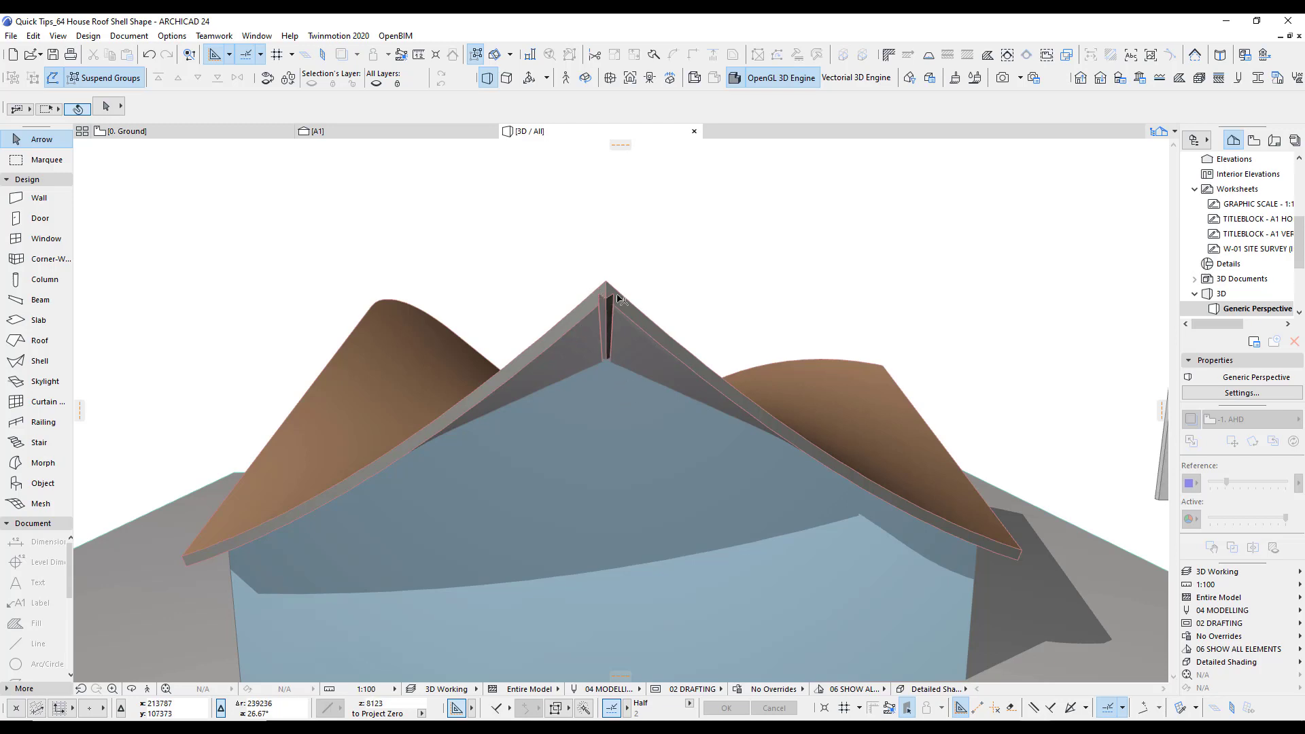
pyautogui.scroll(-3, 674, 264)
pyautogui.scroll(-4, 676, 267)
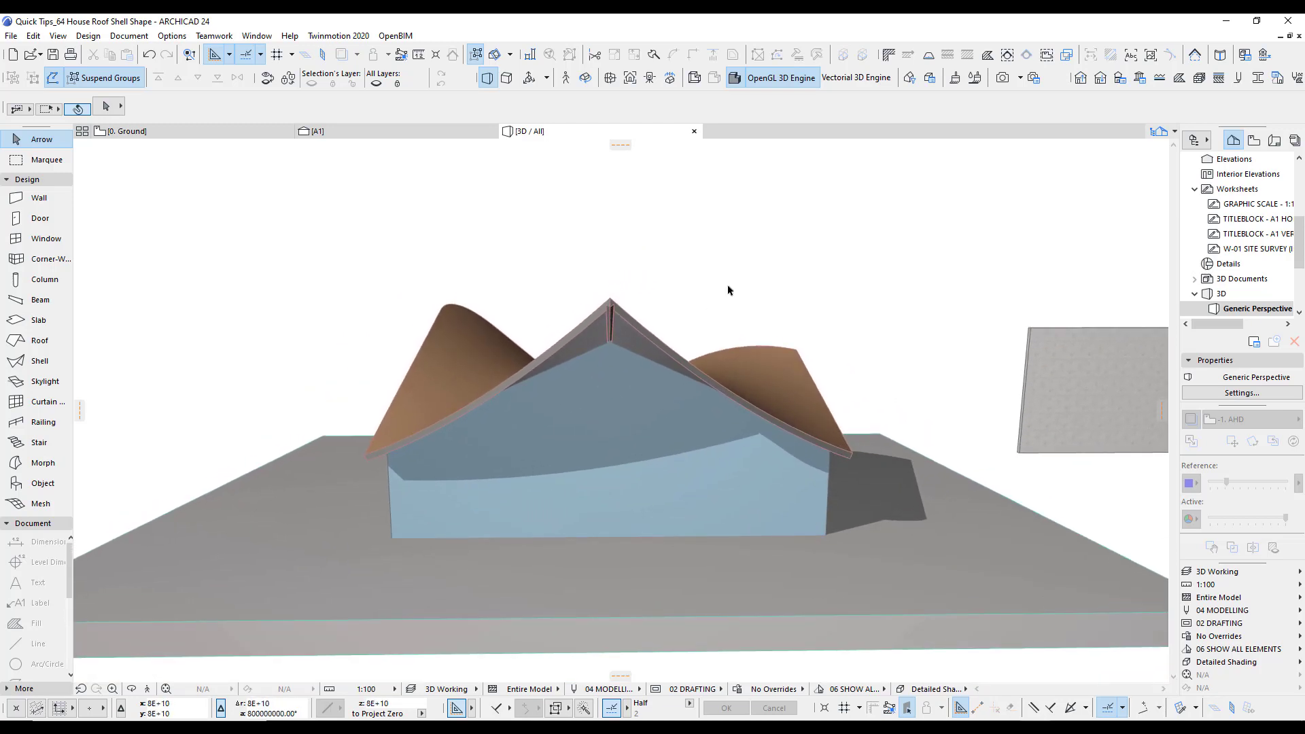
pyautogui.hotkey('ctrl', 'z')
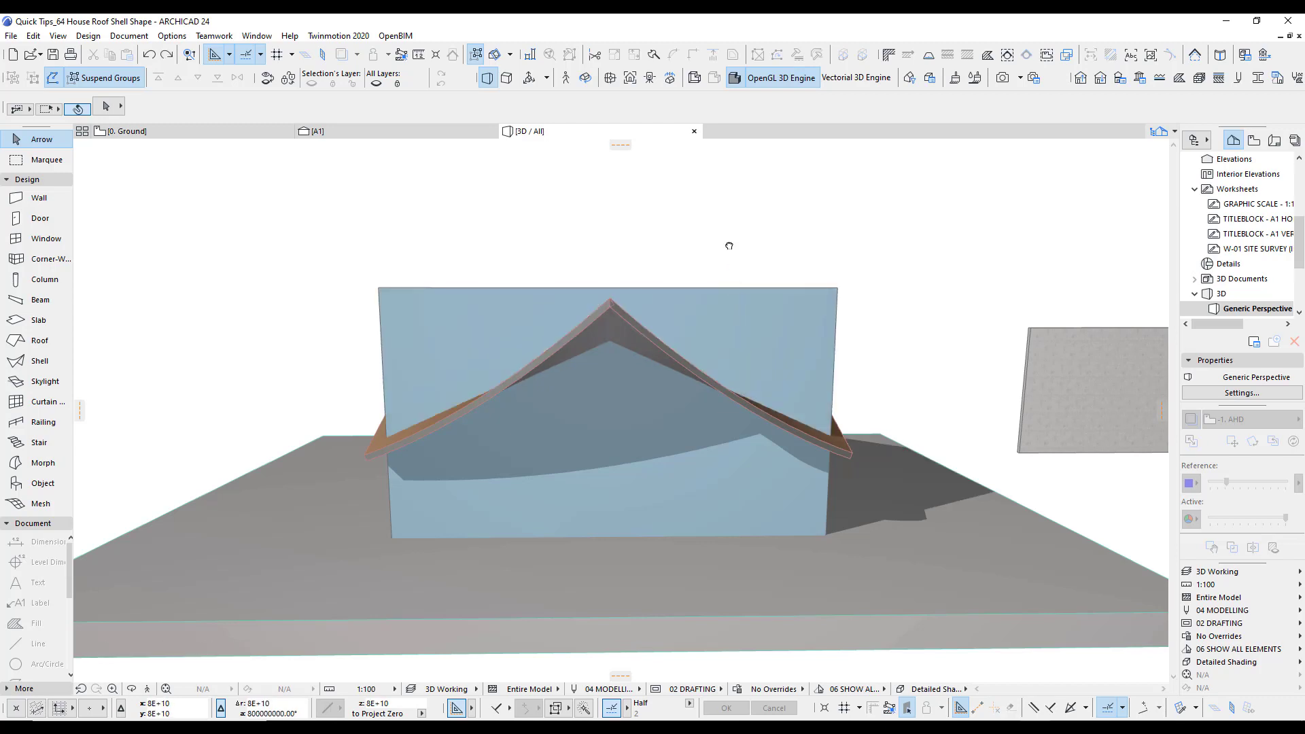
pyautogui.press('F2')
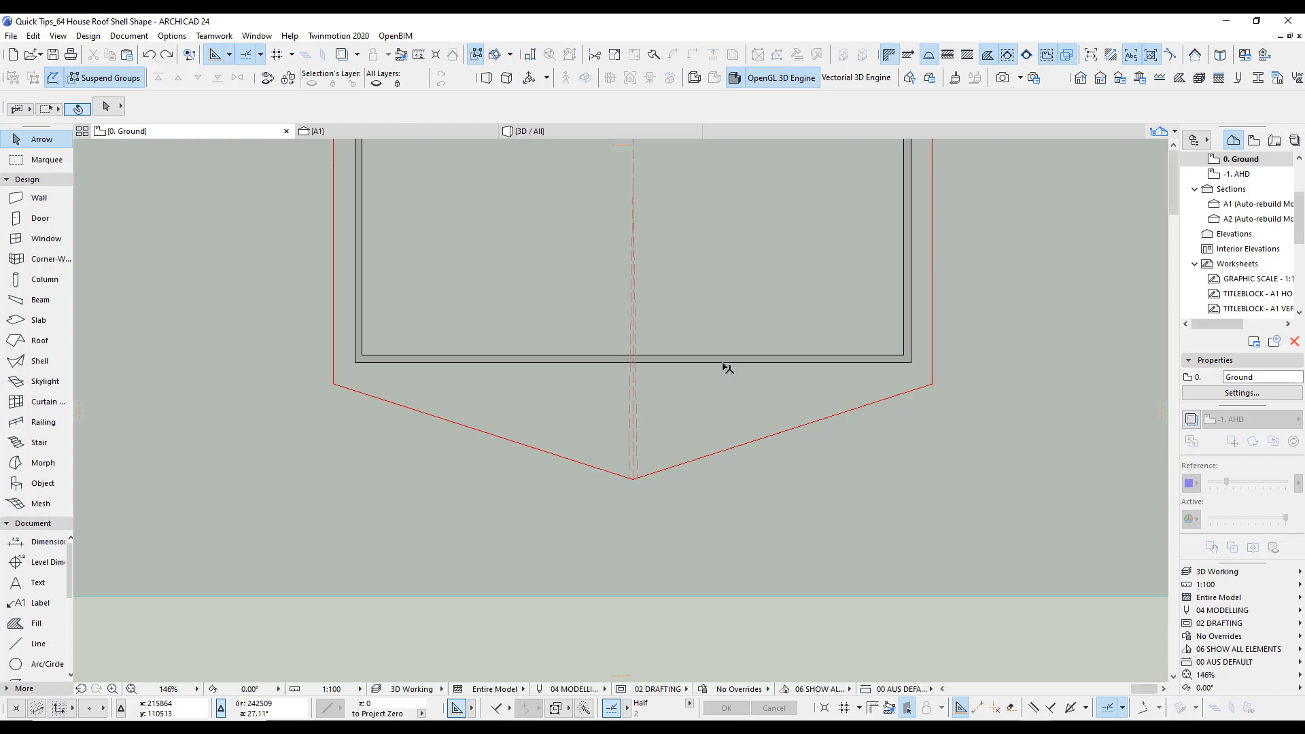
# Split the front gable wall into two halves at the dashed ridge line and return to 3D.
pyautogui.click(726, 363)
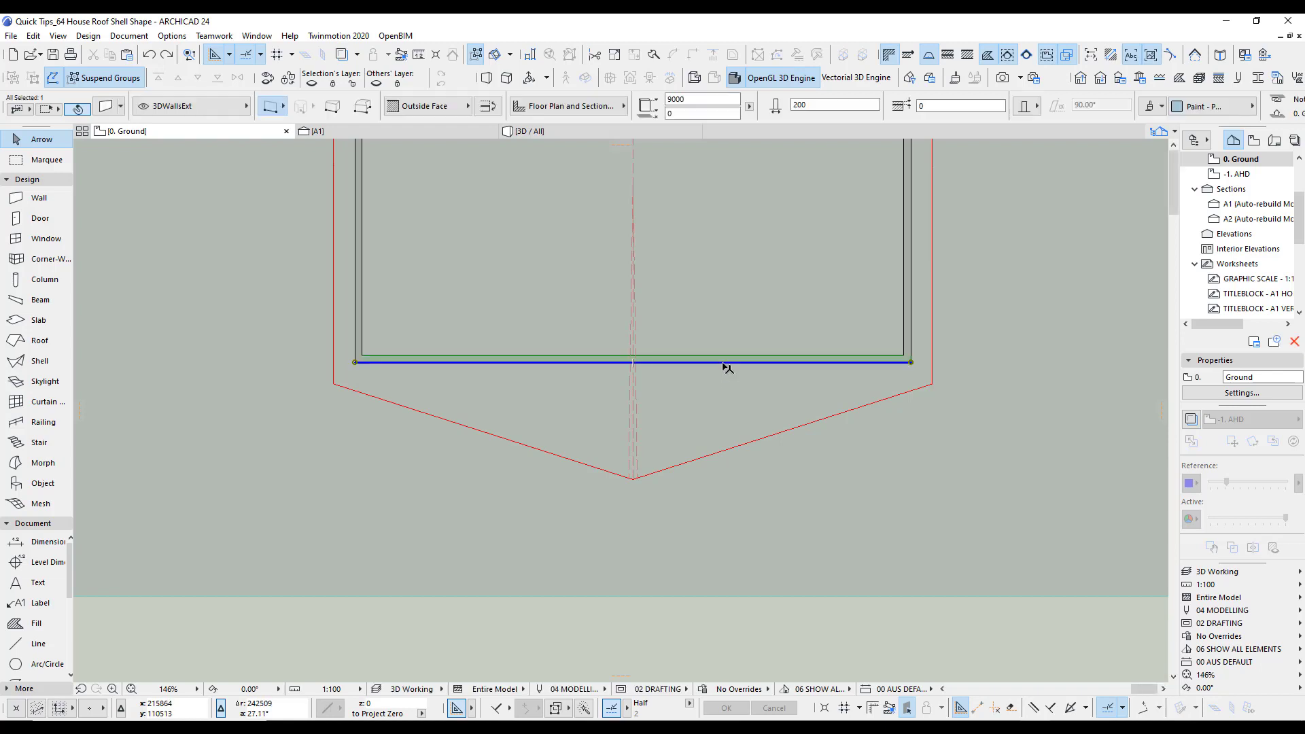
pyautogui.click(653, 56)
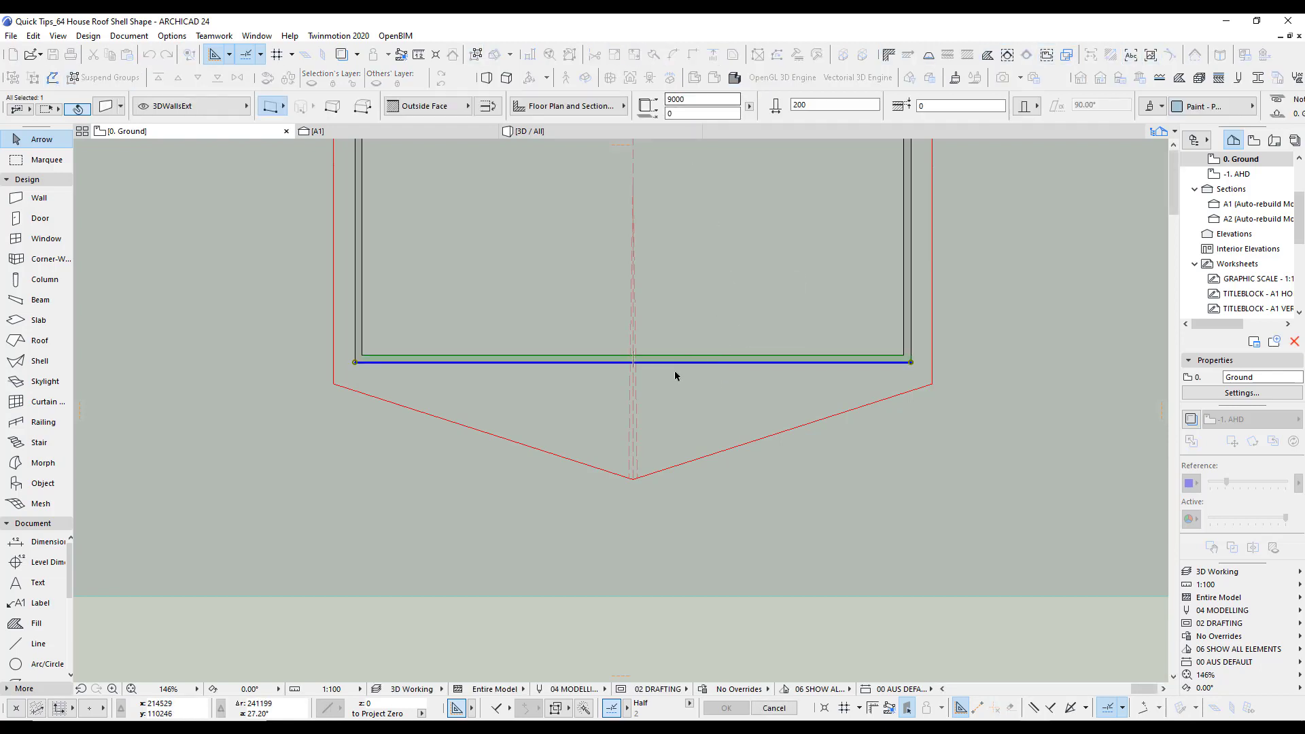
pyautogui.scroll(3, 638, 388)
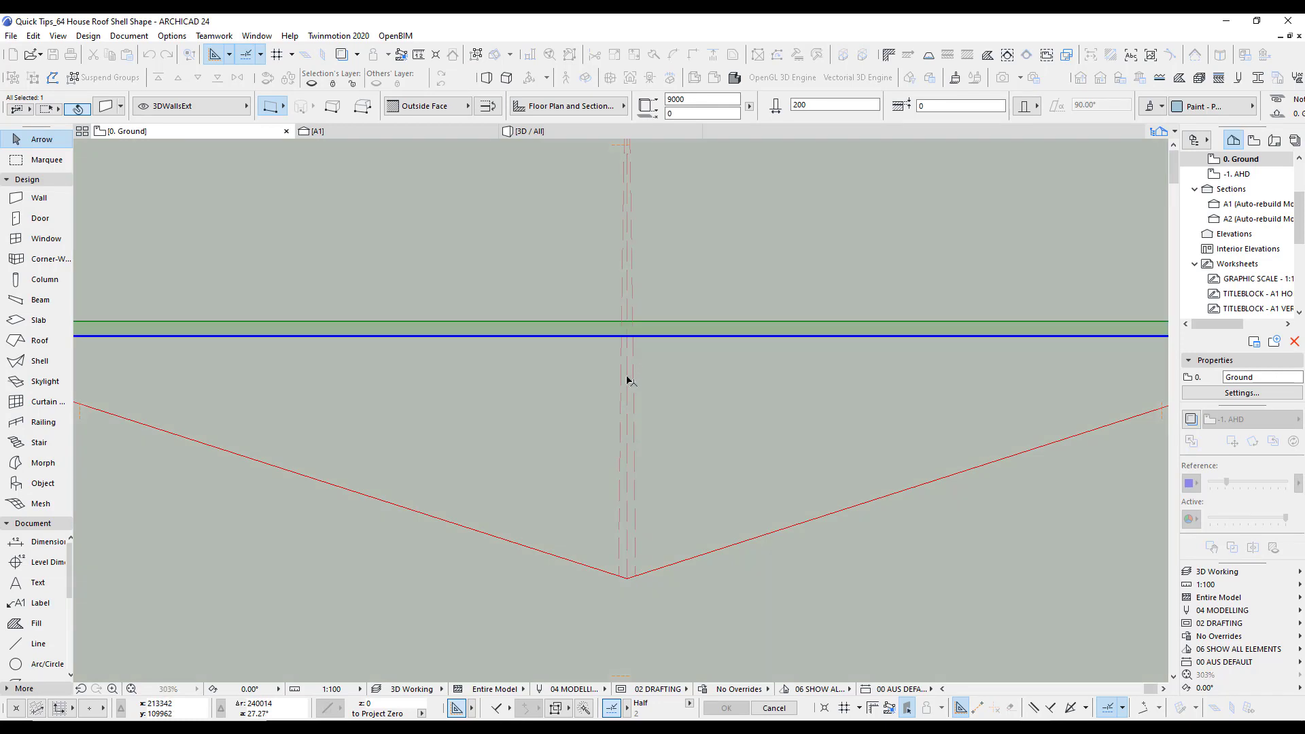
pyautogui.click(678, 381)
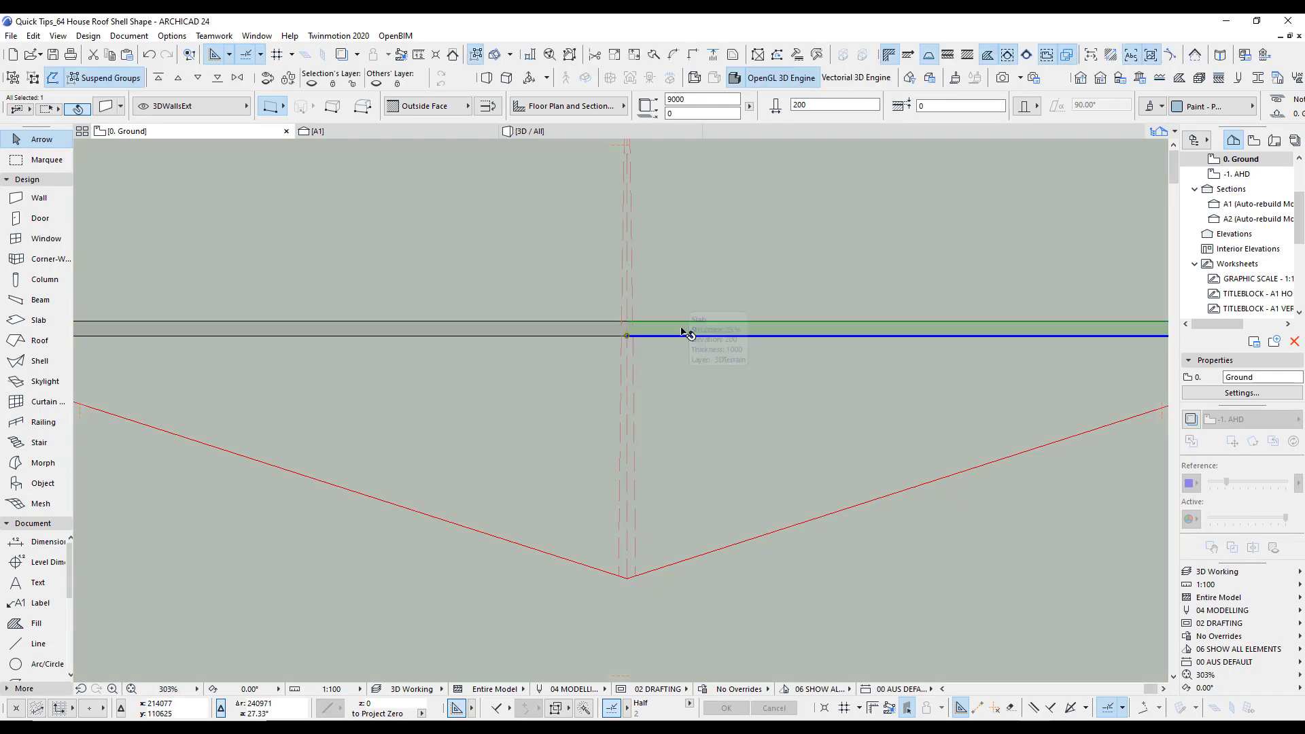
pyautogui.press('Escape')
pyautogui.press('F3')
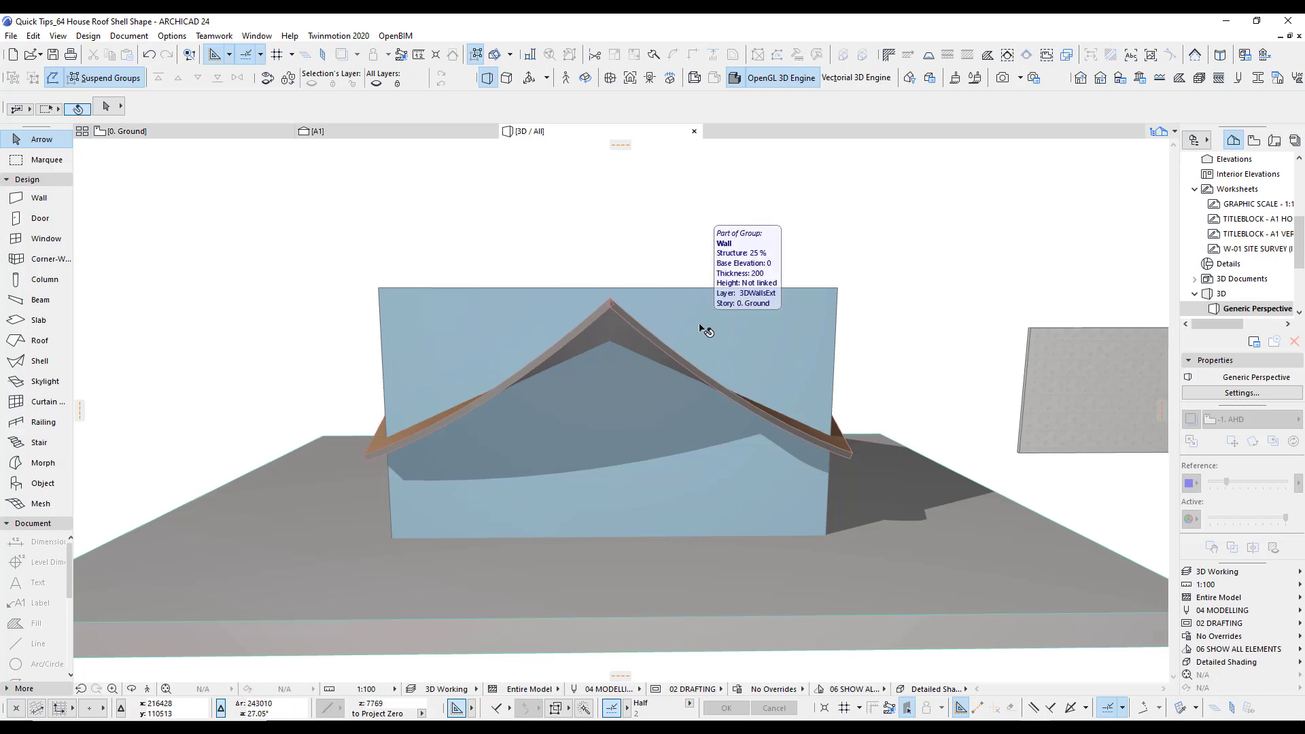
# Trim the right half of the front wall to the right roof shell.
pyautogui.click(706, 331)
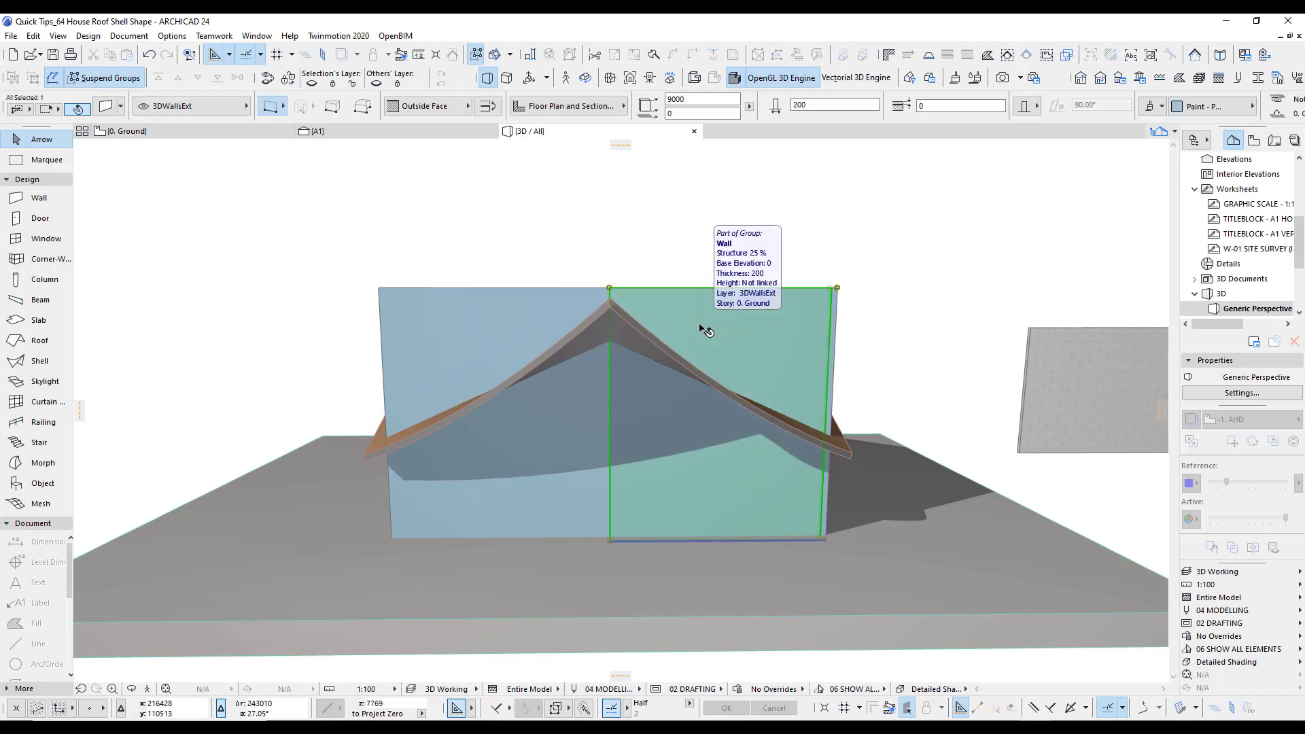
pyautogui.keyDown('shift'); pyautogui.click(696, 371); pyautogui.keyUp('shift')
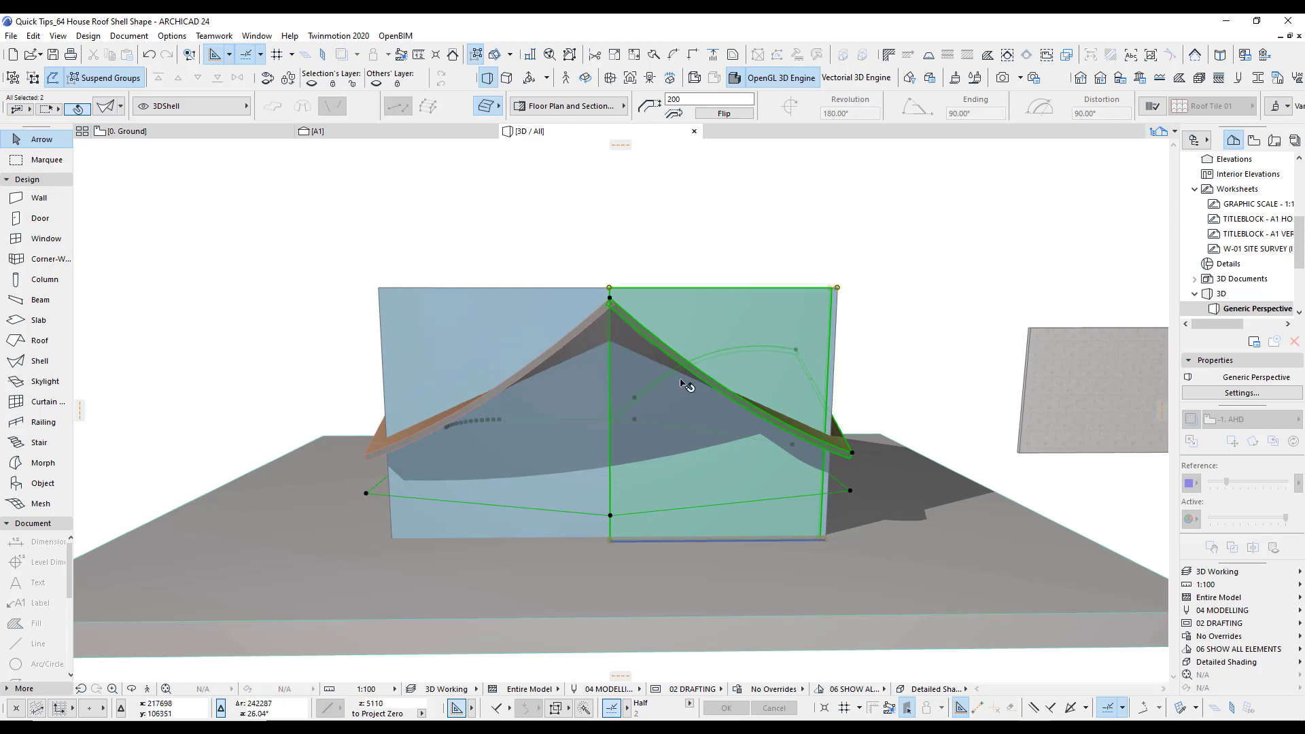
pyautogui.click(453, 55)
pyautogui.click(690, 304)
pyautogui.click(743, 242)
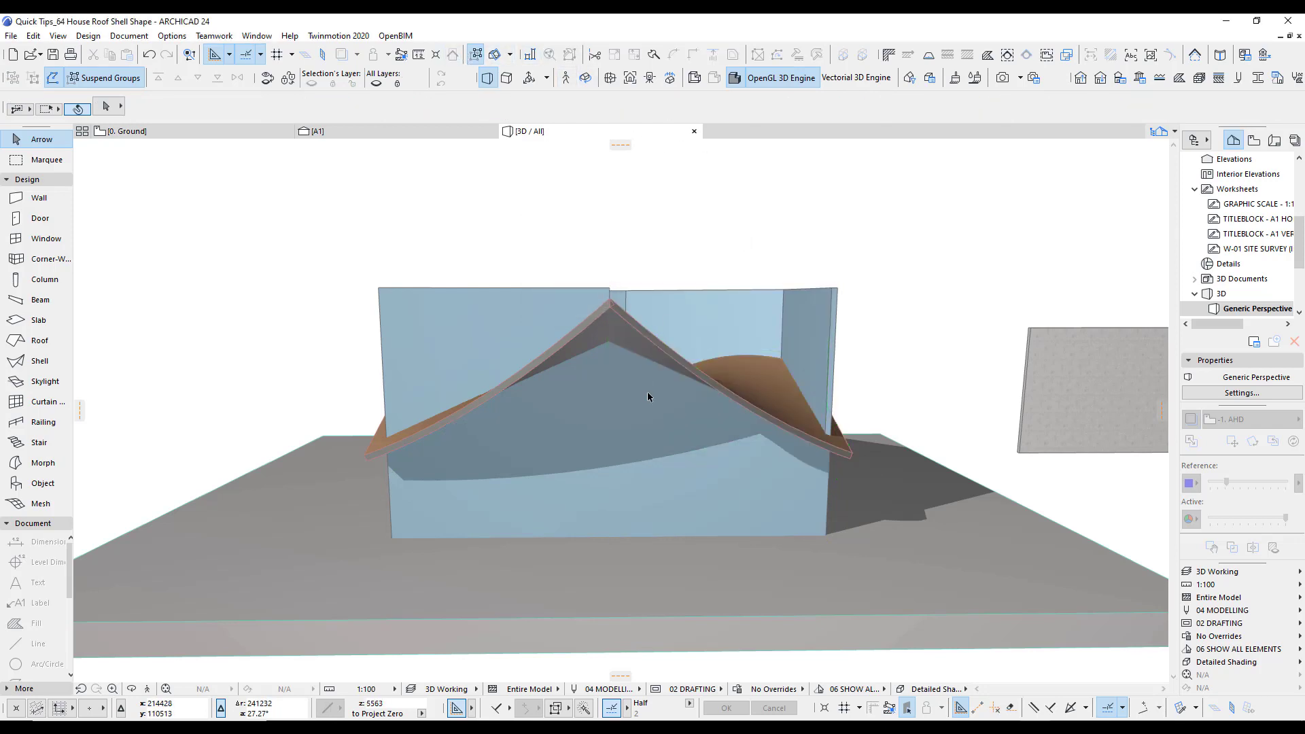
# Trim the left half of the front wall to the left roof shell.
pyautogui.click(588, 404)
pyautogui.keyDown('shift'); pyautogui.click(573, 357); pyautogui.keyUp('shift')
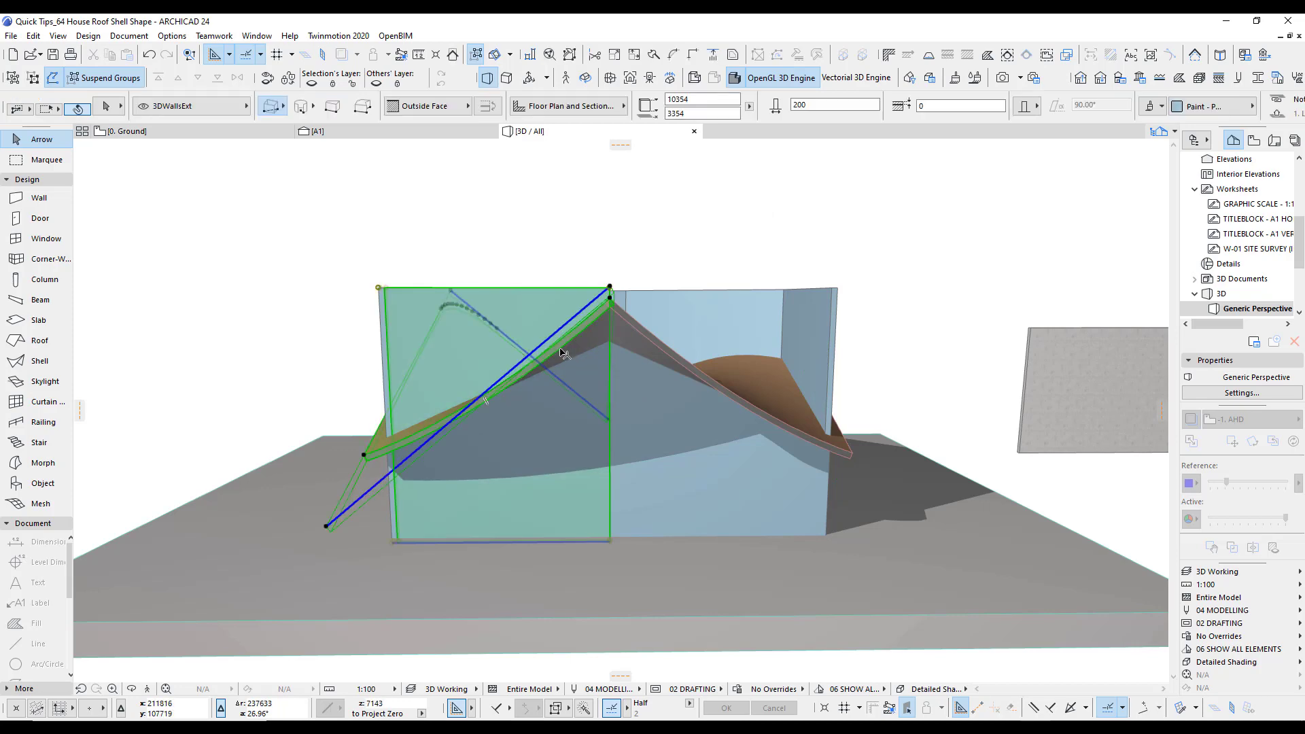
pyautogui.click(453, 54)
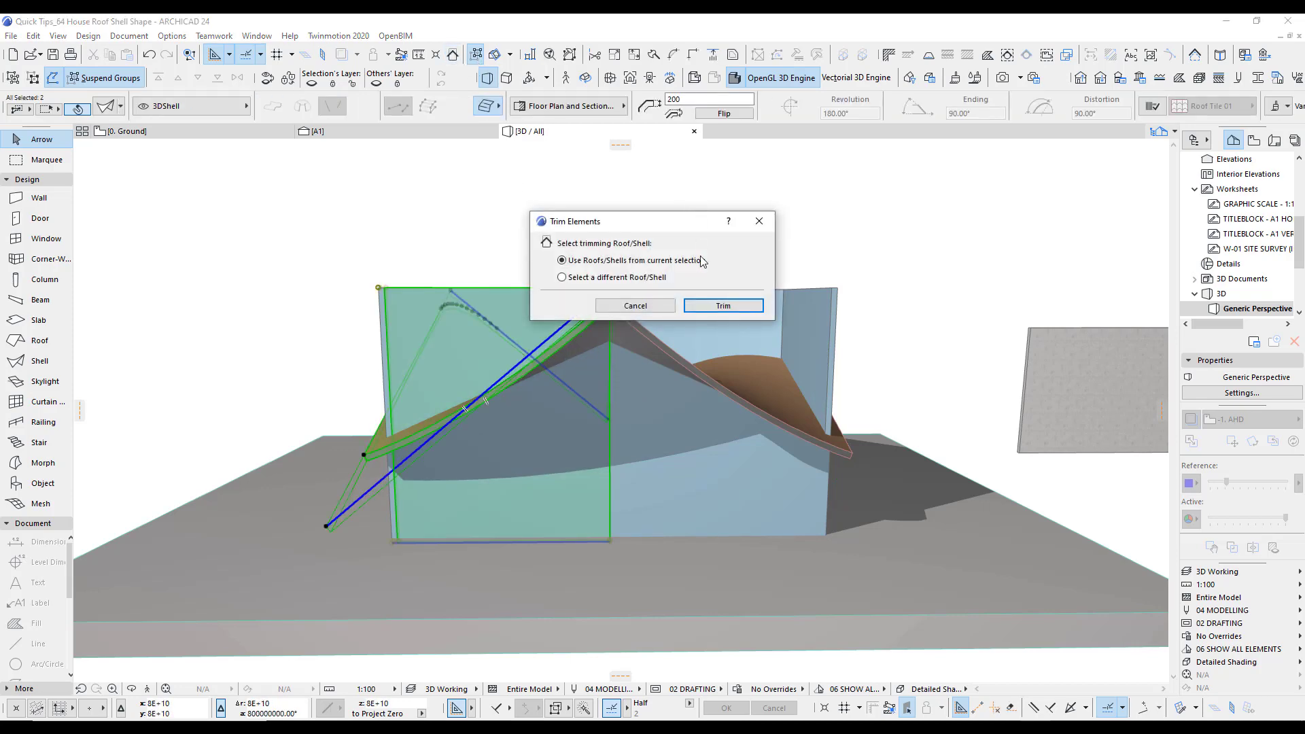
pyautogui.click(719, 308)
# Marquee an area of the house and undo the last trim.
pyautogui.moveTo(901, 381); pyautogui.dragTo(902, 382)
pyautogui.click(848, 450)
pyautogui.moveTo(323, 285); pyautogui.dragTo(898, 345)
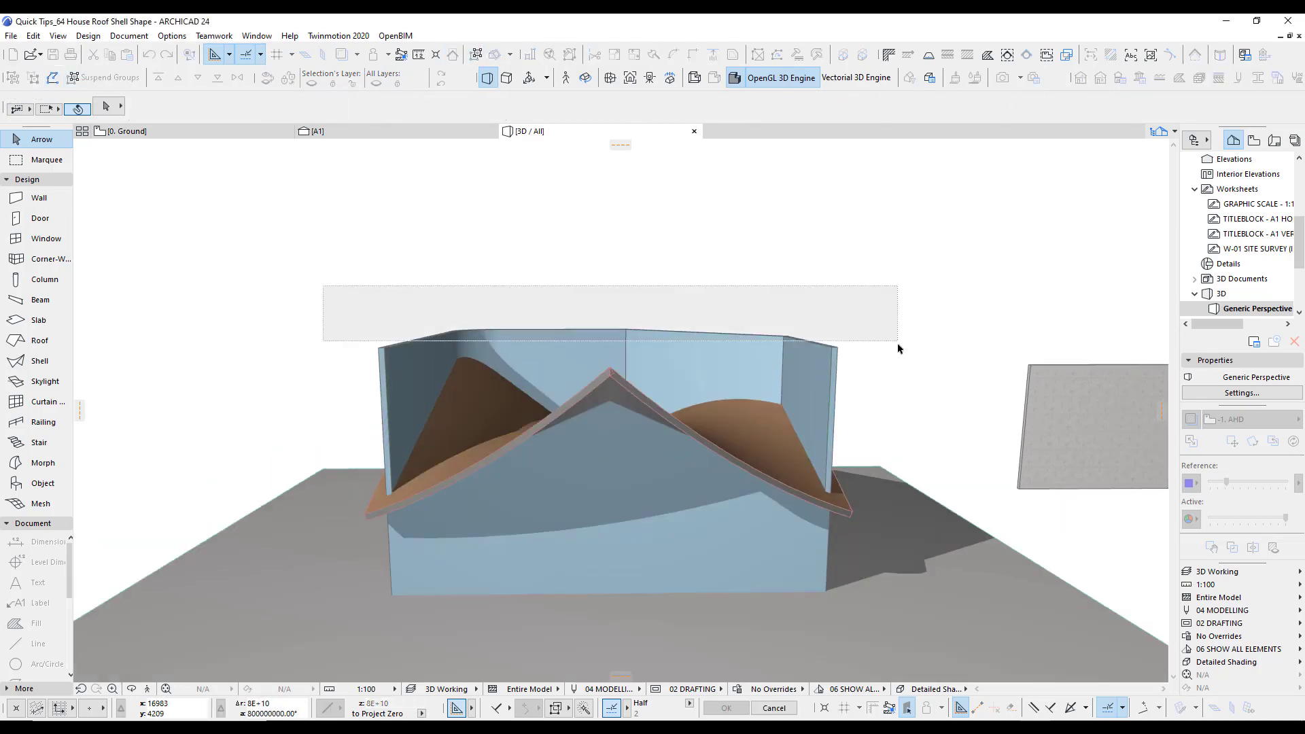
pyautogui.hotkey('ctrl', 'z')
pyautogui.click(812, 452)
# Trim the right-hand and left-hand walls to their roof shells again, then clear the selection.
pyautogui.click(454, 54)
pyautogui.click(720, 307)
pyautogui.click(422, 401)
pyautogui.keyDown('shift'); pyautogui.click(738, 425); pyautogui.keyUp('shift')
pyautogui.click(454, 54)
pyautogui.click(719, 307)
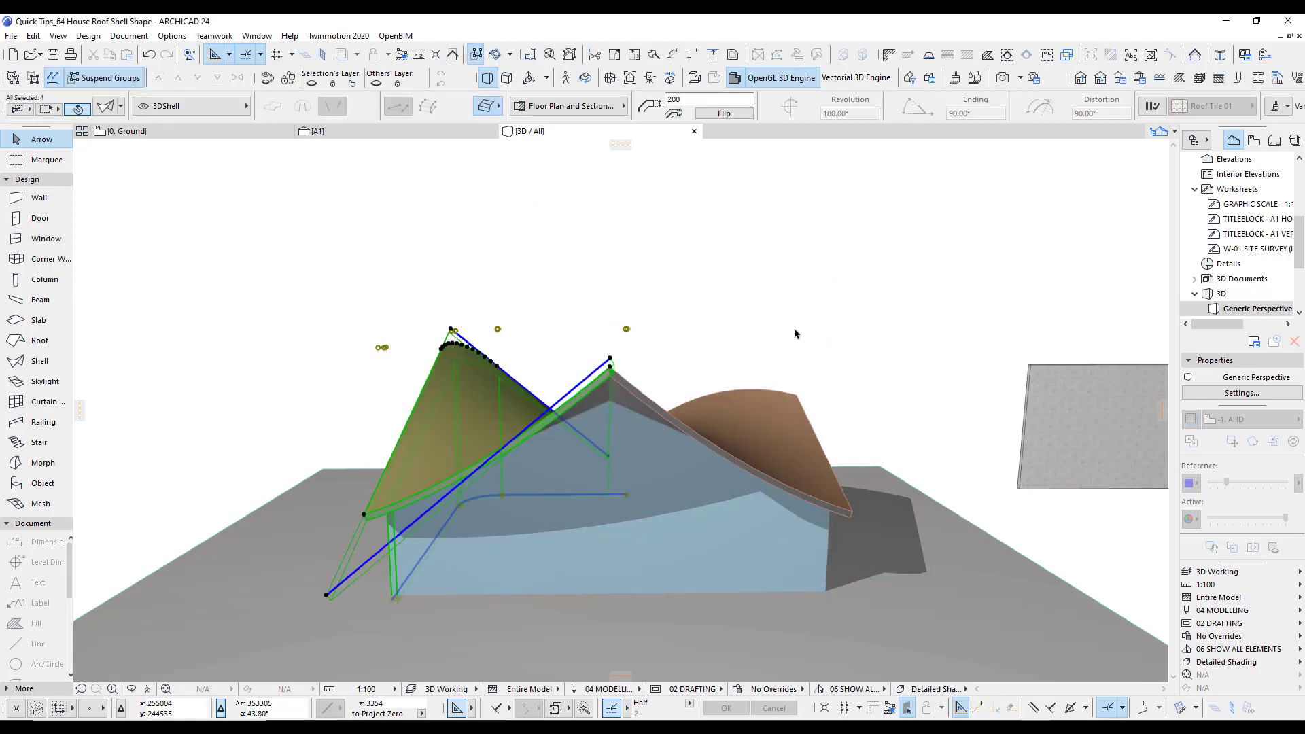
pyautogui.click(796, 332)
pyautogui.moveTo(644, 494); pyautogui.dragTo(623, 356, button='middle')
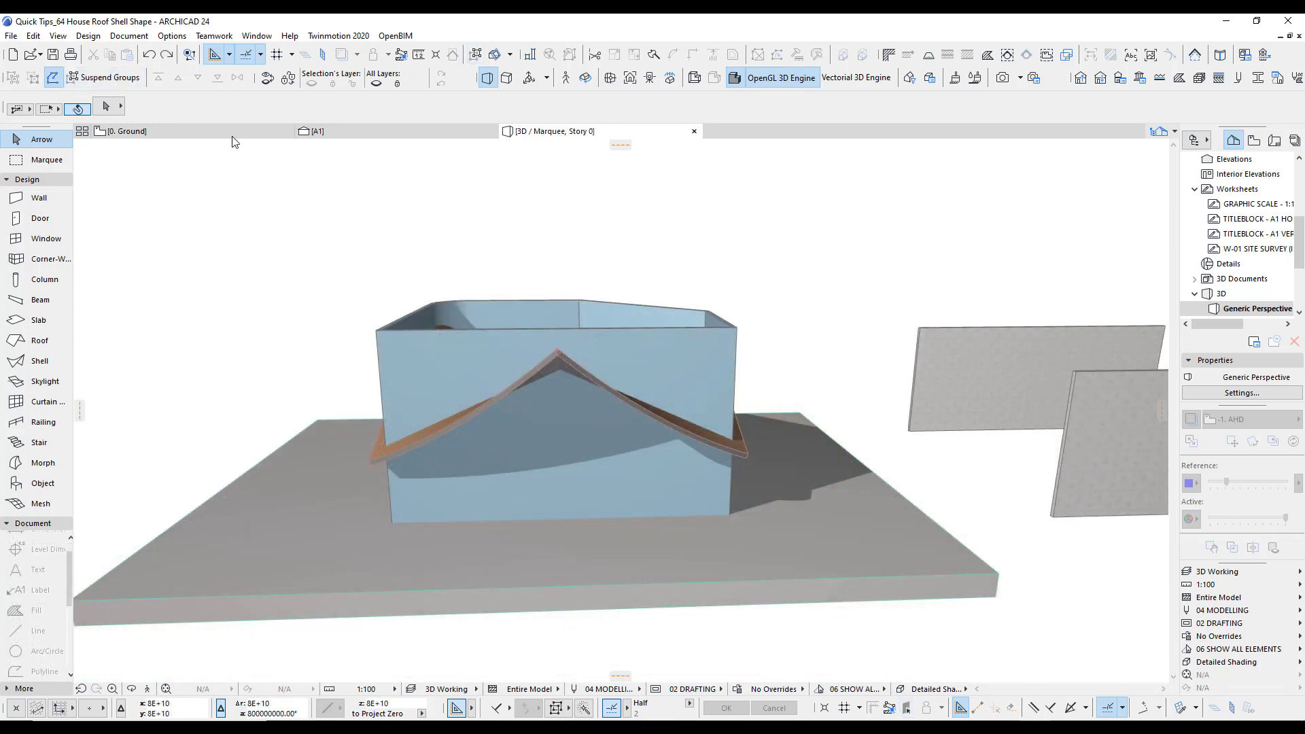
# In Solid Element Operations, set the two roof shells as operators and the six walls as targets.
pyautogui.click(89, 36)
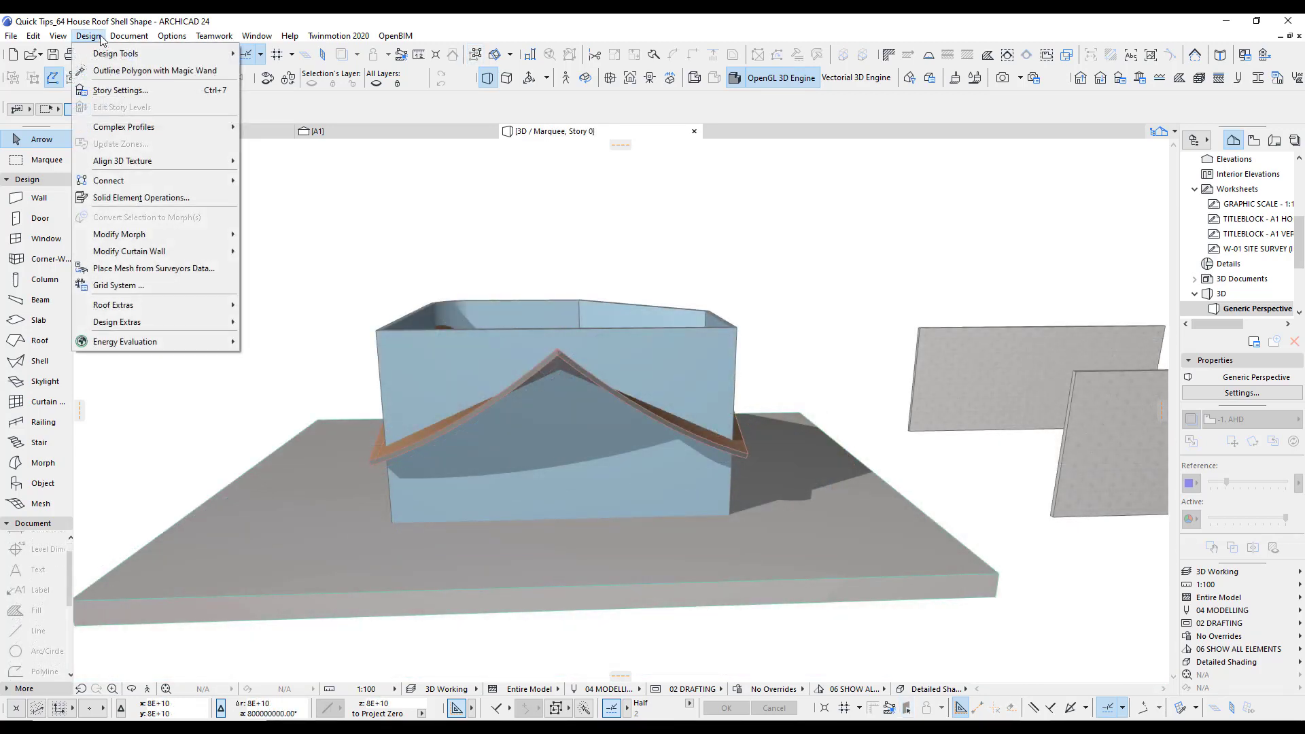
pyautogui.click(139, 197)
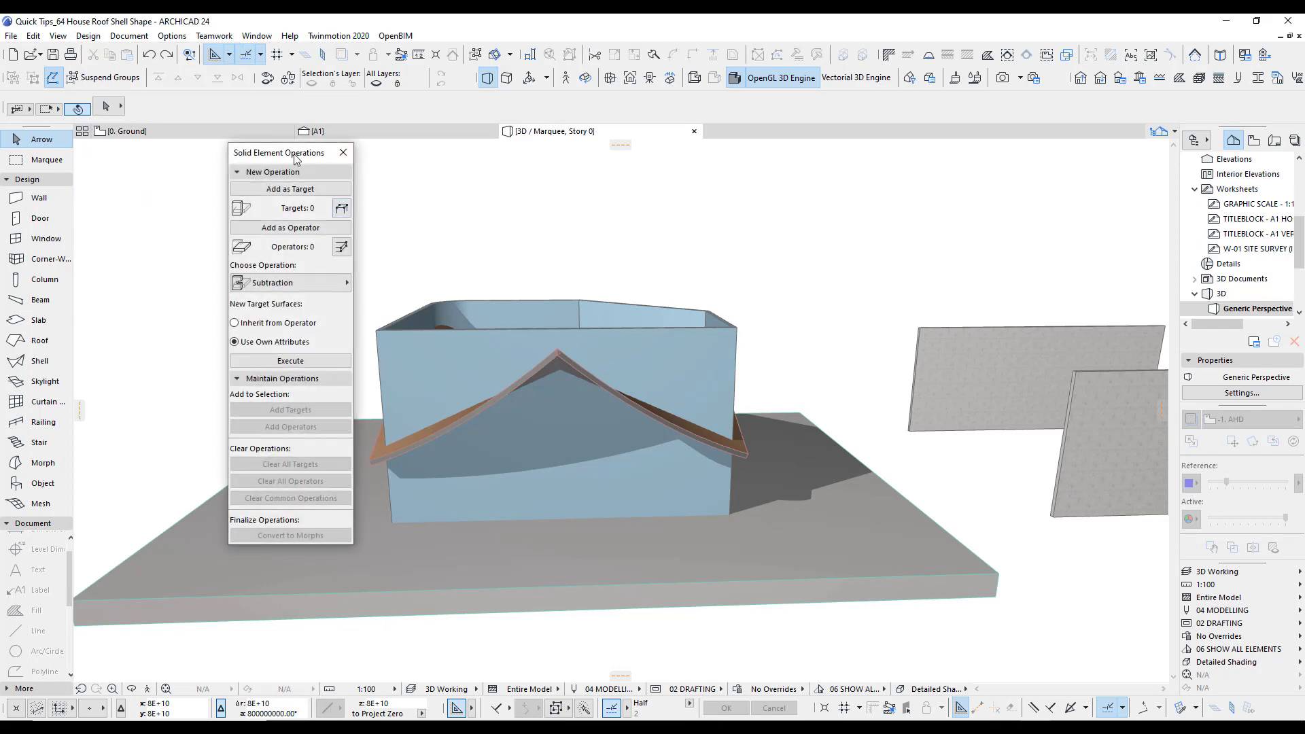
pyautogui.moveTo(295, 159); pyautogui.dragTo(203, 154)
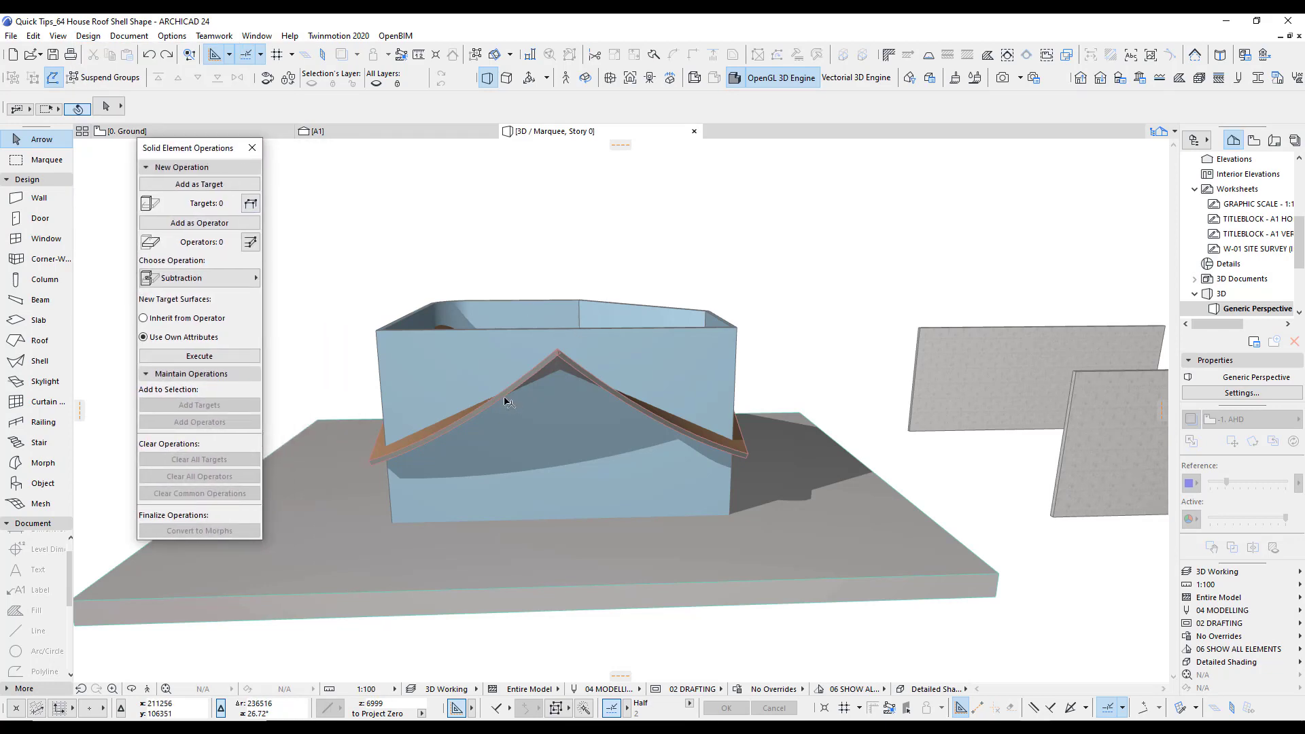
pyautogui.click(507, 401)
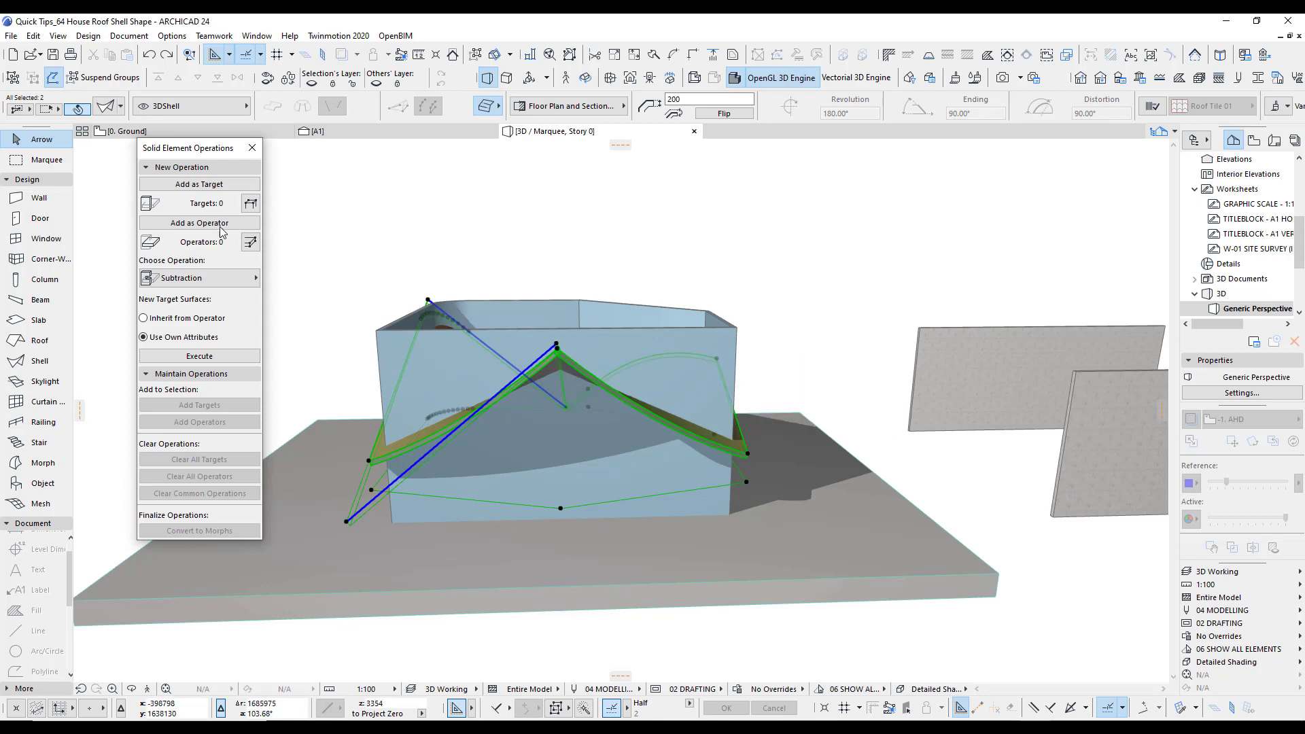
pyautogui.click(495, 252)
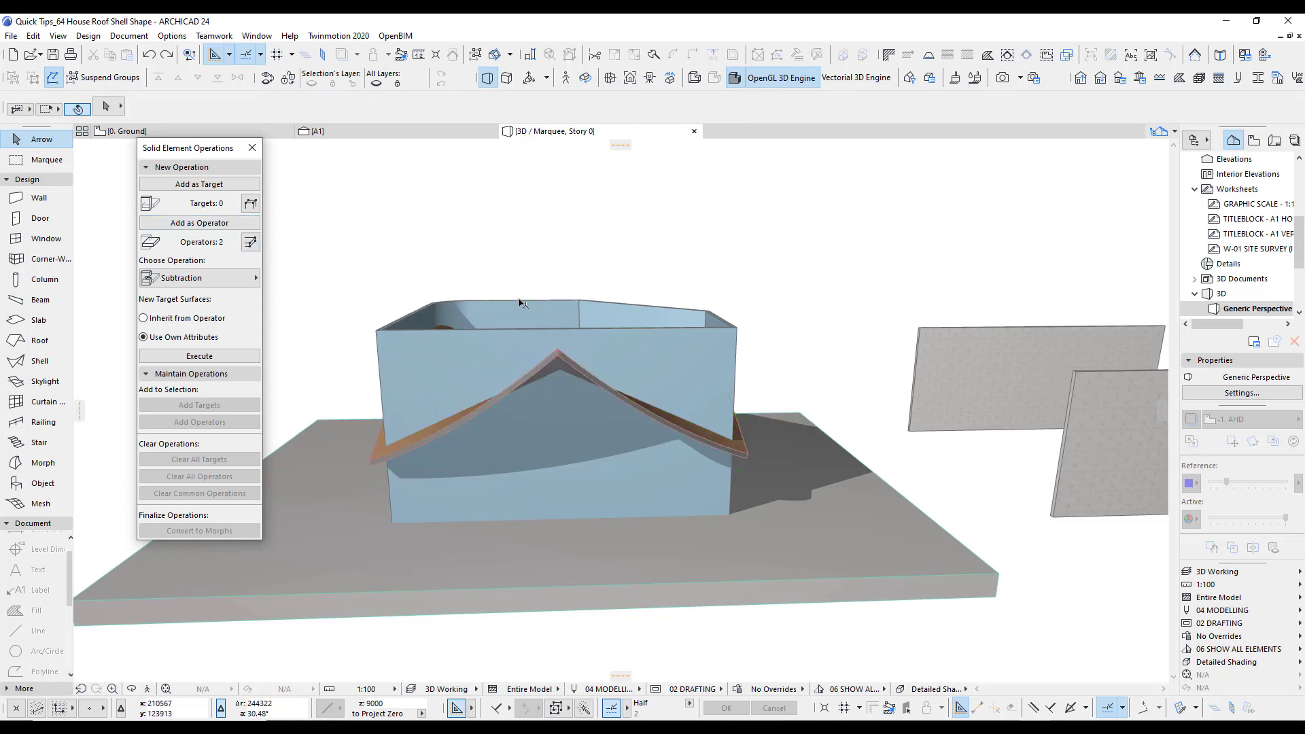
pyautogui.click(525, 300)
pyautogui.click(214, 186)
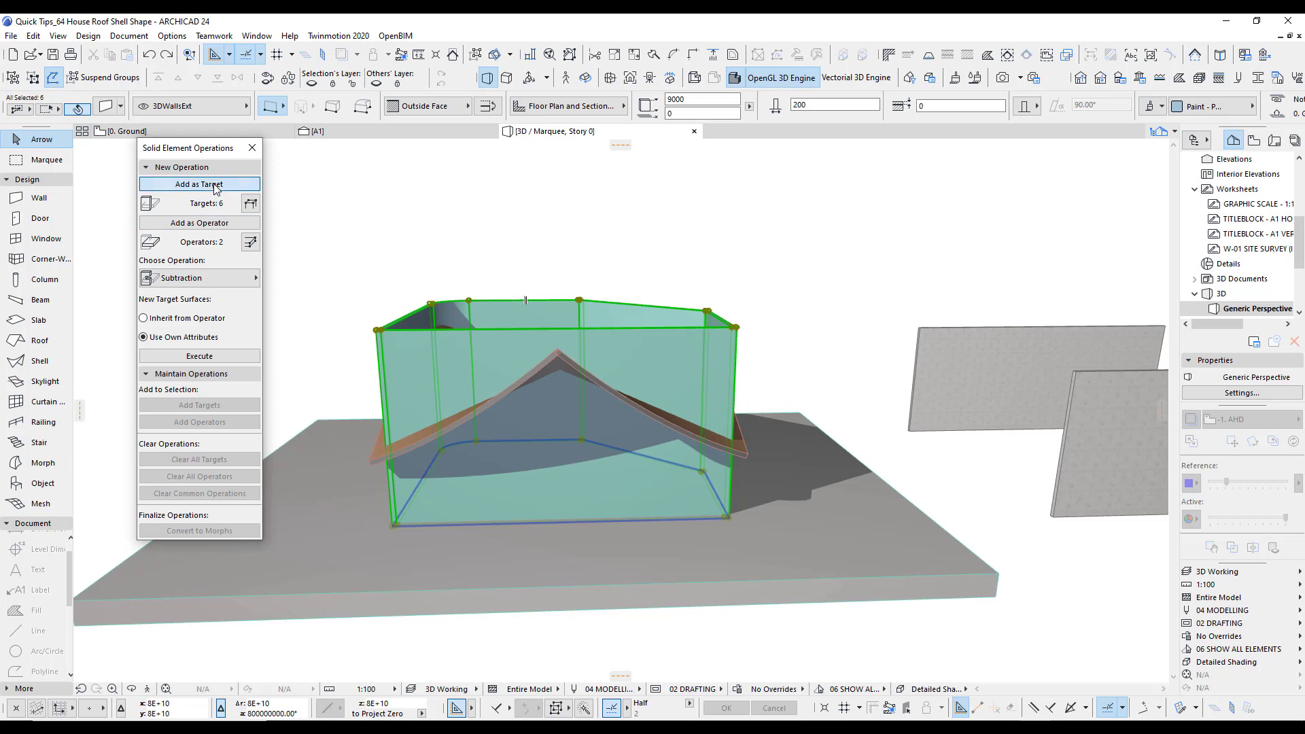
# Execute a Subtraction with upward extrusion on the walls.
pyautogui.click(230, 279)
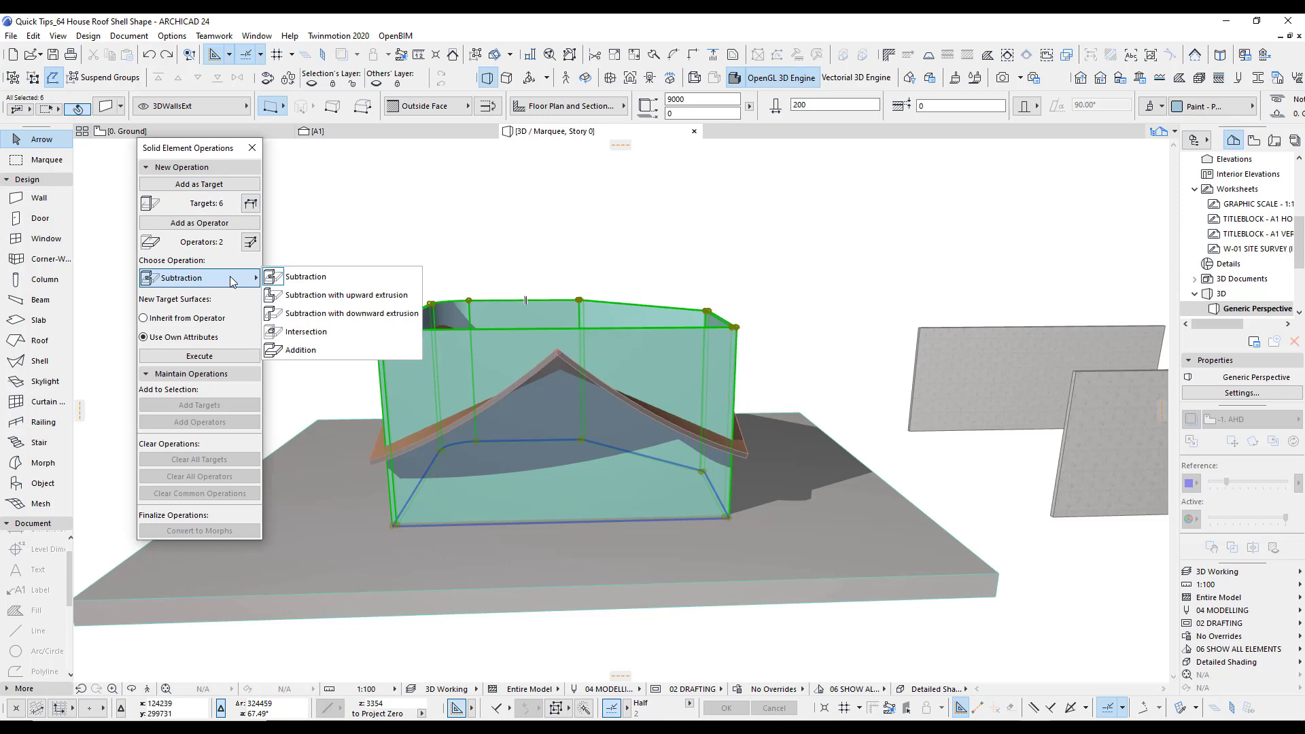
pyautogui.click(311, 295)
pyautogui.click(225, 358)
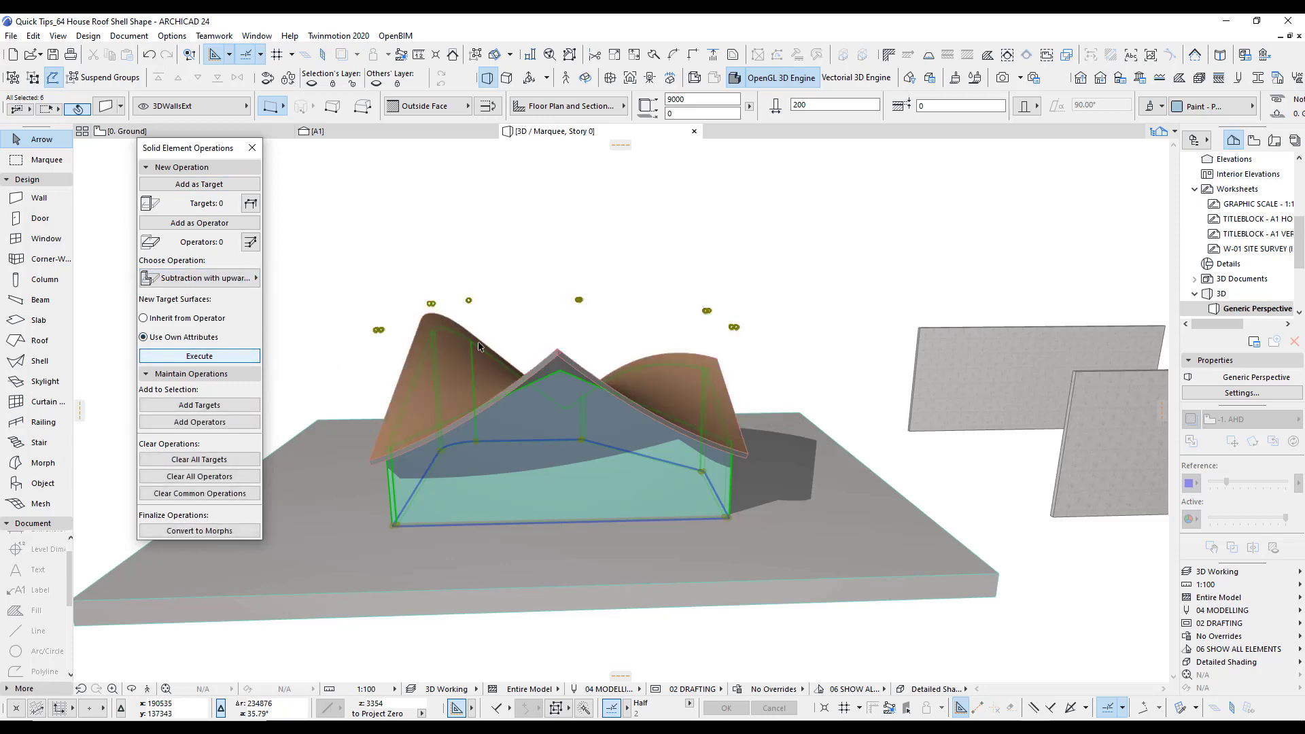
pyautogui.click(684, 258)
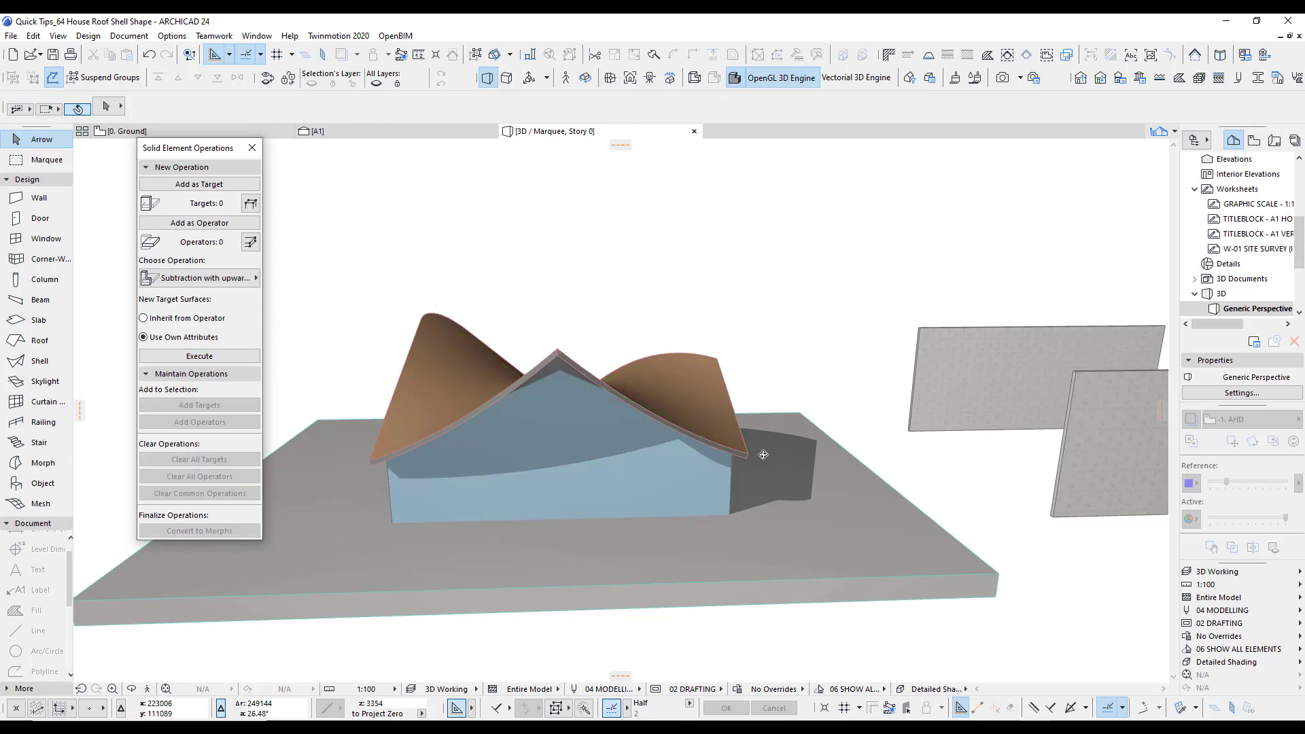
# Move a selection of the house elements to a spot above the original on the plan.
pyautogui.keyDown('shift'); pyautogui.moveTo(725, 386); pyautogui.dragTo(661, 454, button='middle'); pyautogui.keyUp('shift')
pyautogui.keyDown('shift'); pyautogui.moveTo(662, 455); pyautogui.dragTo(645, 426, button='middle'); pyautogui.keyUp('shift')
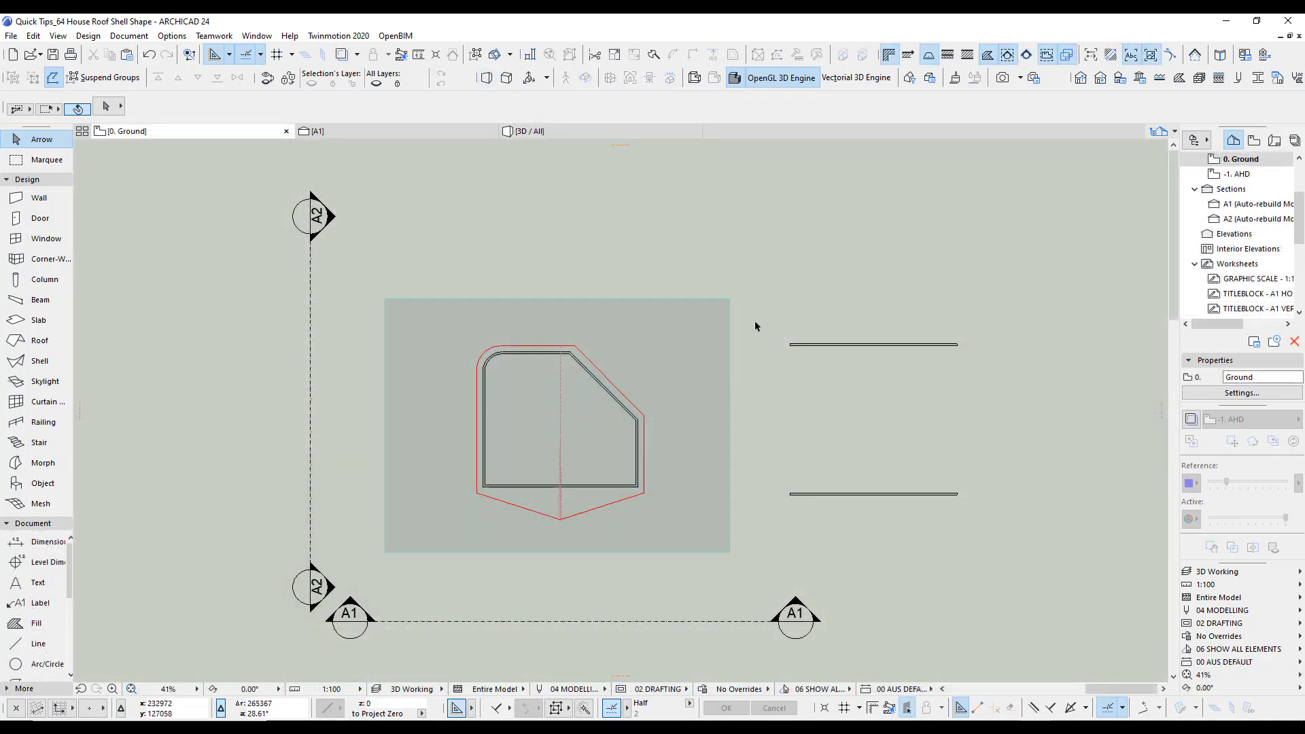
pyautogui.moveTo(755, 327); pyautogui.dragTo(454, 527)
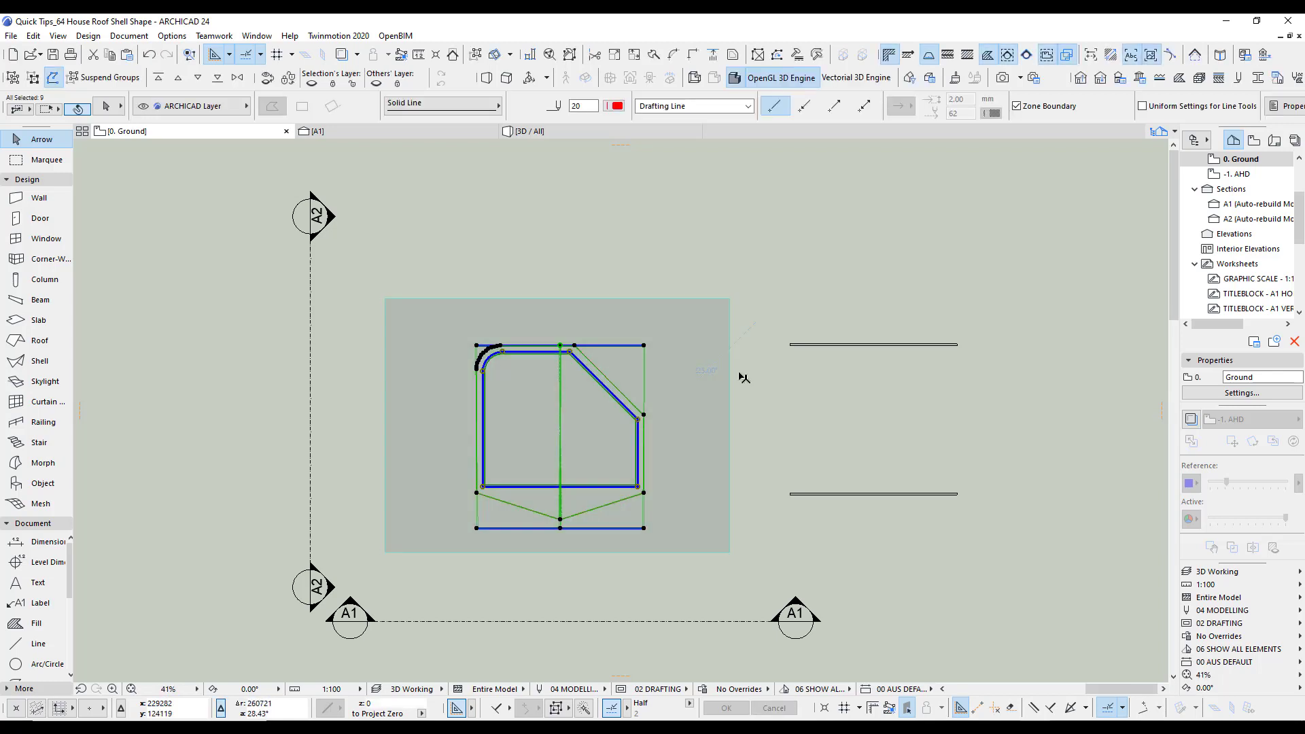
pyautogui.click(614, 466)
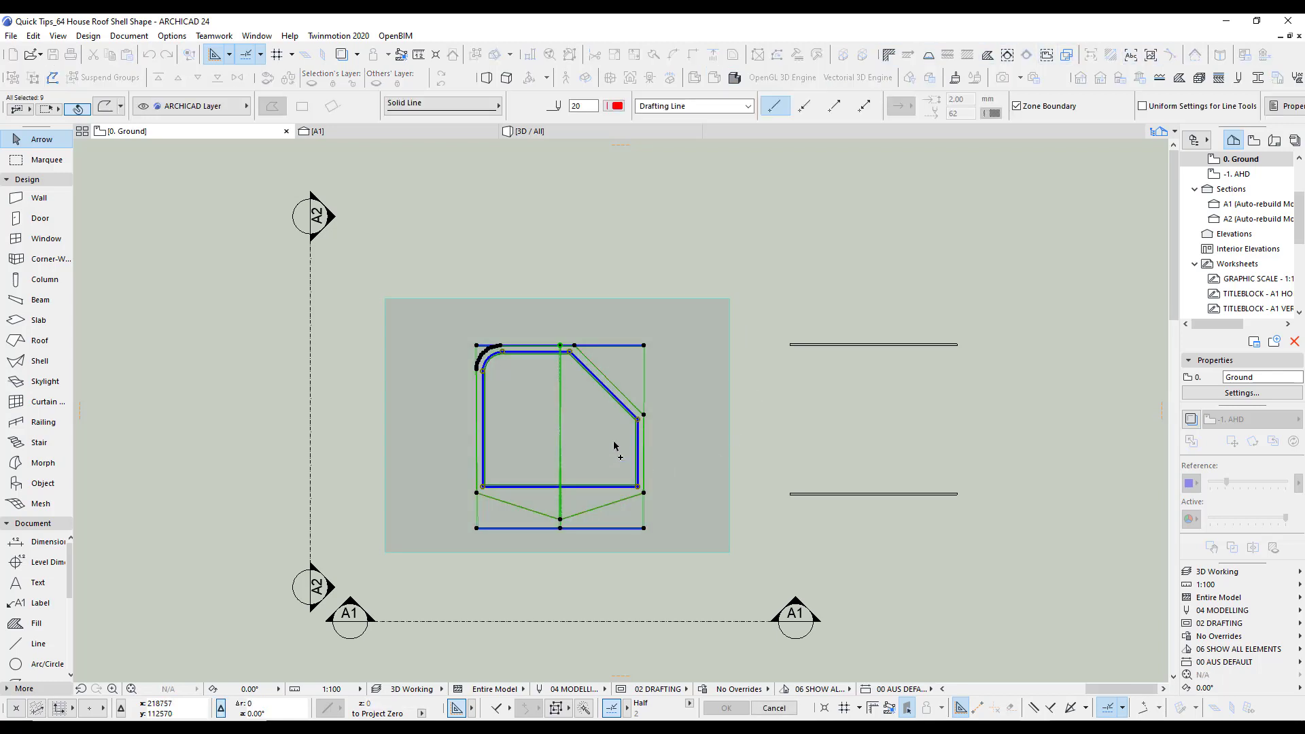
pyautogui.click(610, 196)
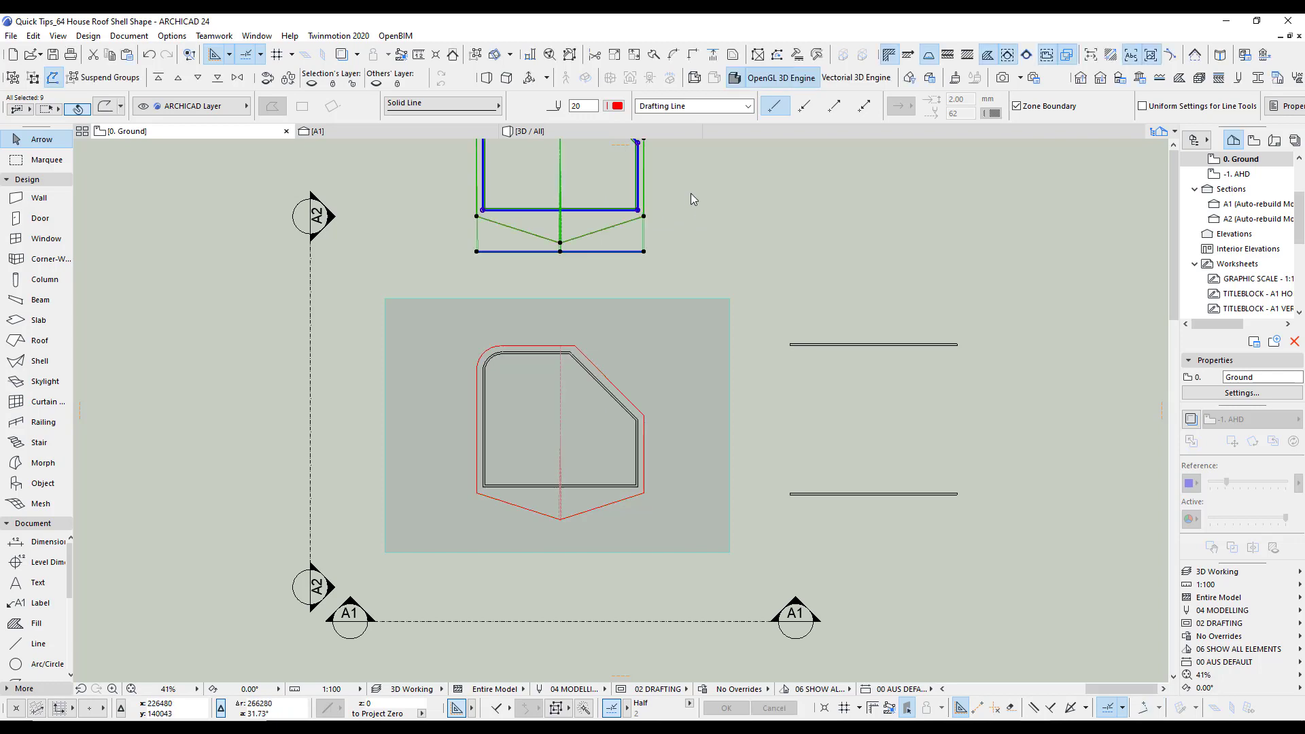
pyautogui.moveTo(691, 199); pyautogui.dragTo(672, 495, button='middle')
pyautogui.press('Escape')
pyautogui.scroll(6, 586, 525)
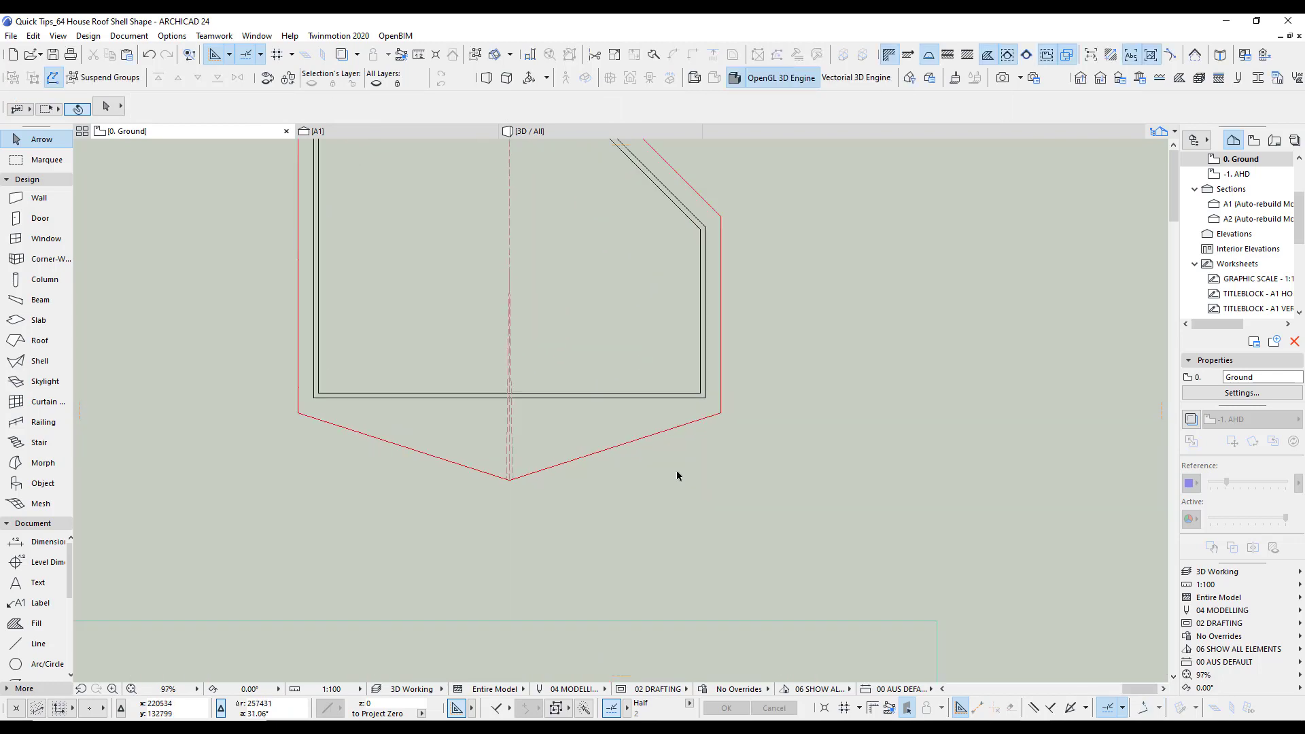
# Offset the whole red roof outline outward.
pyautogui.click(756, 396)
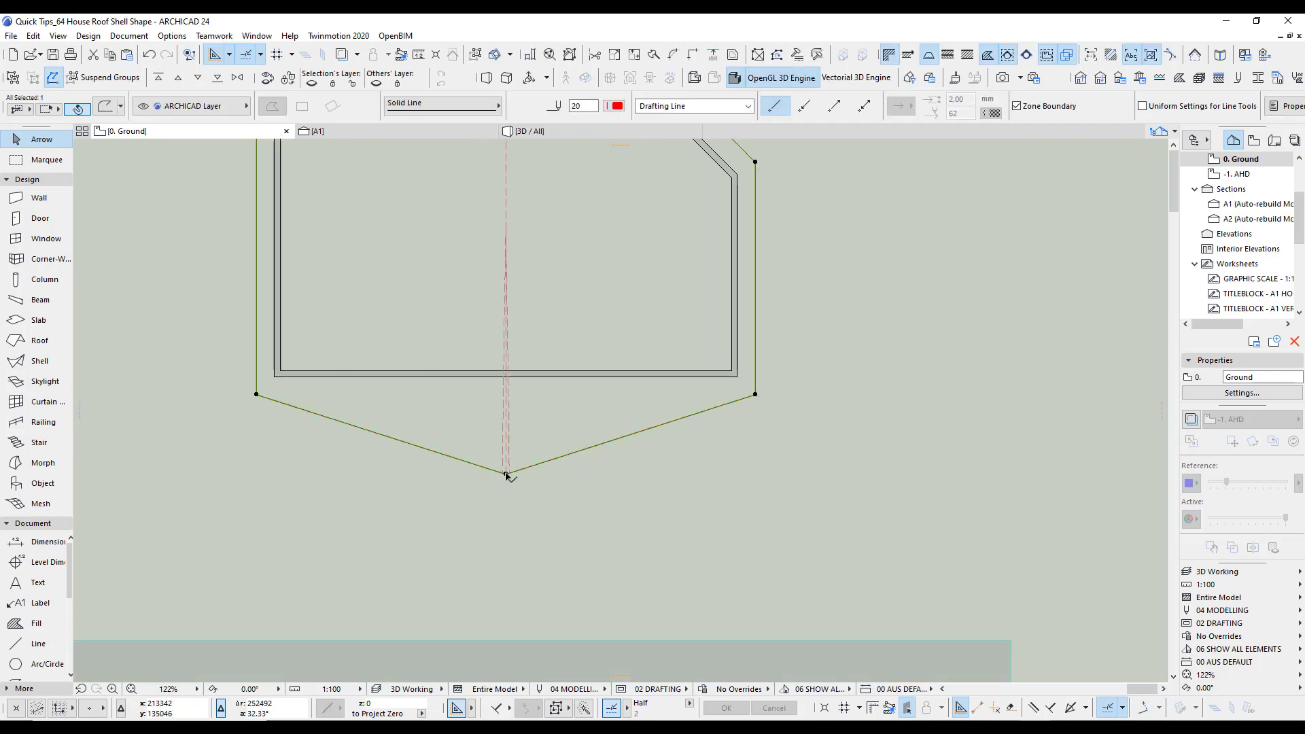
pyautogui.click(507, 475)
pyautogui.click(608, 539)
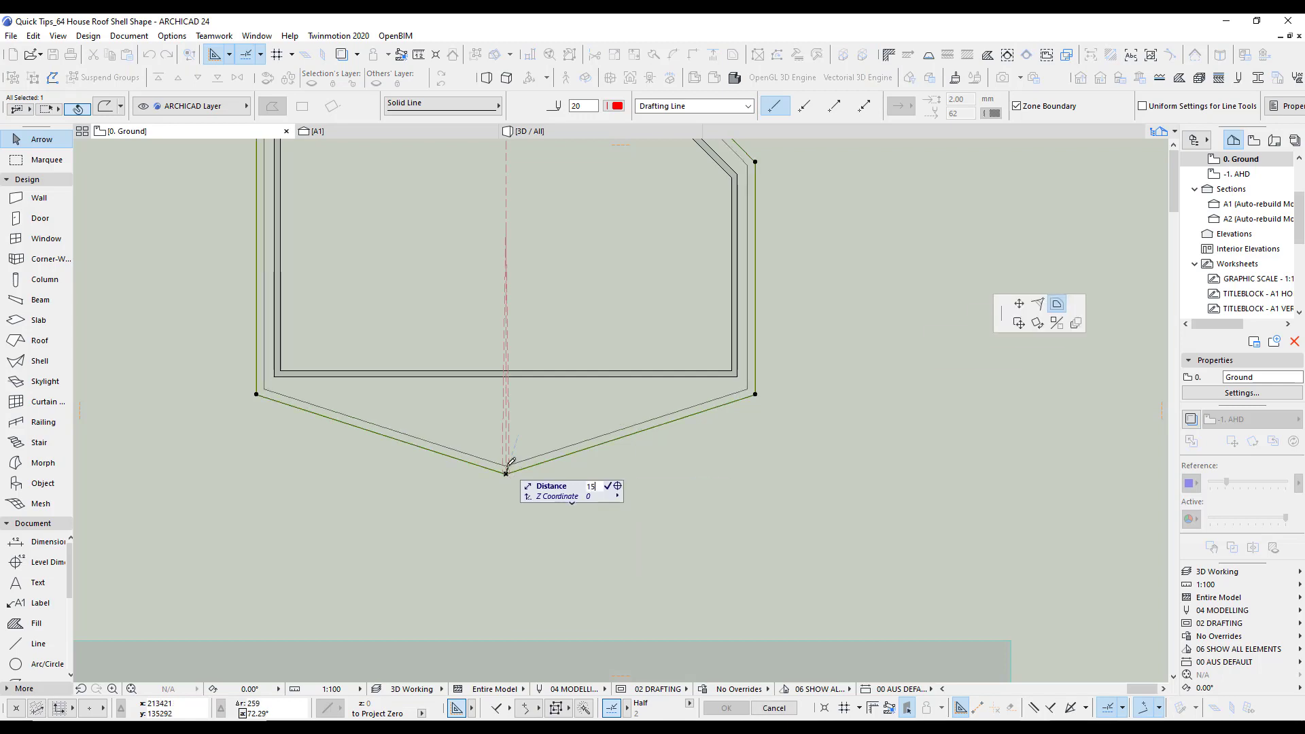
pyautogui.click(508, 467)
pyautogui.click(631, 484)
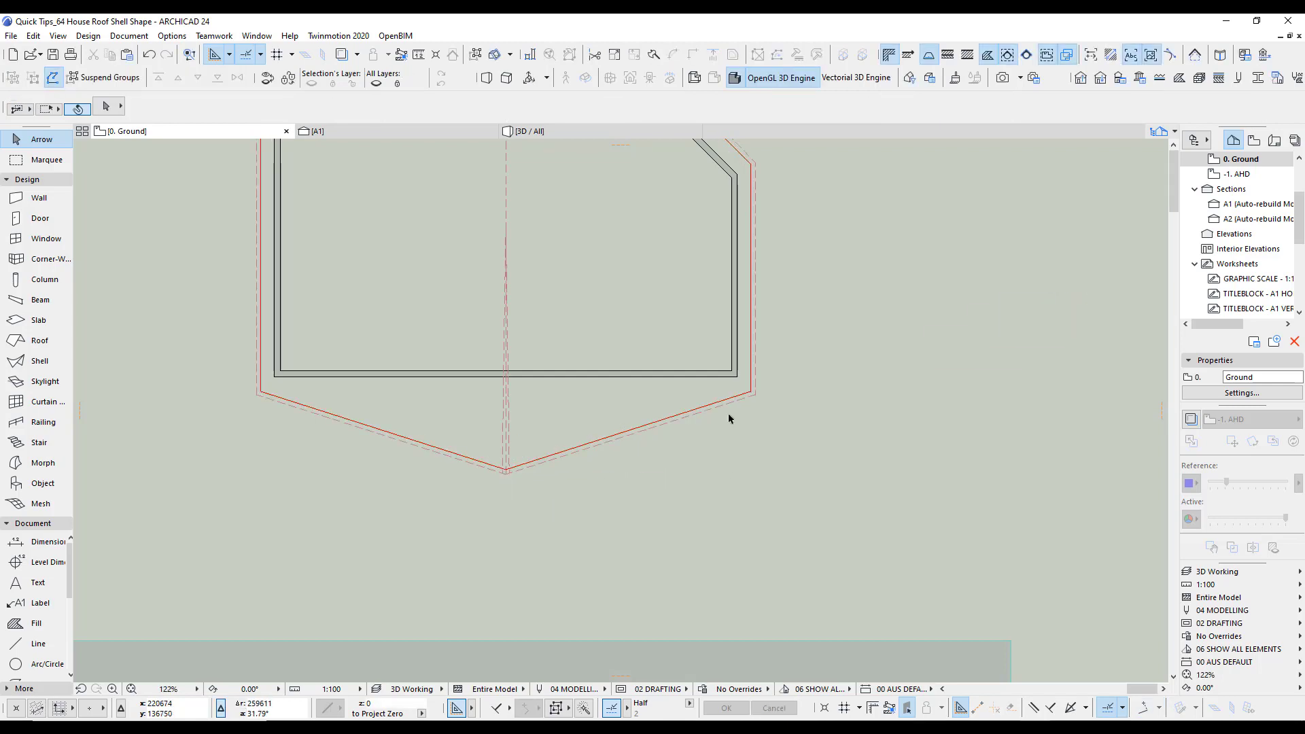
# Extend both roof shells' lower edges outward by 150 and view the house in 3D.
pyautogui.click(740, 400)
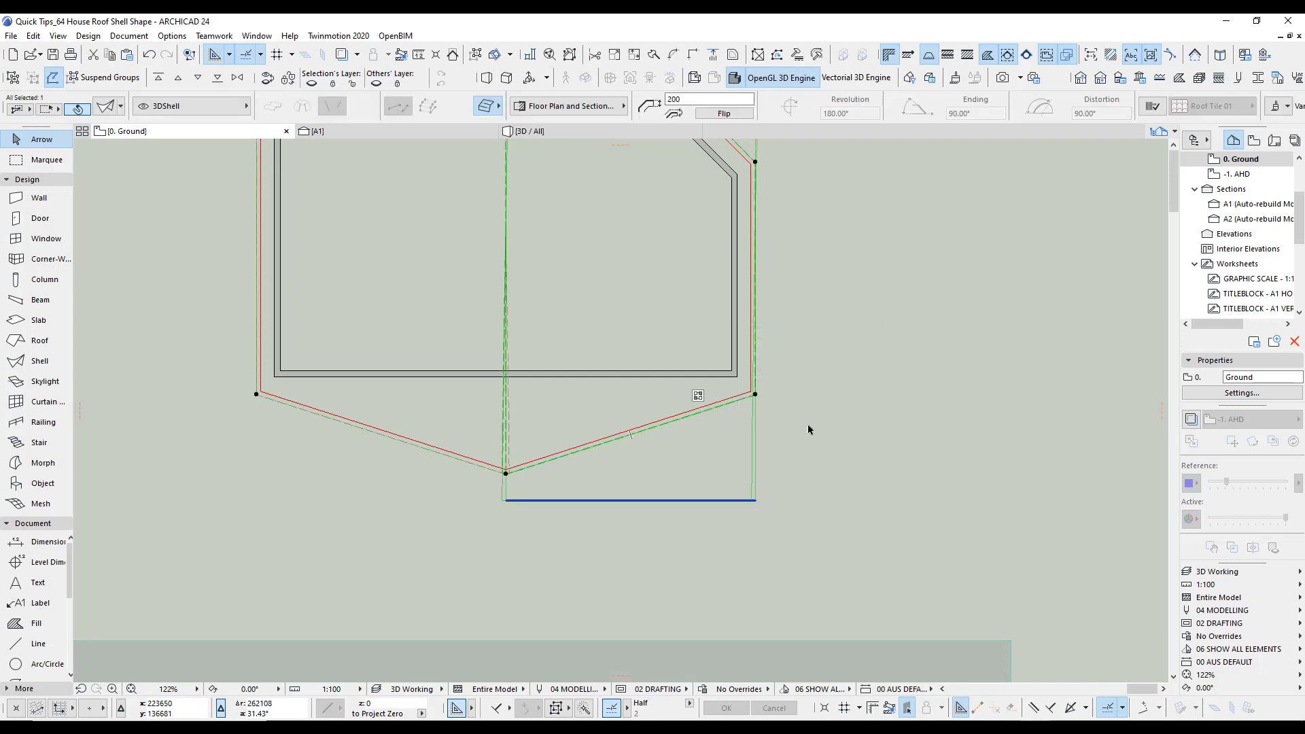
pyautogui.click(755, 397)
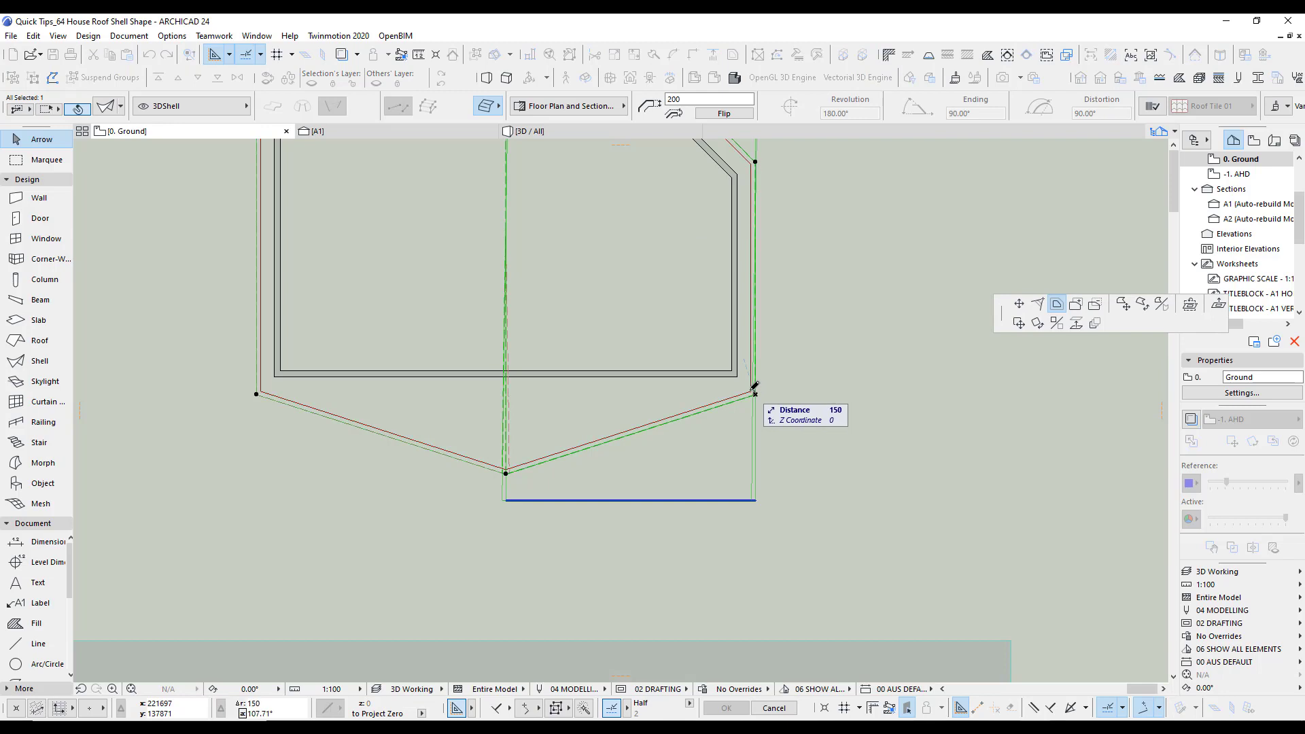
pyautogui.click(751, 391)
pyautogui.click(474, 464)
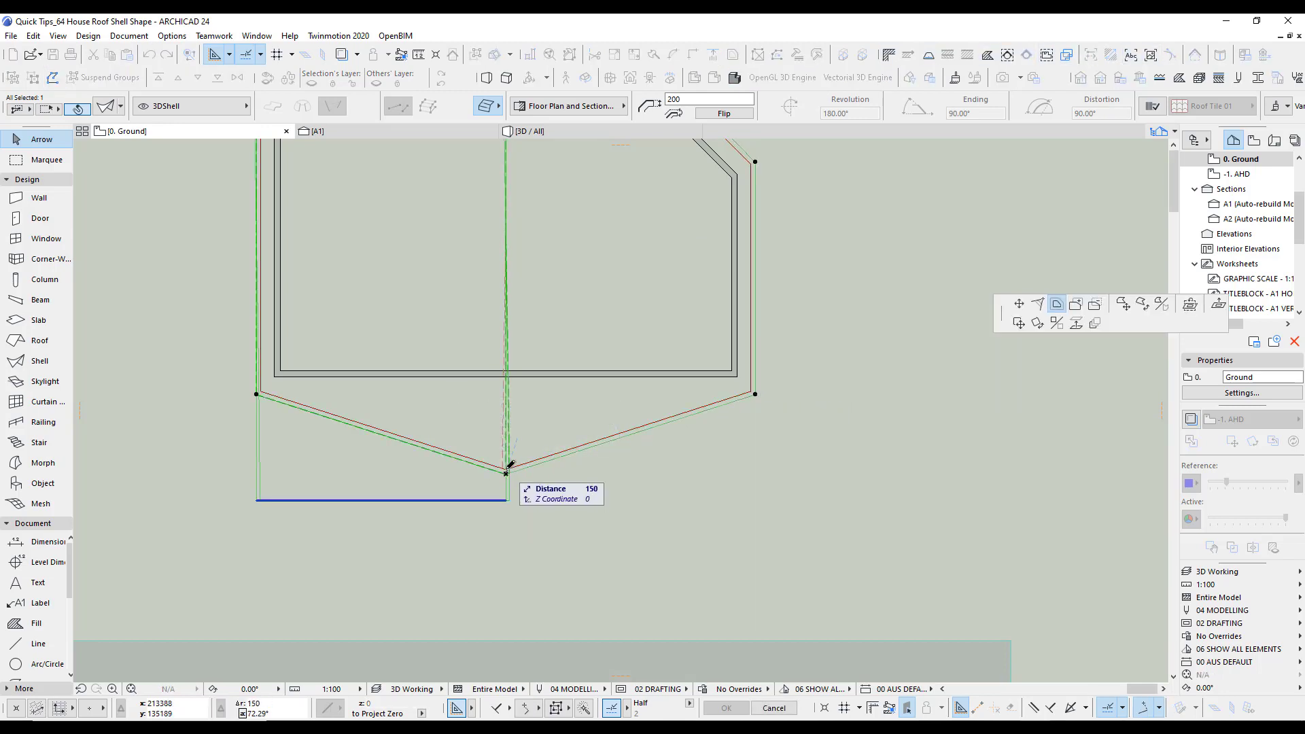
pyautogui.click(569, 495)
pyautogui.press('F3')
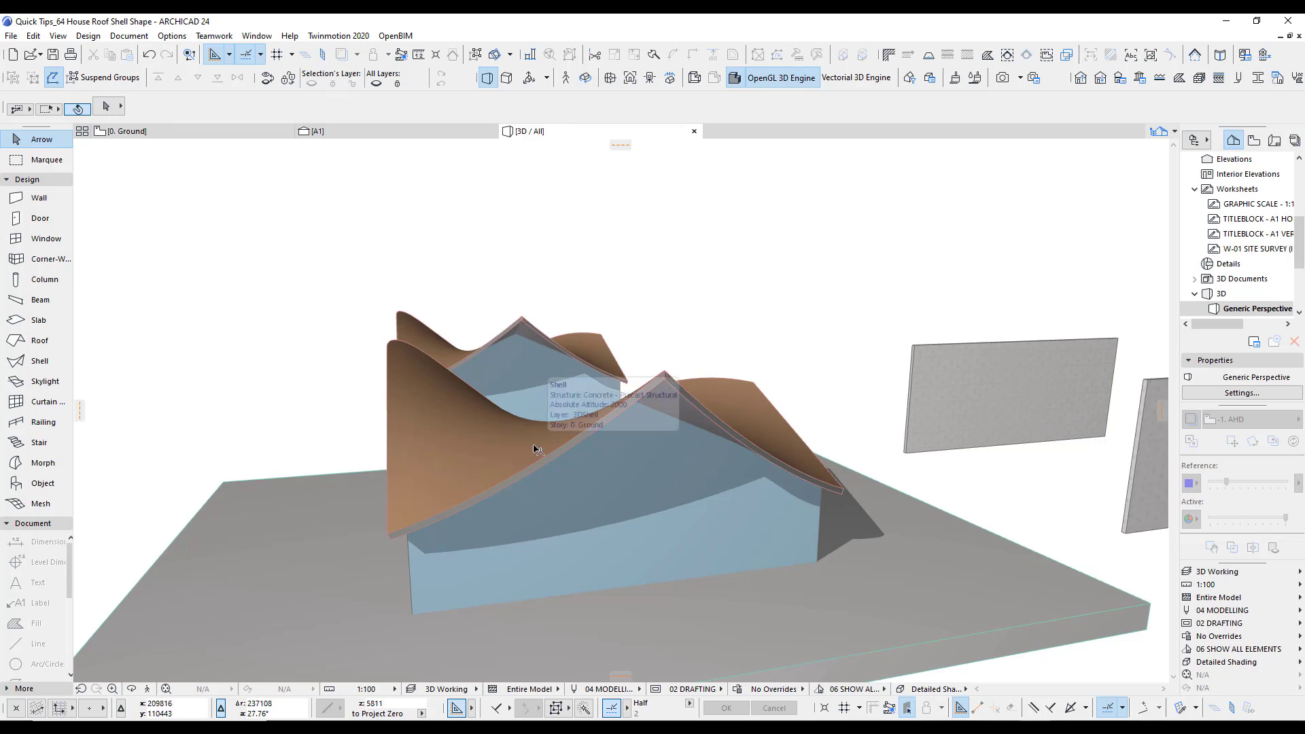
# Delete the stray box of walls under the upper roof.
pyautogui.click(551, 389)
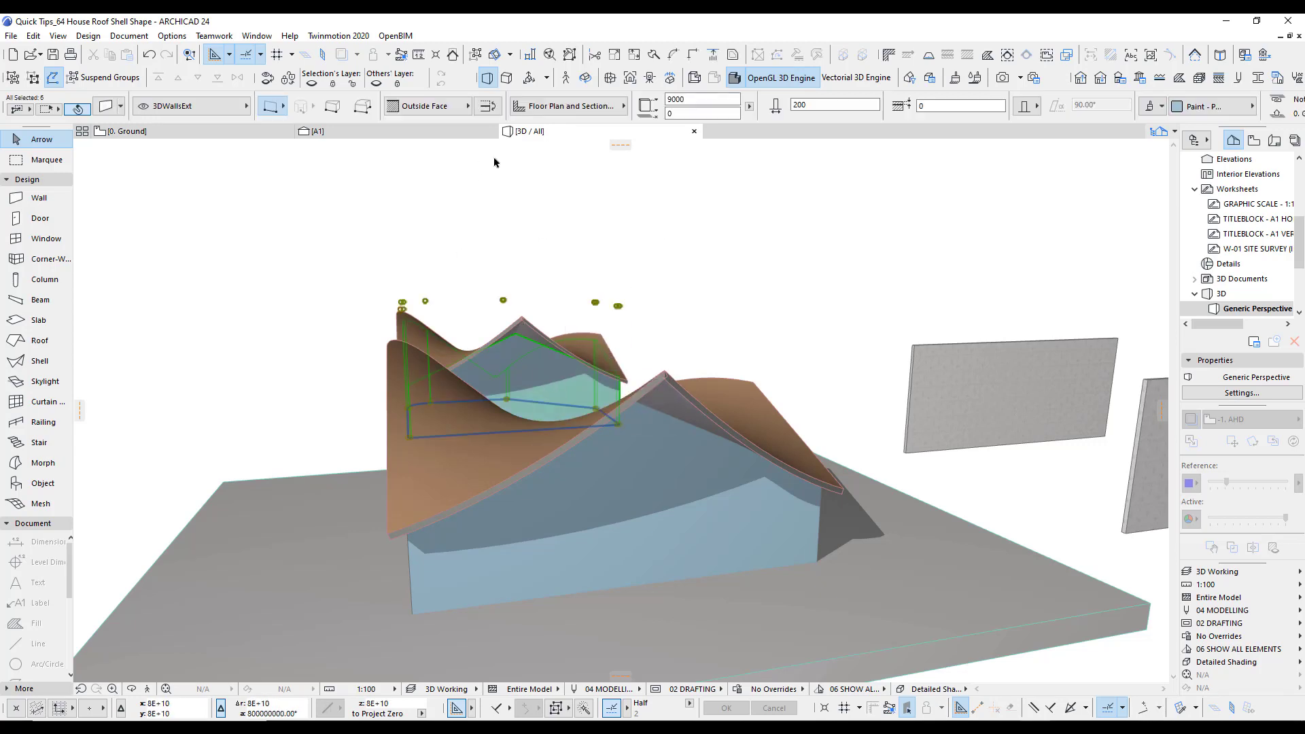
pyautogui.press('Delete')
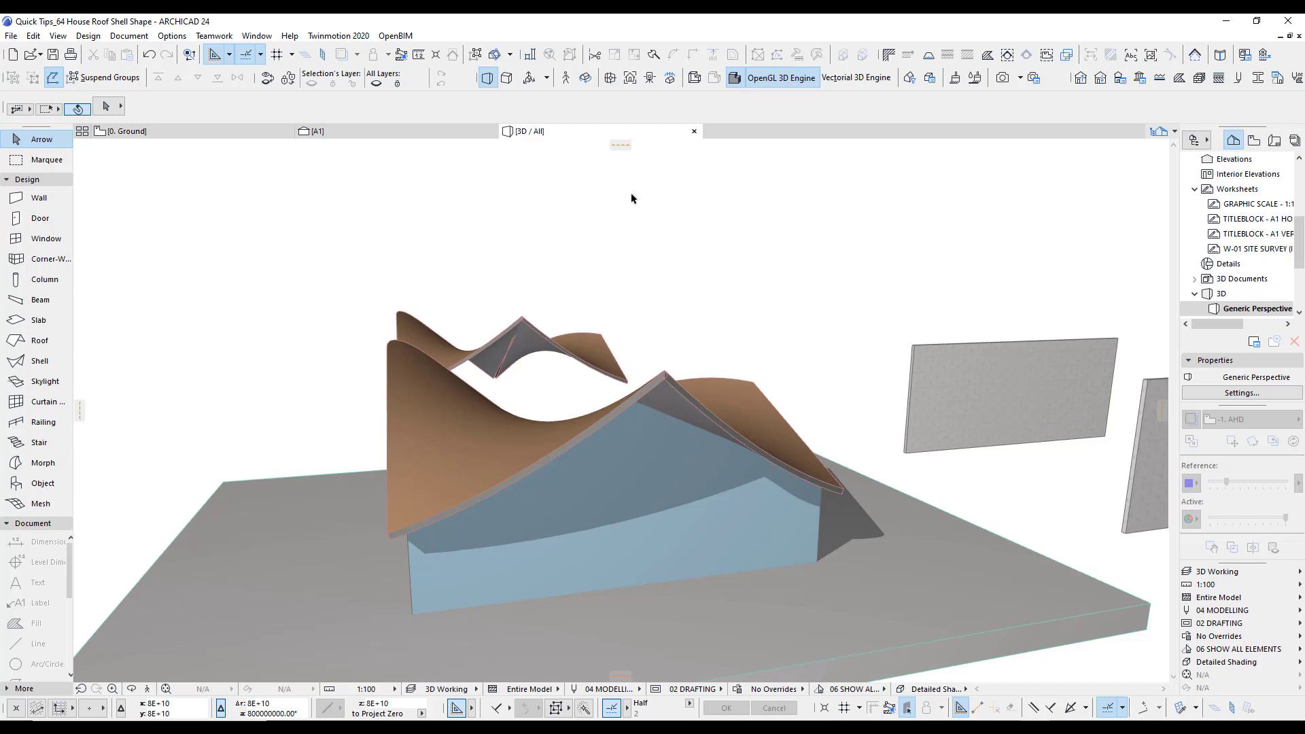
pyautogui.click(503, 295)
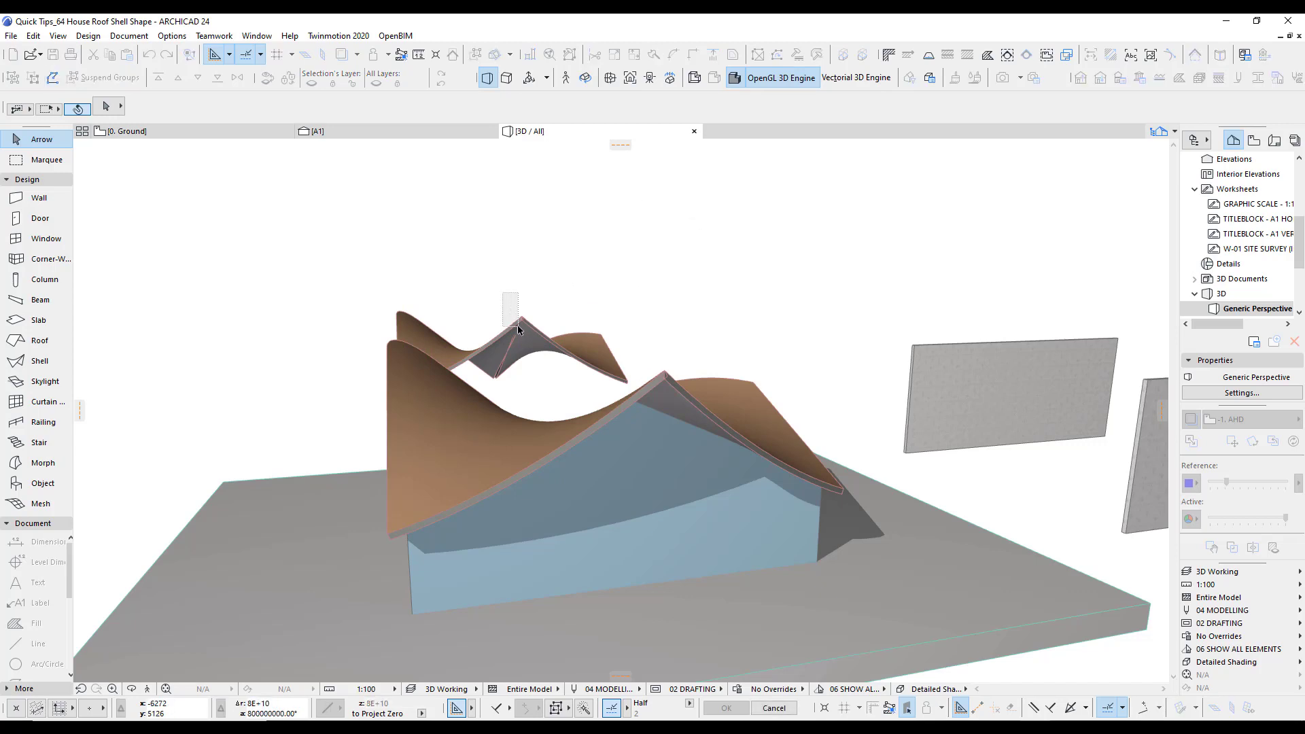
pyautogui.click(505, 301)
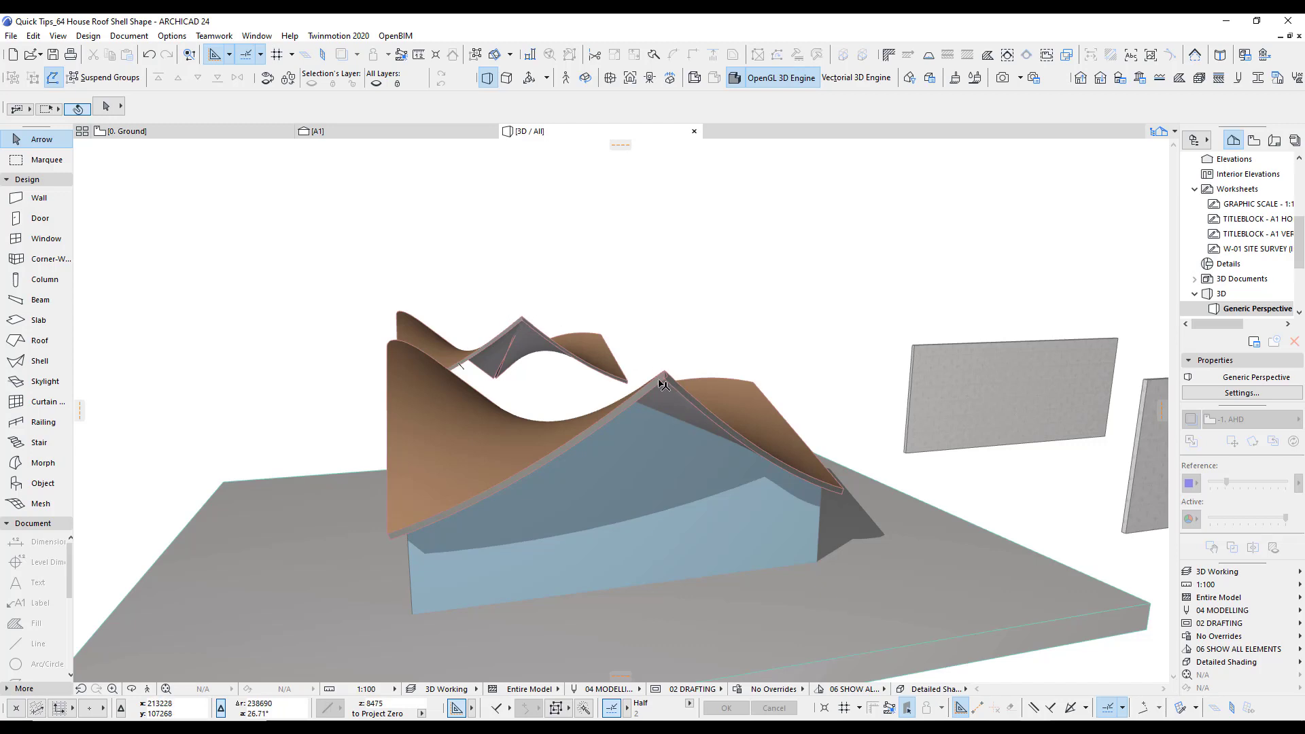
# Change both roof shells' thickness from 200 to 80.
pyautogui.click(658, 383)
pyautogui.keyDown('shift'); pyautogui.click(681, 394); pyautogui.keyUp('shift')
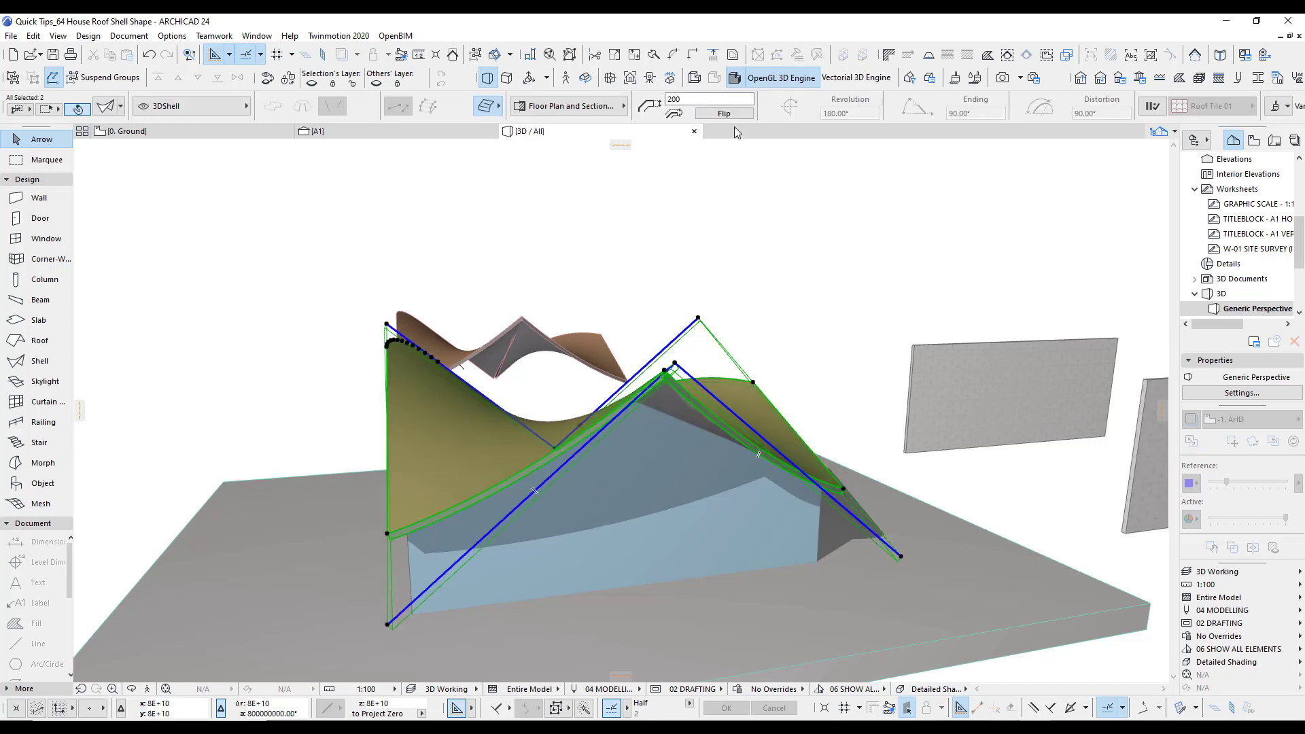
pyautogui.click(690, 99)
pyautogui.write('80')
pyautogui.press('Return')
pyautogui.press('Escape')
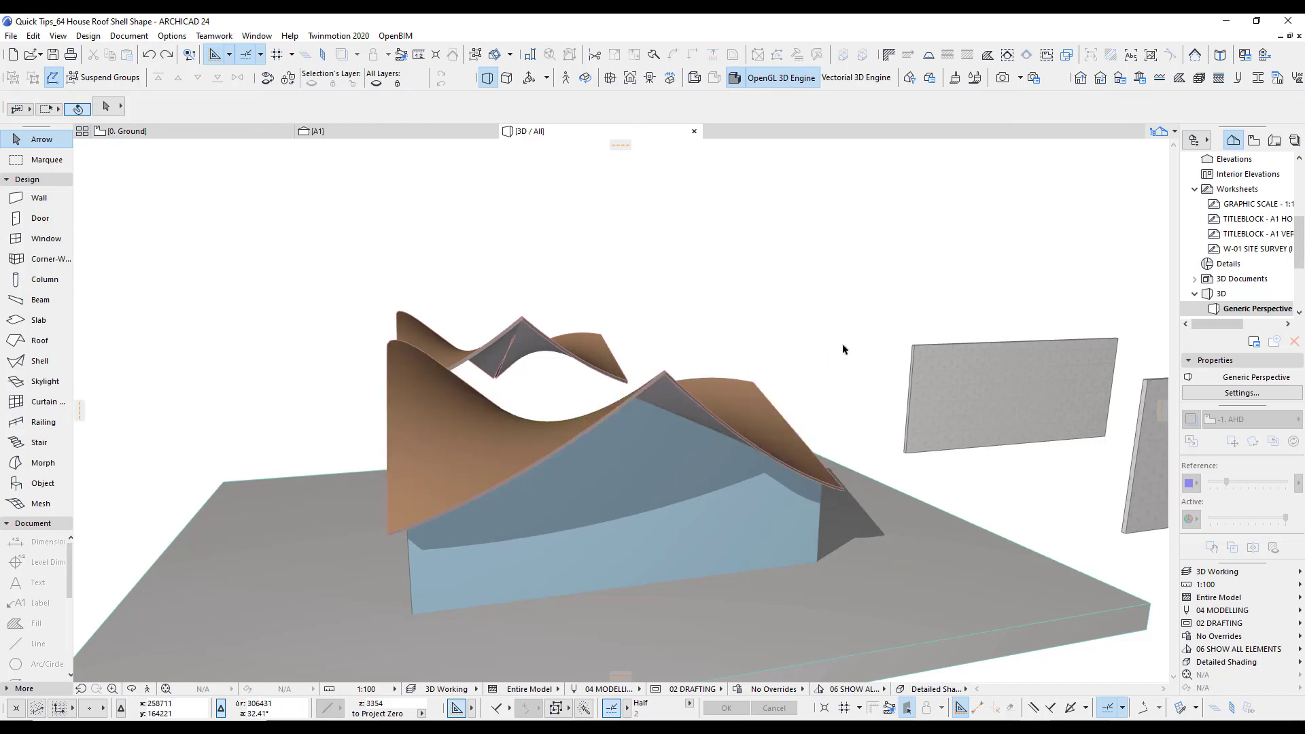
# Lower the upper shells by 80 with Elevate, then return to the ground floor plan.
pyautogui.click(548, 340)
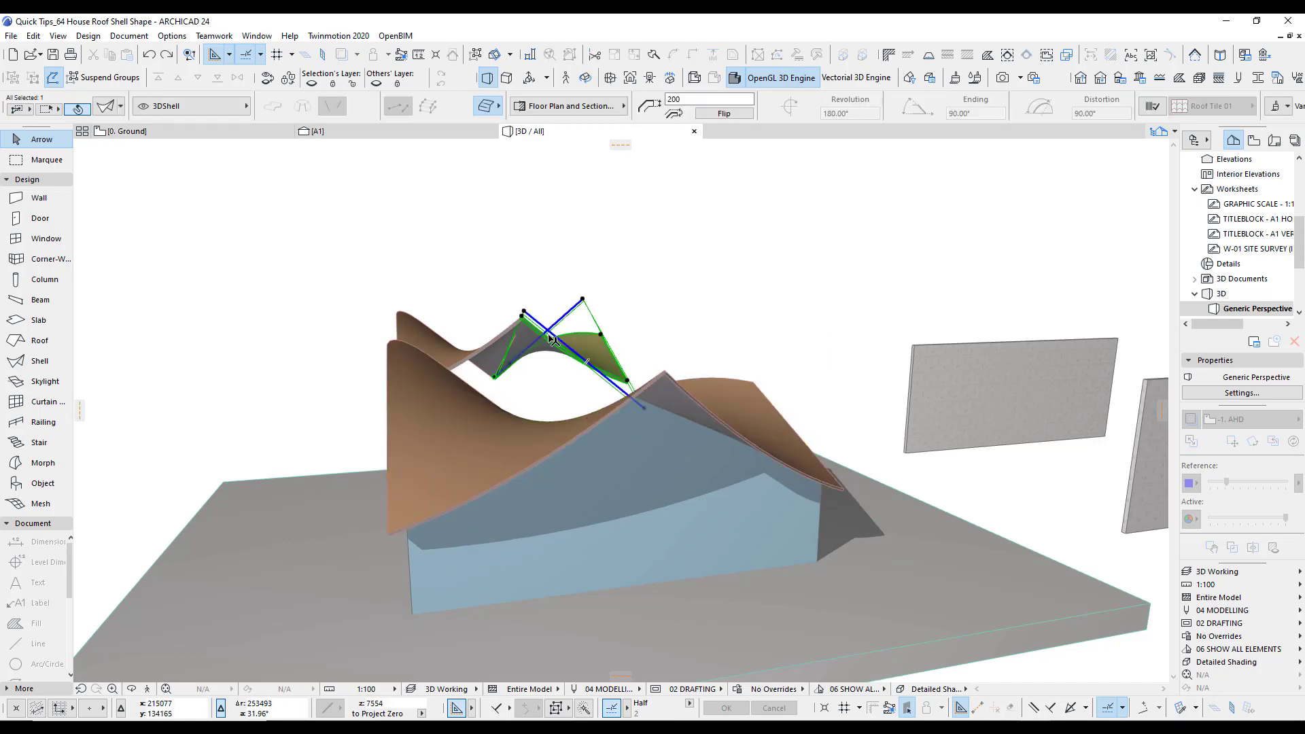
pyautogui.press('Escape')
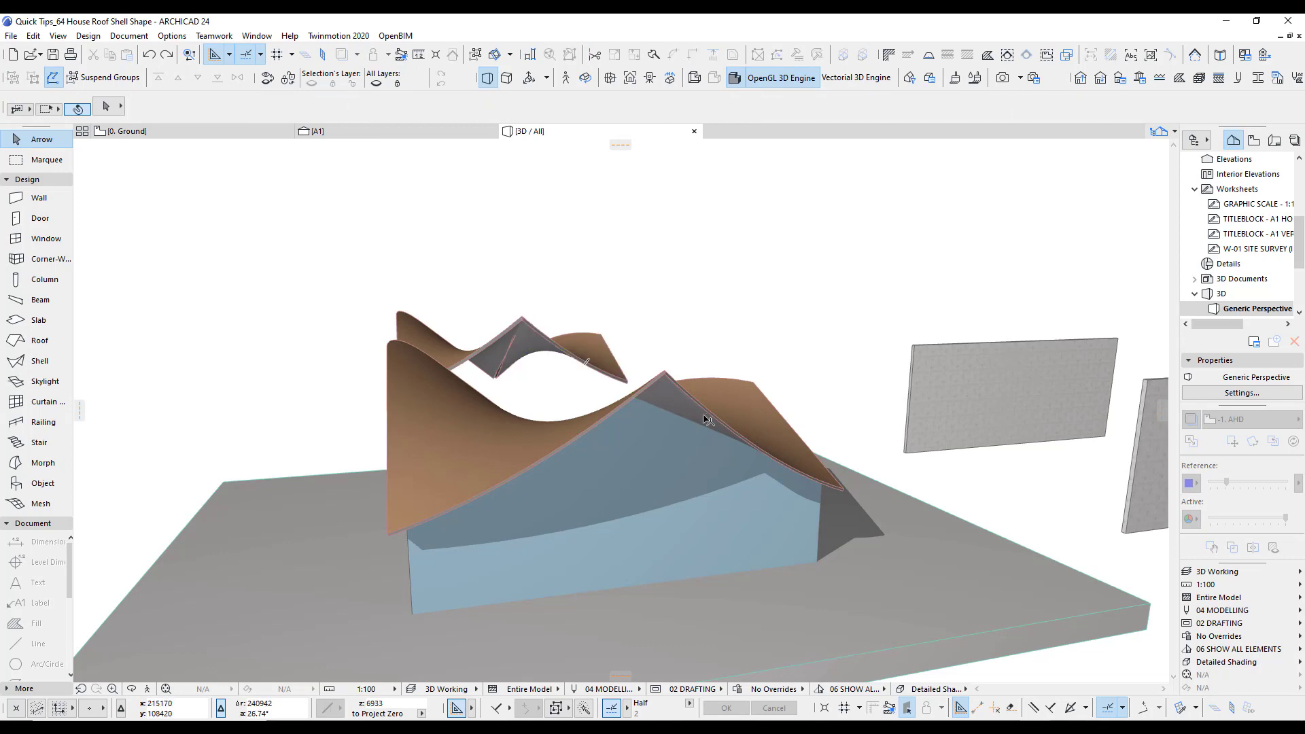
pyautogui.click(703, 410)
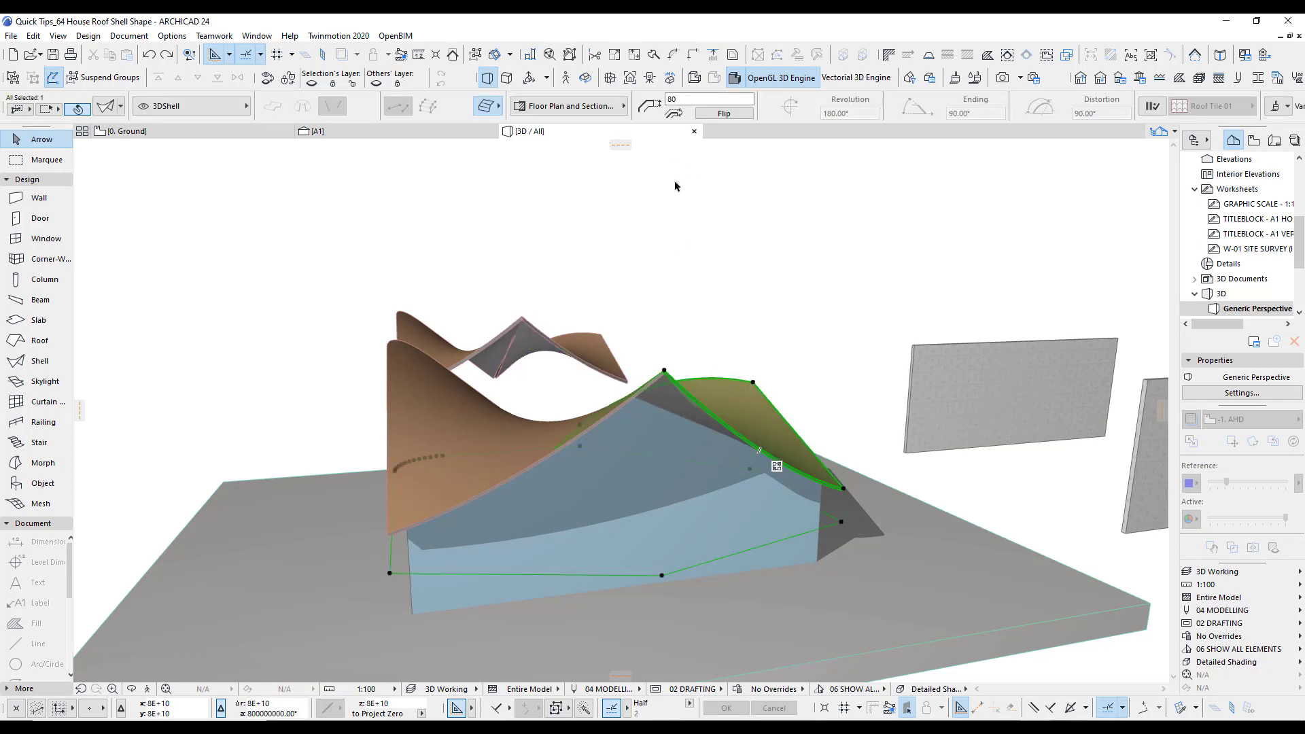
pyautogui.press('Escape')
pyautogui.moveTo(499, 295); pyautogui.dragTo(532, 339)
pyautogui.hotkey('ctrl', '9')
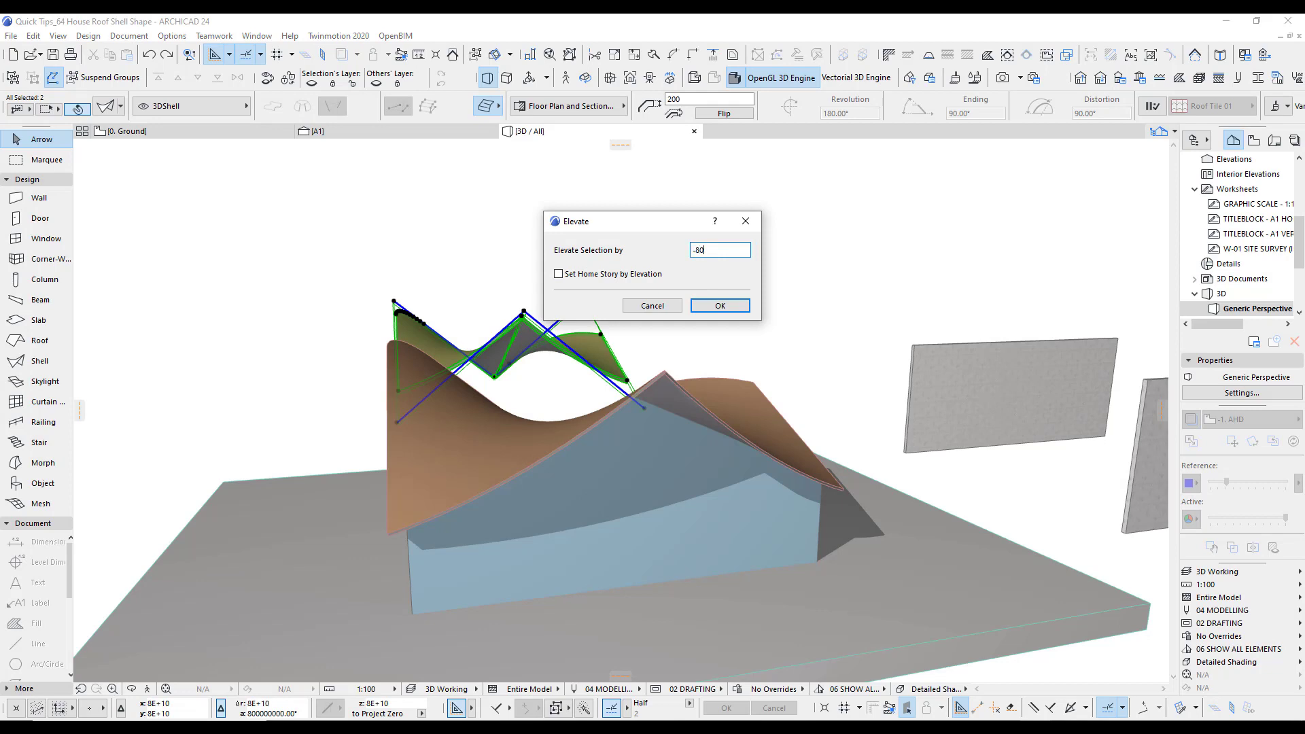
pyautogui.press('Return')
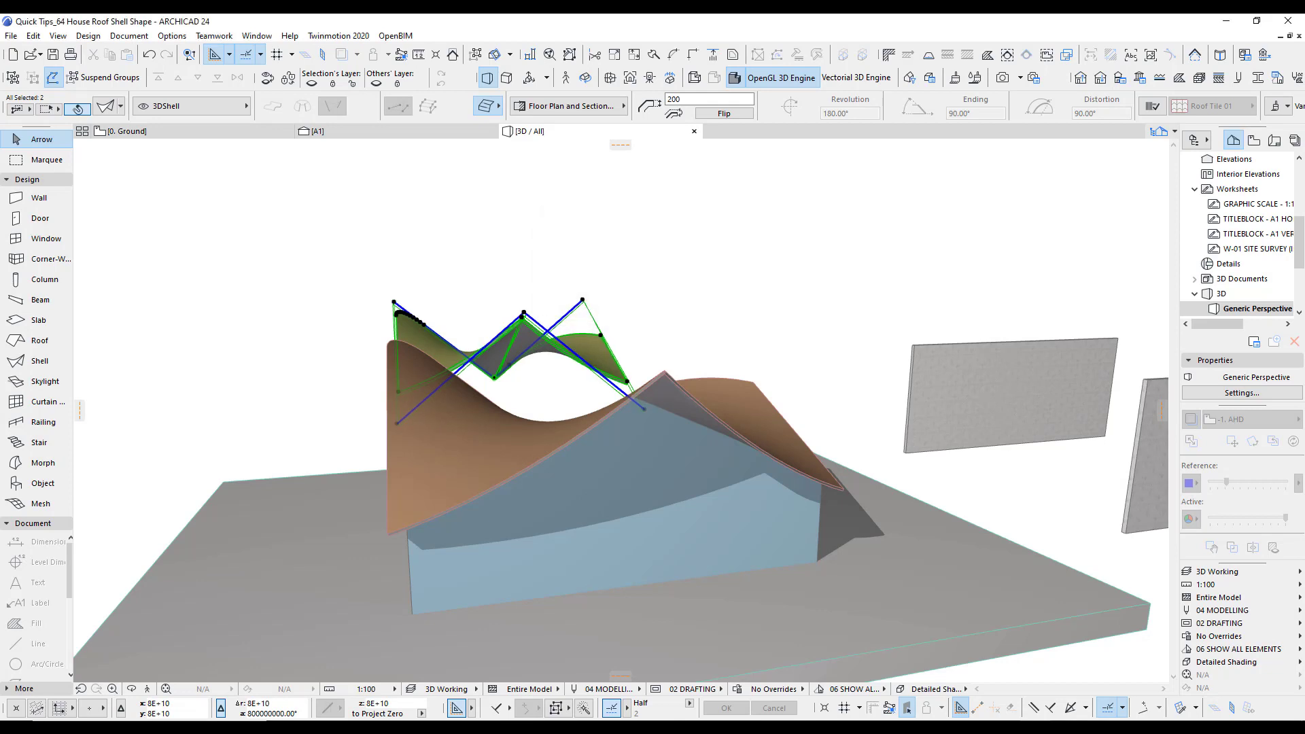
pyautogui.click(669, 300)
pyautogui.press('F2')
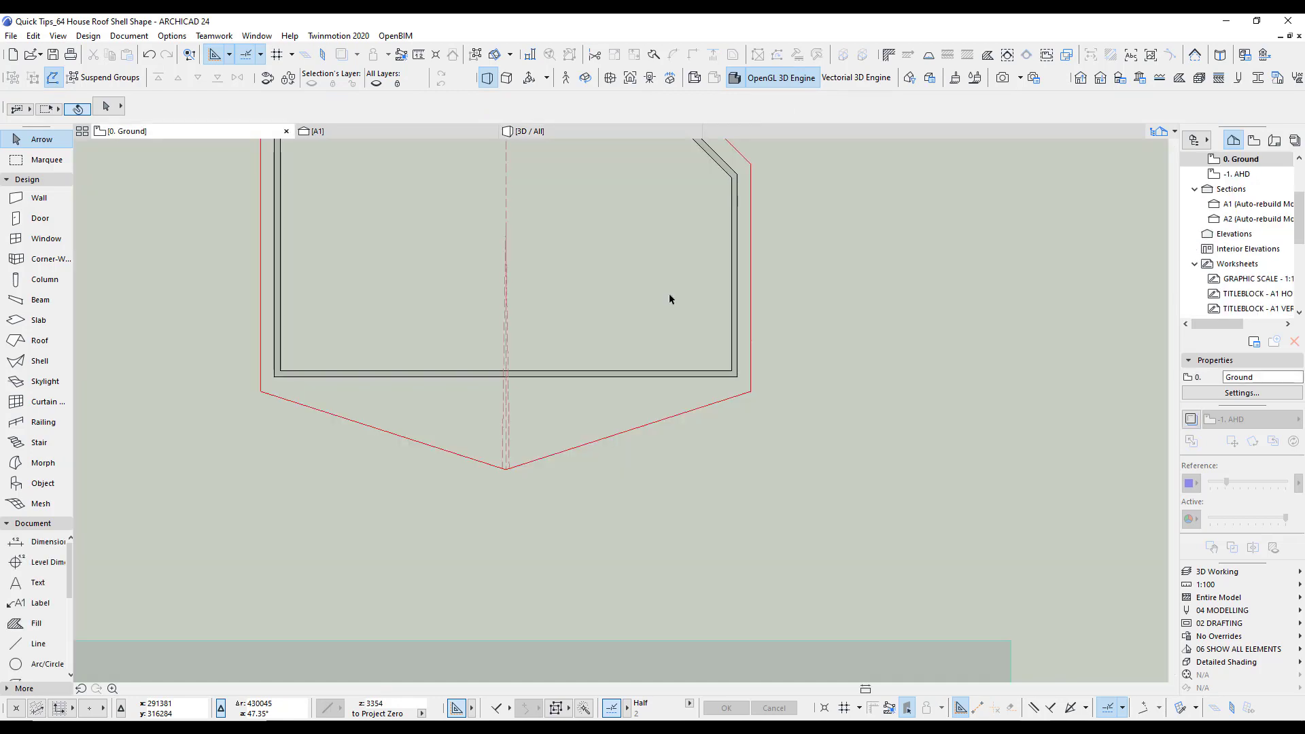
# Try selecting the upper roof outline and shells while bringing the house plan into view.
pyautogui.click(509, 438)
pyautogui.click(674, 470)
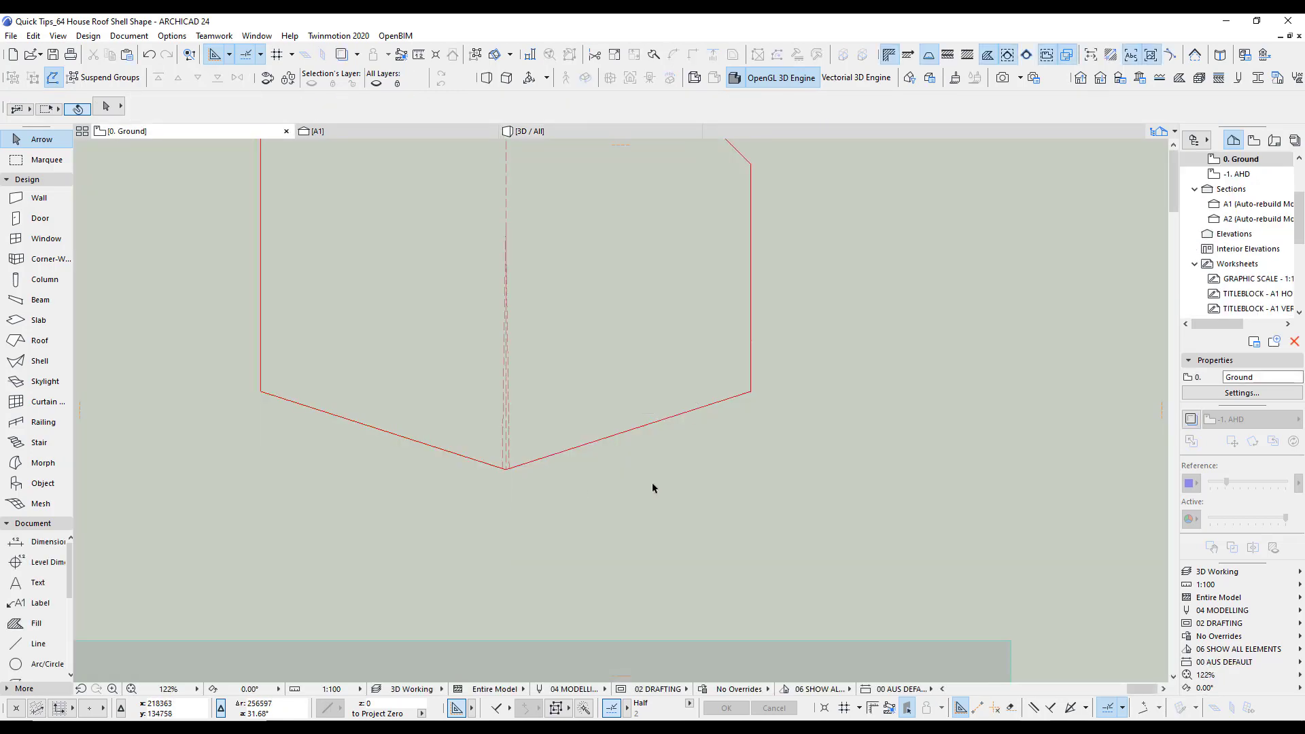
pyautogui.scroll(-4, 651, 486)
pyautogui.moveTo(726, 497); pyautogui.dragTo(420, 239)
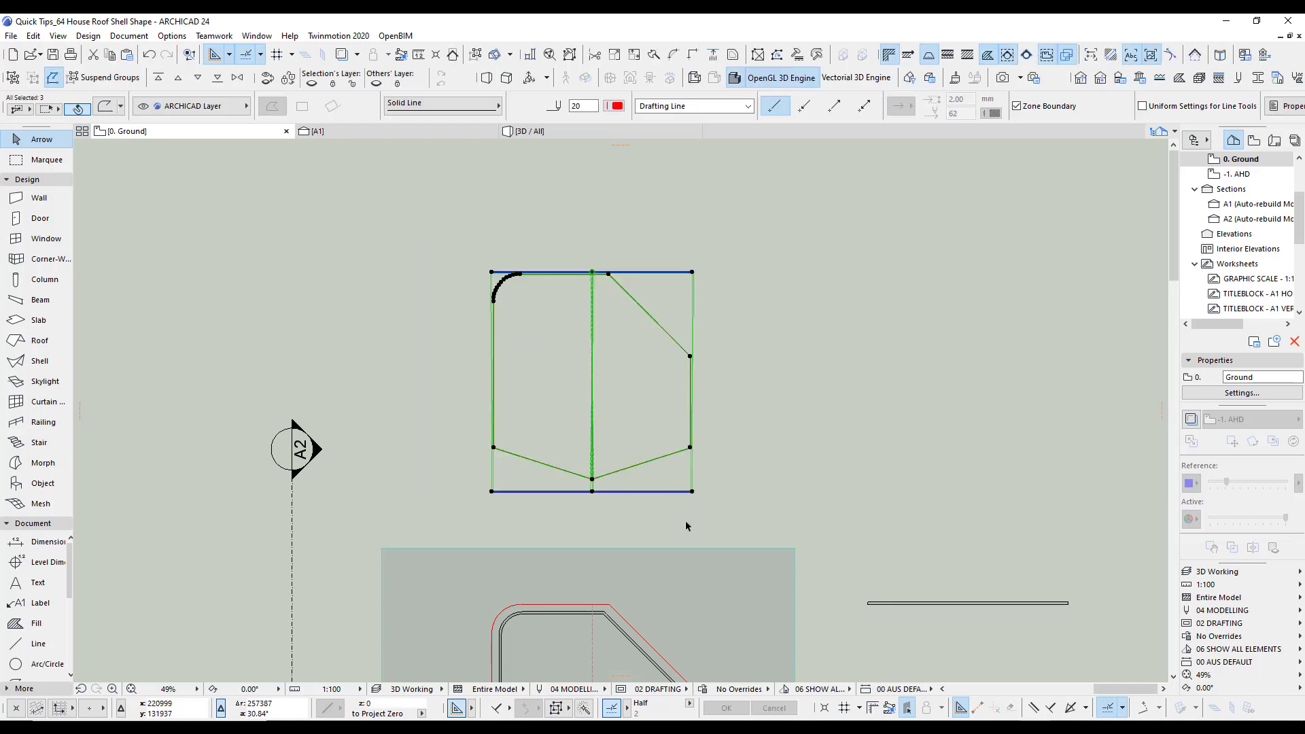
pyautogui.scroll(-2, 683, 527)
pyautogui.moveTo(680, 520); pyautogui.dragTo(680, 289, button='middle')
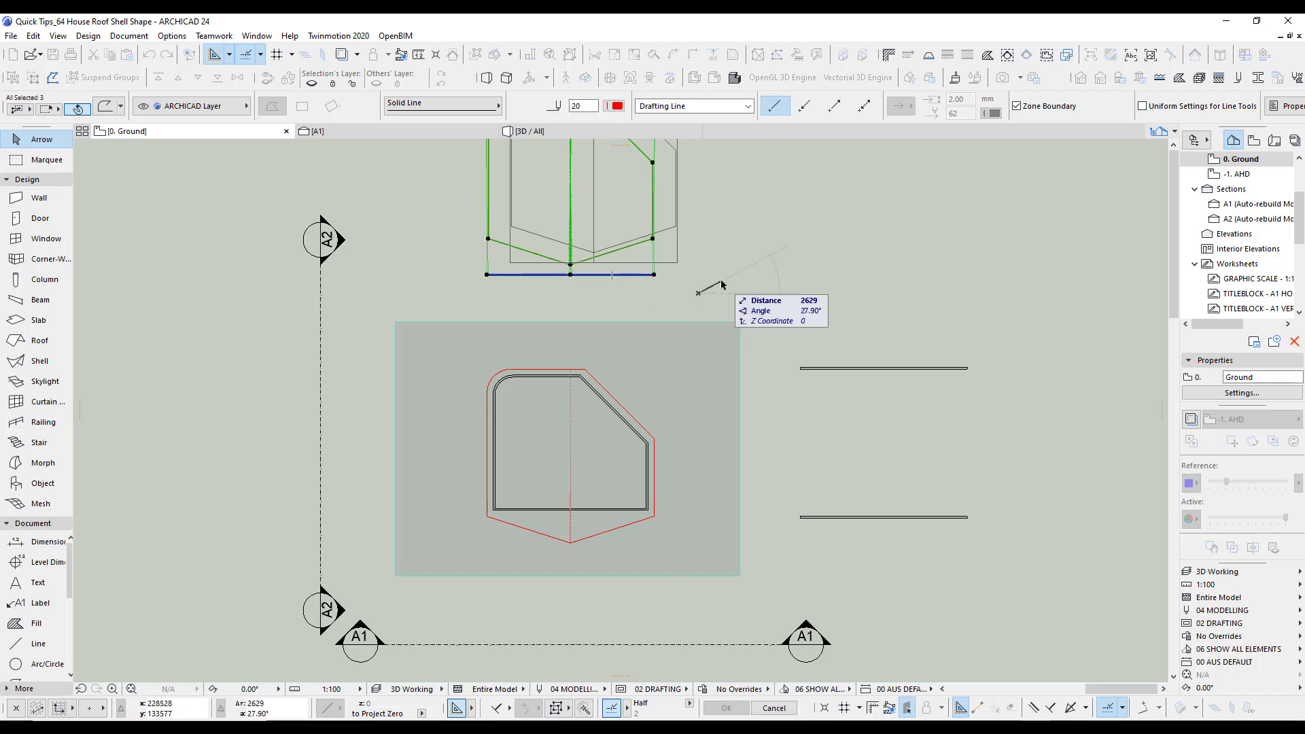
pyautogui.scroll(-2, 531, 335)
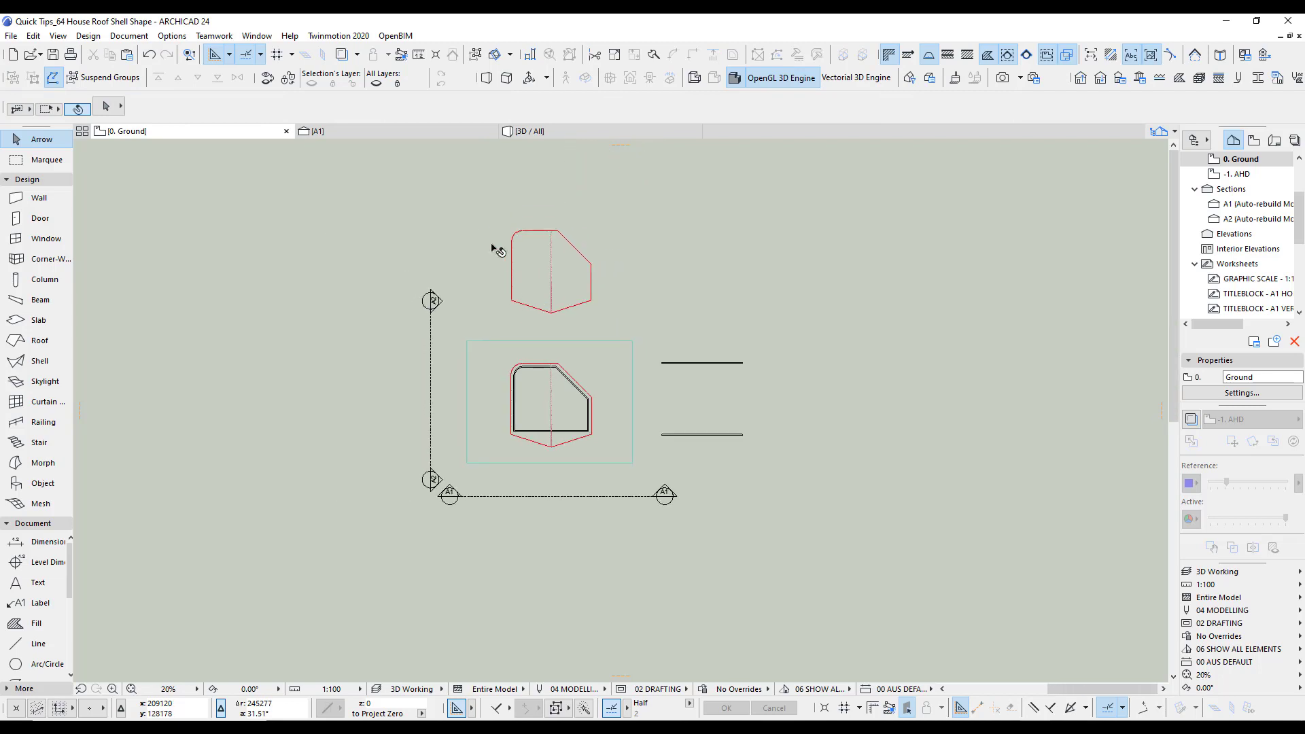
pyautogui.hotkey('ctrl', 'a')
pyautogui.scroll(2, 607, 371)
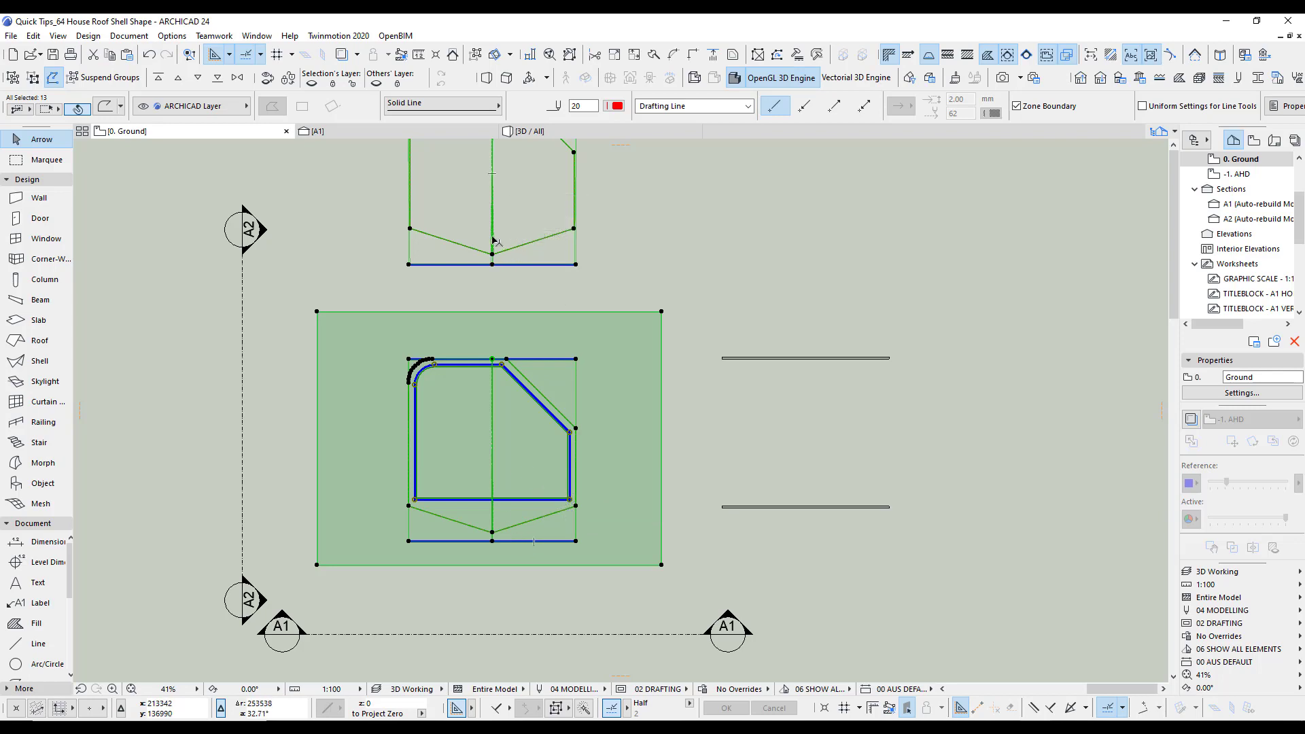
pyautogui.click(639, 226)
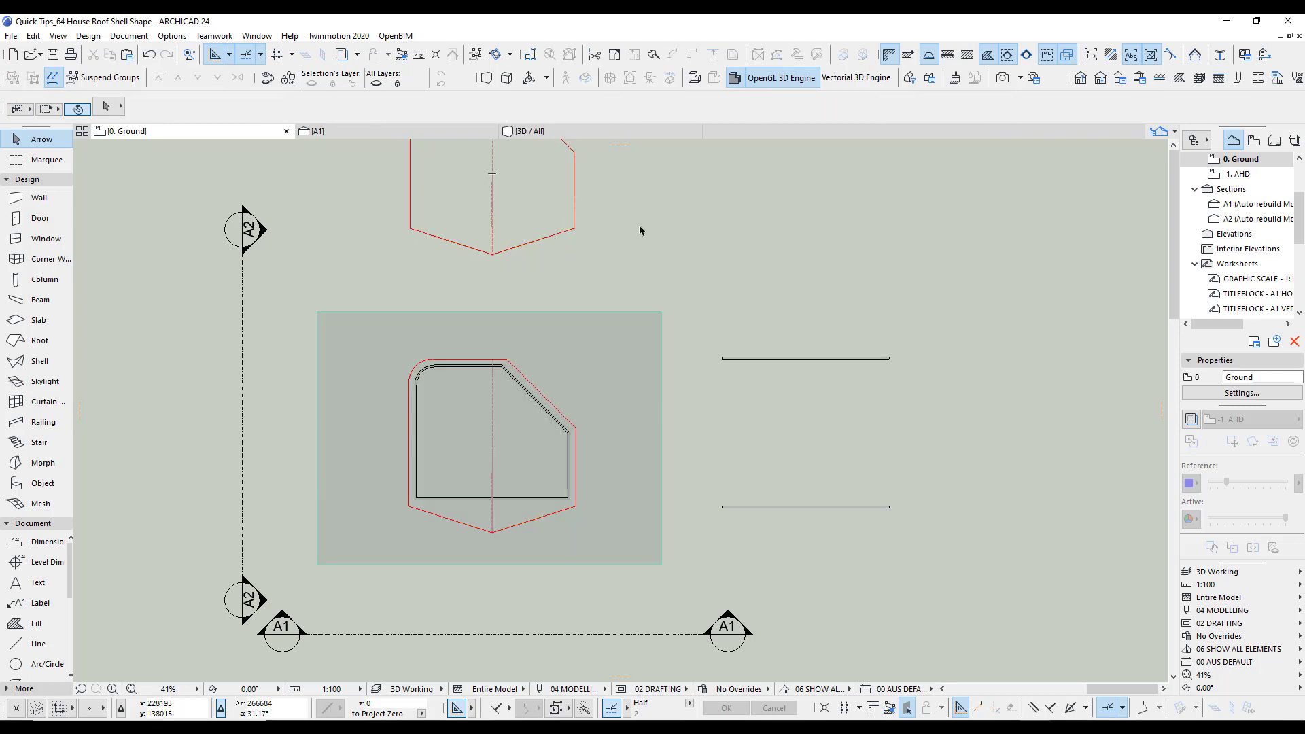
# Move the upper roof outline and both shells down 27814 onto the house footprint, then view 3D.
pyautogui.moveTo(644, 281); pyautogui.dragTo(359, 190)
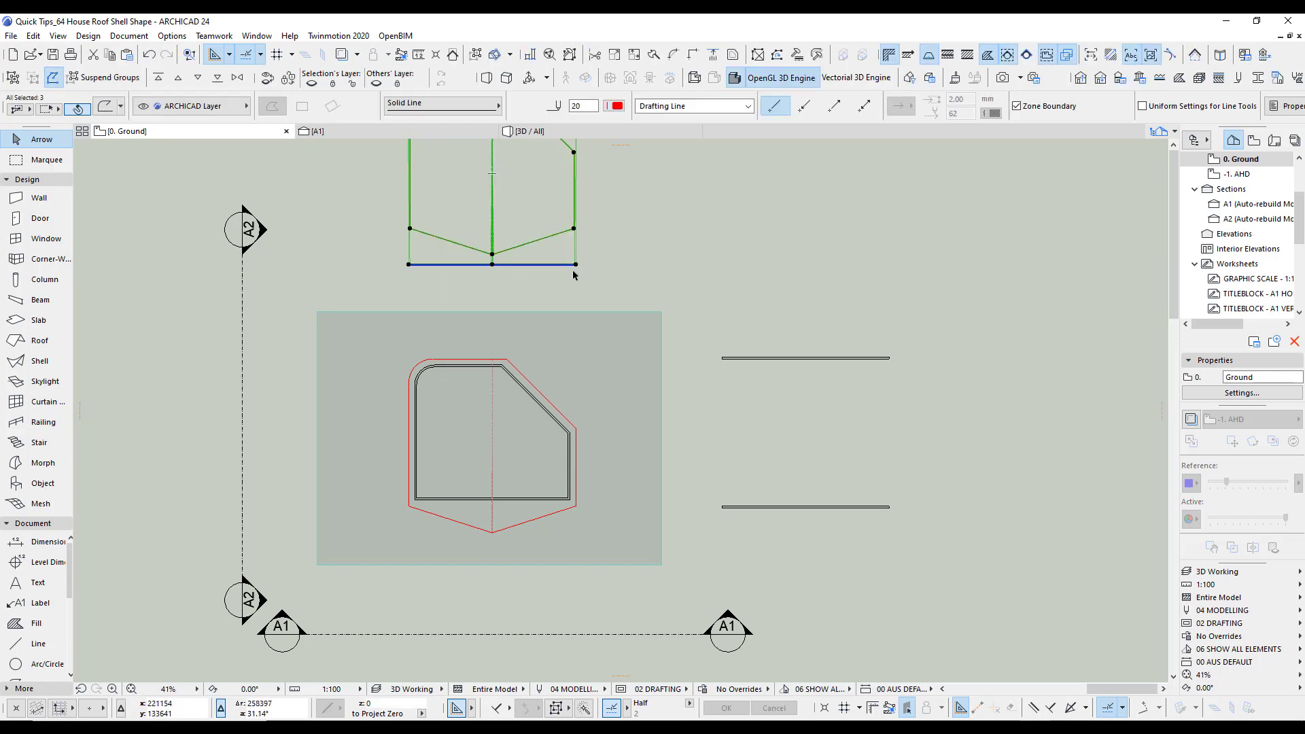
pyautogui.click(576, 265)
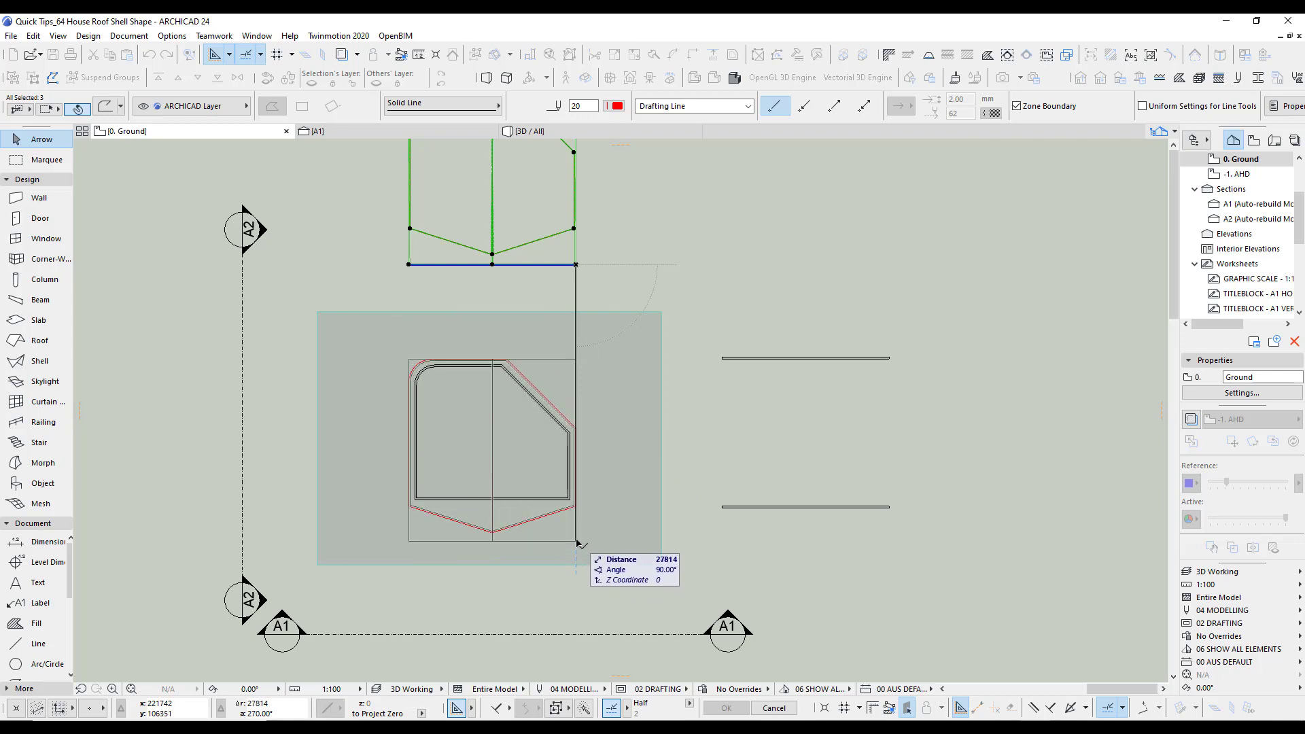
pyautogui.click(577, 541)
pyautogui.click(703, 297)
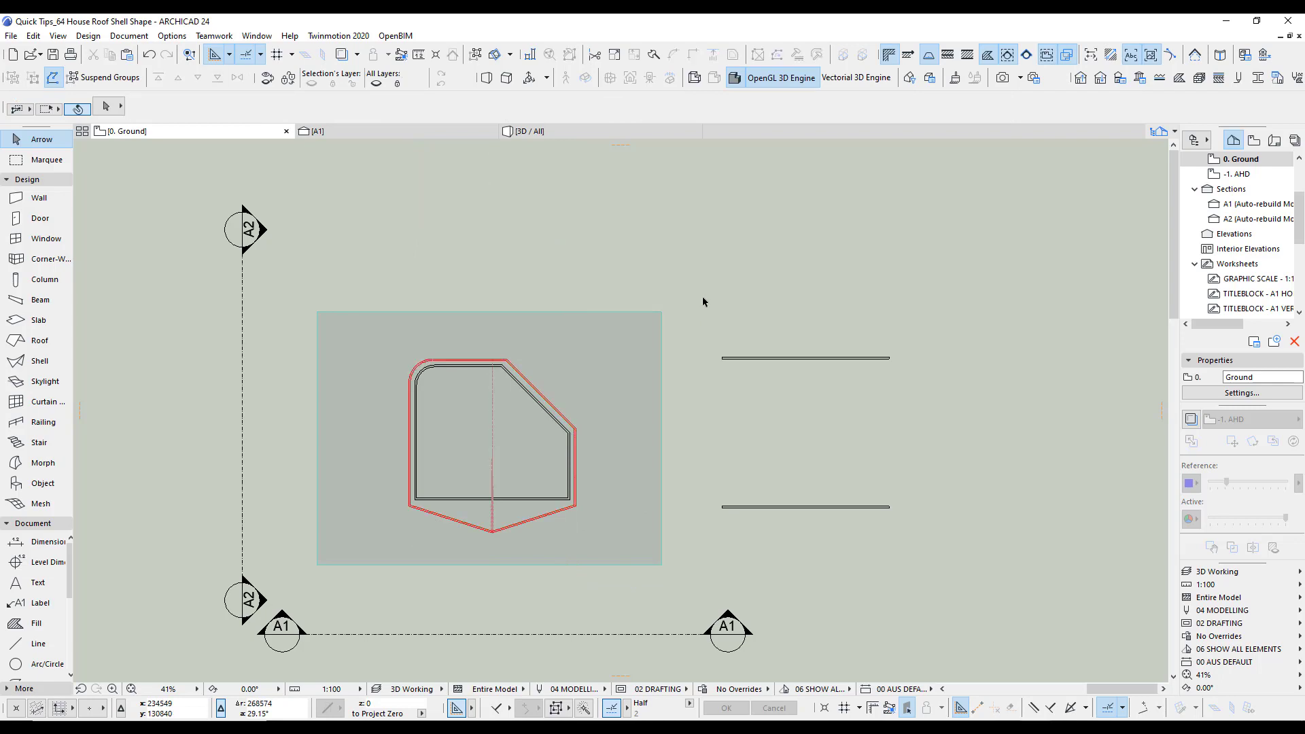
pyautogui.press('F3')
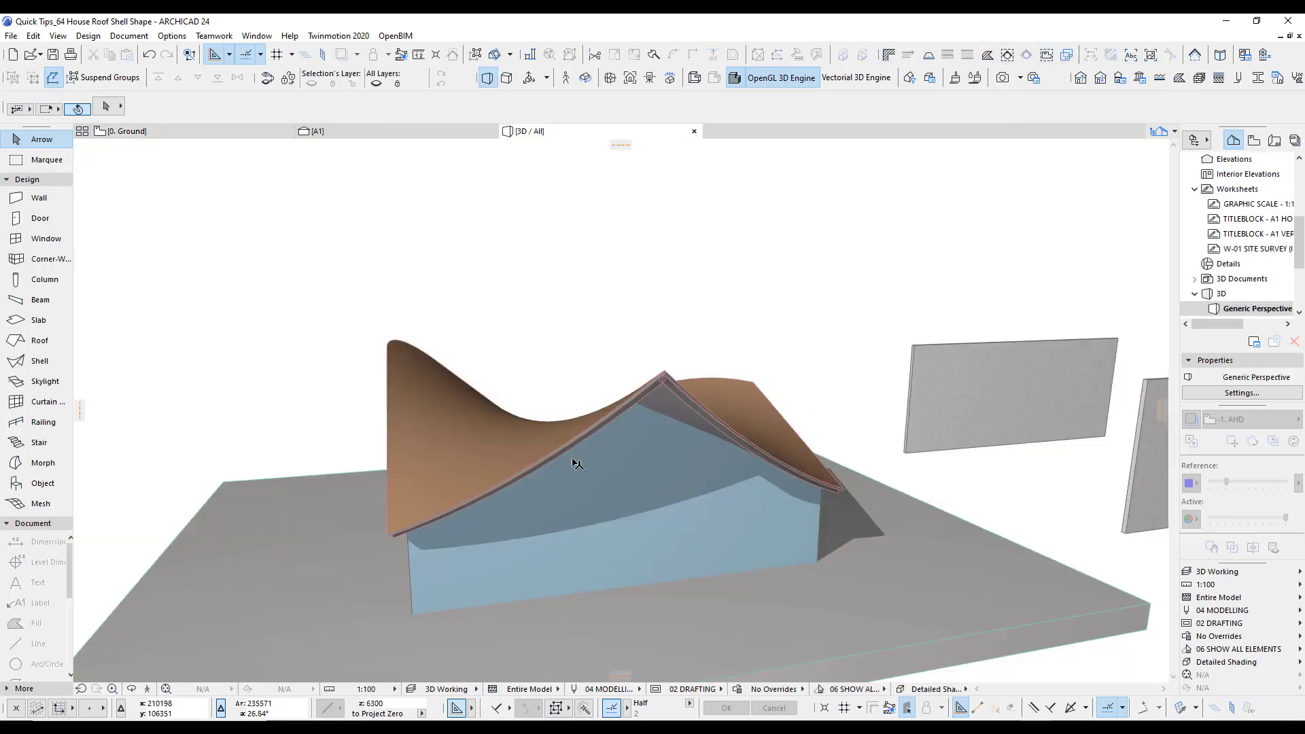
# Orbit to a low corner view showing the whole double-wave roof over the blue walls.
pyautogui.scroll(4, 585, 480)
pyautogui.keyDown('shift'); pyautogui.moveTo(606, 511); pyautogui.dragTo(875, 382, button='middle'); pyautogui.keyUp('shift')
pyautogui.moveTo(875, 382)
pyautogui.mouseDown()
pyautogui.moveTo(1017, 370)
pyautogui.moveTo(291, 467)
pyautogui.moveTo(621, 458)
pyautogui.moveTo(417, 452)
pyautogui.moveTo(752, 510)
pyautogui.moveTo(1066, 454)
pyautogui.moveTo(830, 460)
pyautogui.moveTo(926, 416)
pyautogui.moveTo(181, 361)
pyautogui.moveTo(921, 453)
pyautogui.moveTo(866, 385)
pyautogui.moveTo(909, 399)
pyautogui.moveTo(890, 390)
pyautogui.mouseUp()
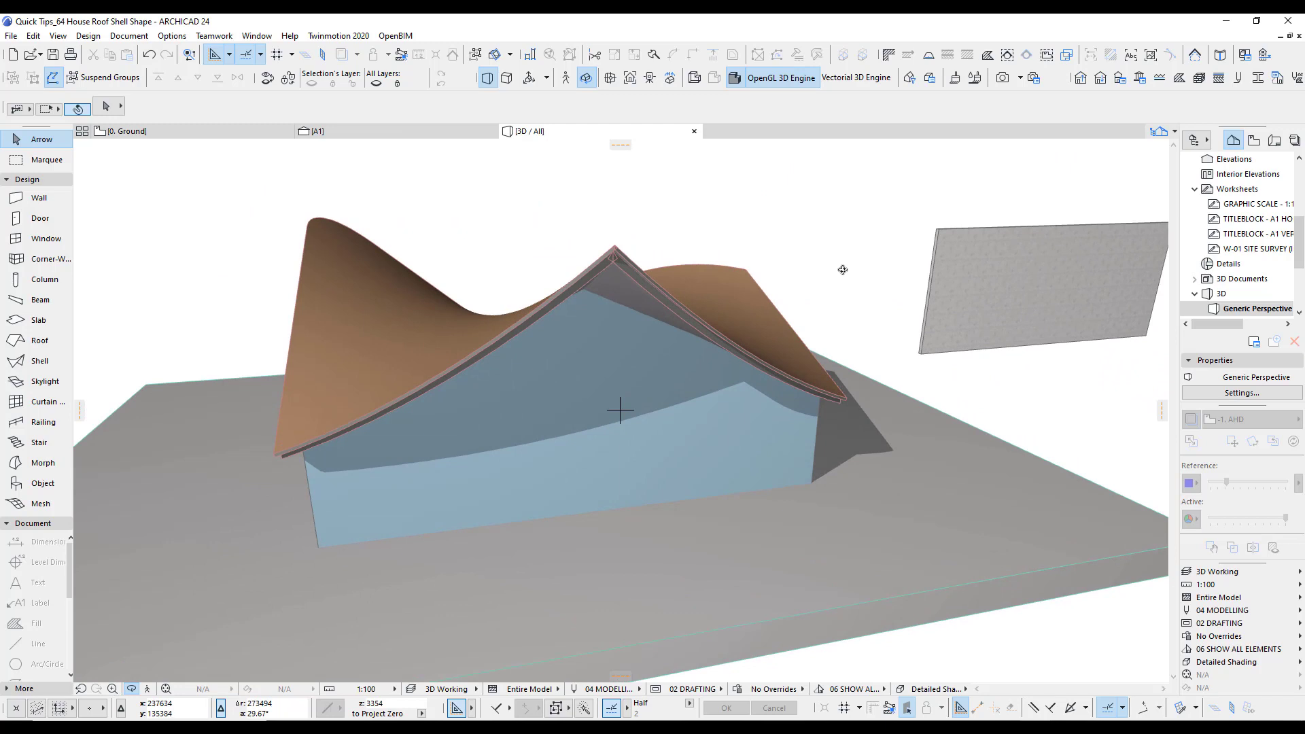